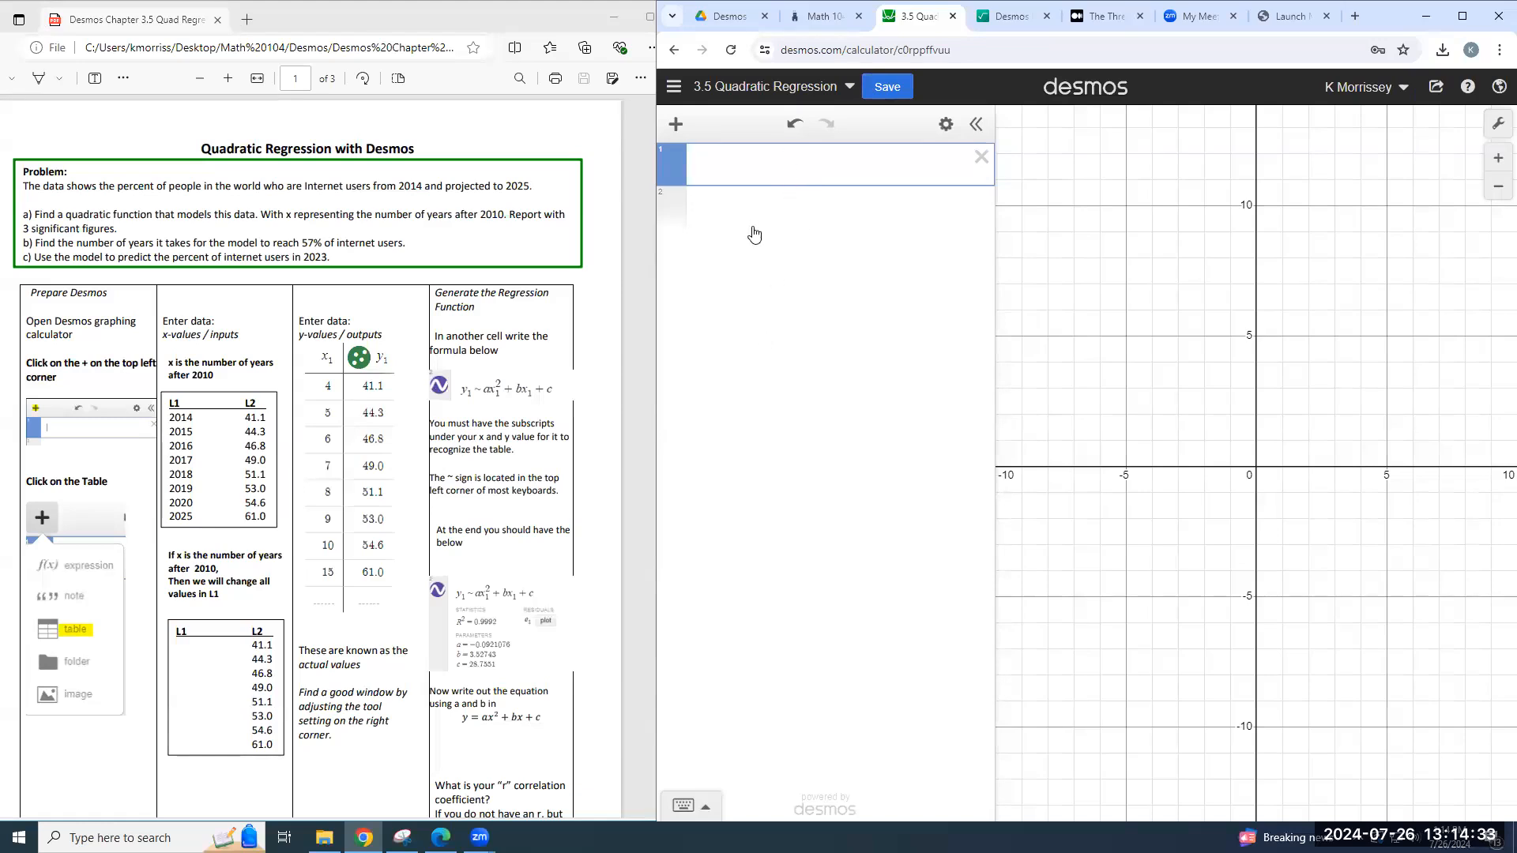
Step: Add a data table to the empty expression list
{"action": "left_click", "coordinate": [676, 124]}
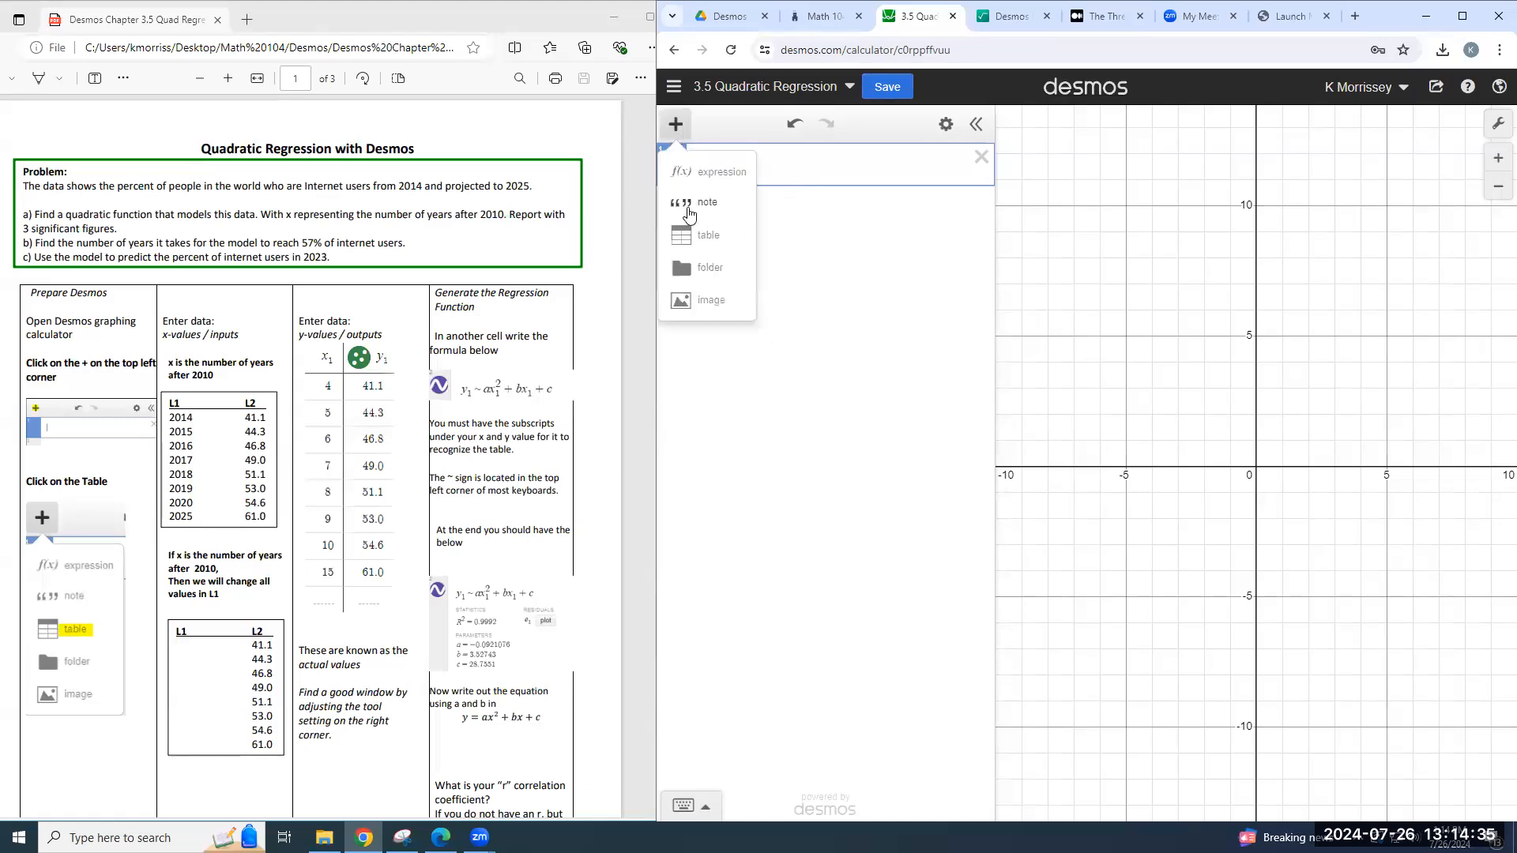
{"action": "left_click", "coordinate": [685, 236]}
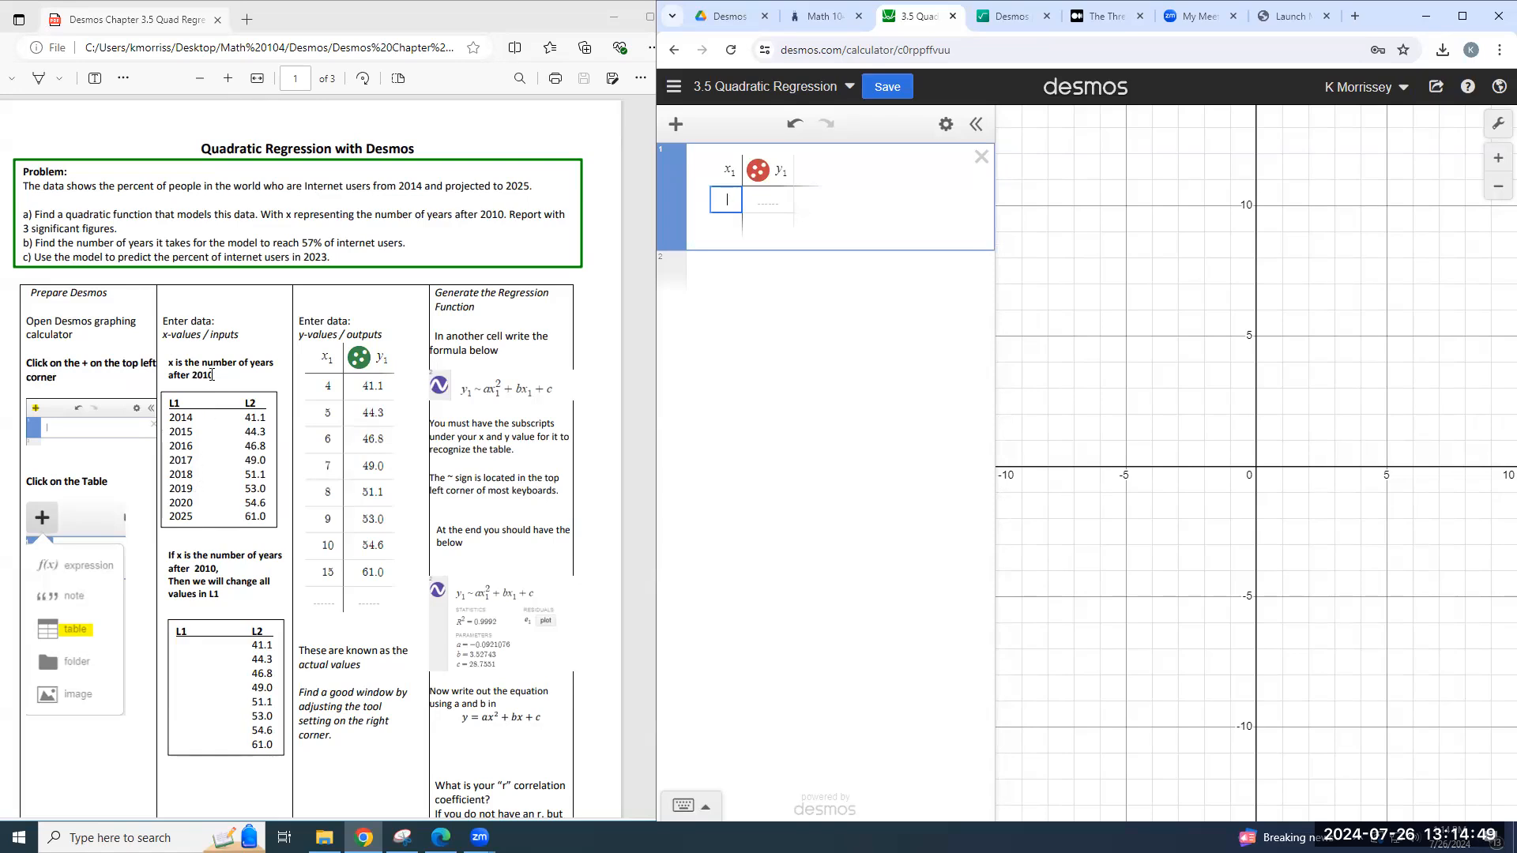
Step: Add the text note "x=0, 2010" to the PDF worksheet beside "x is the number of years after 2010"
{"action": "left_click", "coordinate": [95, 78]}
{"action": "left_click", "coordinate": [192, 403]}
{"action": "left_click", "coordinate": [213, 377]}
{"action": "type", "text": "x"}
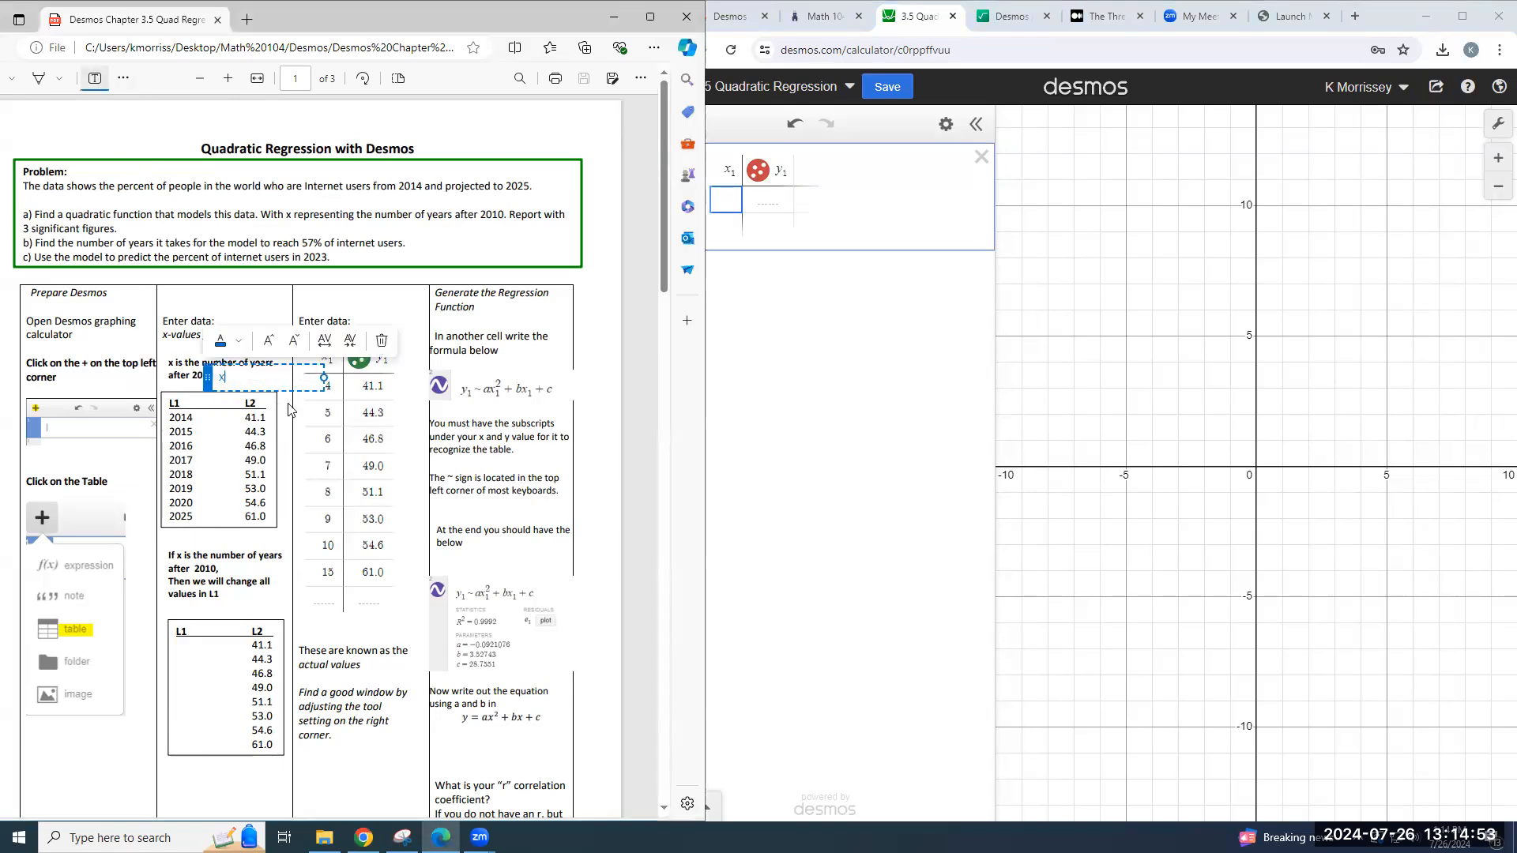
{"action": "type", "text": "=0, 2010"}
Step: Add a two-line text note "2014-2010" and "x=4" beside the 2014 row, narrowing its box to fit between the L1 and L2 columns
{"action": "left_click", "coordinate": [204, 416]}
{"action": "left_click", "coordinate": [204, 416]}
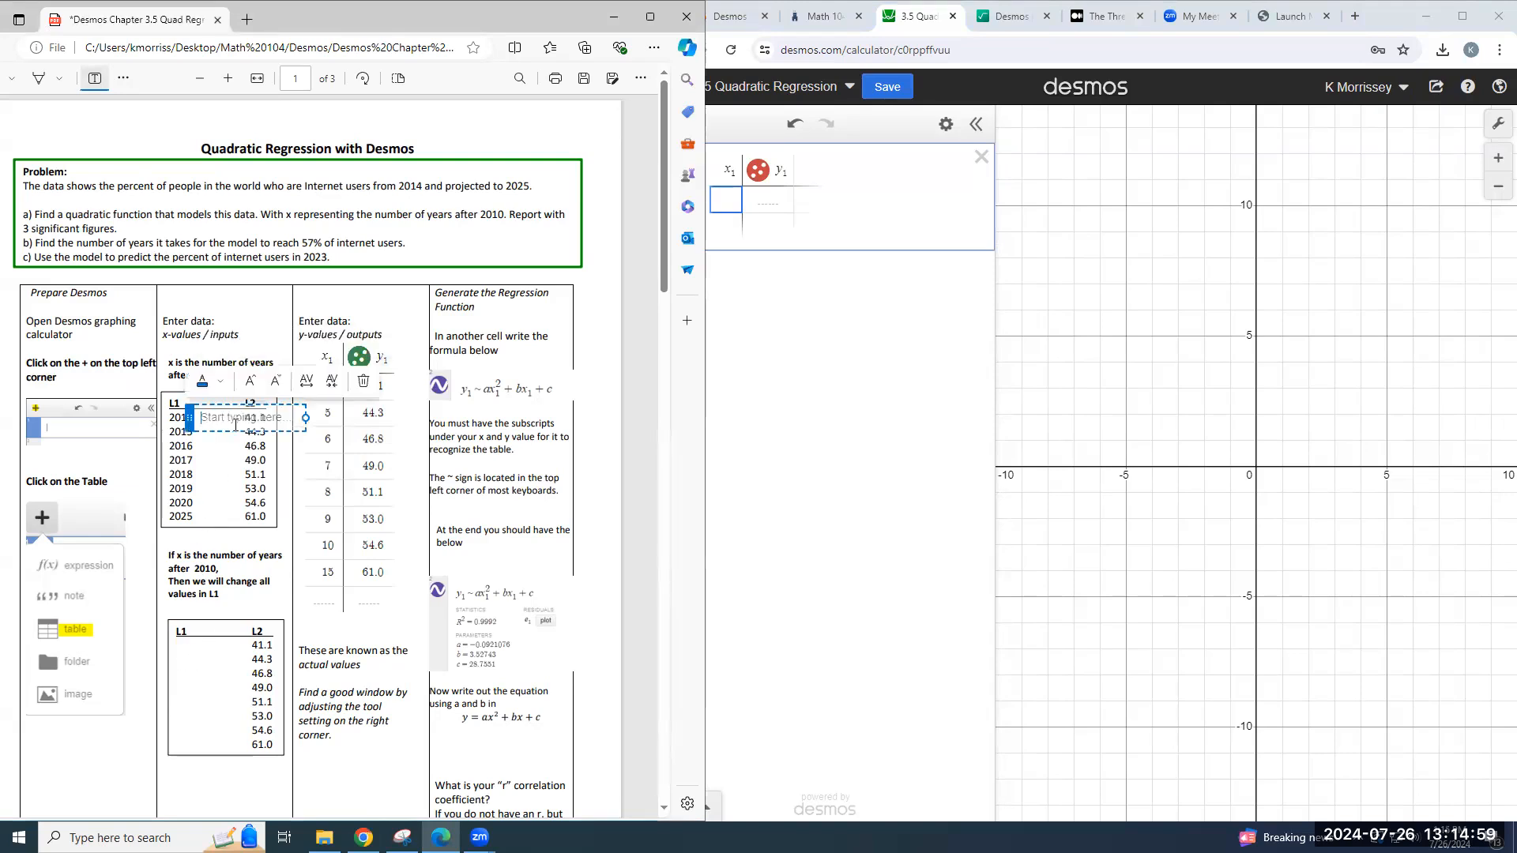
{"action": "type", "text": "2014-2025"}
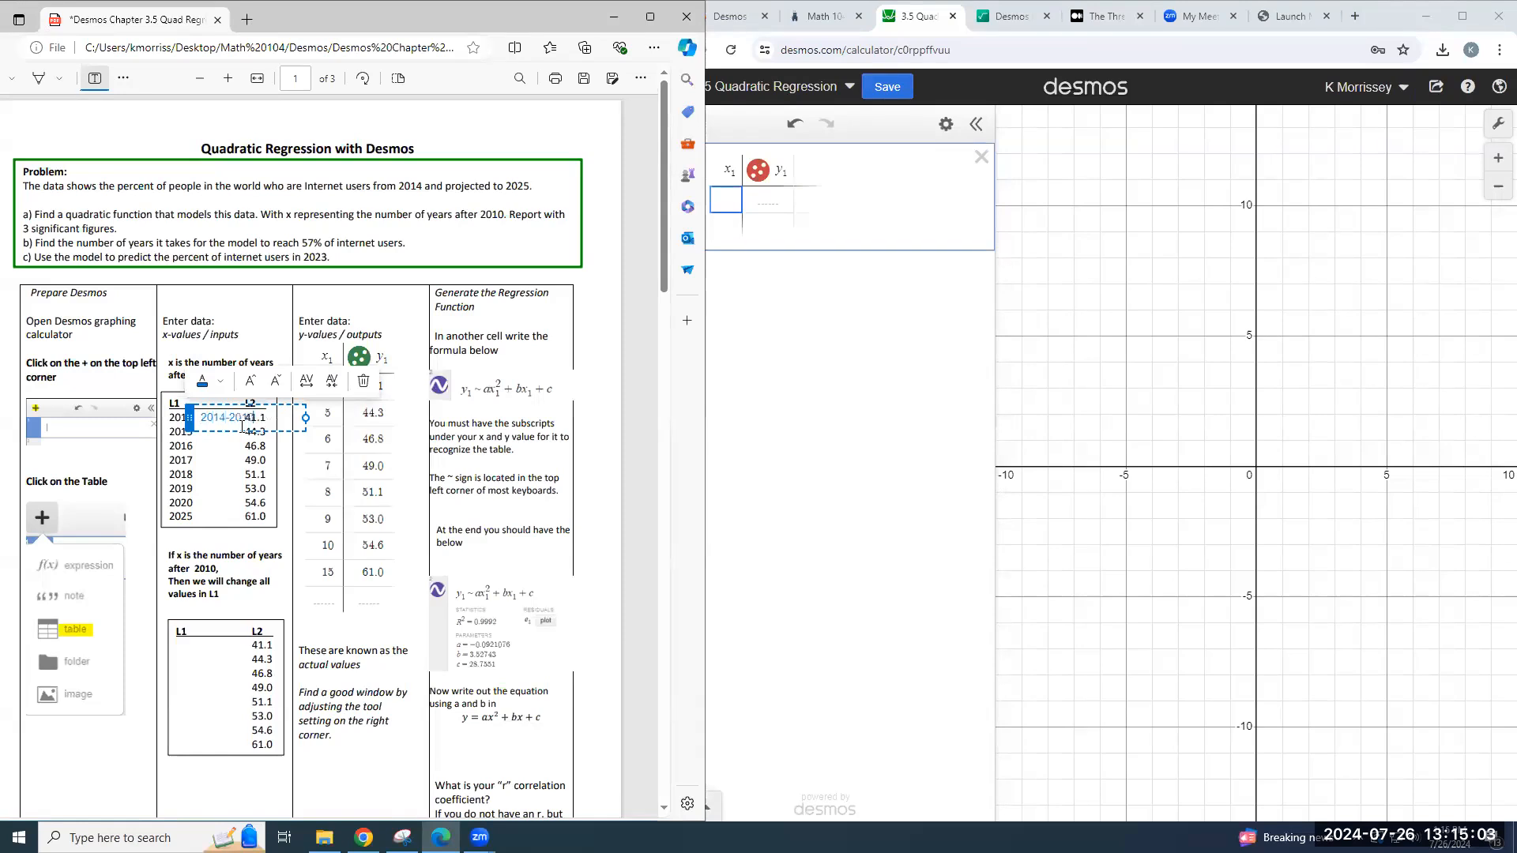
{"action": "key", "text": "Return"}
{"action": "type", "text": "x=4"}
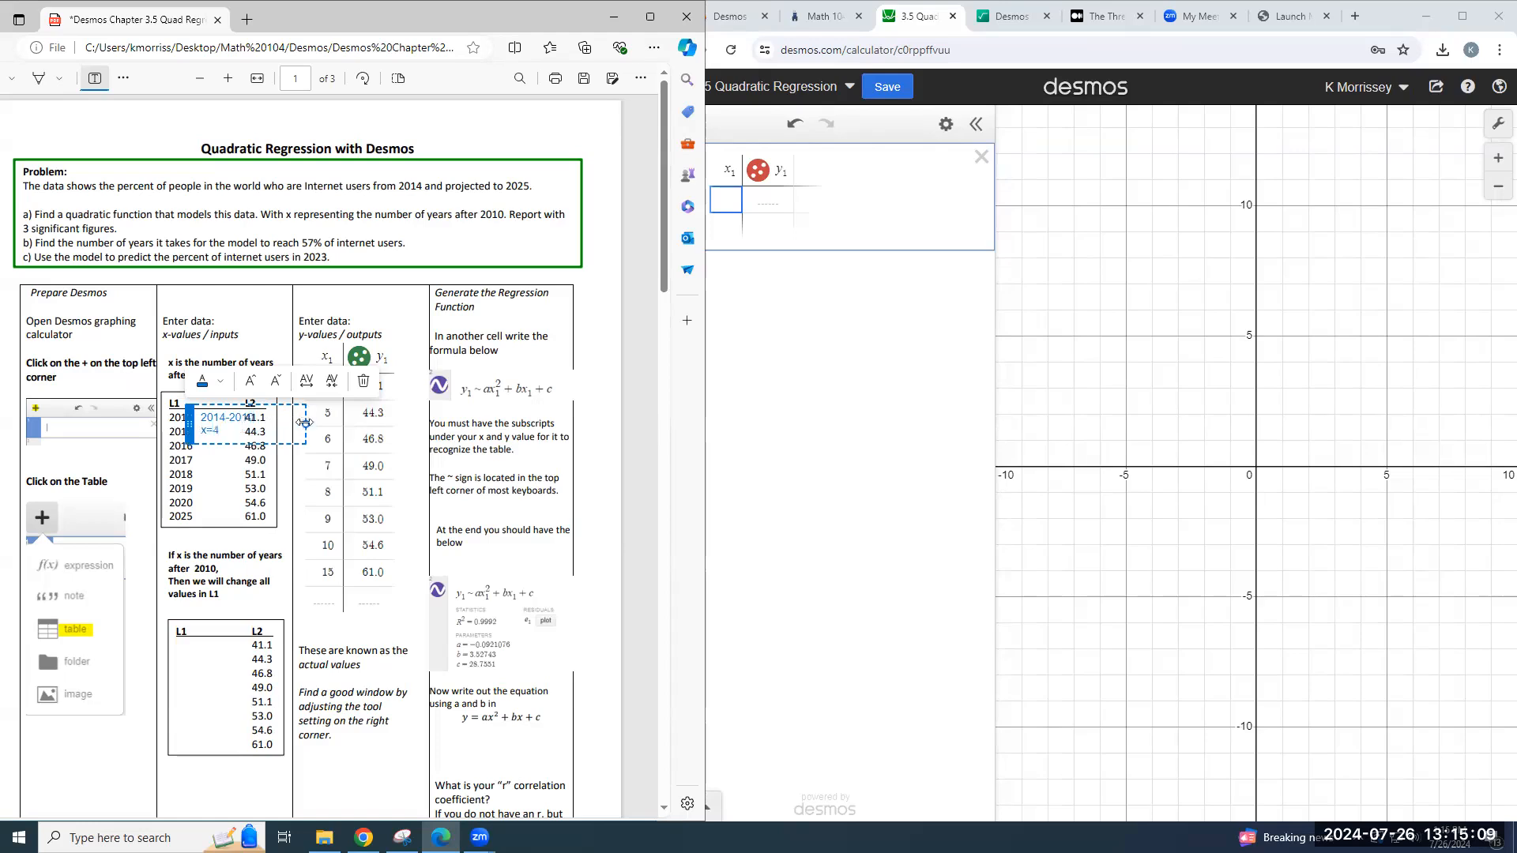
{"action": "left_click_drag", "start_coordinate": [306, 424], "coordinate": [254, 403]}
{"action": "left_click", "coordinate": [237, 472]}
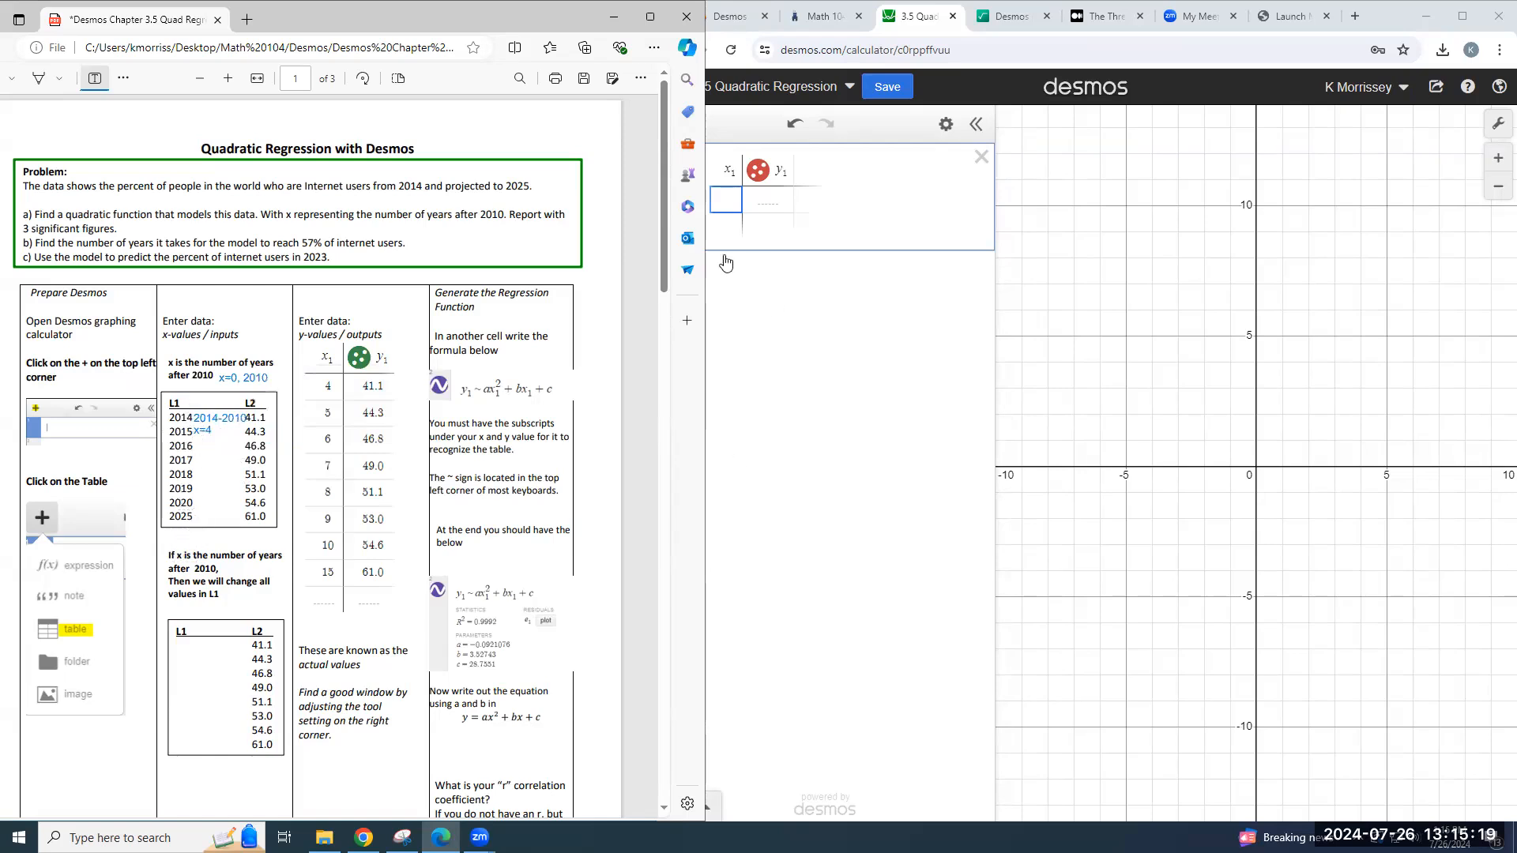
Step: Fill the x₁ column of the Desmos table with 4, 5, 6, 7, 8, 9, 10 and 15
{"action": "left_click", "coordinate": [733, 198]}
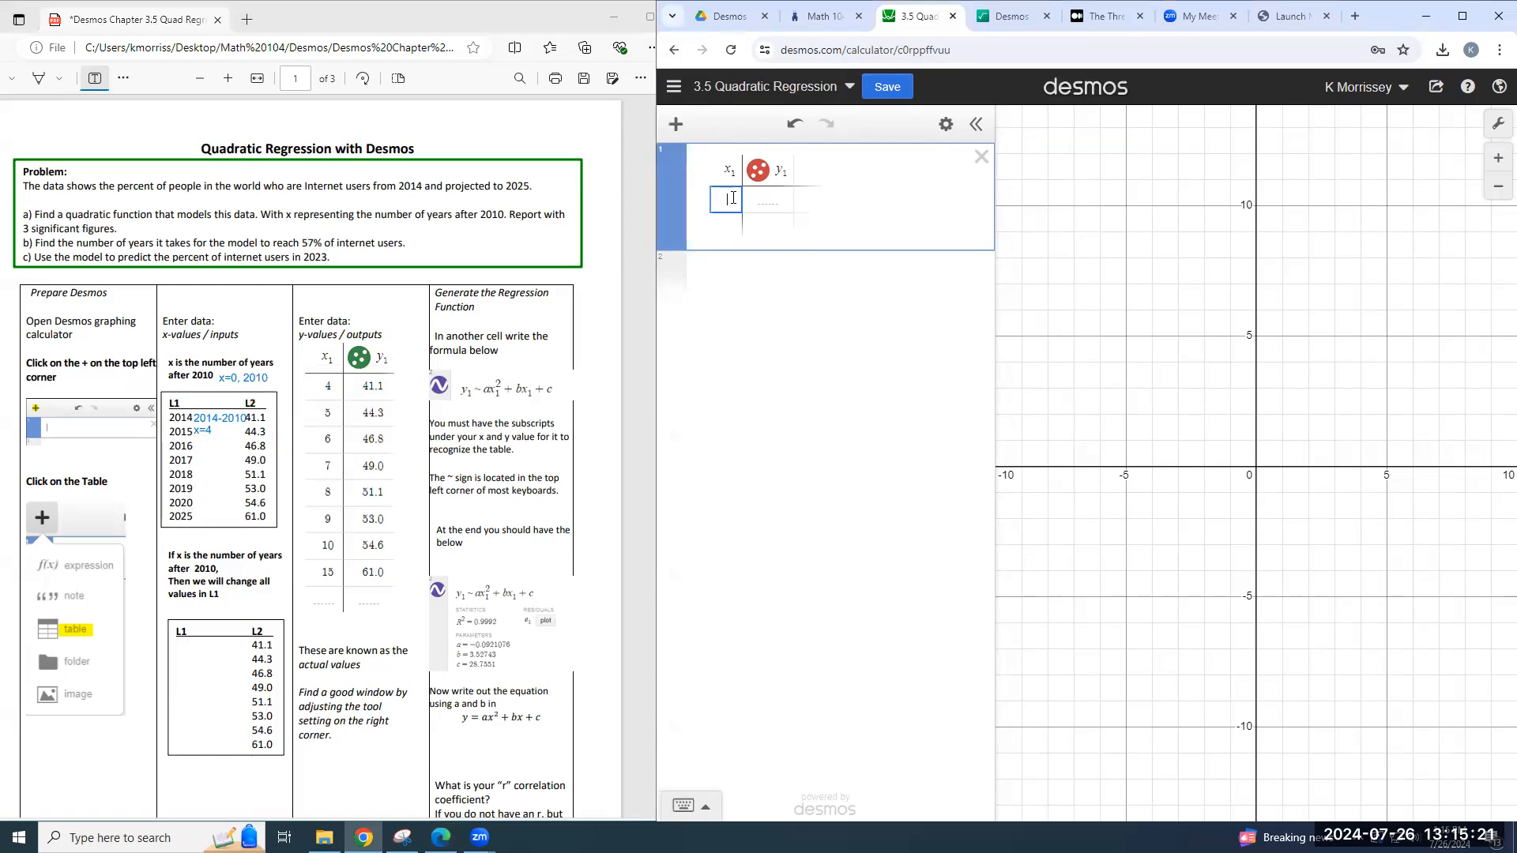
{"action": "type", "text": "4"}
{"action": "key", "text": "Return"}
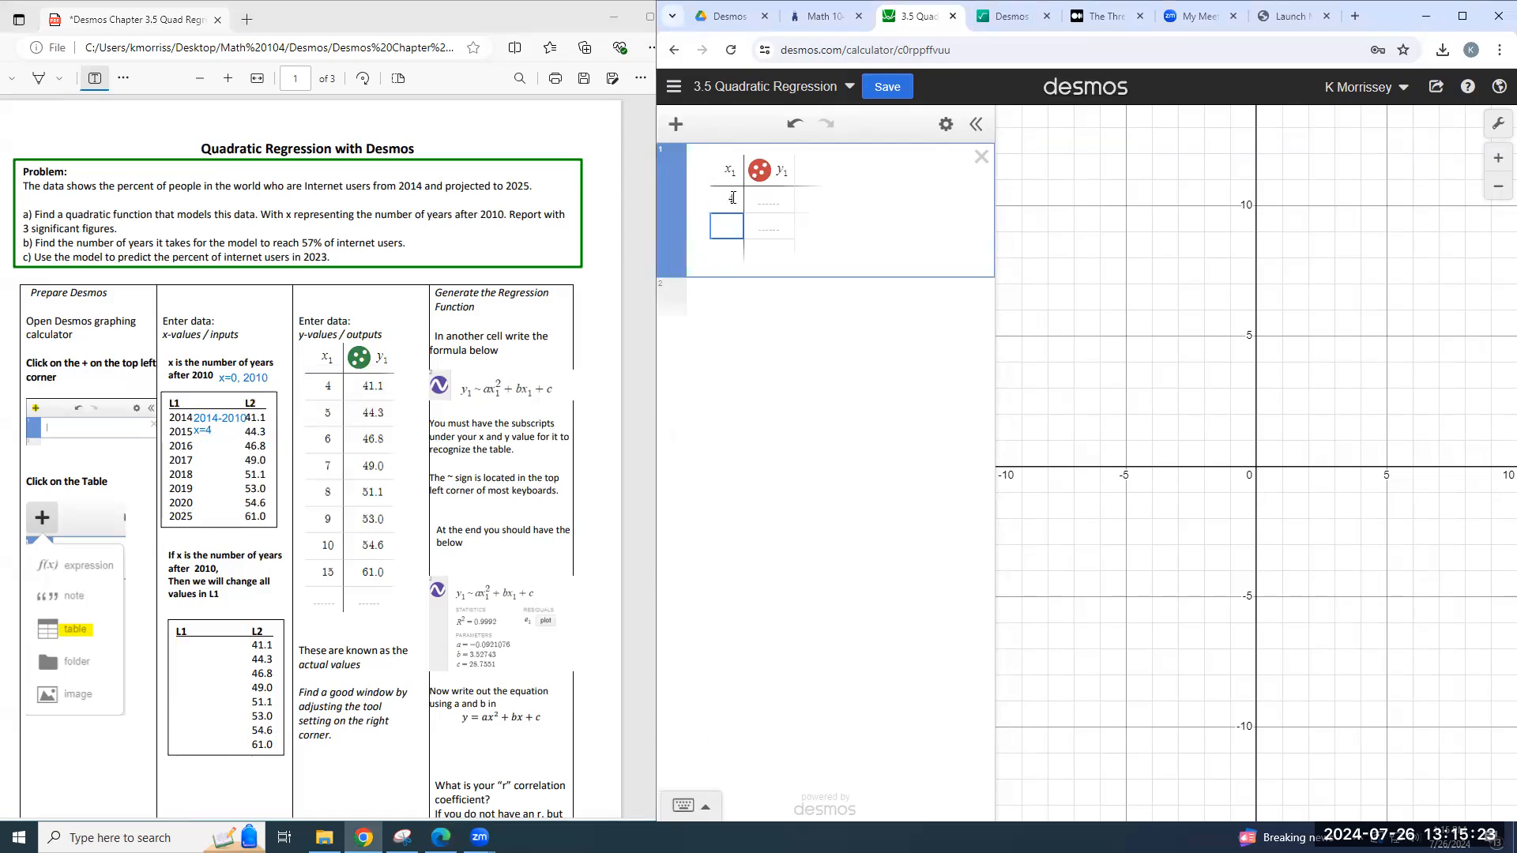
{"action": "type", "text": "5"}
{"action": "key", "text": "Return"}
{"action": "type", "text": "6"}
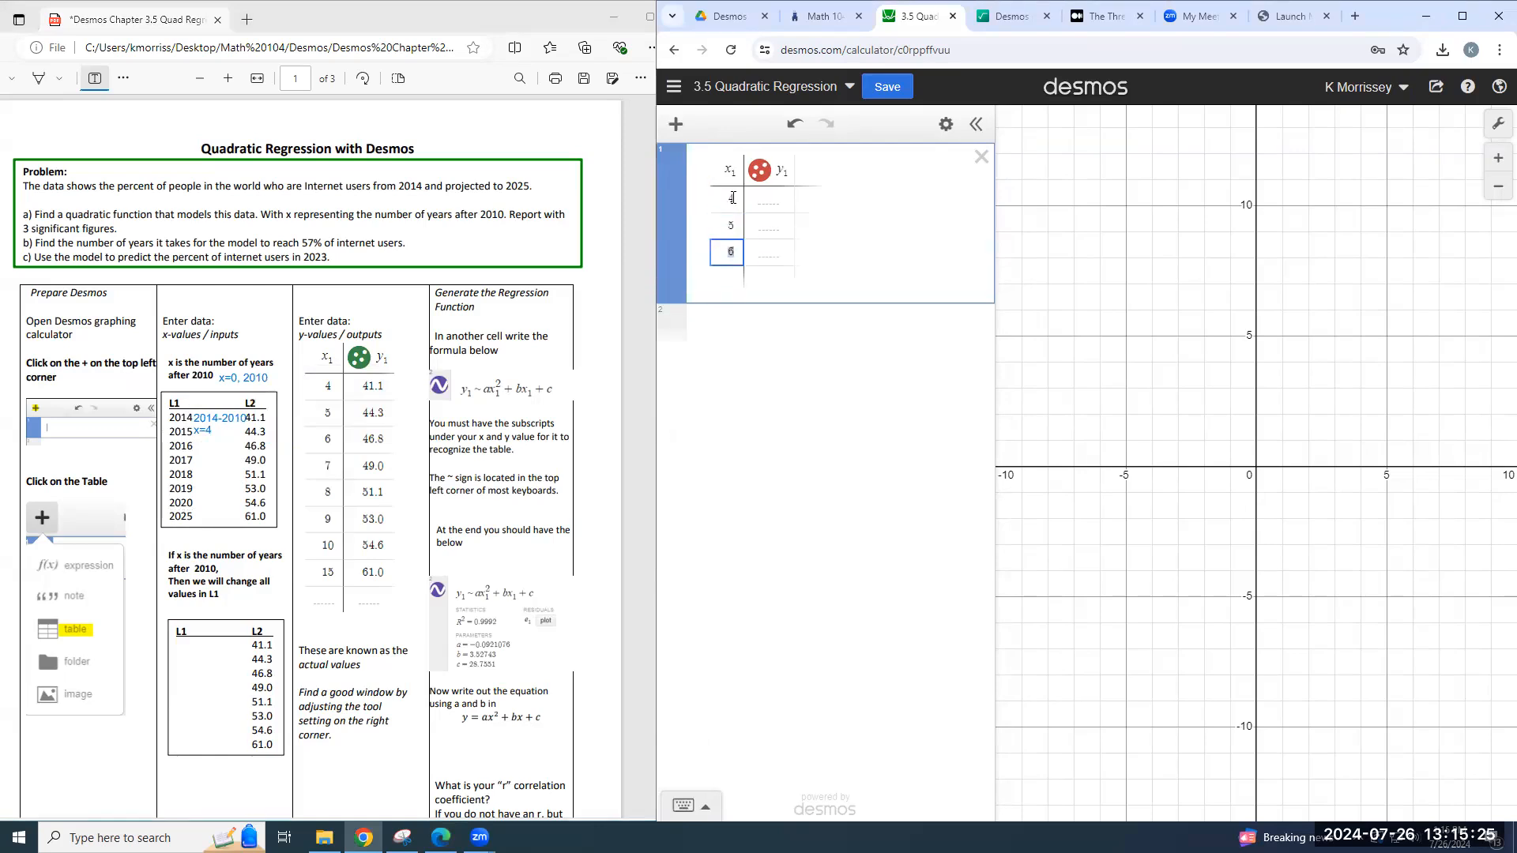
{"action": "key", "text": "Return"}
{"action": "type", "text": "7"}
{"action": "key", "text": "Return"}
{"action": "type", "text": "8"}
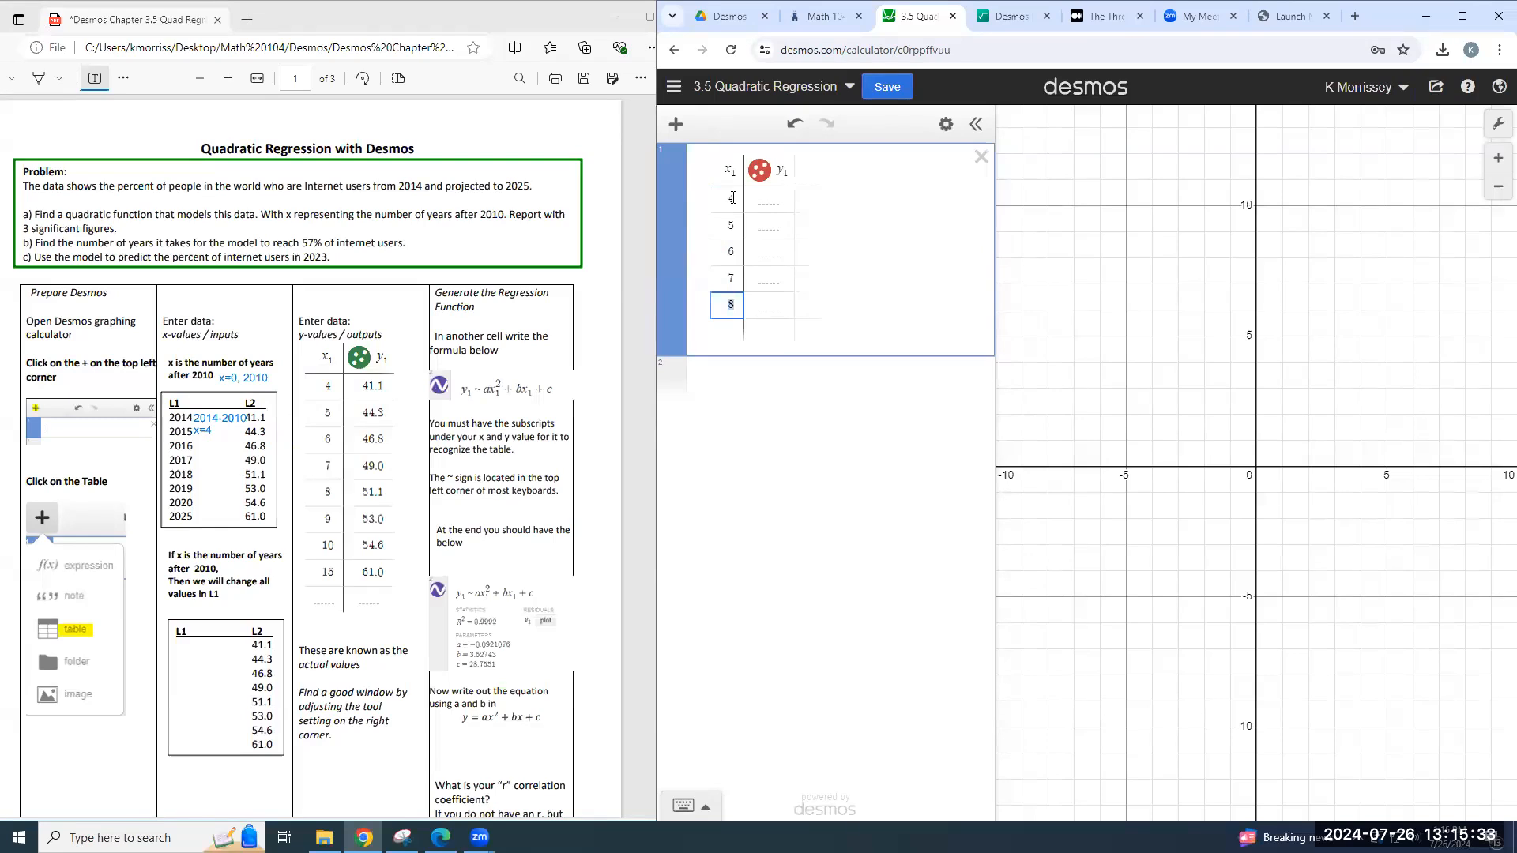
{"action": "key", "text": "Return"}
{"action": "type", "text": "9"}
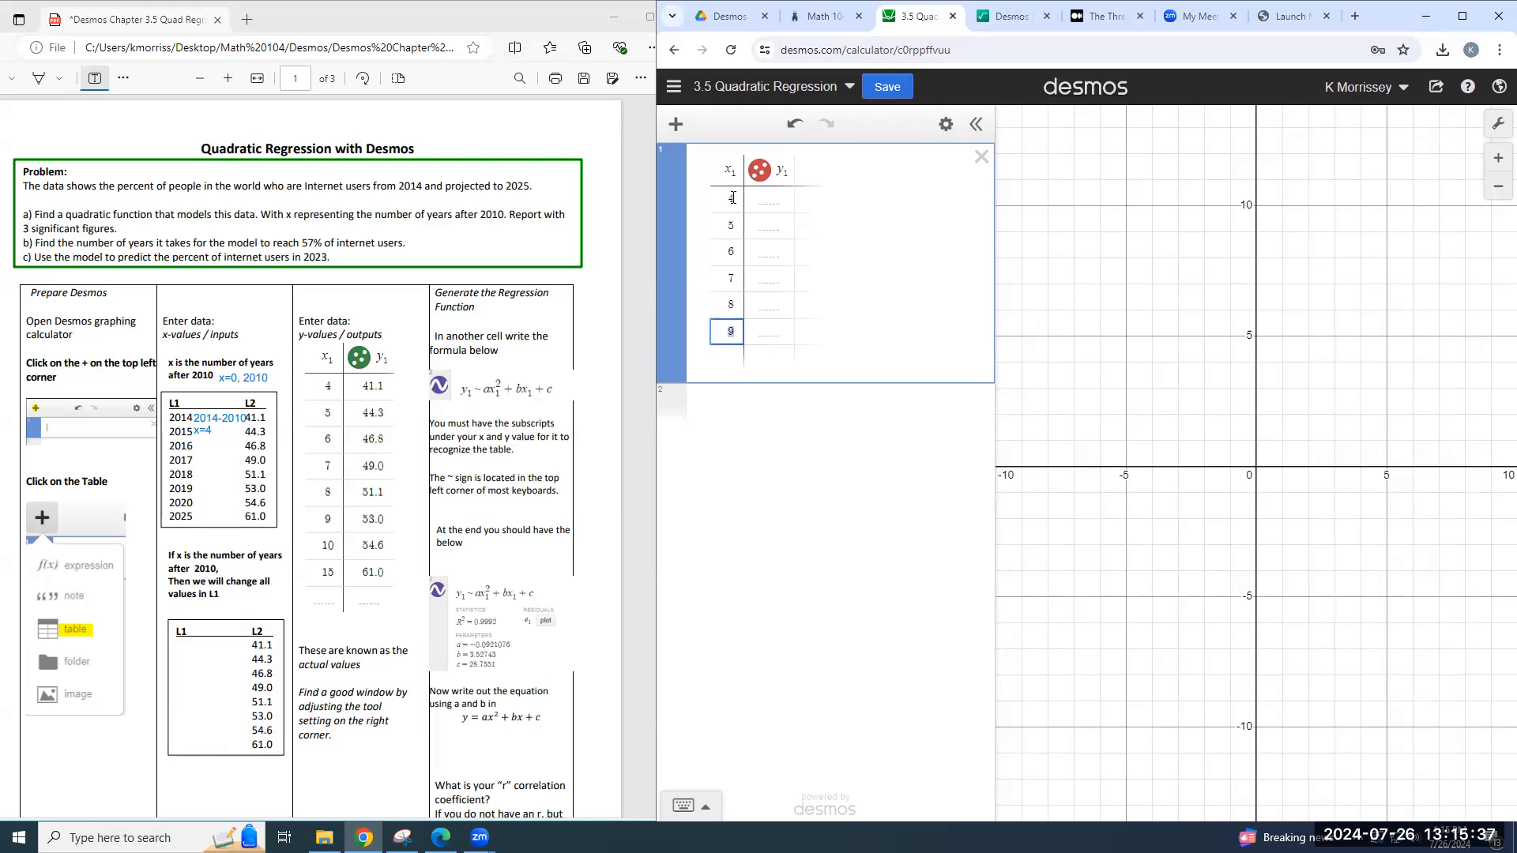
{"action": "key", "text": "Return"}
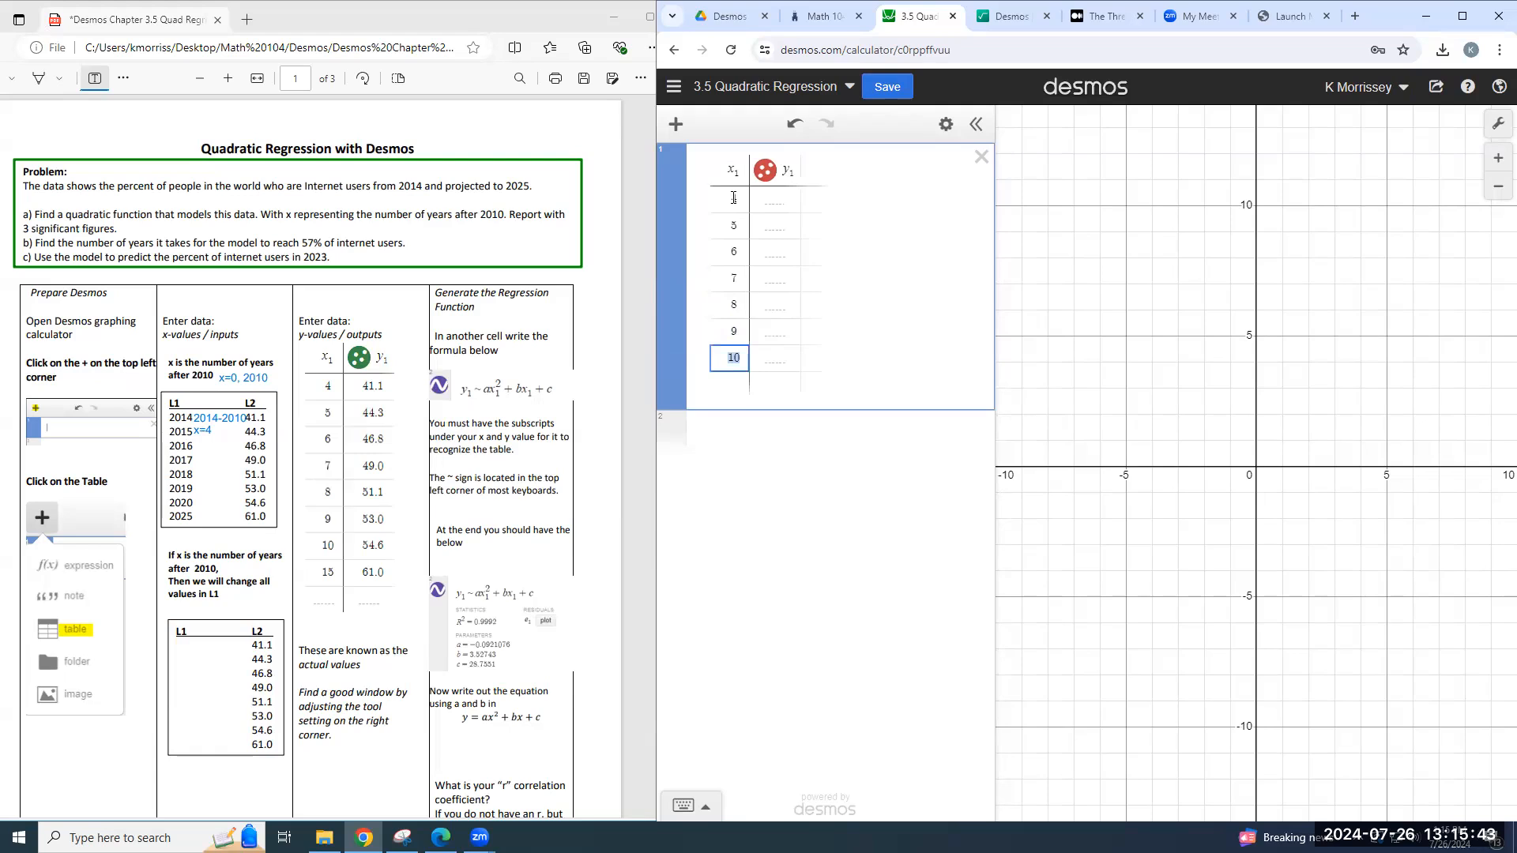
{"action": "key", "text": "Return"}
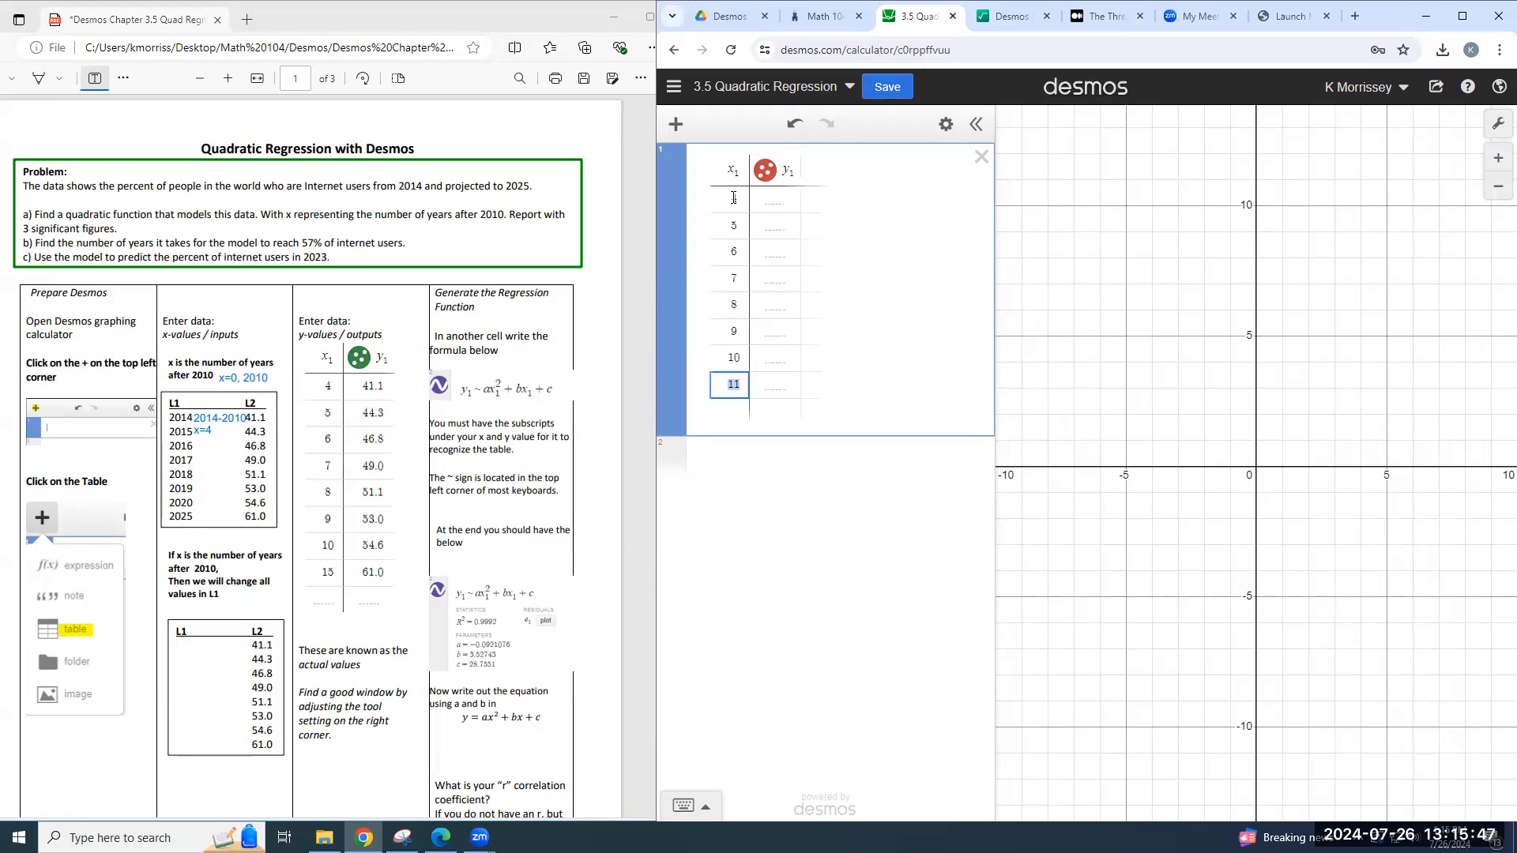
{"action": "key", "text": "BackSpace"}
{"action": "type", "text": "15"}
Step: Fill the y₁ column of the table with 41.1, 44.3, 46.8, 49, 51.1, 53.0, 54.6 and 61.0
{"action": "left_click", "coordinate": [398, 536]}
{"action": "left_click", "coordinate": [775, 200]}
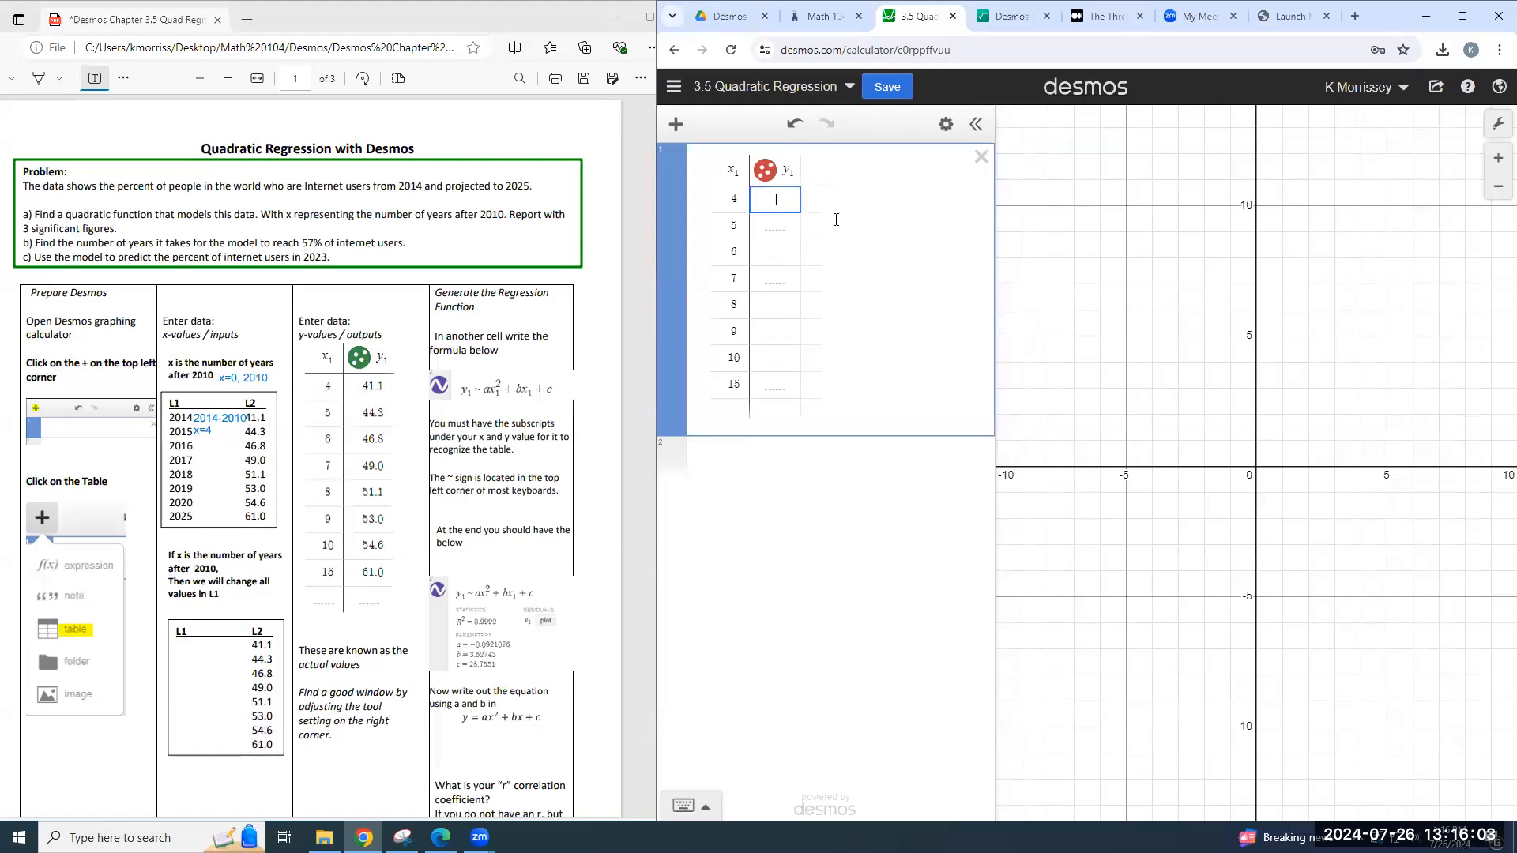
{"action": "type", "text": "41.1"}
{"action": "key", "text": "Return"}
{"action": "type", "text": "44.3"}
{"action": "key", "text": "Return"}
{"action": "type", "text": "46.8"}
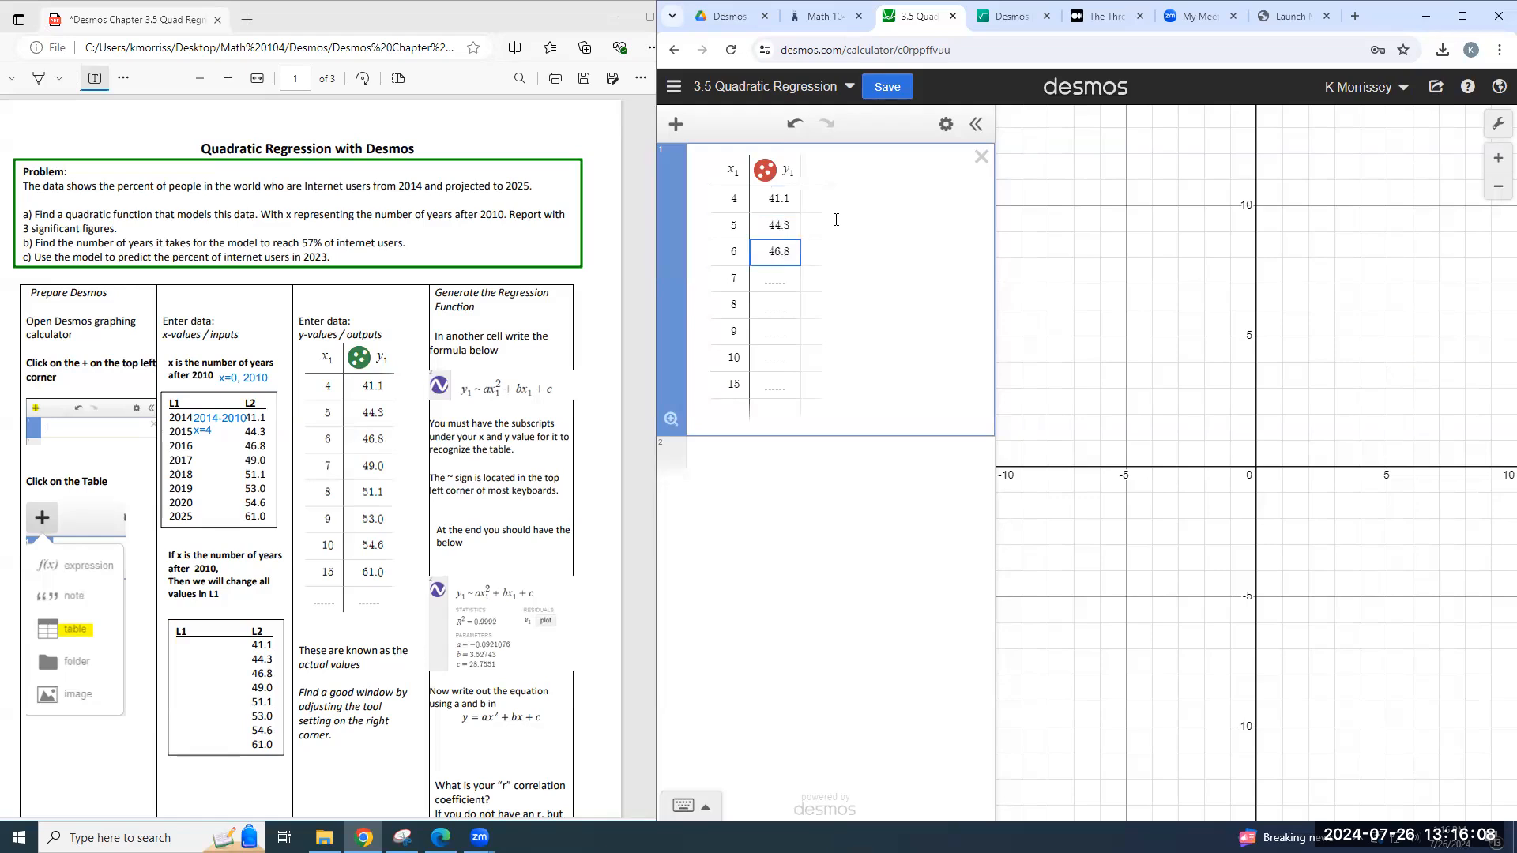
{"action": "key", "text": "Return"}
{"action": "type", "text": "49"}
{"action": "key", "text": "Return"}
{"action": "type", "text": "51.1"}
{"action": "key", "text": "Return"}
{"action": "type", "text": "53.0"}
{"action": "key", "text": "Return"}
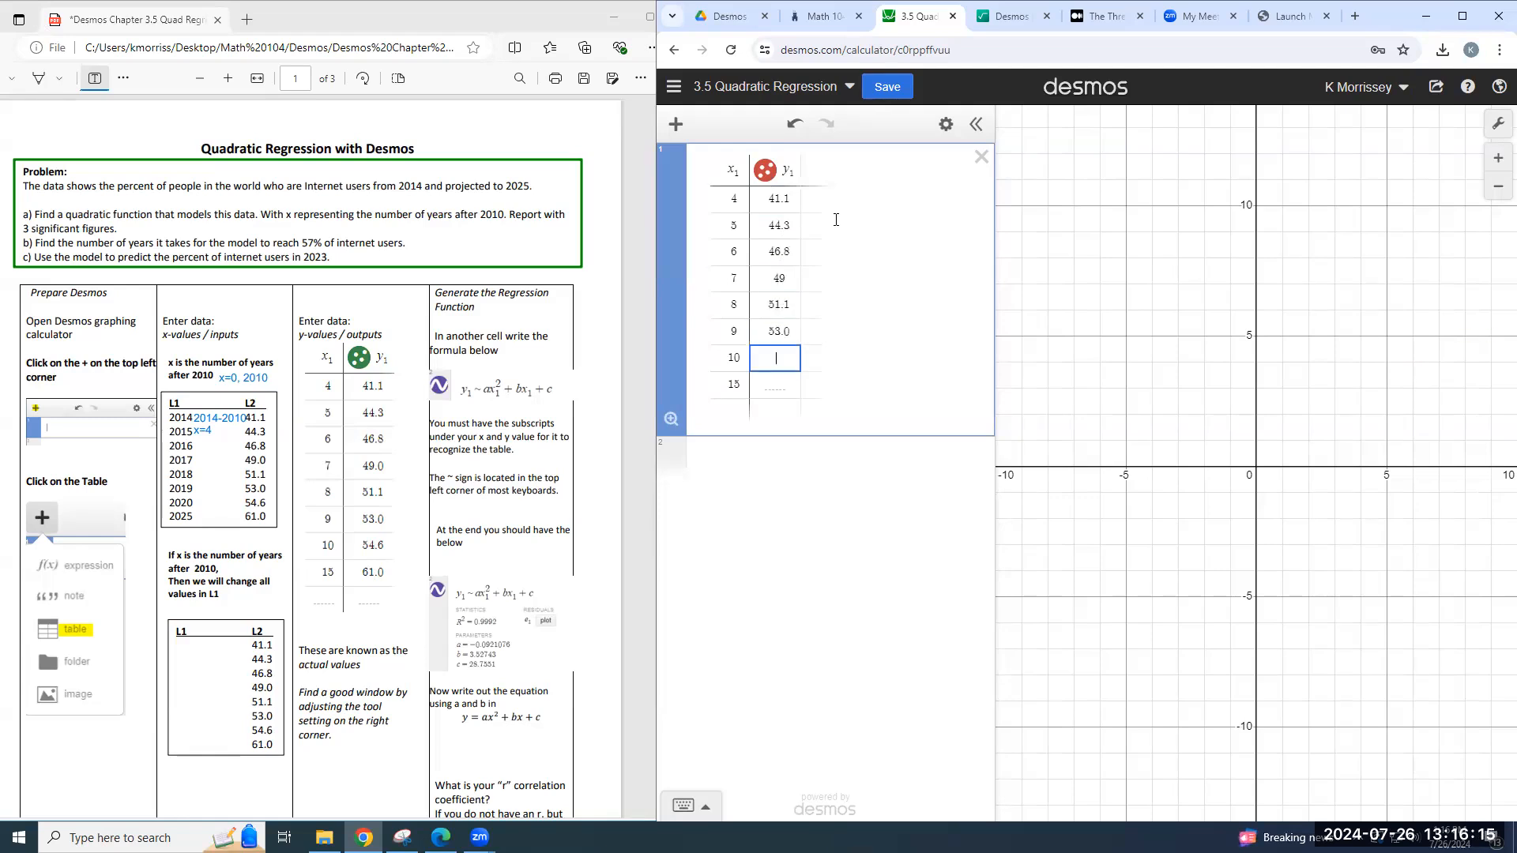
{"action": "type", "text": "54.6"}
{"action": "key", "text": "Return"}
{"action": "type", "text": "61.0"}
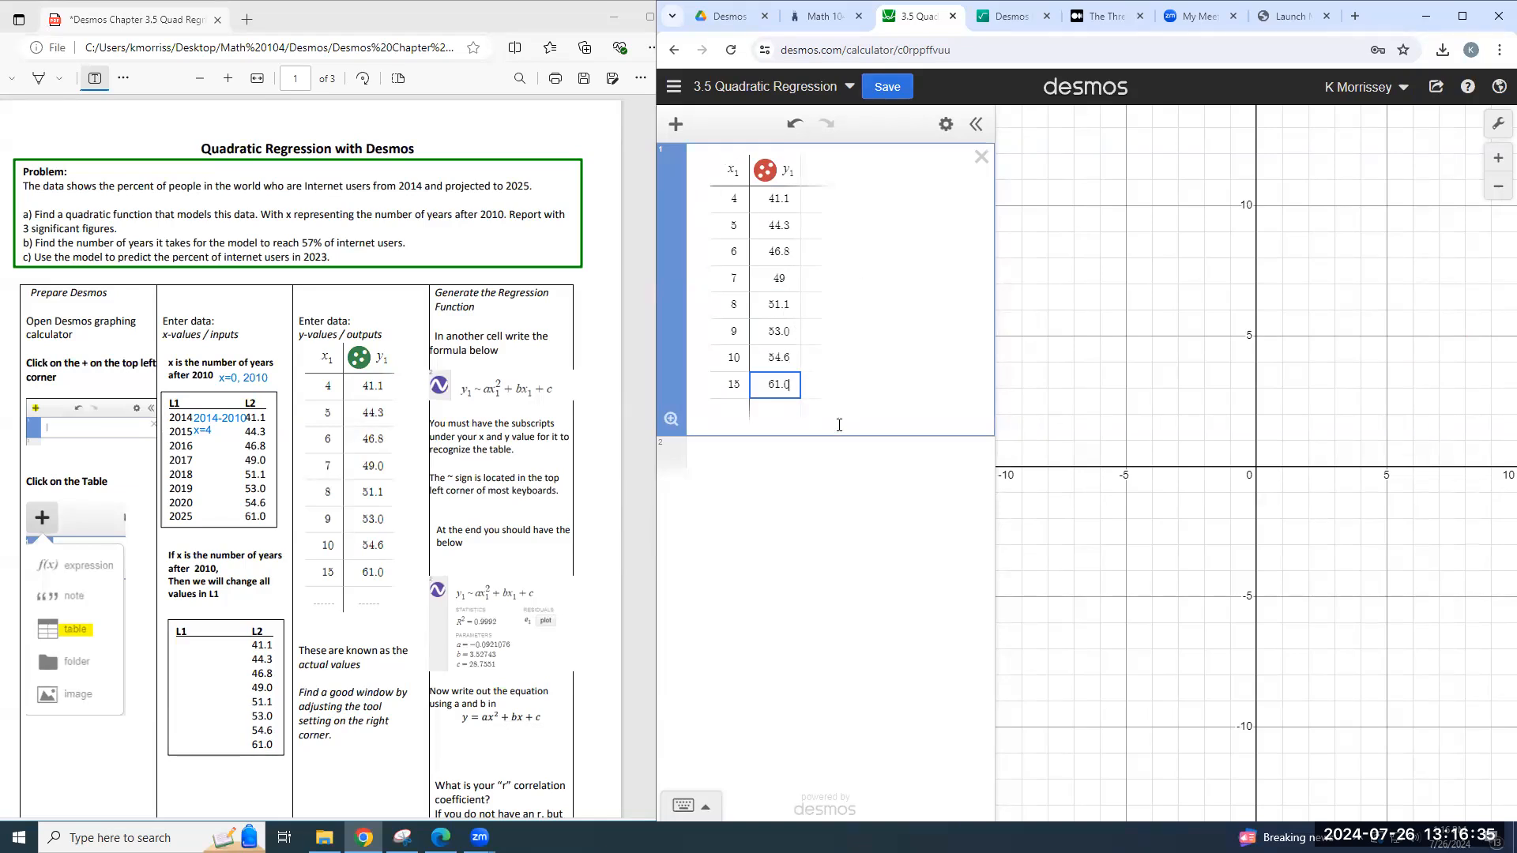
Step: Hide the expression list and open the graph settings
{"action": "left_click", "coordinate": [976, 124]}
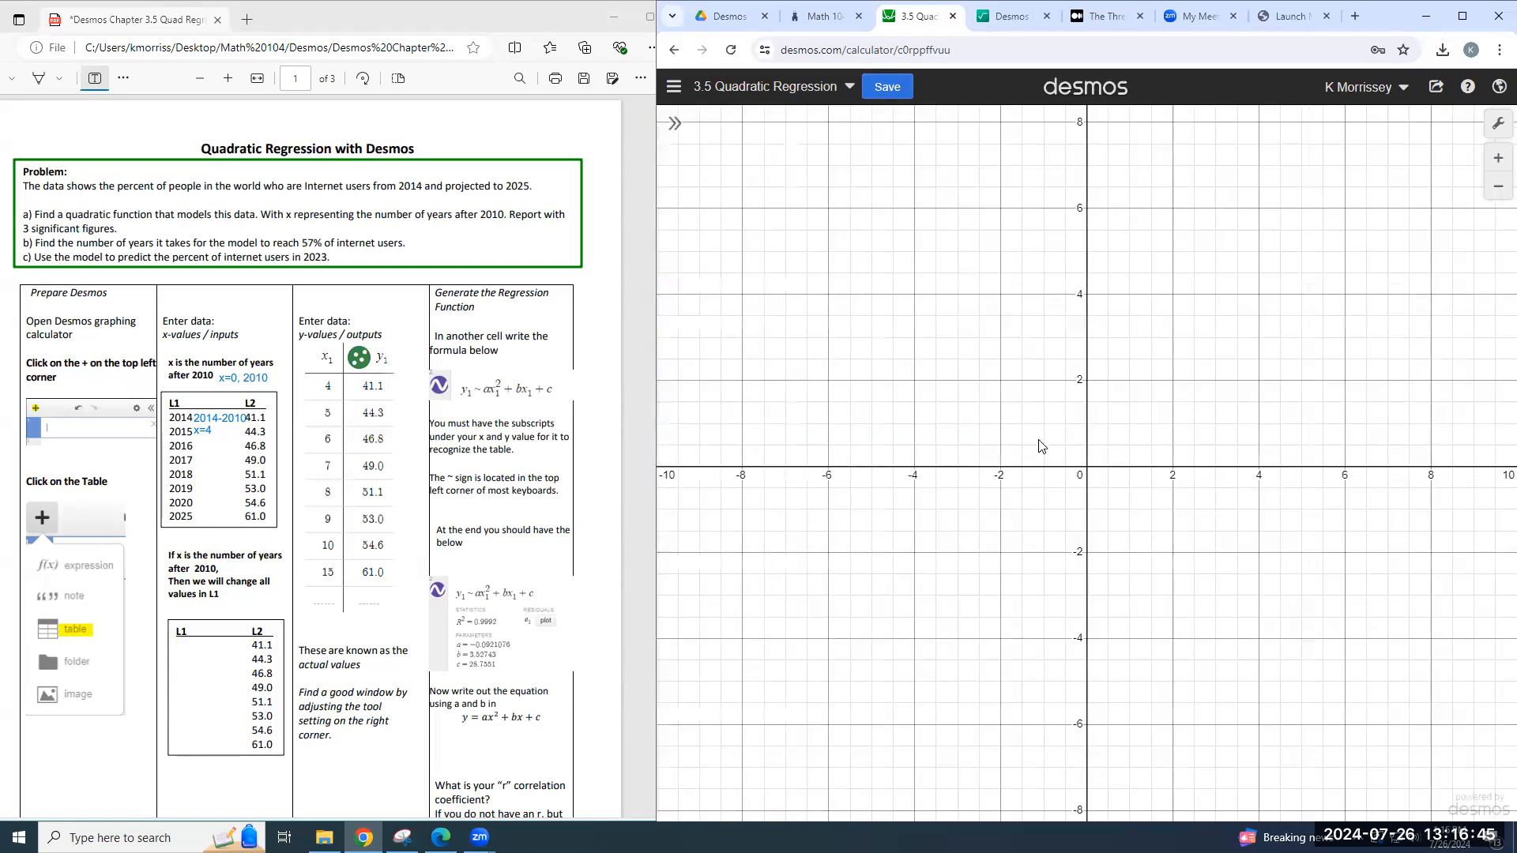
{"action": "left_click", "coordinate": [328, 385]}
{"action": "left_click", "coordinate": [1498, 124]}
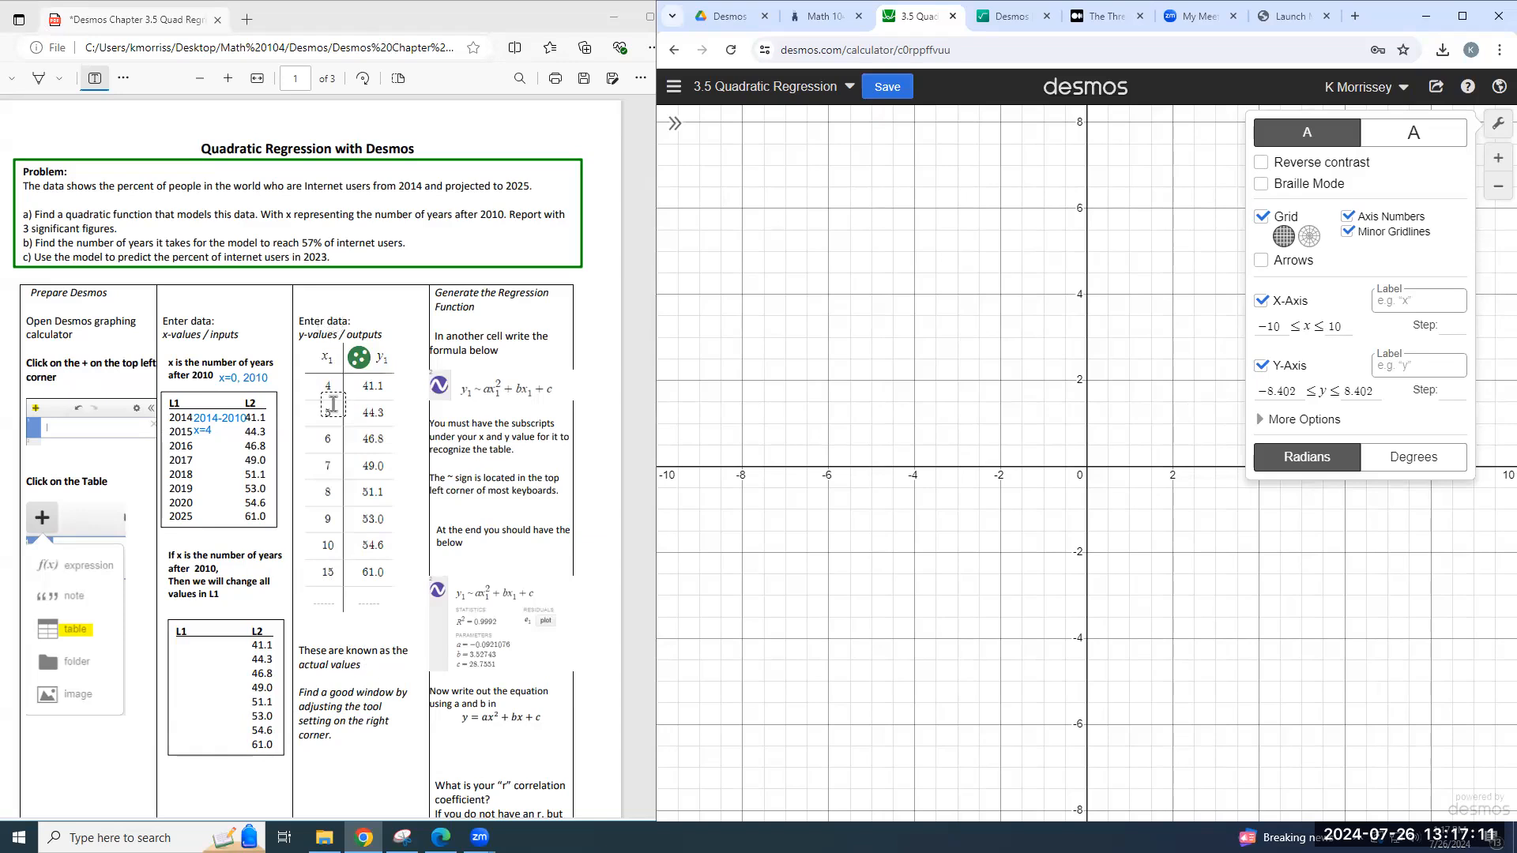
Step: Set the x-axis range from 0 to 25 with a step of 2
{"action": "left_click", "coordinate": [1283, 326]}
{"action": "key", "text": "BackSpace"}
{"action": "key", "text": "BackSpace"}
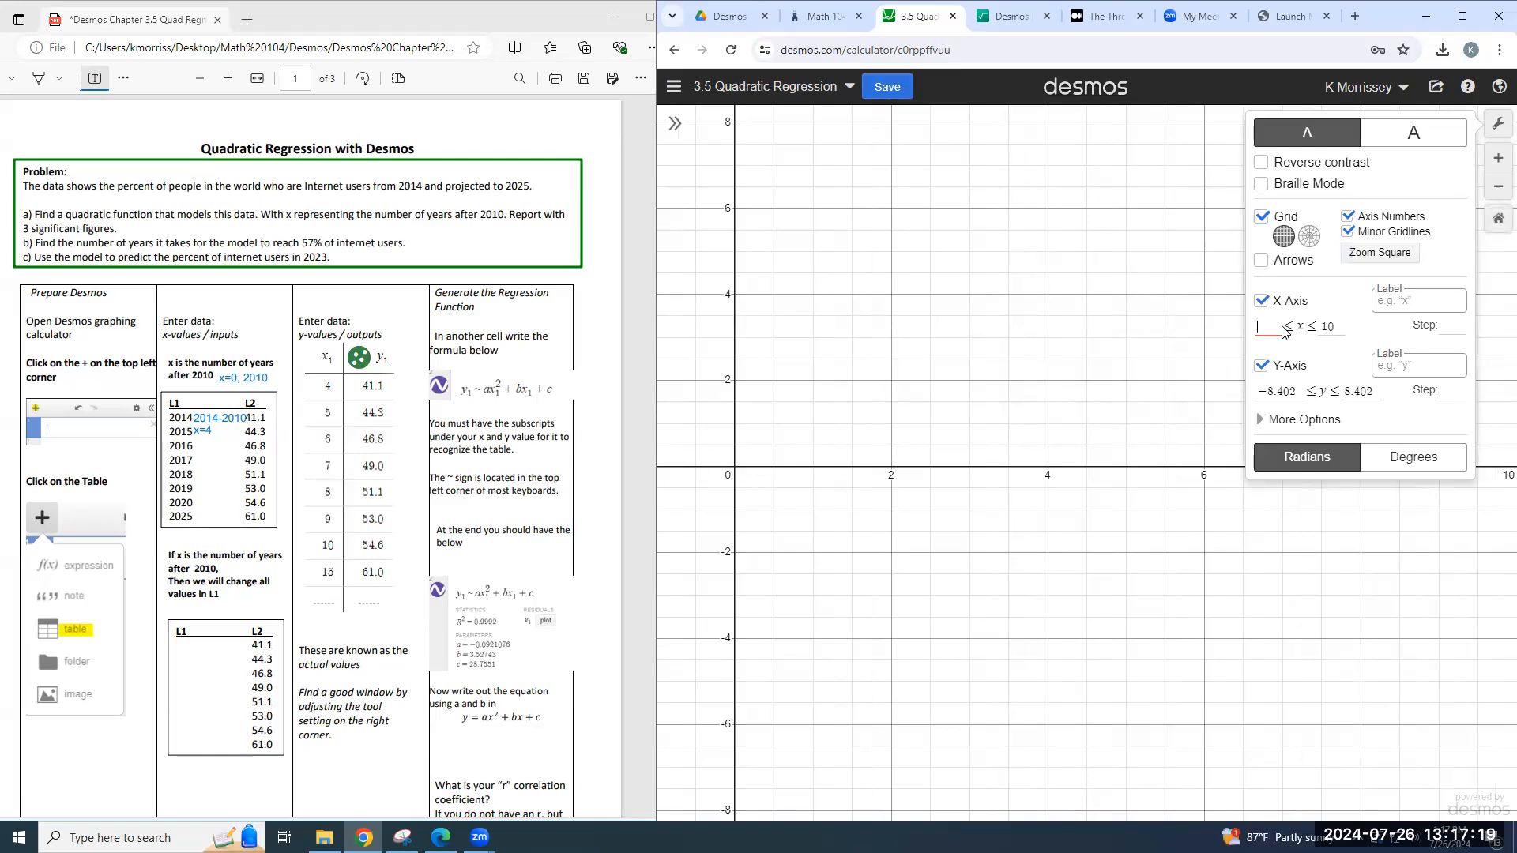
{"action": "type", "text": "0"}
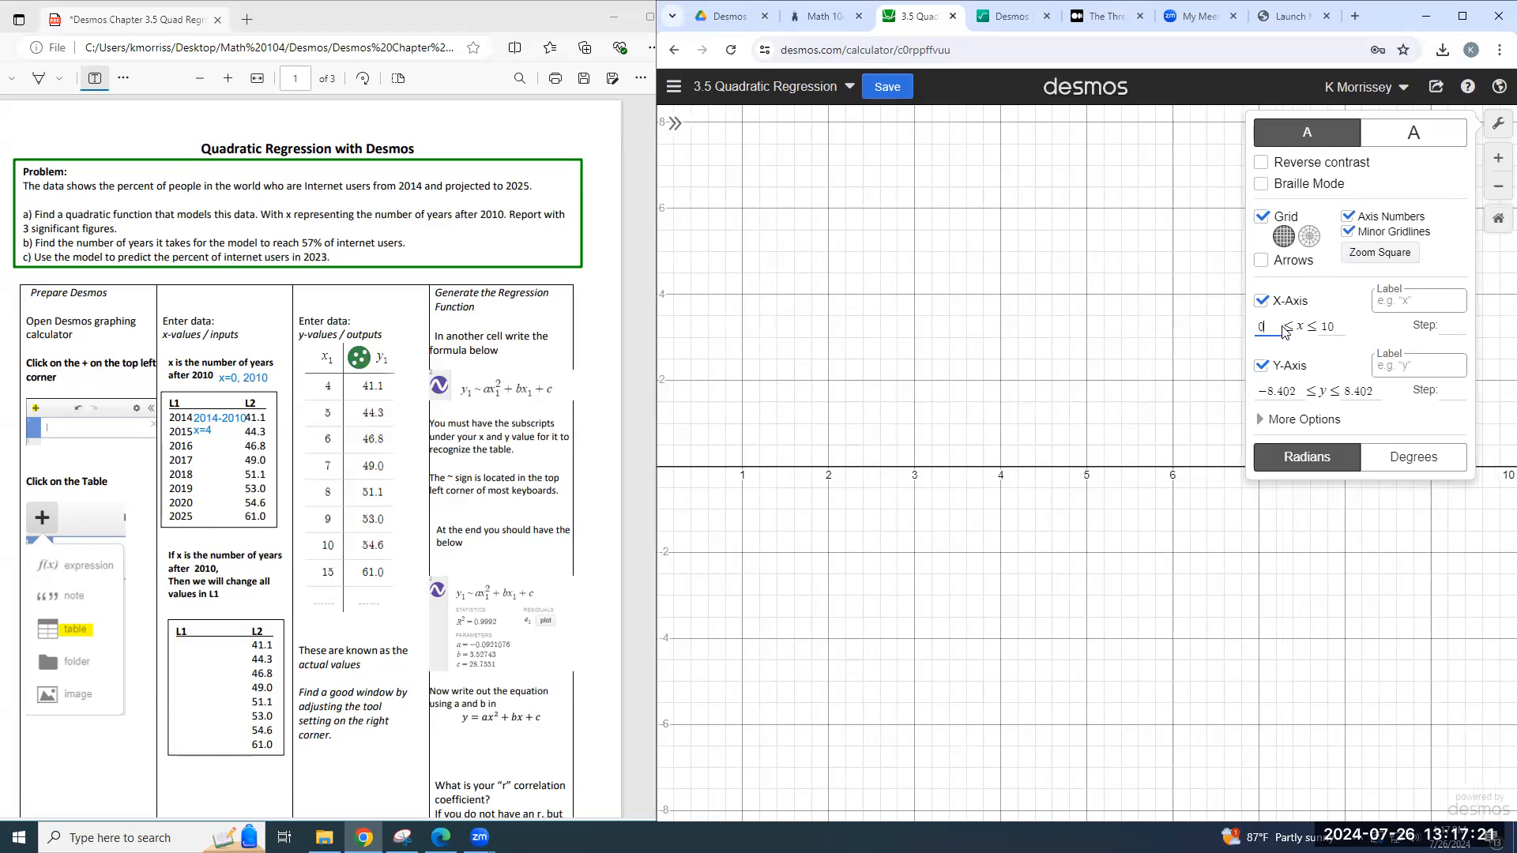
{"action": "left_click", "coordinate": [1348, 327]}
{"action": "key", "text": "BackSpace"}
{"action": "key", "text": "BackSpace"}
{"action": "type", "text": "25"}
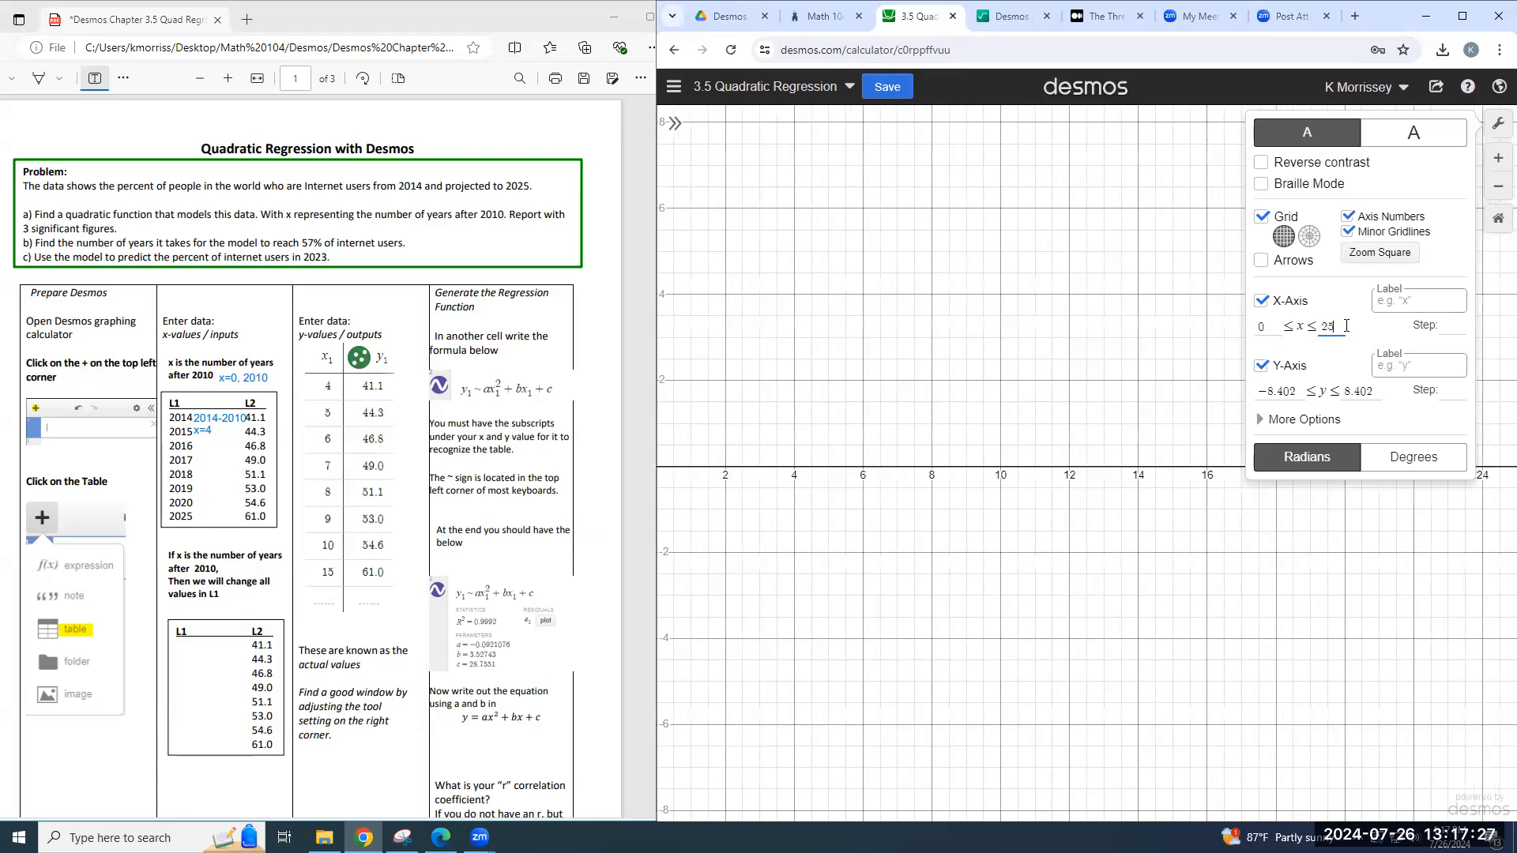
{"action": "left_click", "coordinate": [1456, 330]}
Step: Switch the minor gridlines off and back on
{"action": "left_click", "coordinate": [1348, 232]}
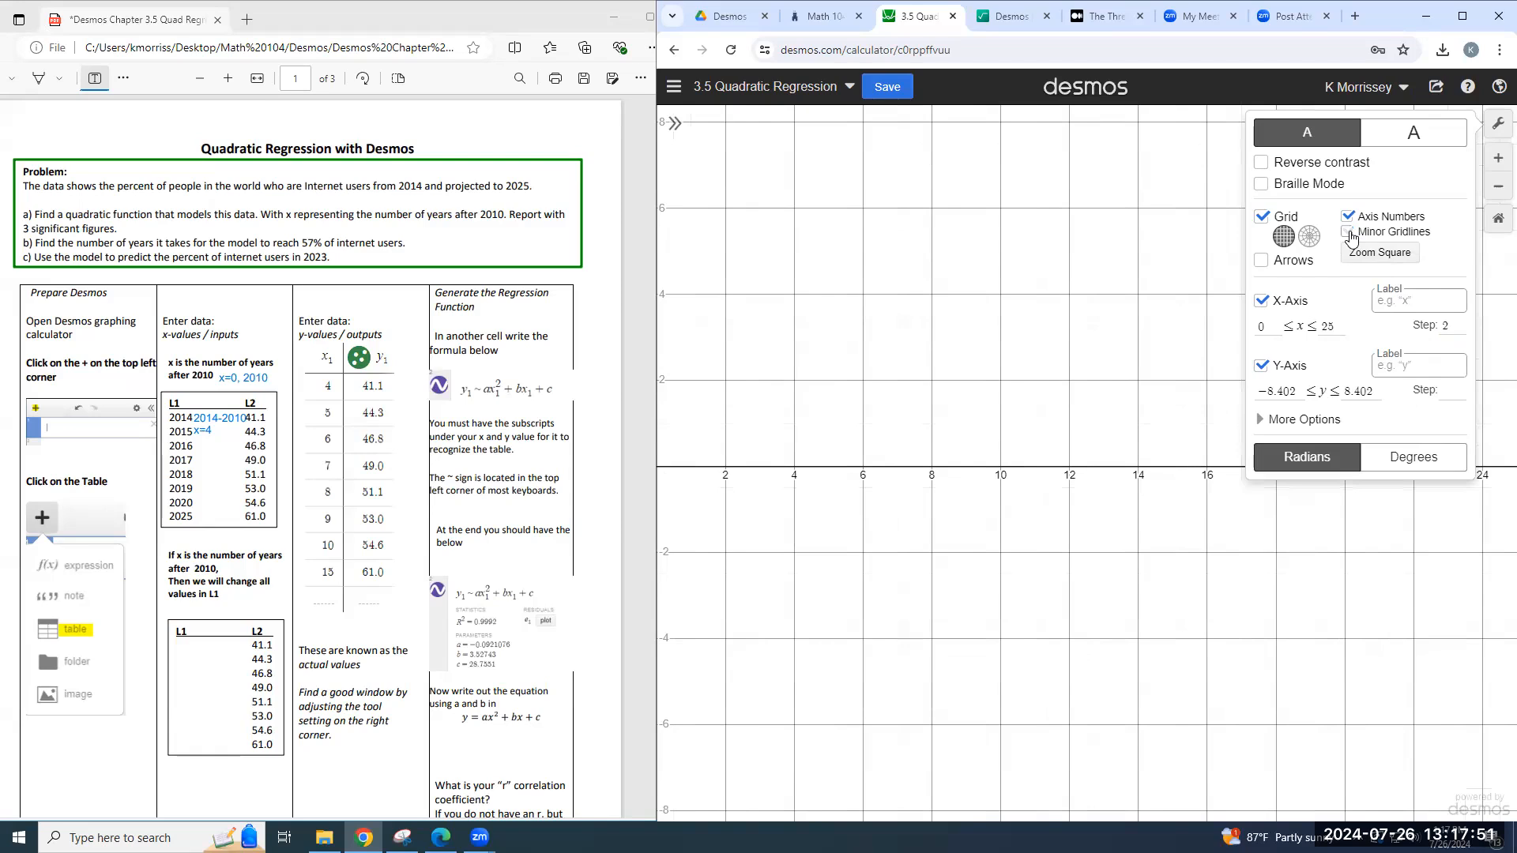
{"action": "left_click", "coordinate": [1349, 232]}
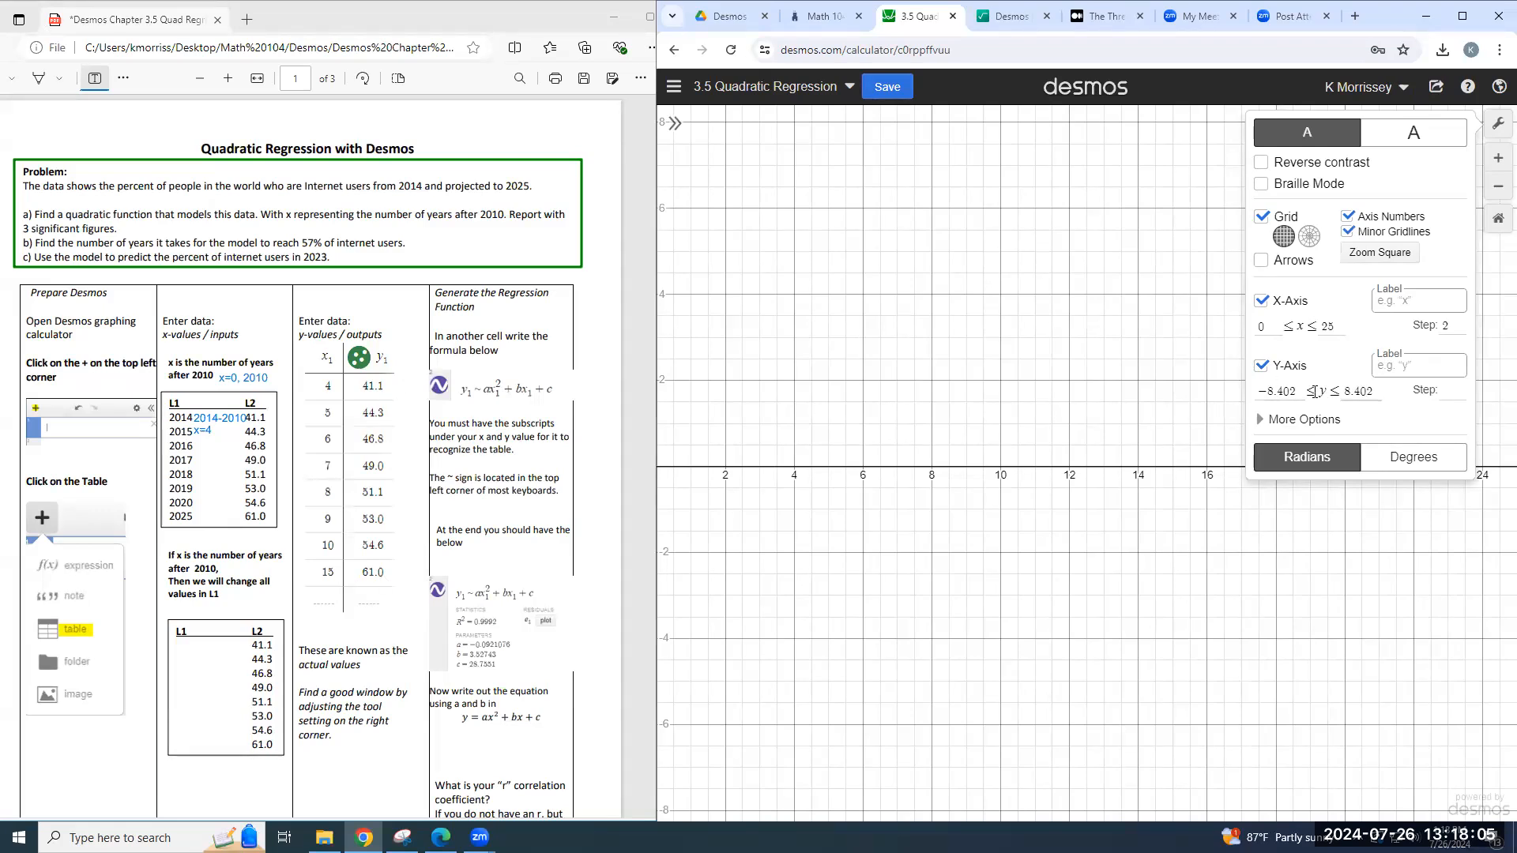
Step: Set the y-axis range from 30 to 70 and close the graph settings
{"action": "left_click_drag", "start_coordinate": [1300, 391], "coordinate": [1256, 393]}
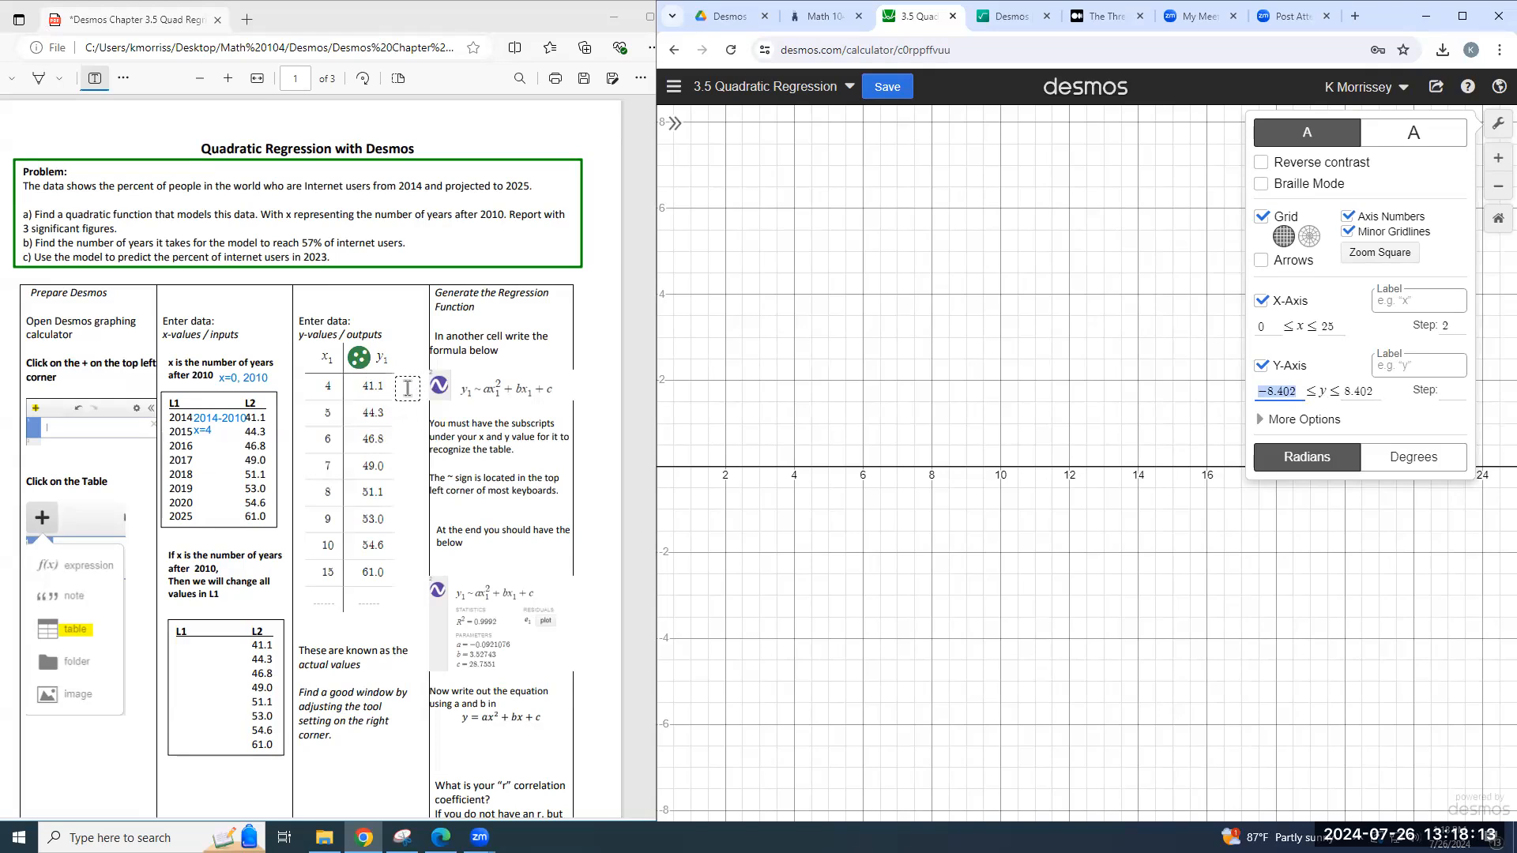
{"action": "type", "text": "30"}
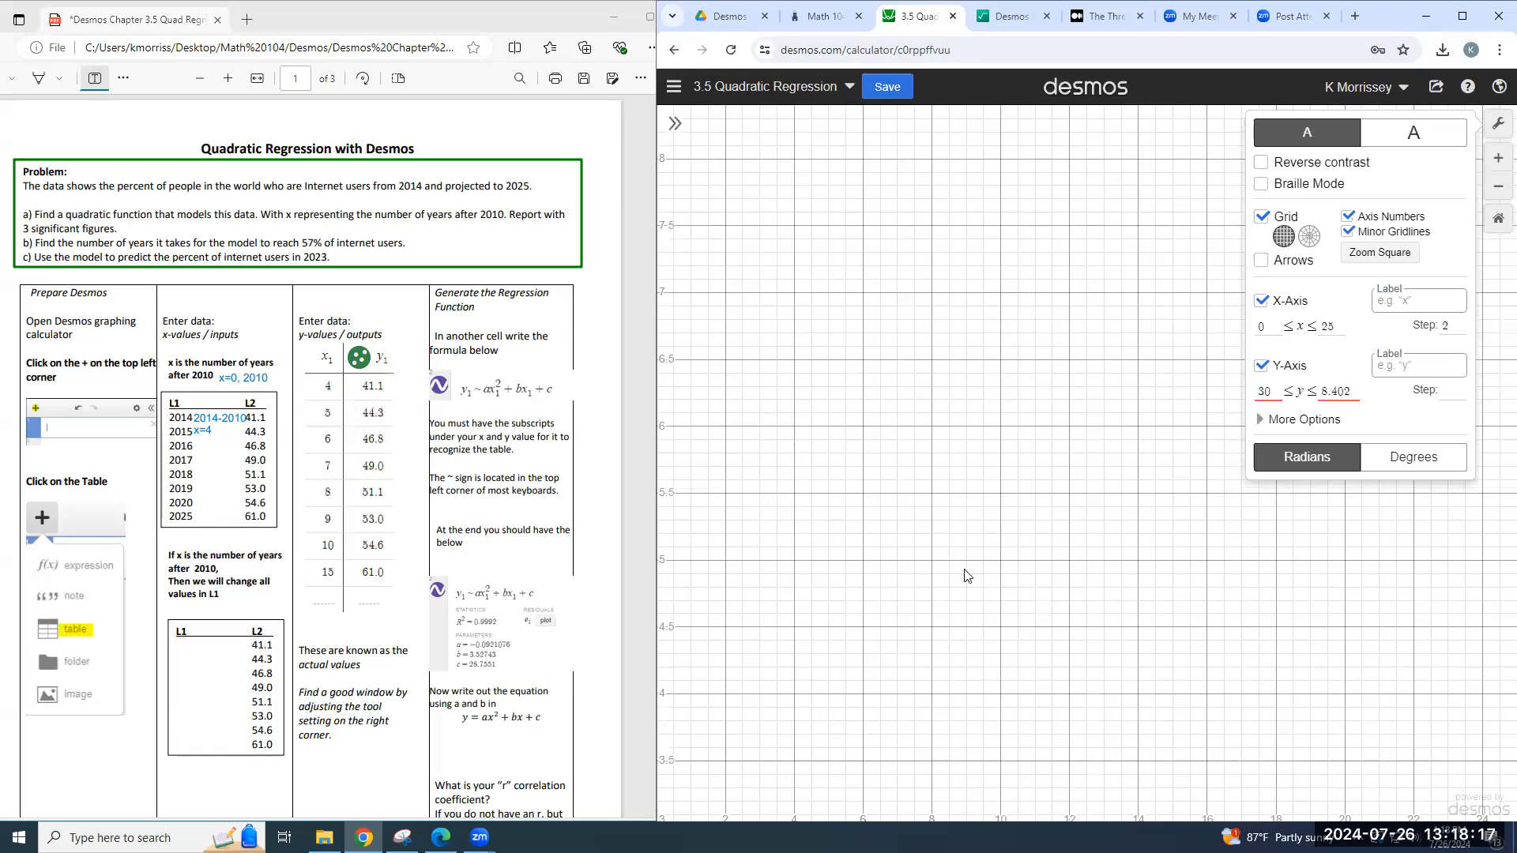
{"action": "key", "text": "BackSpace"}
{"action": "key", "text": "BackSpace"}
{"action": "key", "text": "BackSpace"}
{"action": "key", "text": "BackSpace"}
{"action": "key", "text": "BackSpace"}
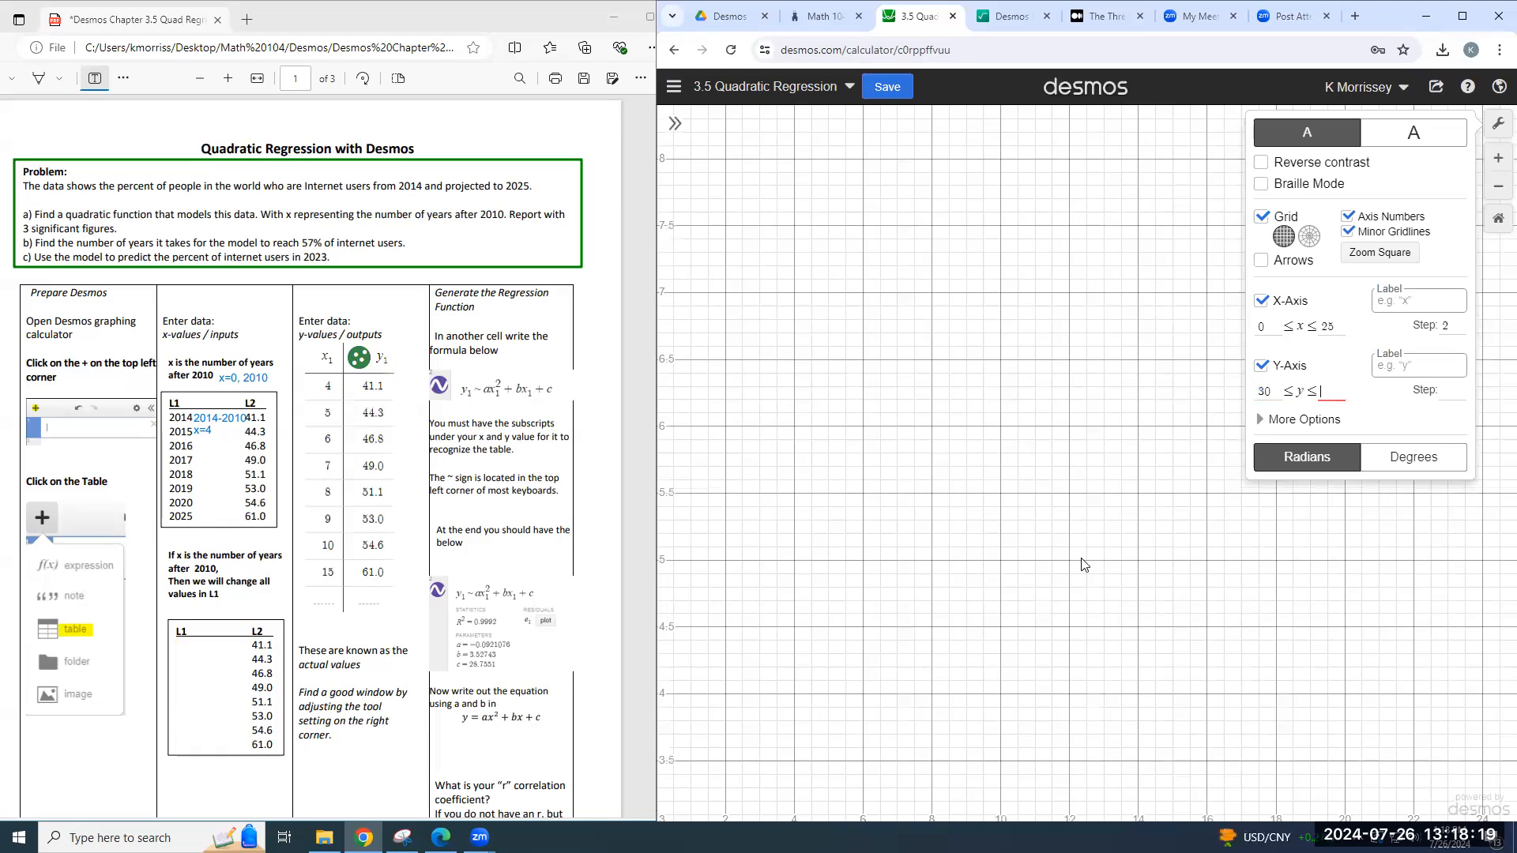
{"action": "type", "text": "70"}
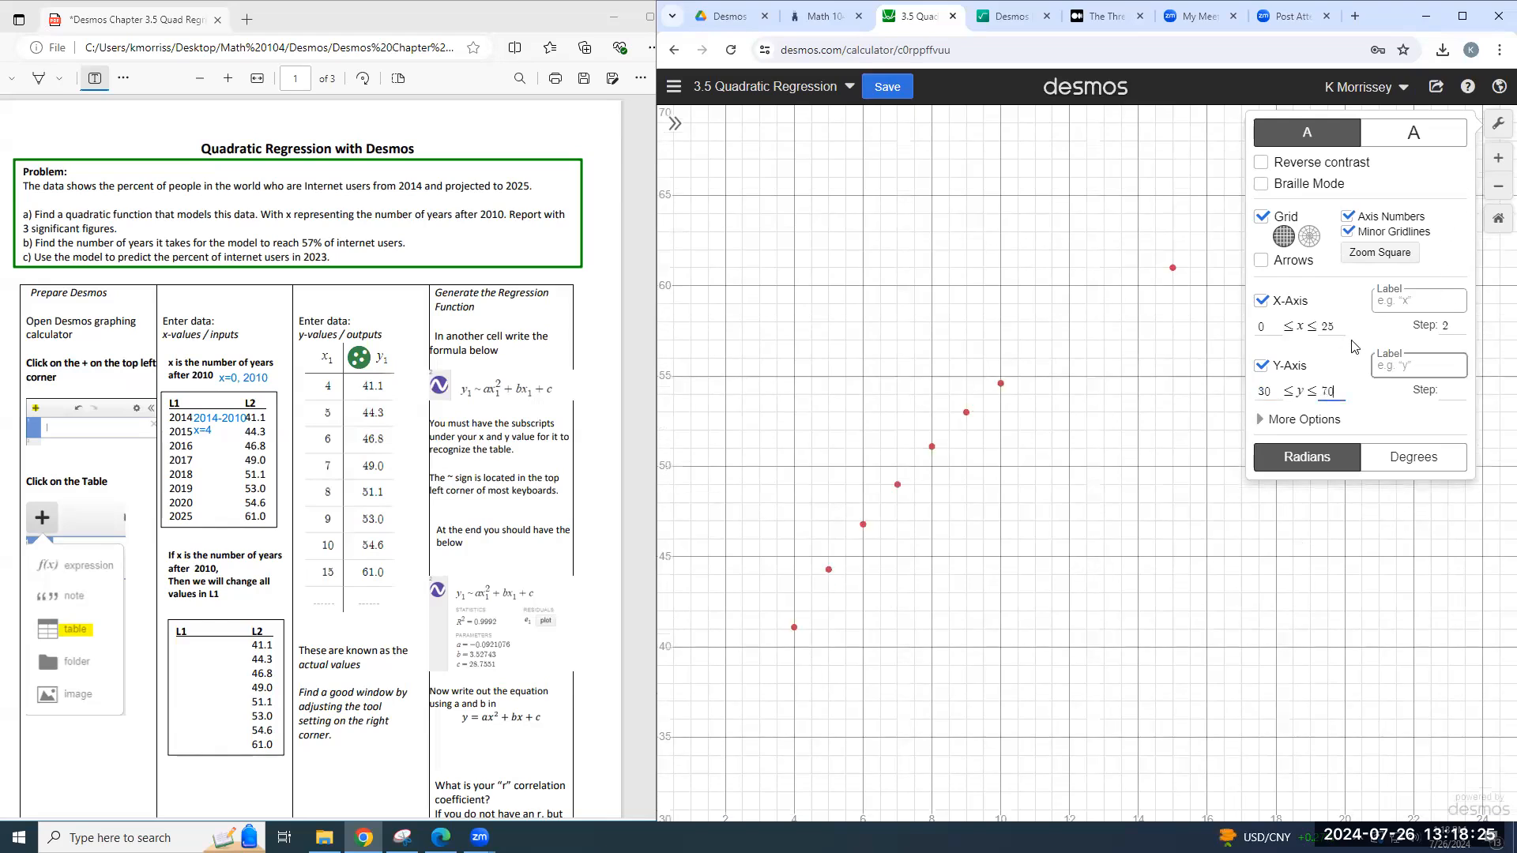
{"action": "left_click", "coordinate": [1498, 134]}
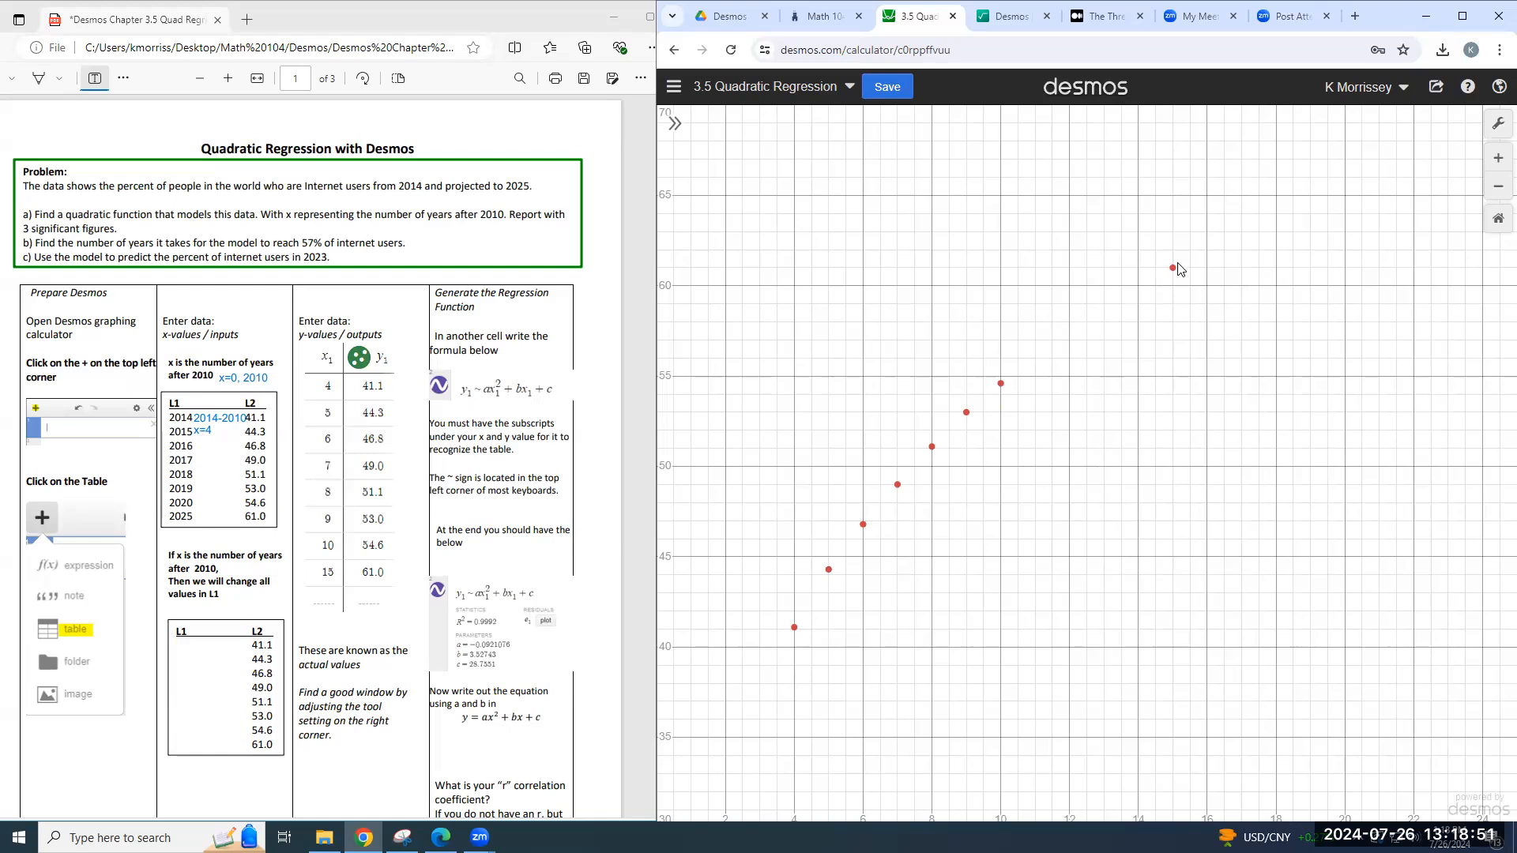
Step: Show the expression list again and start the regression formula with y₁ in the empty expression below the table
{"action": "left_click", "coordinate": [676, 125]}
{"action": "left_click", "coordinate": [790, 461]}
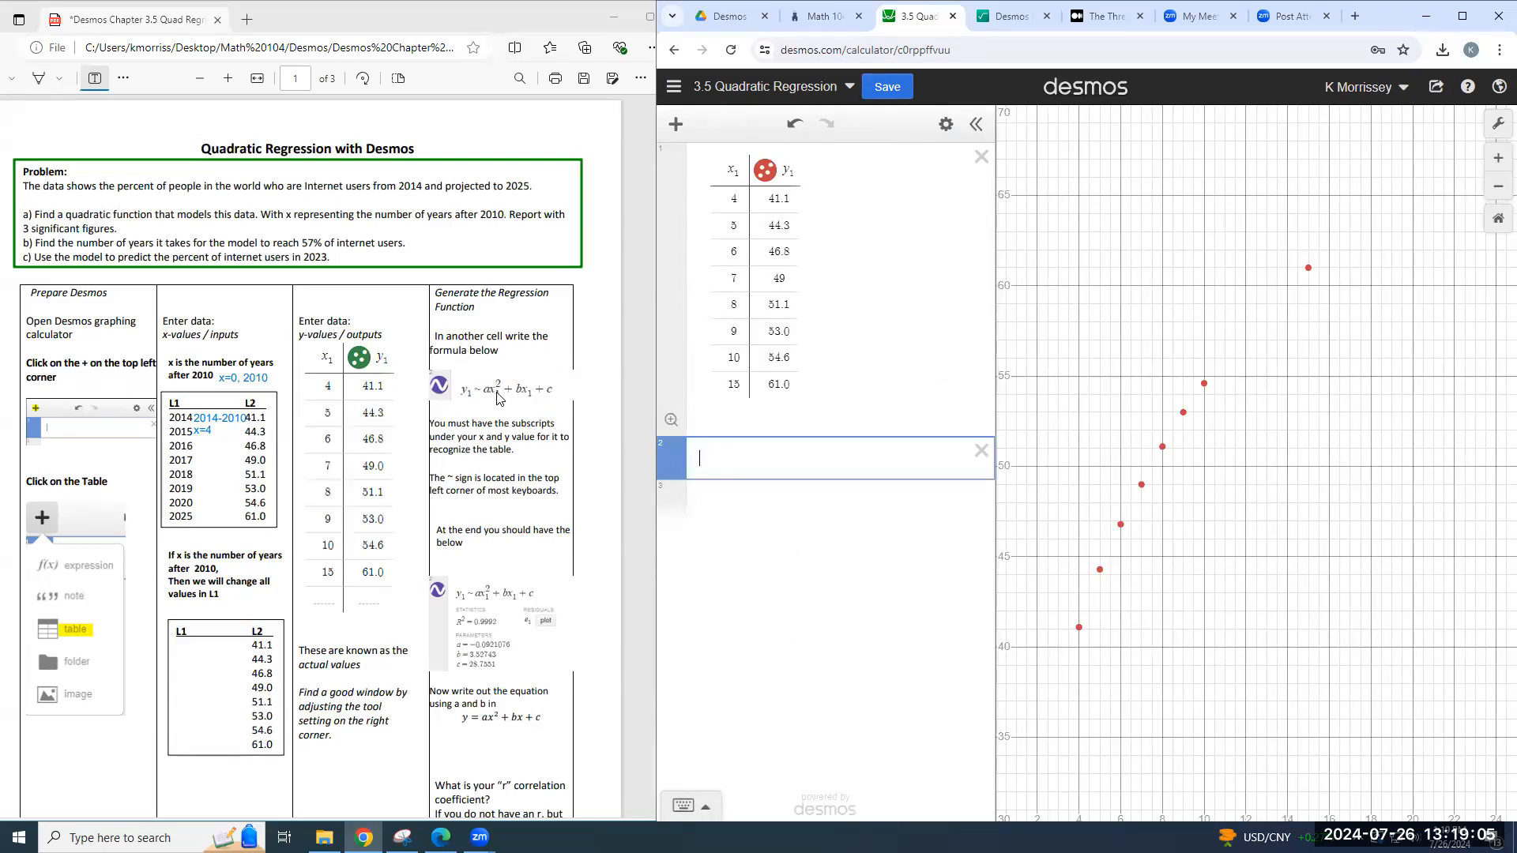
{"action": "type", "text": "y1"}
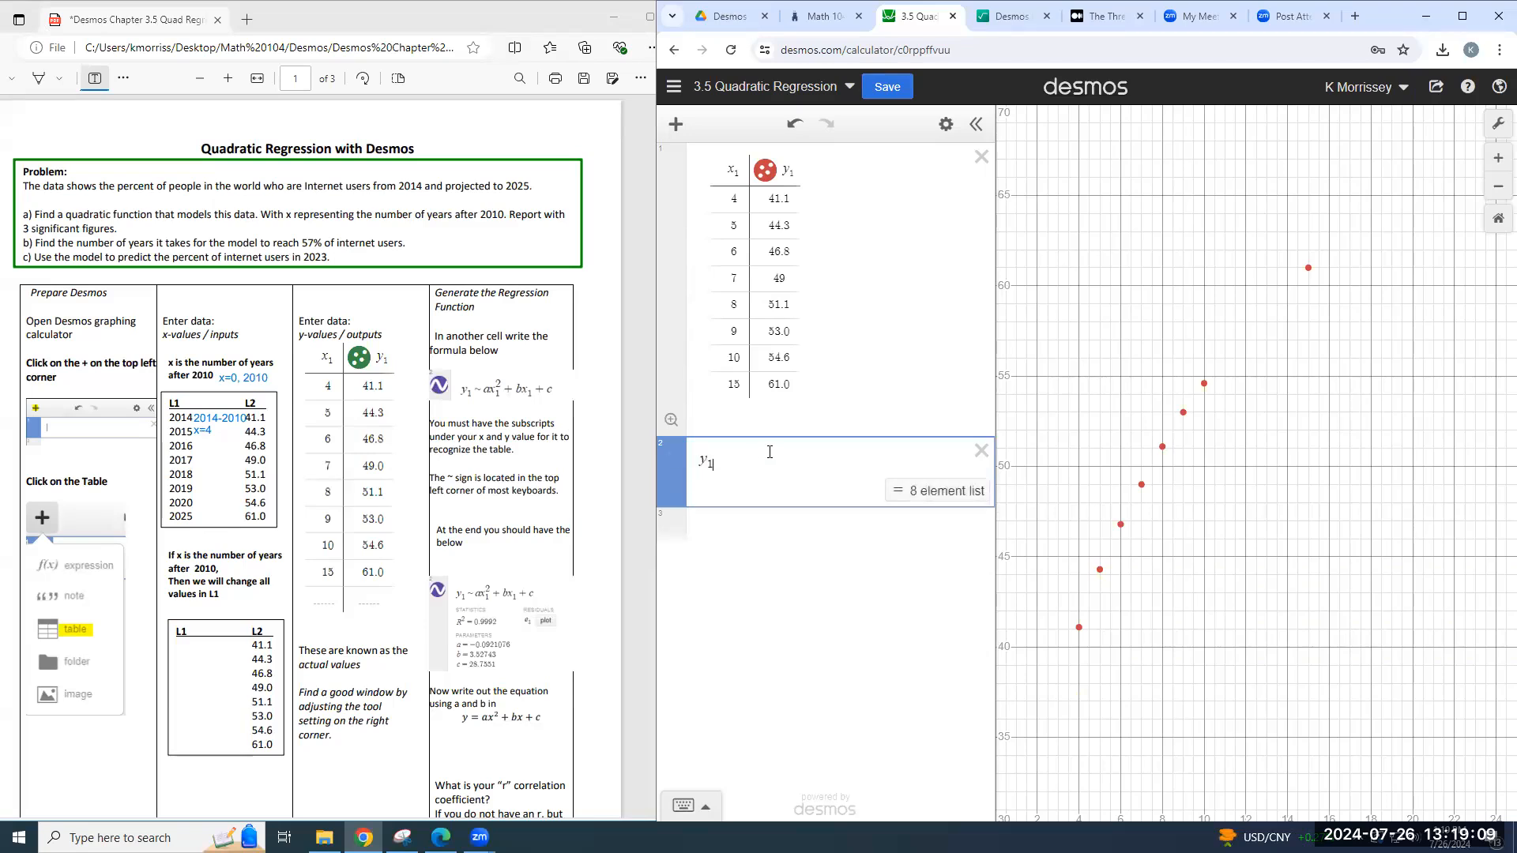
{"action": "left_click", "coordinate": [1104, 15]}
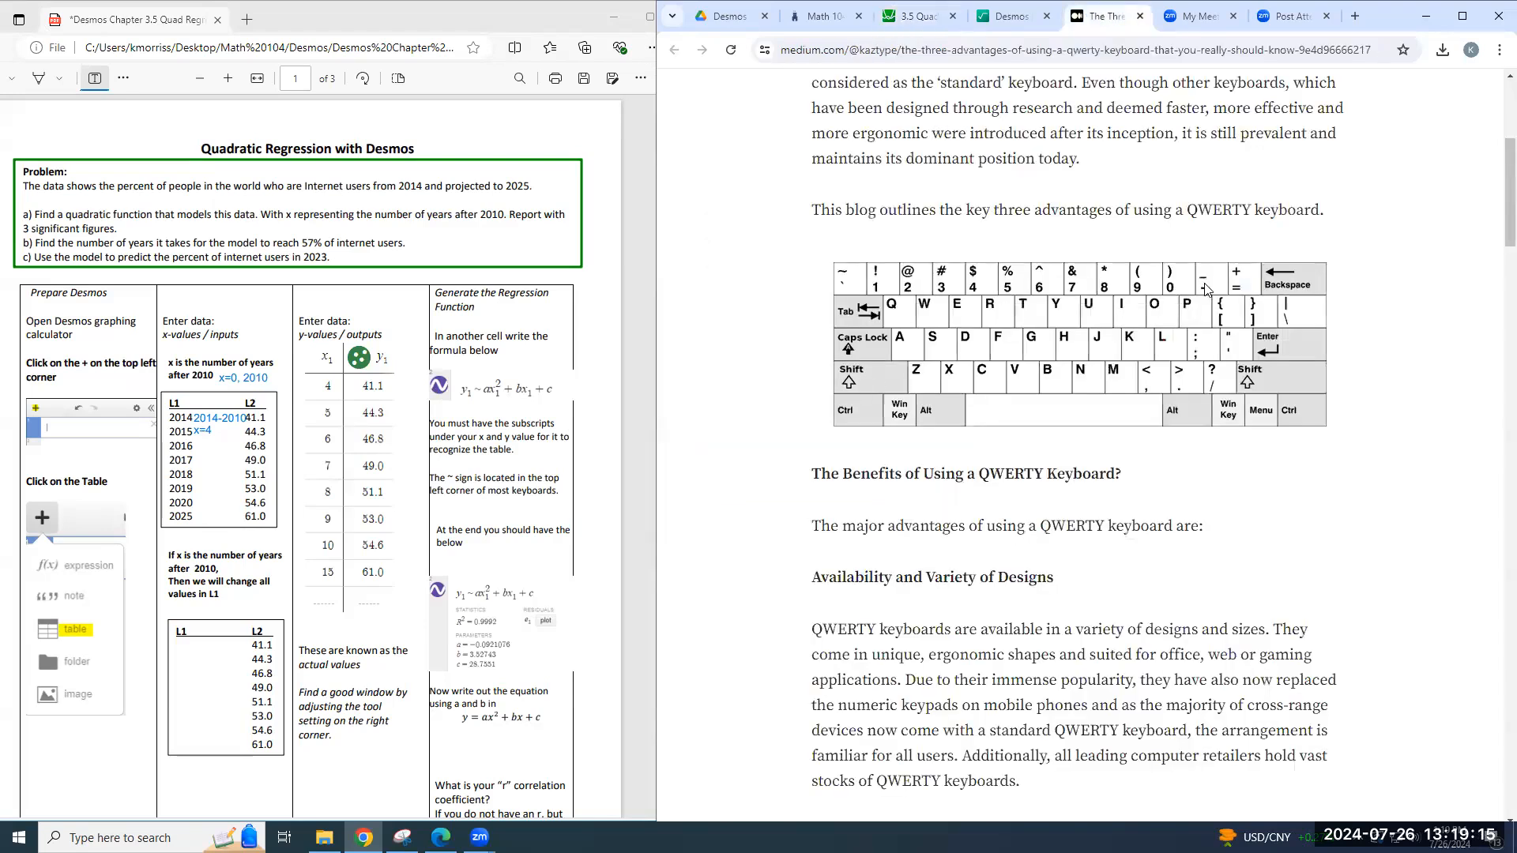
{"action": "left_click", "coordinate": [922, 16]}
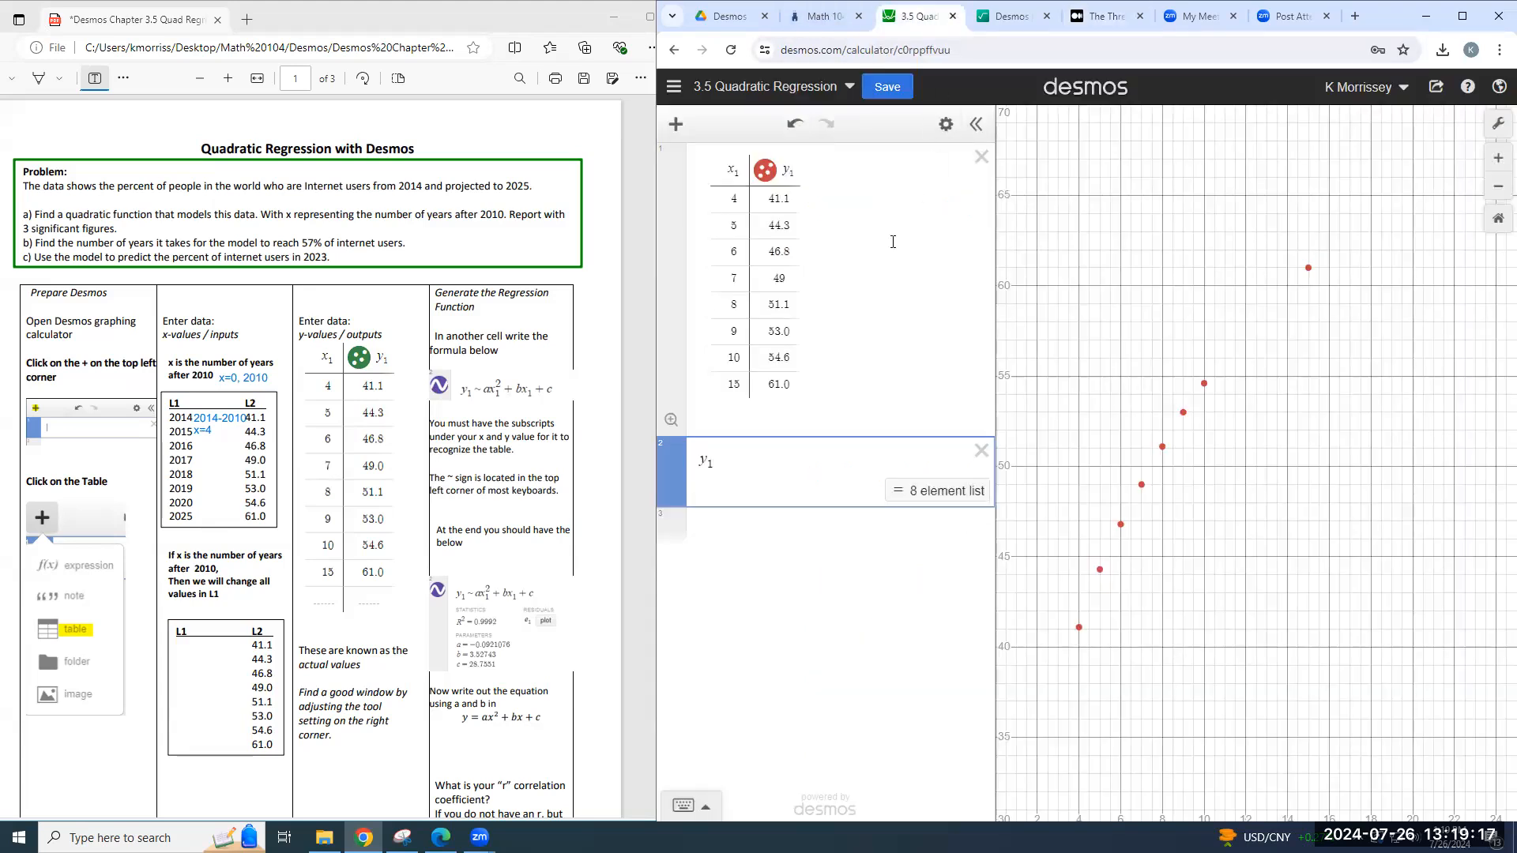
{"action": "type", "text": "~"}
{"action": "left_click", "coordinate": [1106, 15]}
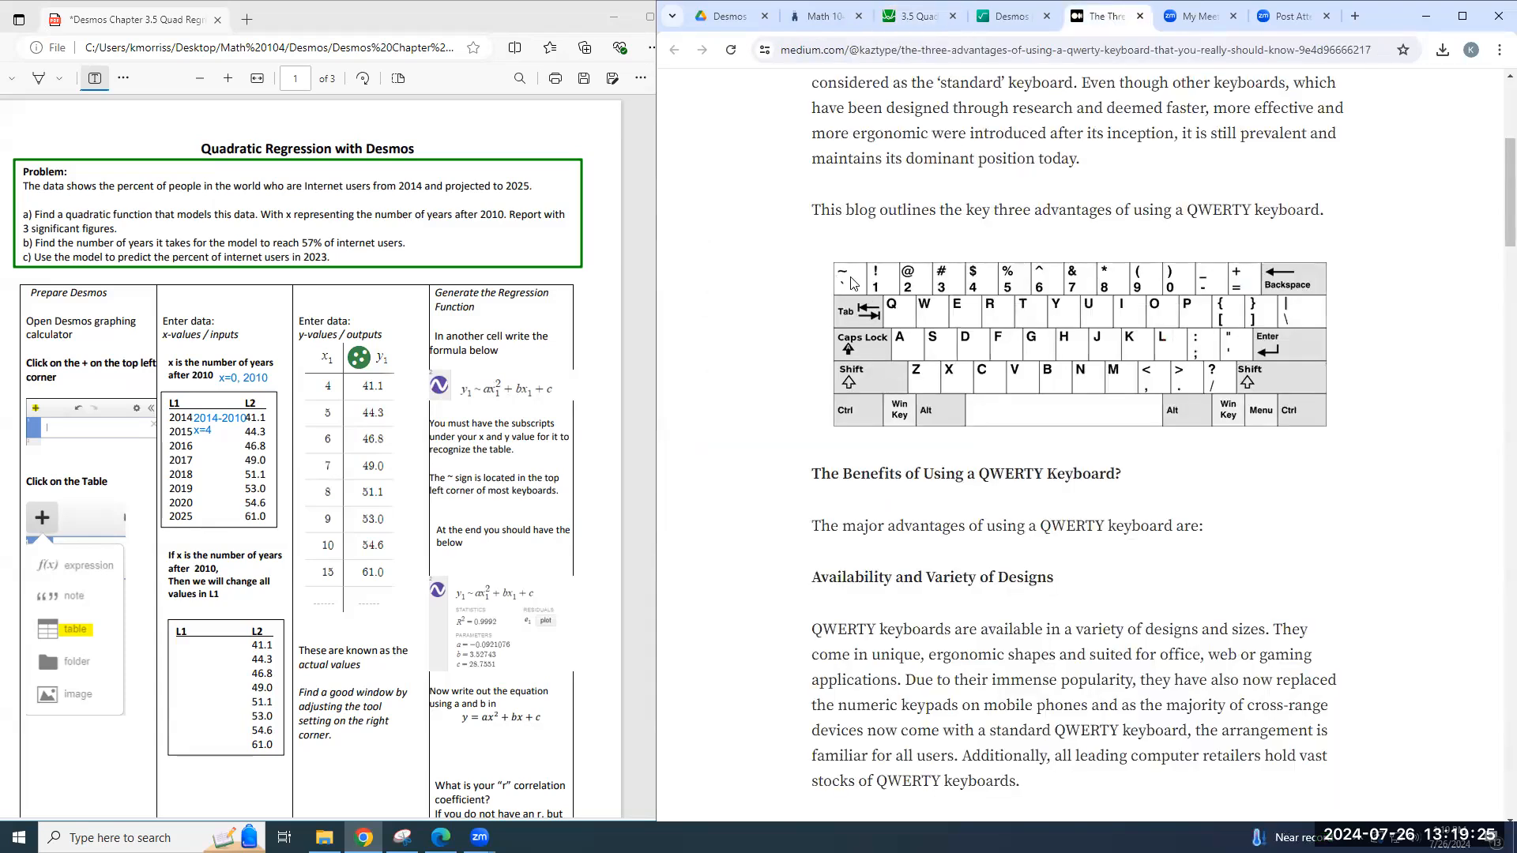
{"action": "left_click", "coordinate": [911, 17]}
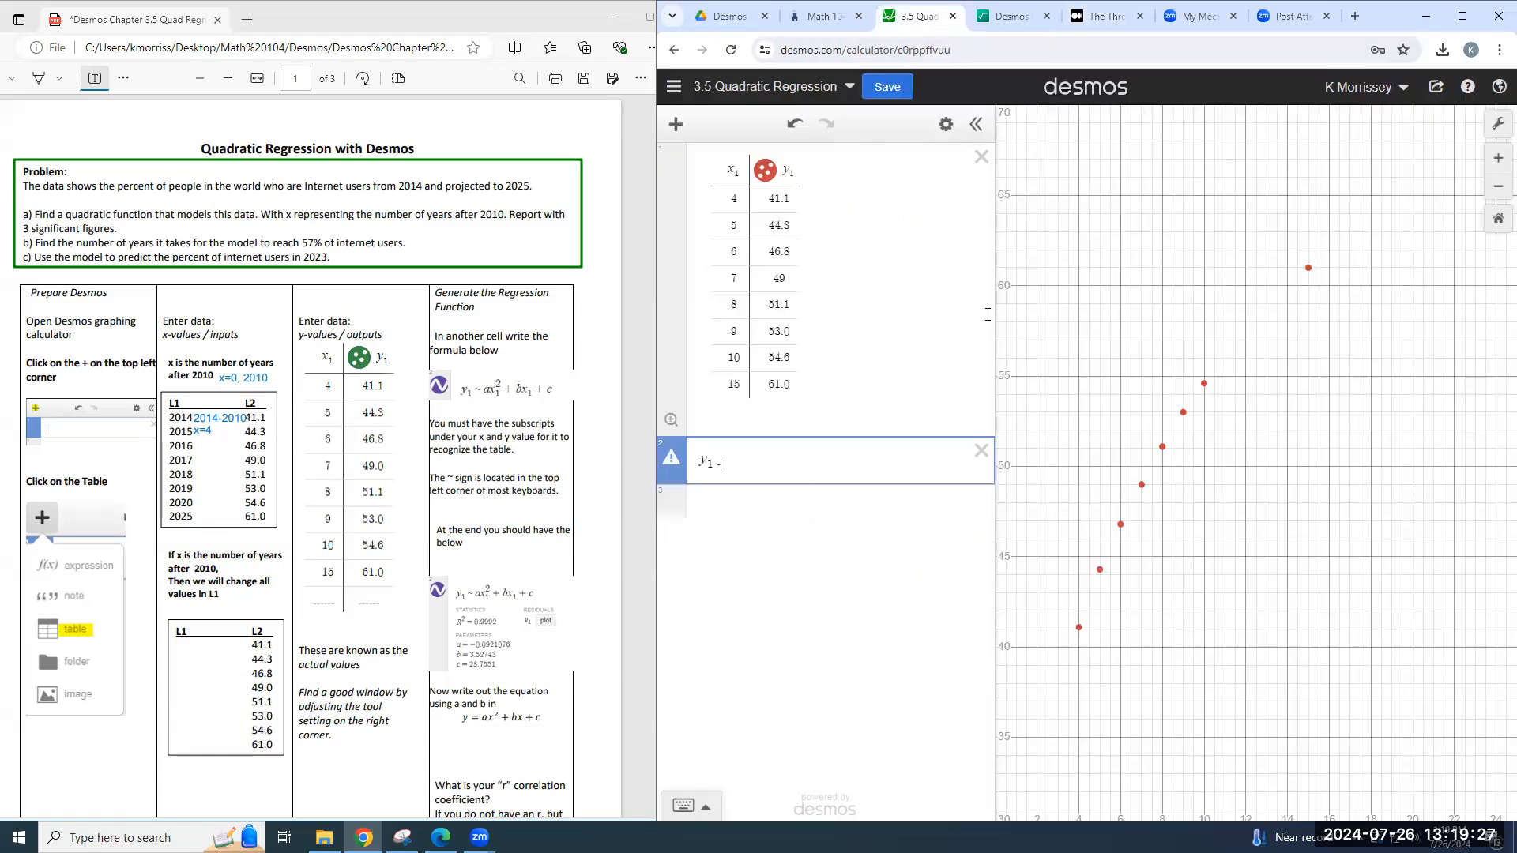
{"action": "type", "text": "ax1"}
{"action": "key", "text": "BackSpace"}
{"action": "key", "text": "BackSpace"}
{"action": "key", "text": "BackSpace"}
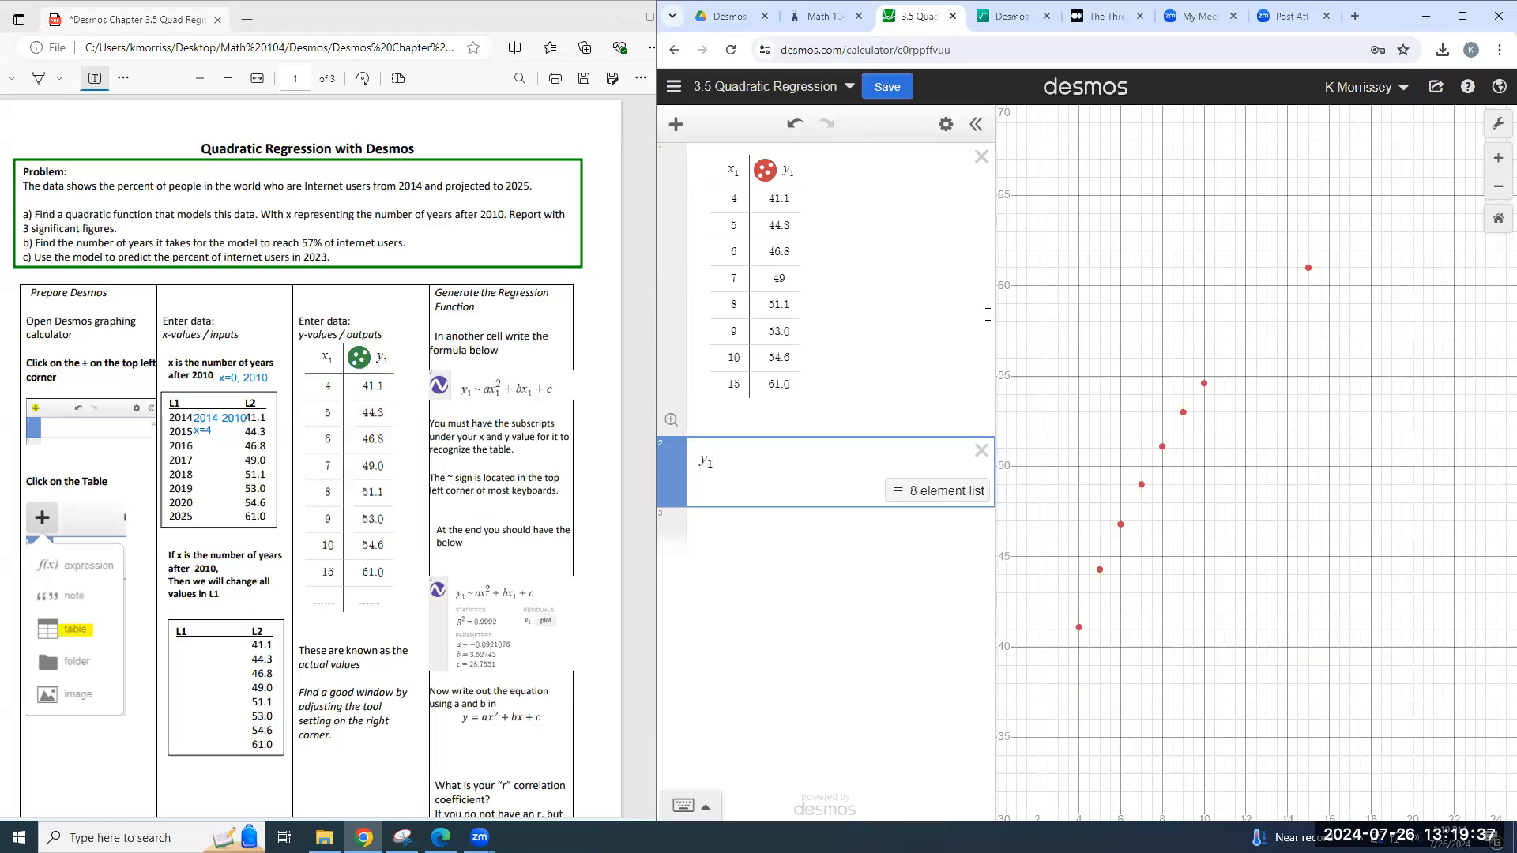
Step: Complete the regression formula after y₁ so the expression reads y₁ ~ ax₁² + bx₁ + c
{"action": "type", "text": "~a"}
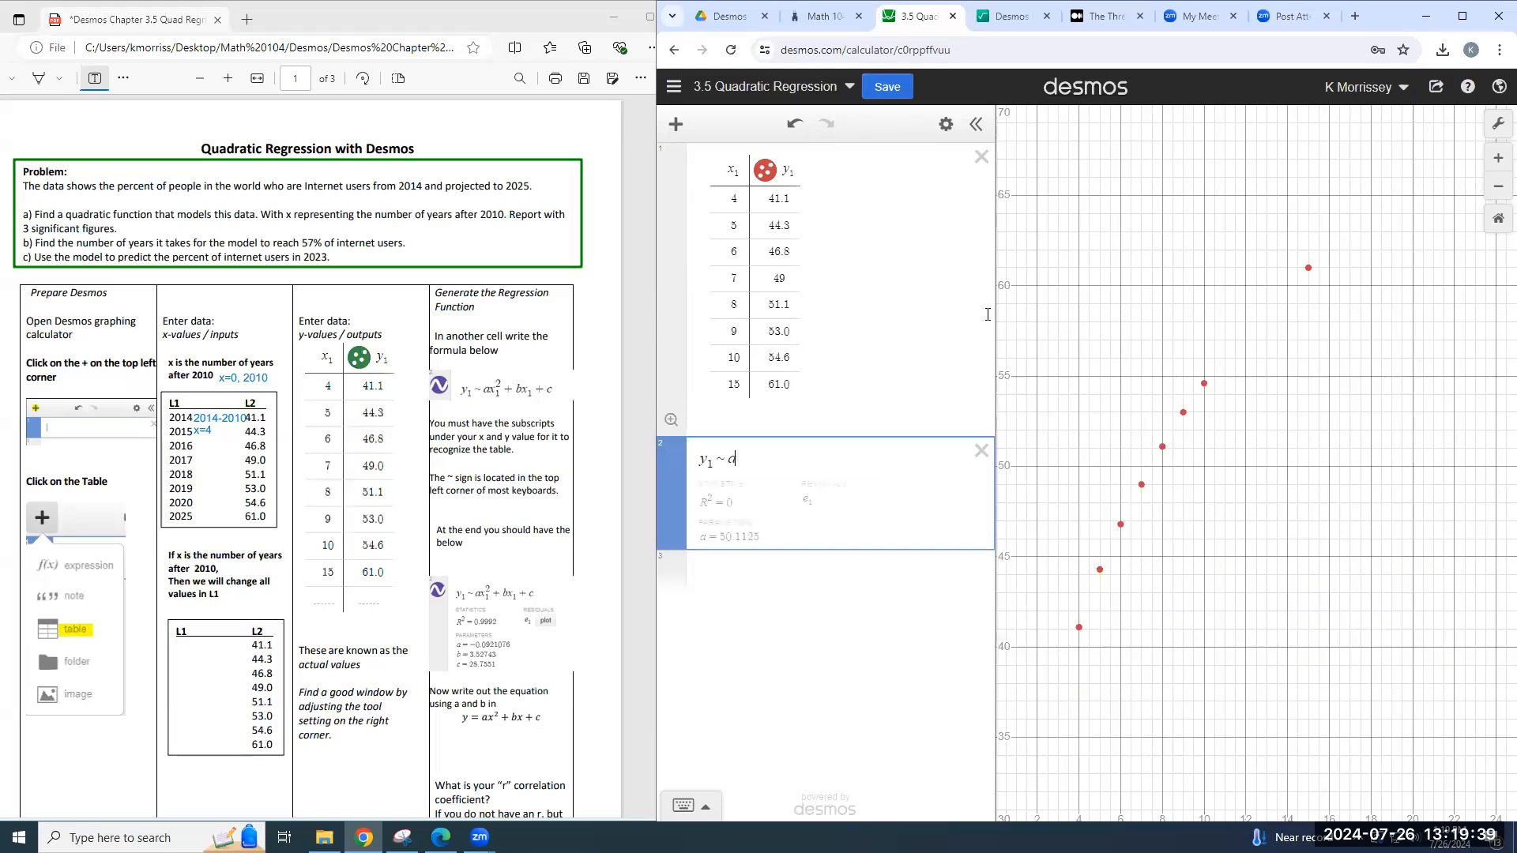
{"action": "type", "text": "x"}
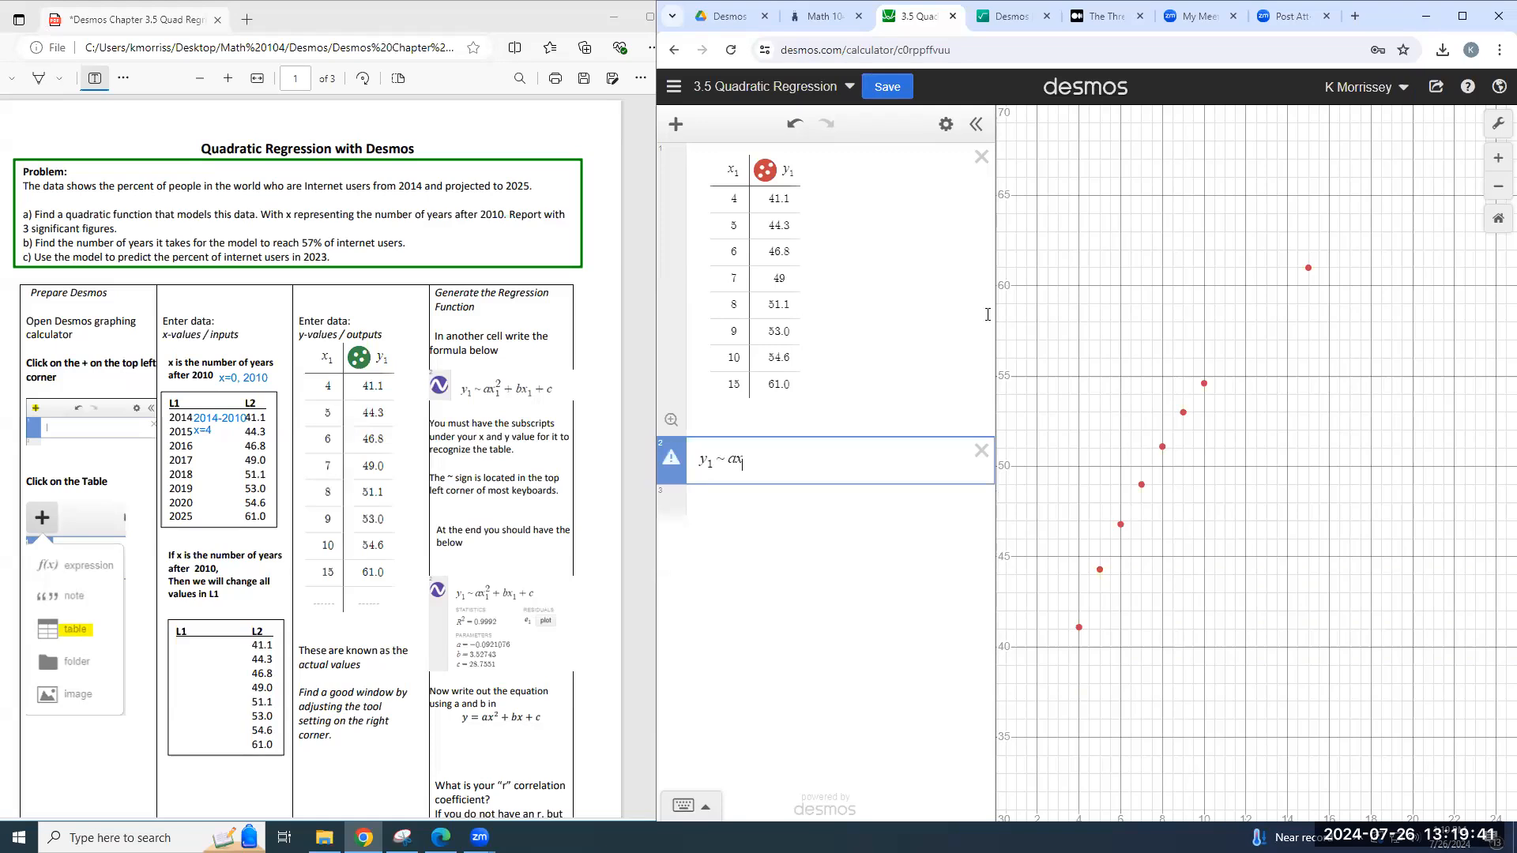
{"action": "type", "text": "_1^2"}
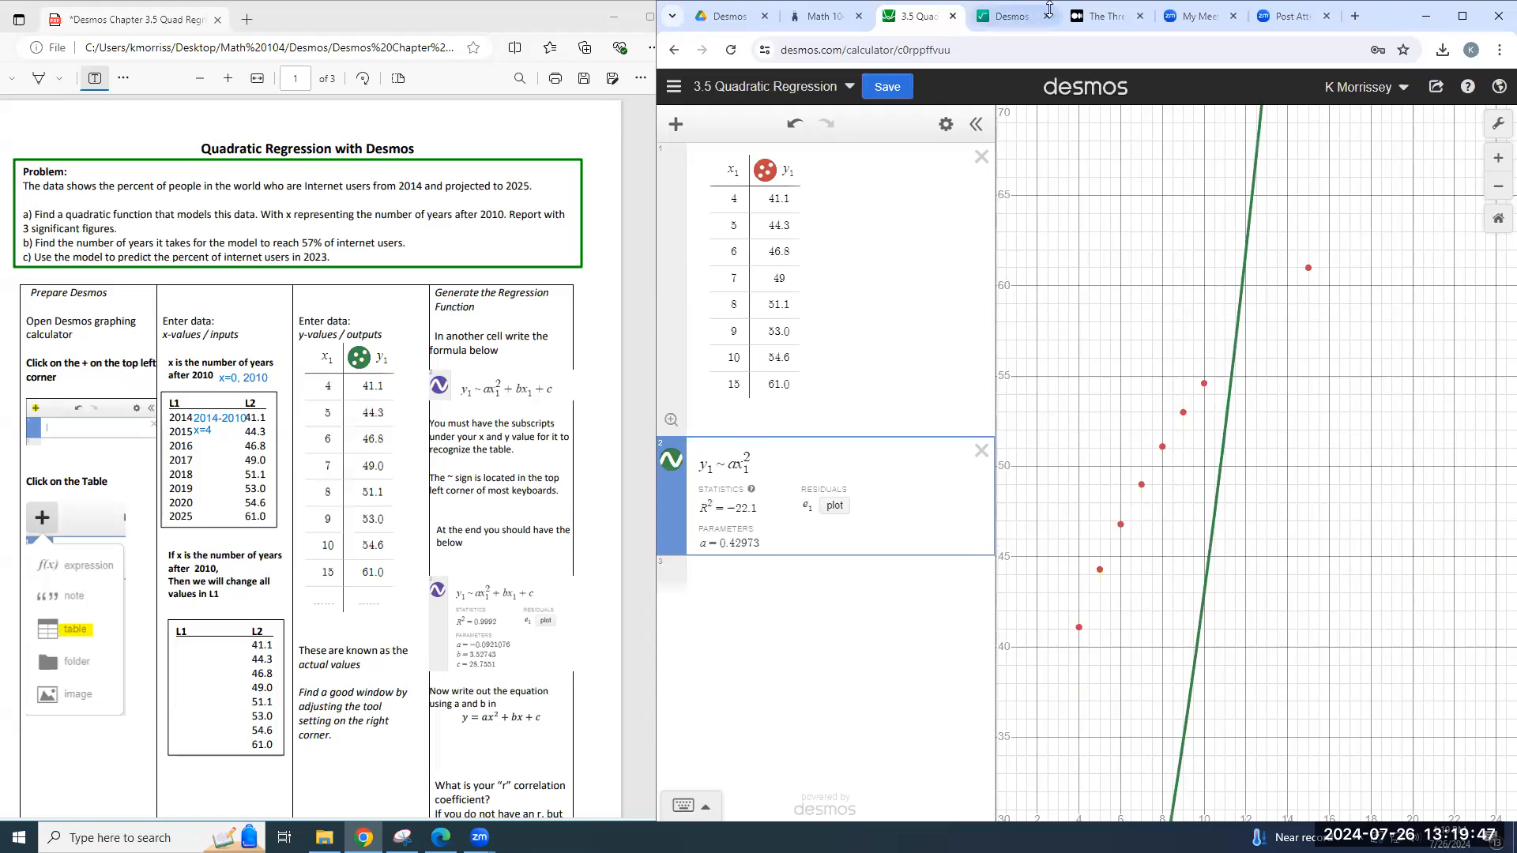
{"action": "left_click", "coordinate": [1103, 15]}
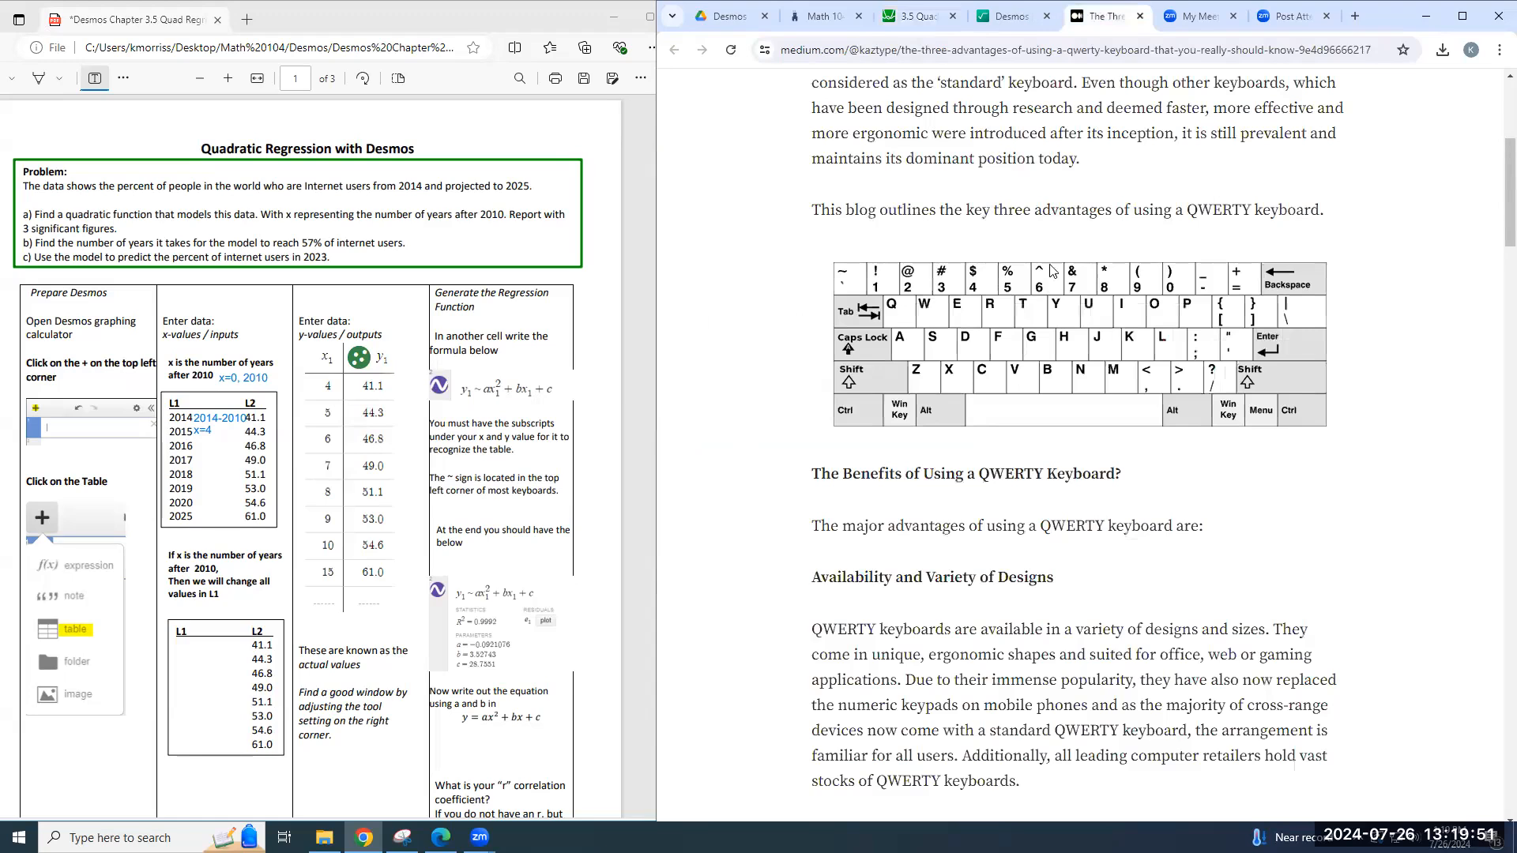
{"action": "left_click", "coordinate": [916, 16]}
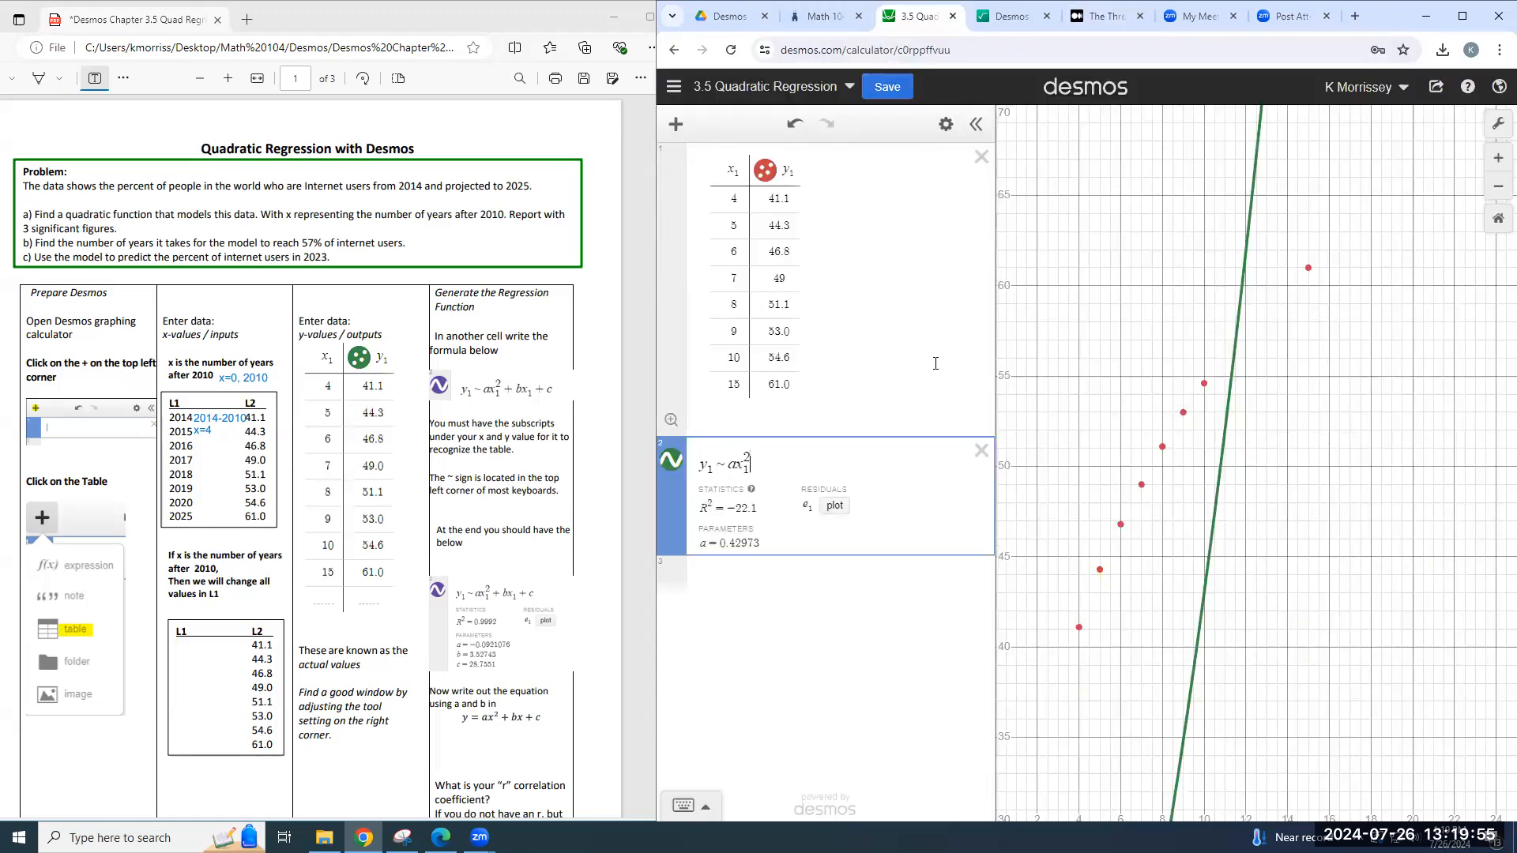
{"action": "key", "text": "Right"}
{"action": "type", "text": "+bx"}
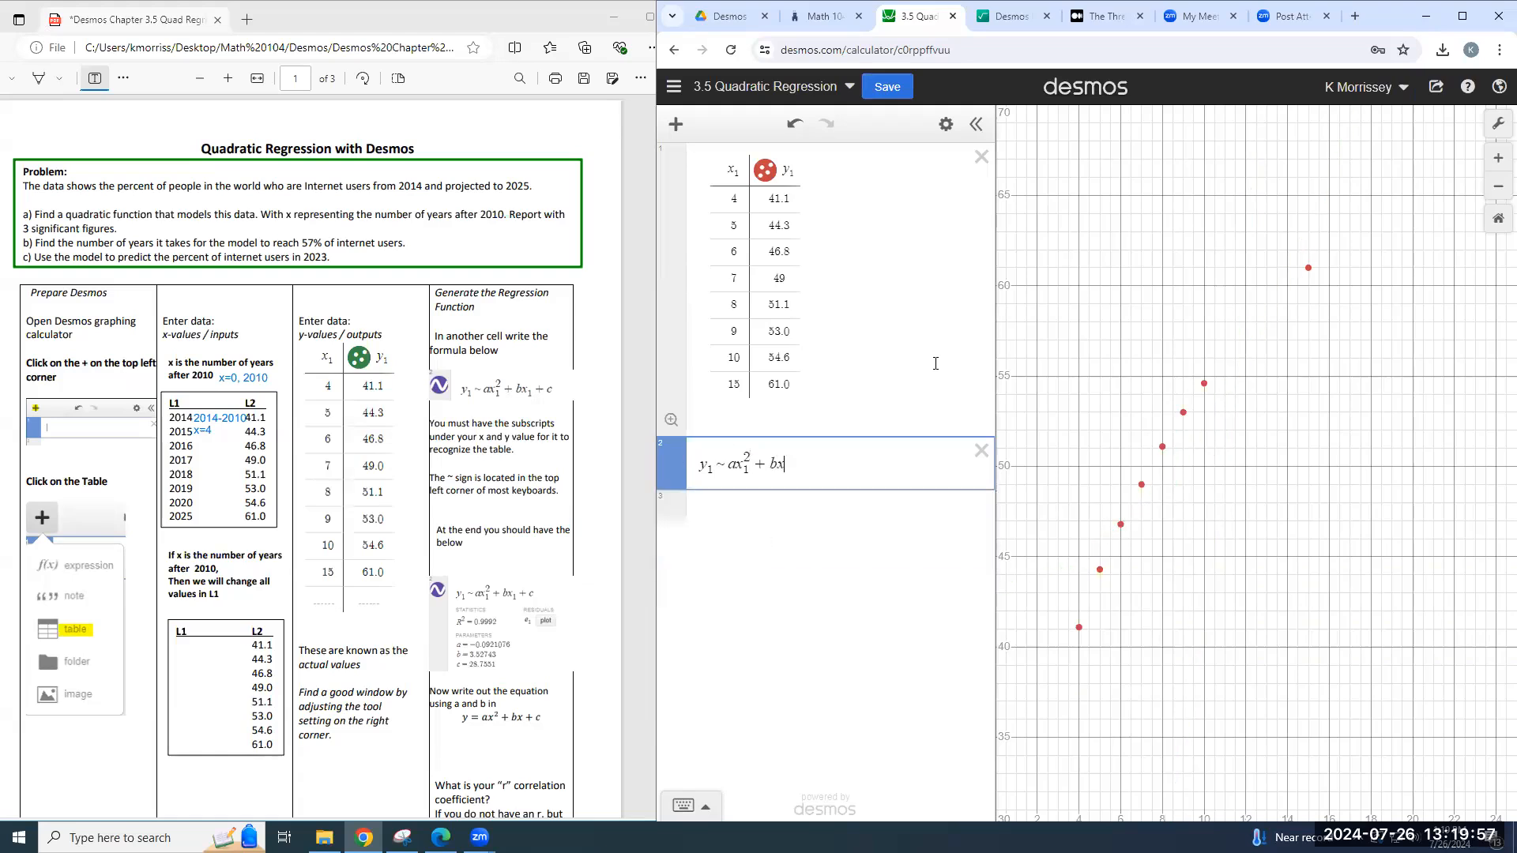
{"action": "type", "text": "1"}
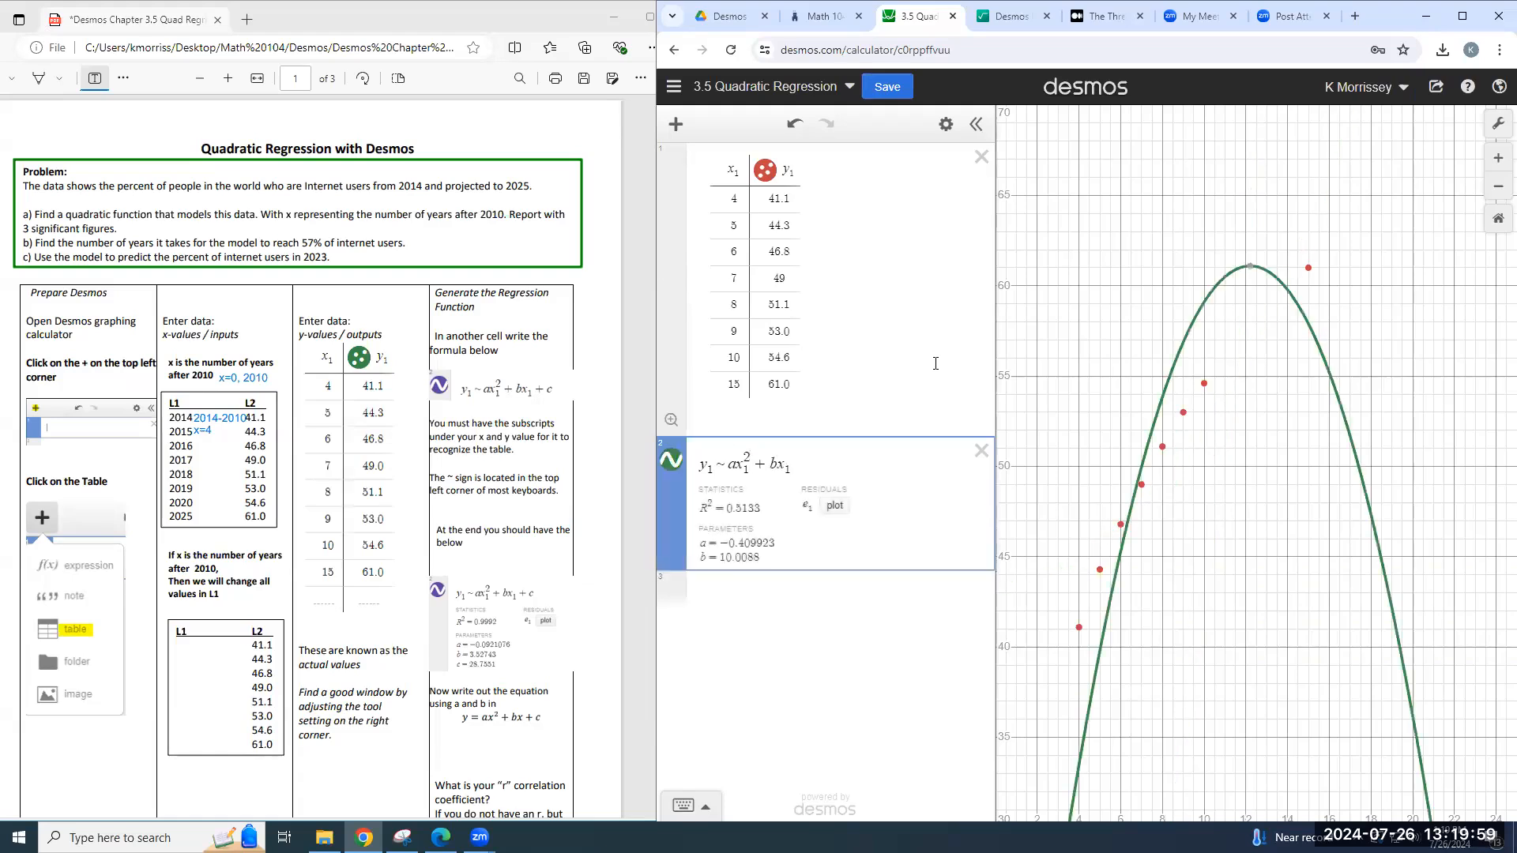
{"action": "type", "text": "+c"}
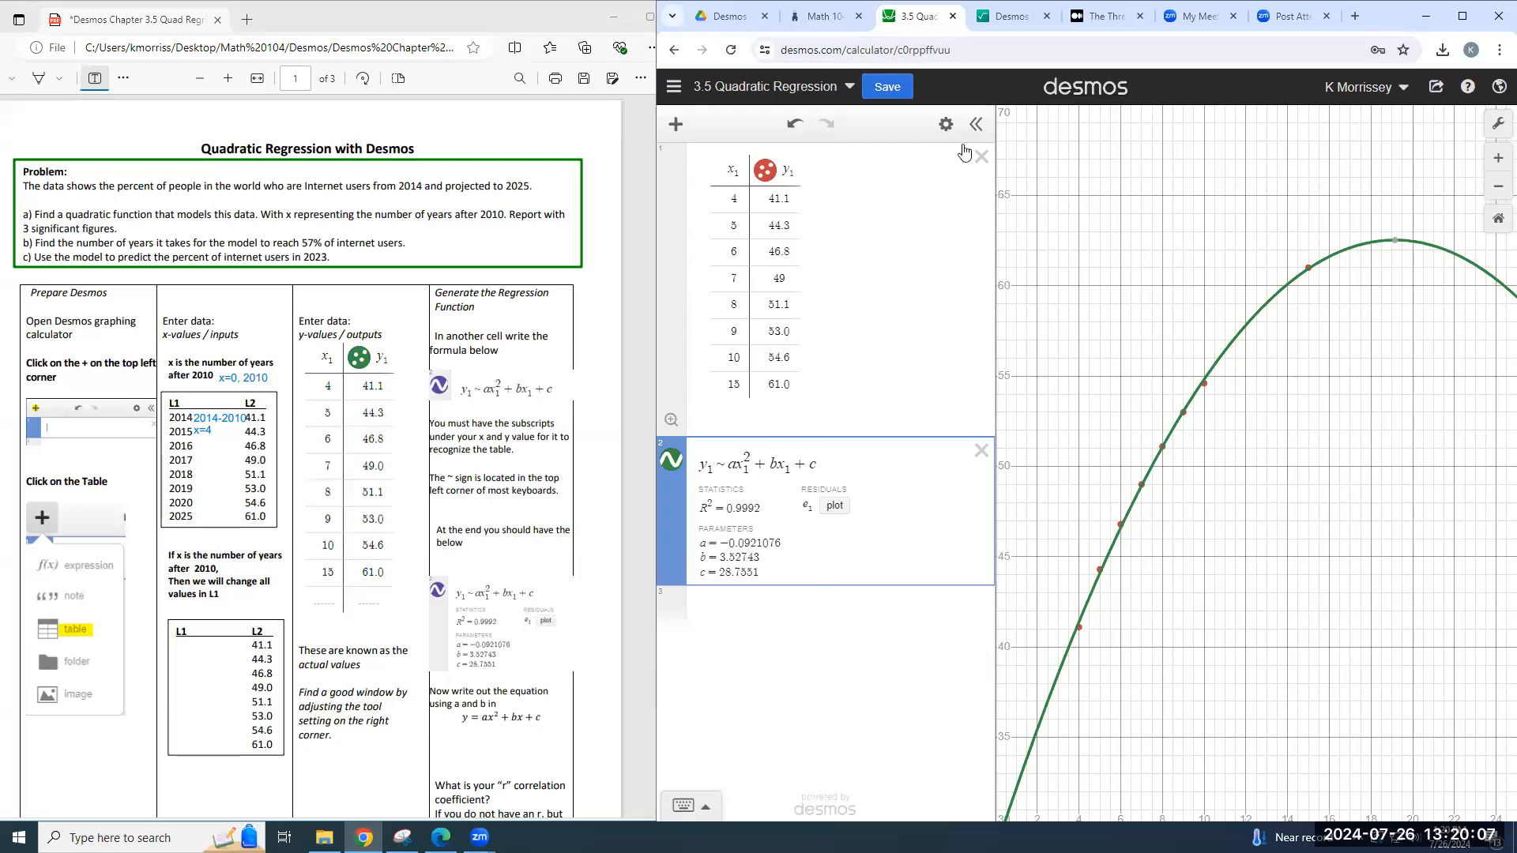
Step: Hide the expression list to examine the fitted curve against the data points, and show the list again
{"action": "left_click", "coordinate": [979, 125]}
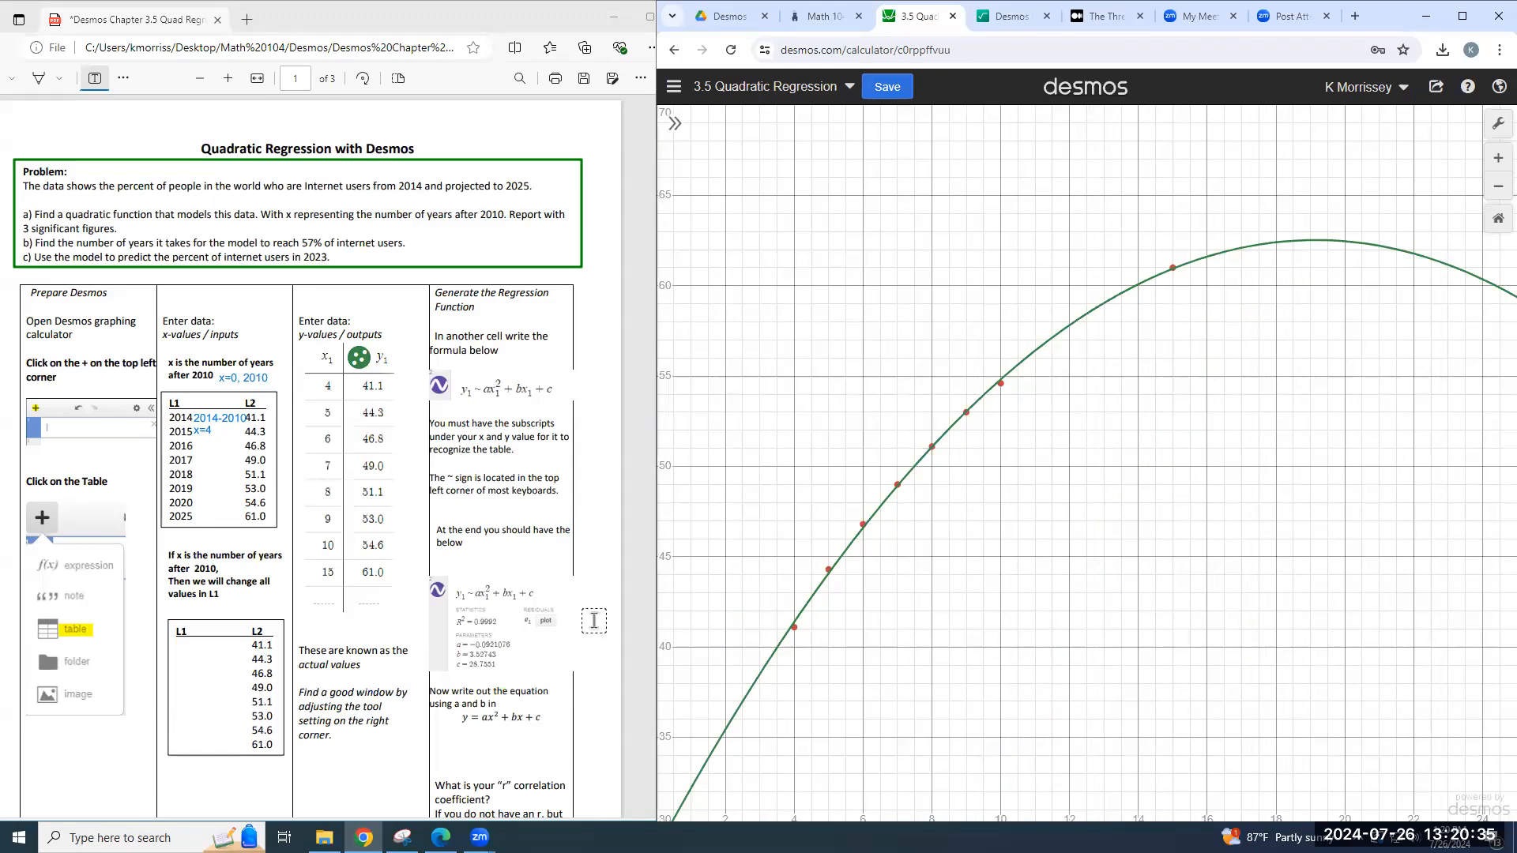
{"action": "scroll", "coordinate": [593, 621], "scroll_direction": "down", "scroll_amount": 1}
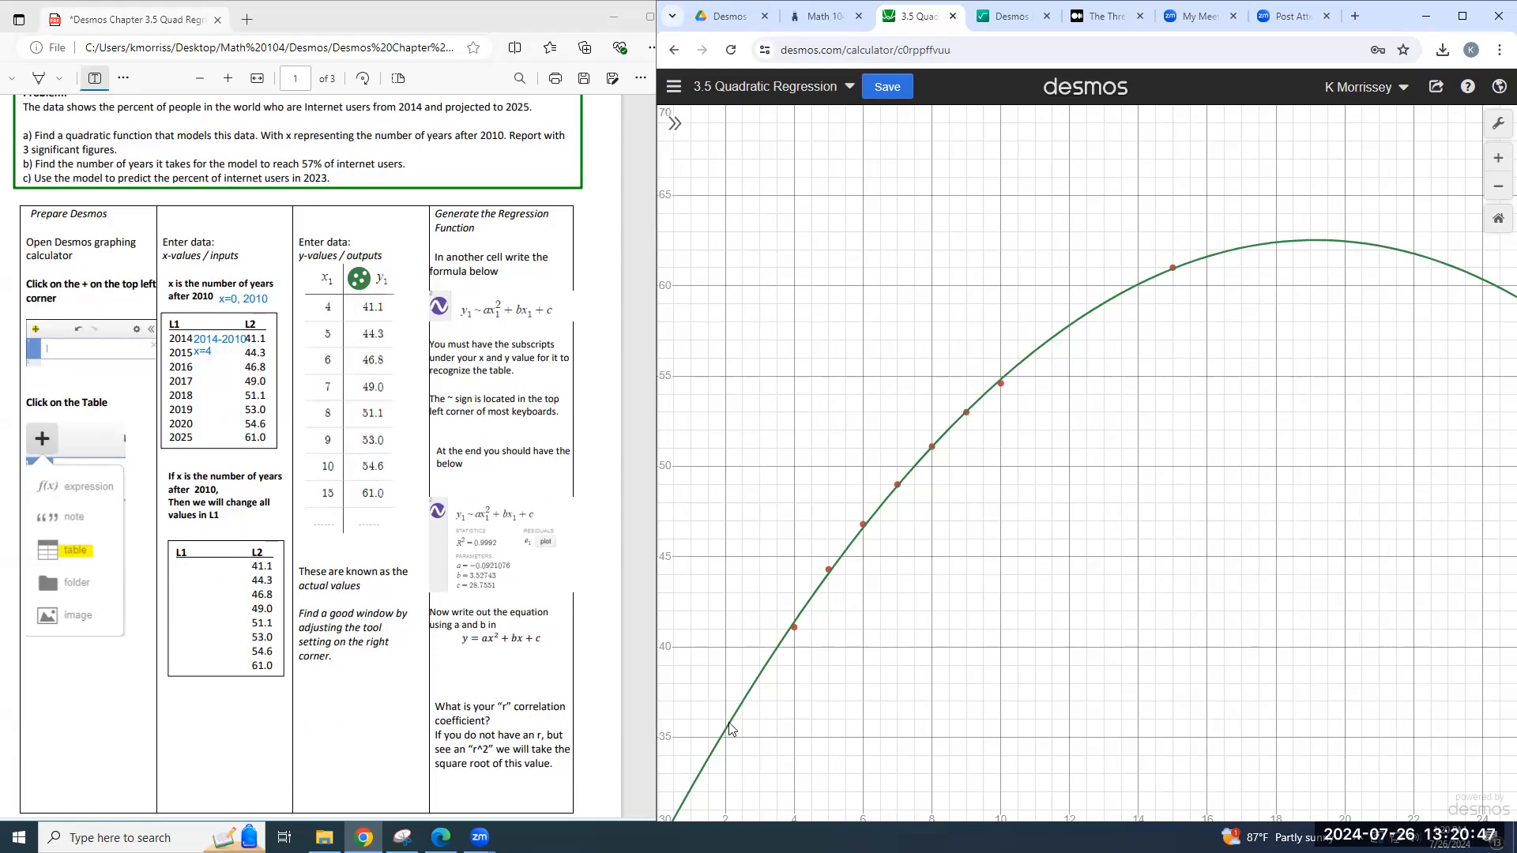
{"action": "left_click", "coordinate": [670, 129]}
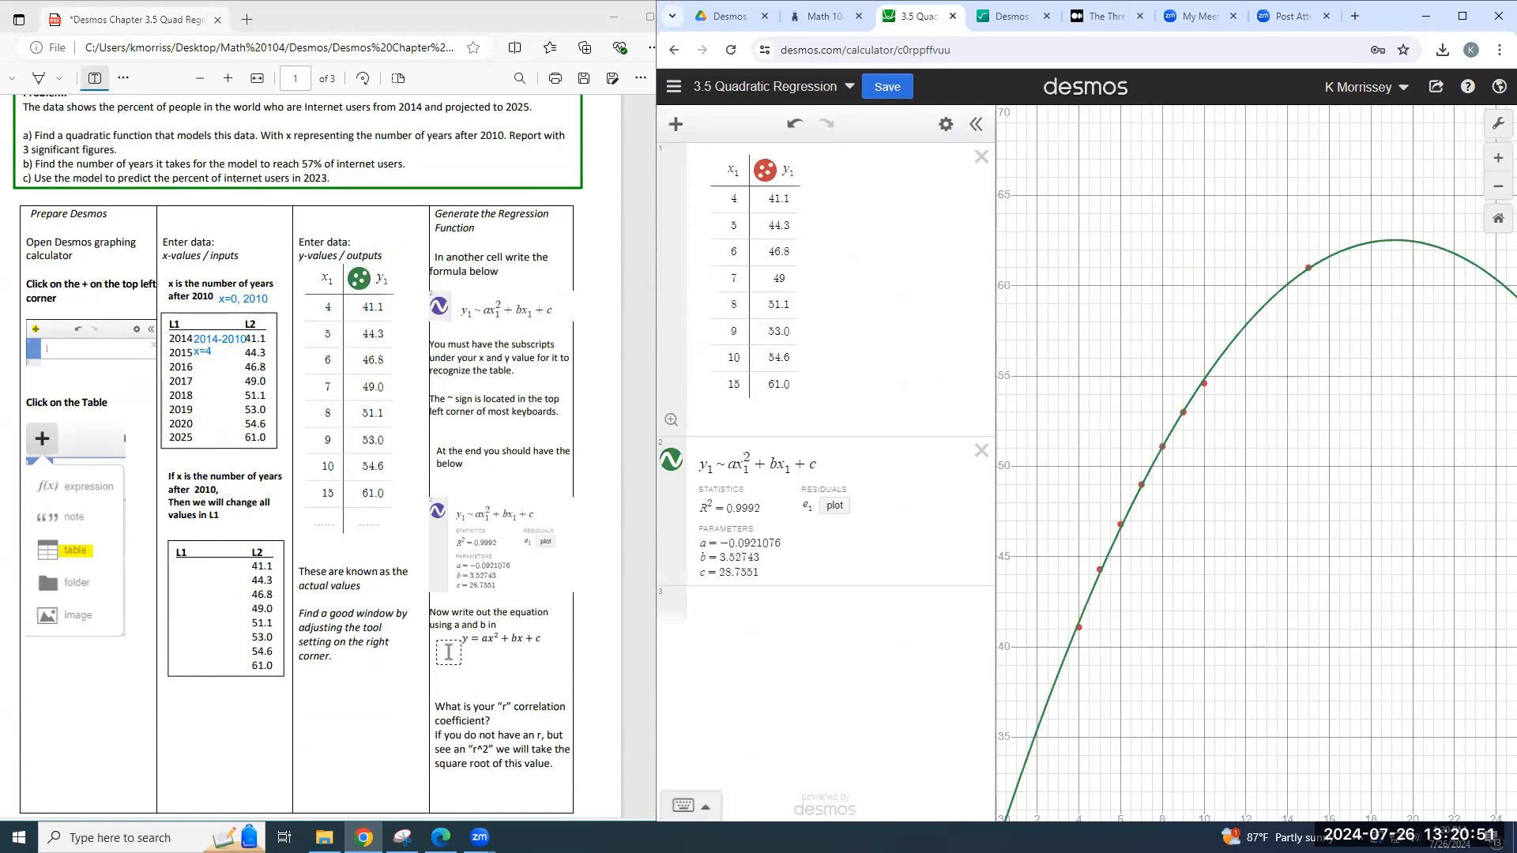
Step: Add the text y=-0.092x^2+3.527x+28.755 to the PDF worksheet below the prompt to write out the equation
{"action": "left_click", "coordinate": [438, 660]}
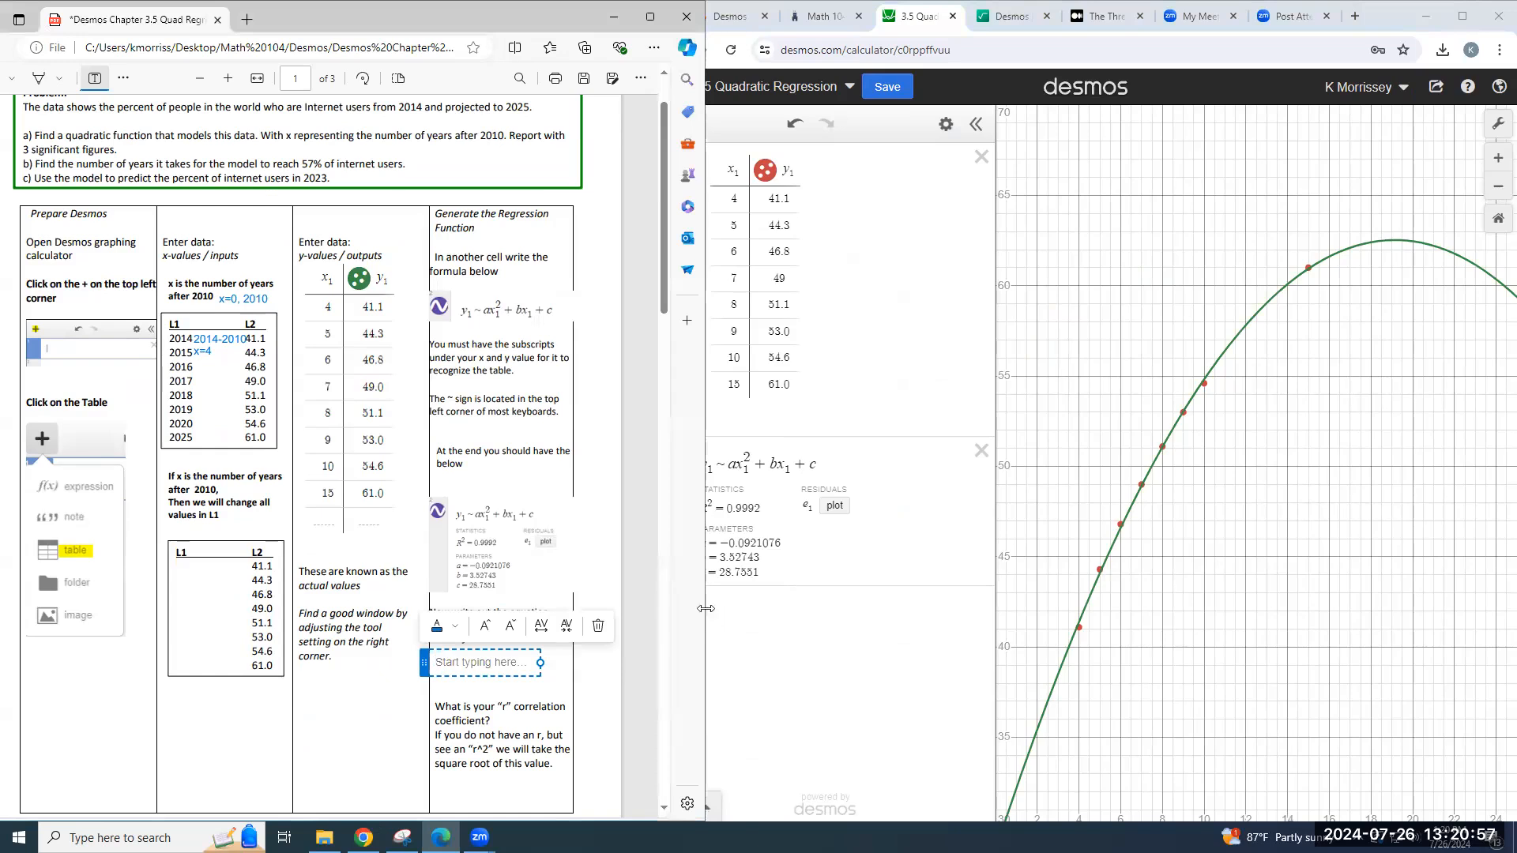
{"action": "left_click_drag", "start_coordinate": [705, 609], "coordinate": [681, 609]}
{"action": "type", "text": "y=-"}
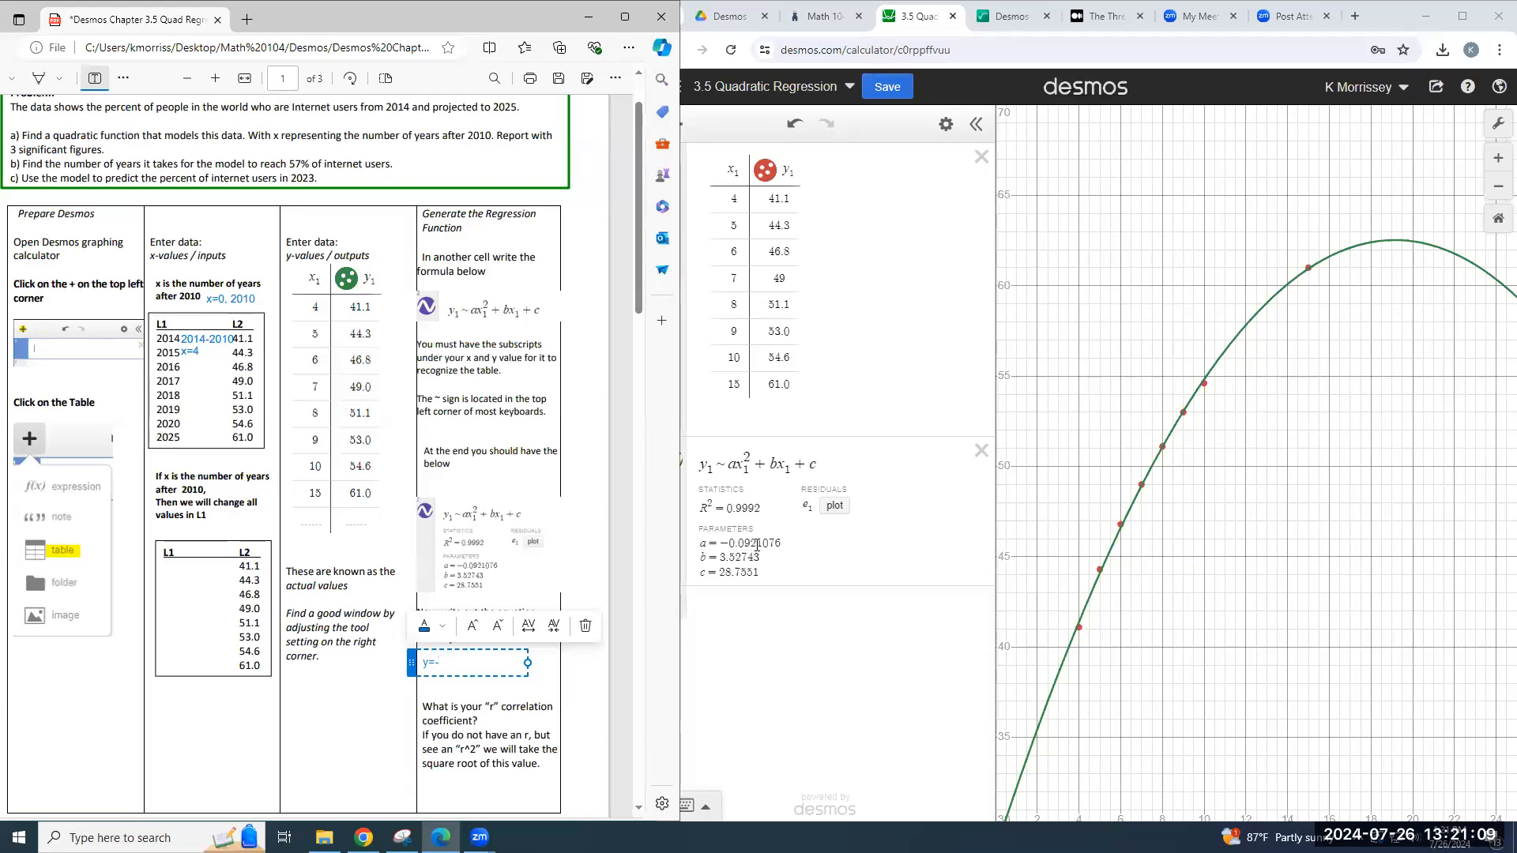
{"action": "type", "text": "0.092x"}
{"action": "type", "text": "27x+28."}
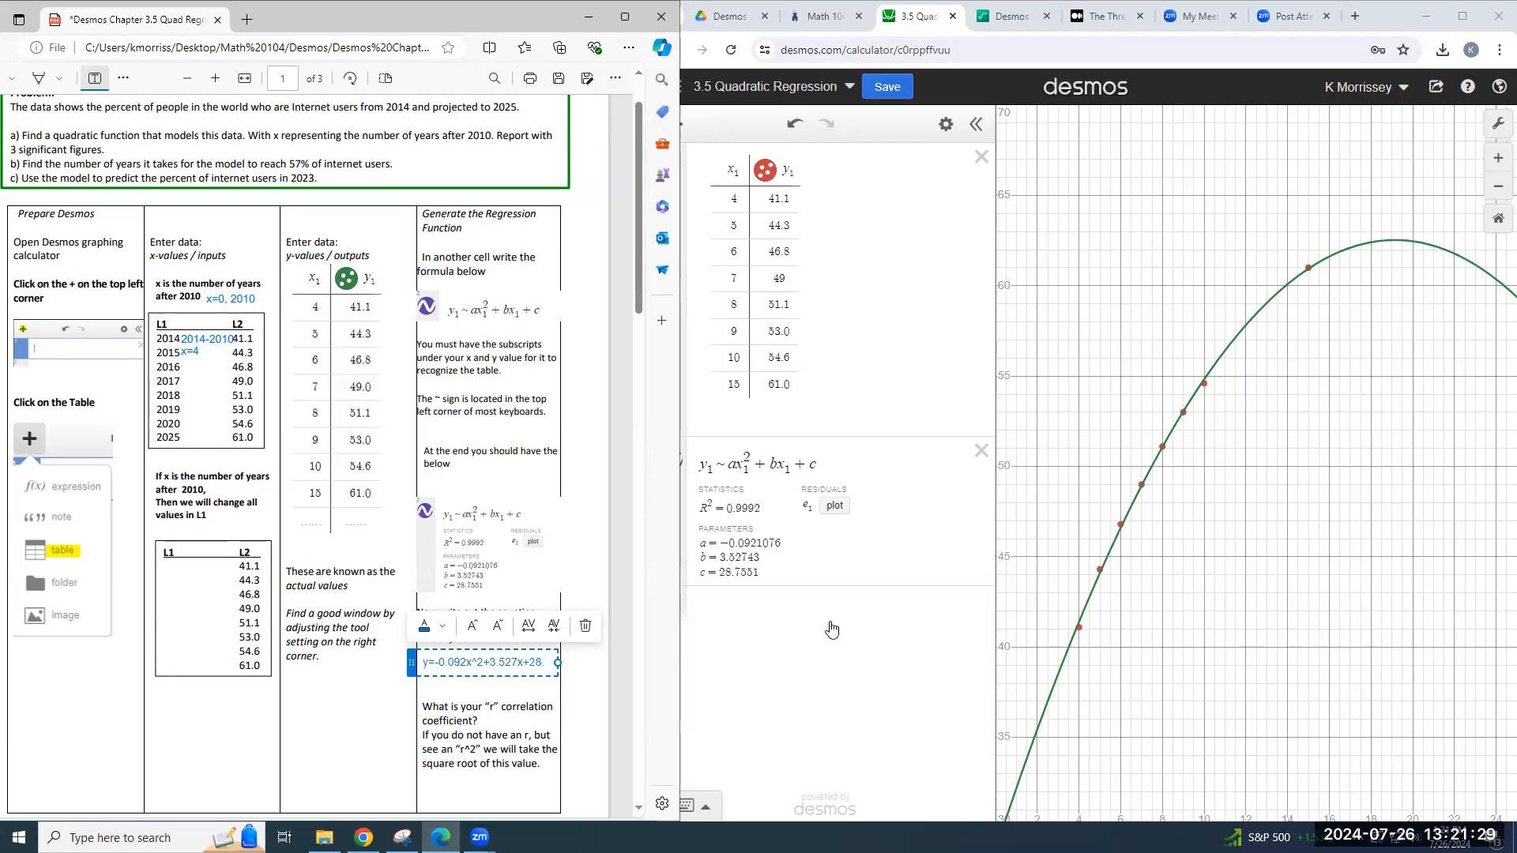
{"action": "type", "text": "755"}
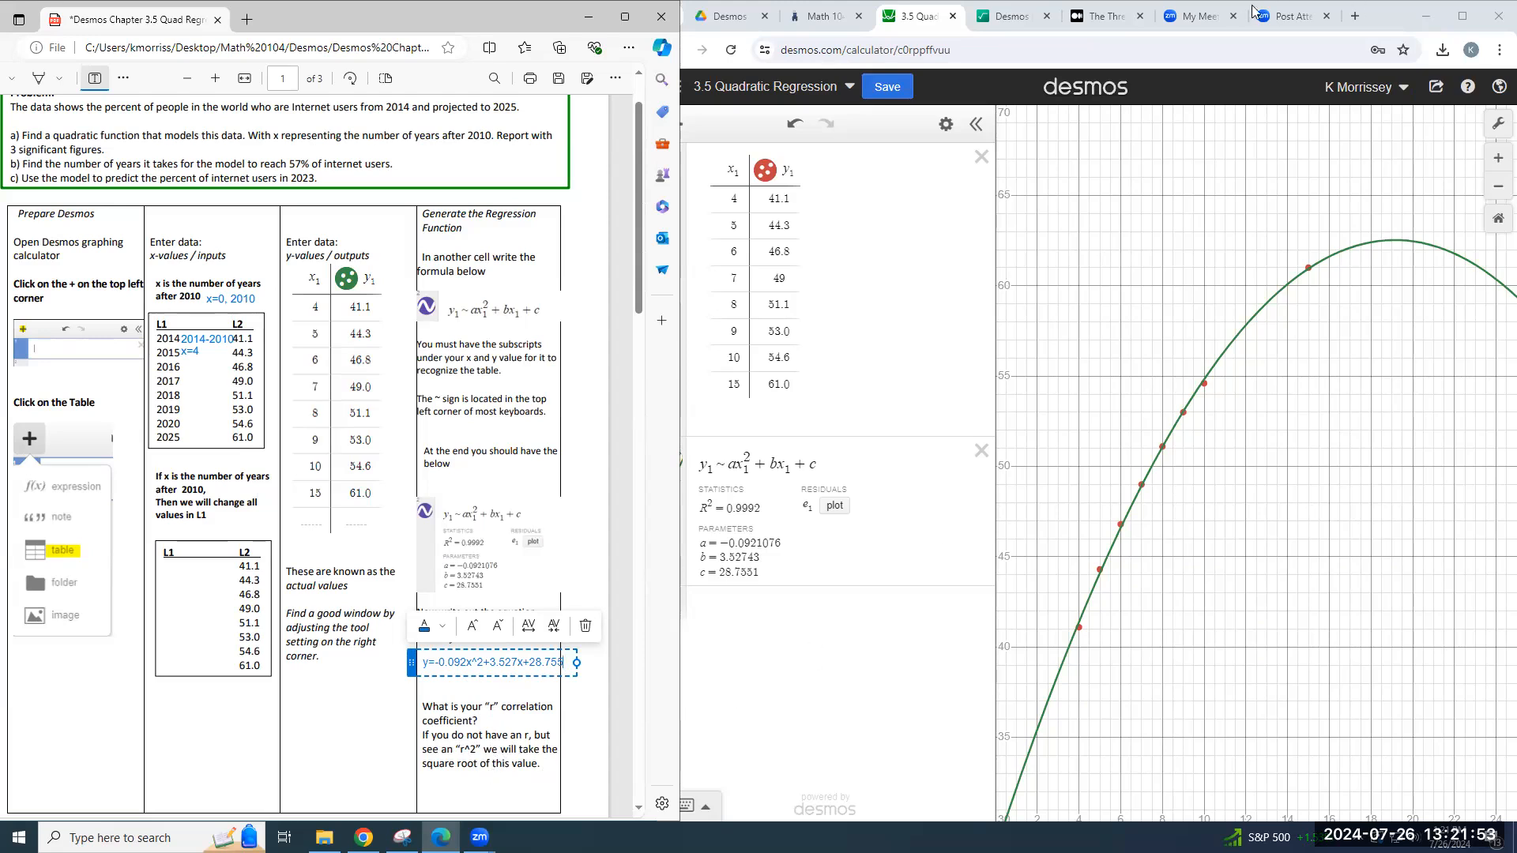
Step: Switch to the Desmos scientific calculator and compute the square root of .9992
{"action": "left_click", "coordinate": [1002, 23]}
{"action": "type", "text": "="}
{"action": "key", "text": "BackSpace"}
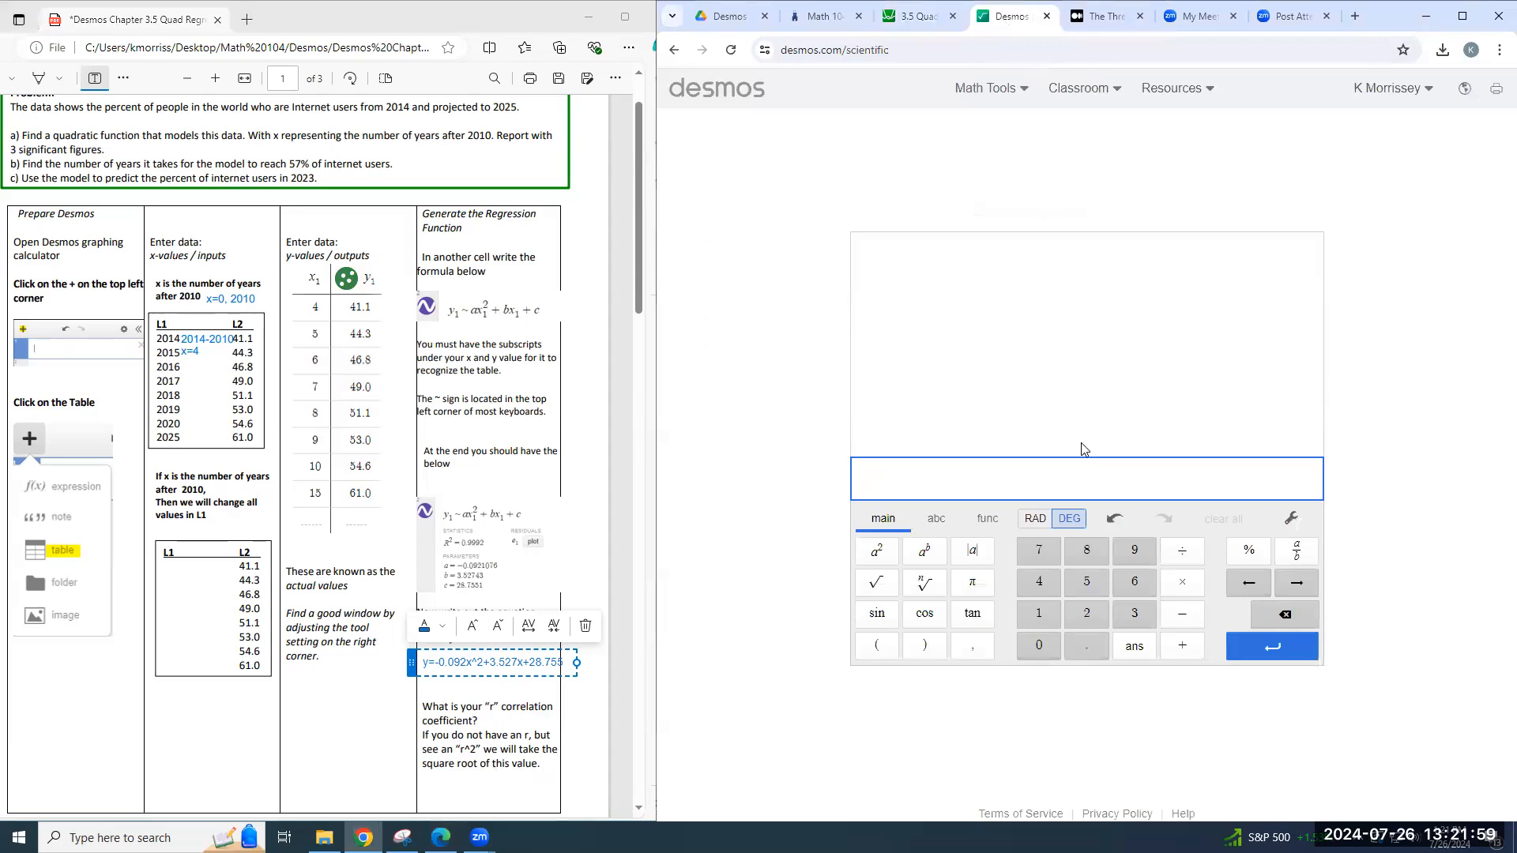
{"action": "left_click", "coordinate": [921, 16]}
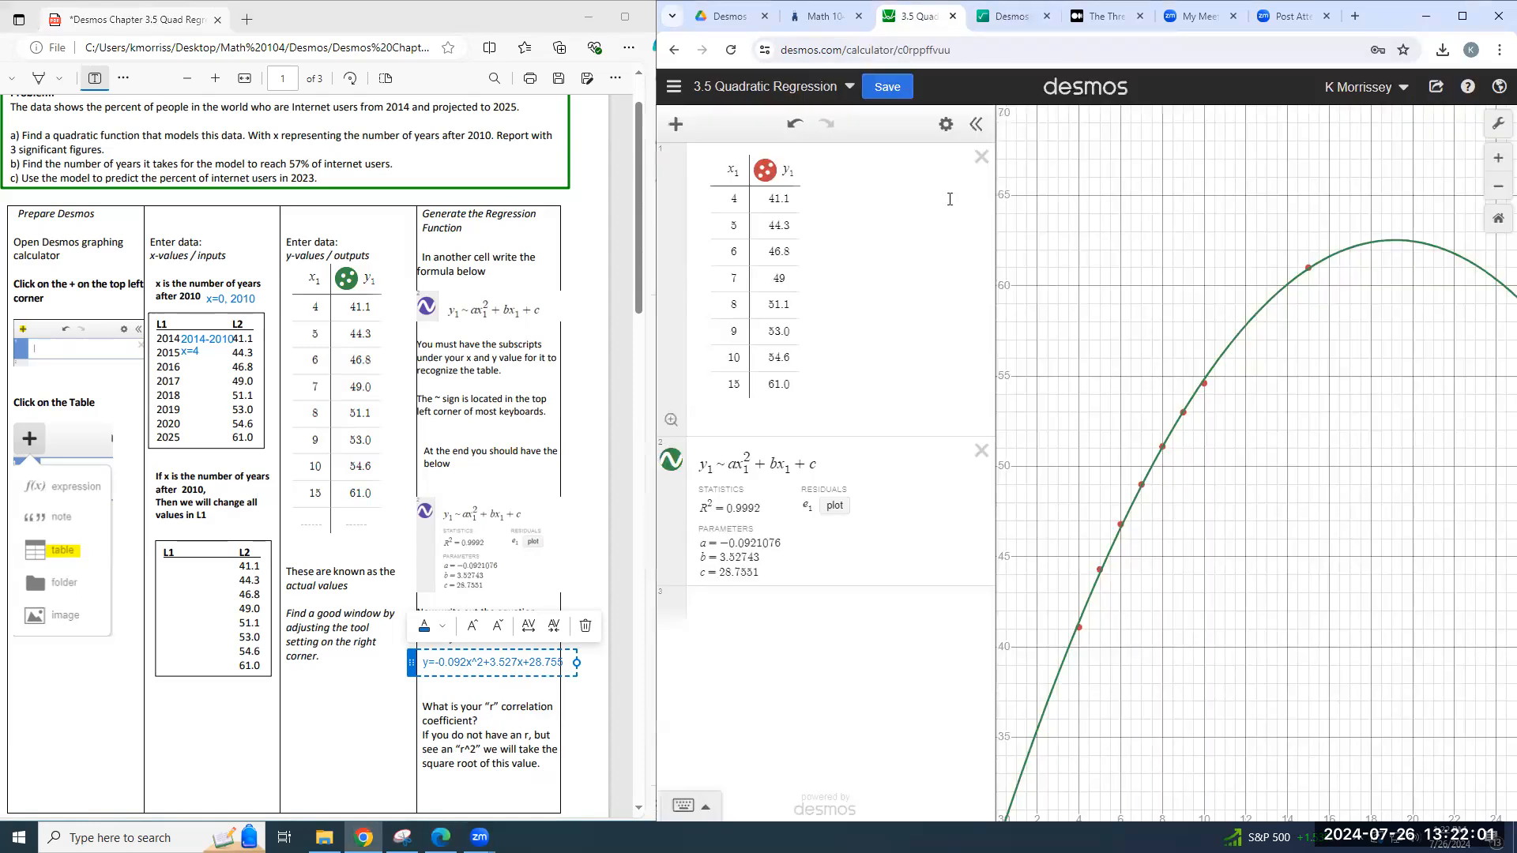
{"action": "left_click", "coordinate": [1024, 9]}
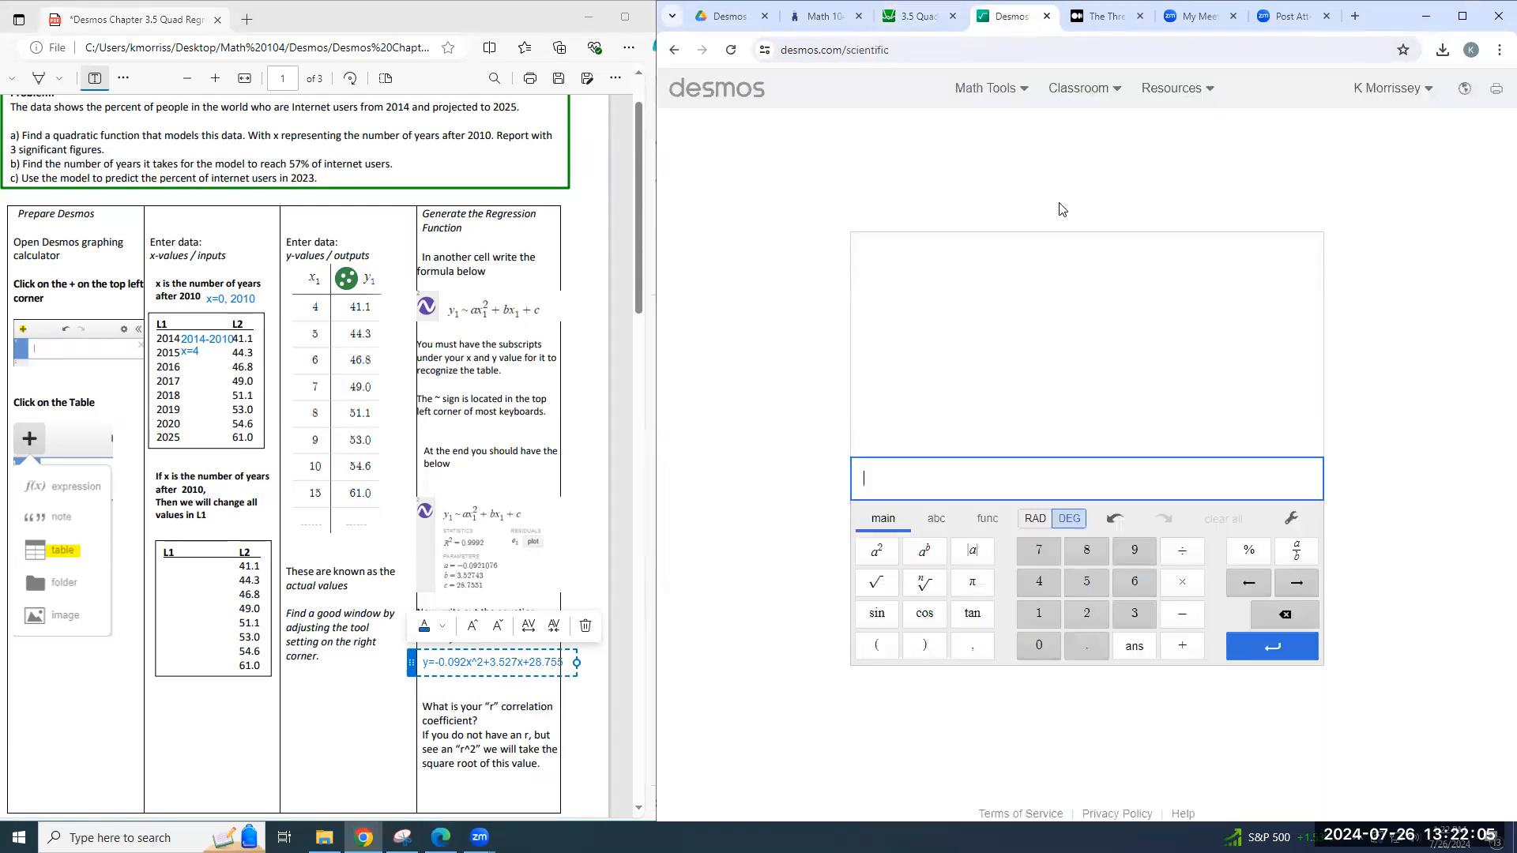
{"action": "type", "text": "sq"}
{"action": "key", "text": "BackSpace"}
{"action": "key", "text": "BackSpace"}
{"action": "type", "text": "sqrt.09"}
{"action": "key", "text": "BackSpace"}
{"action": "key", "text": "BackSpace"}
{"action": "key", "text": "BackSpace"}
{"action": "type", "text": ".9992"}
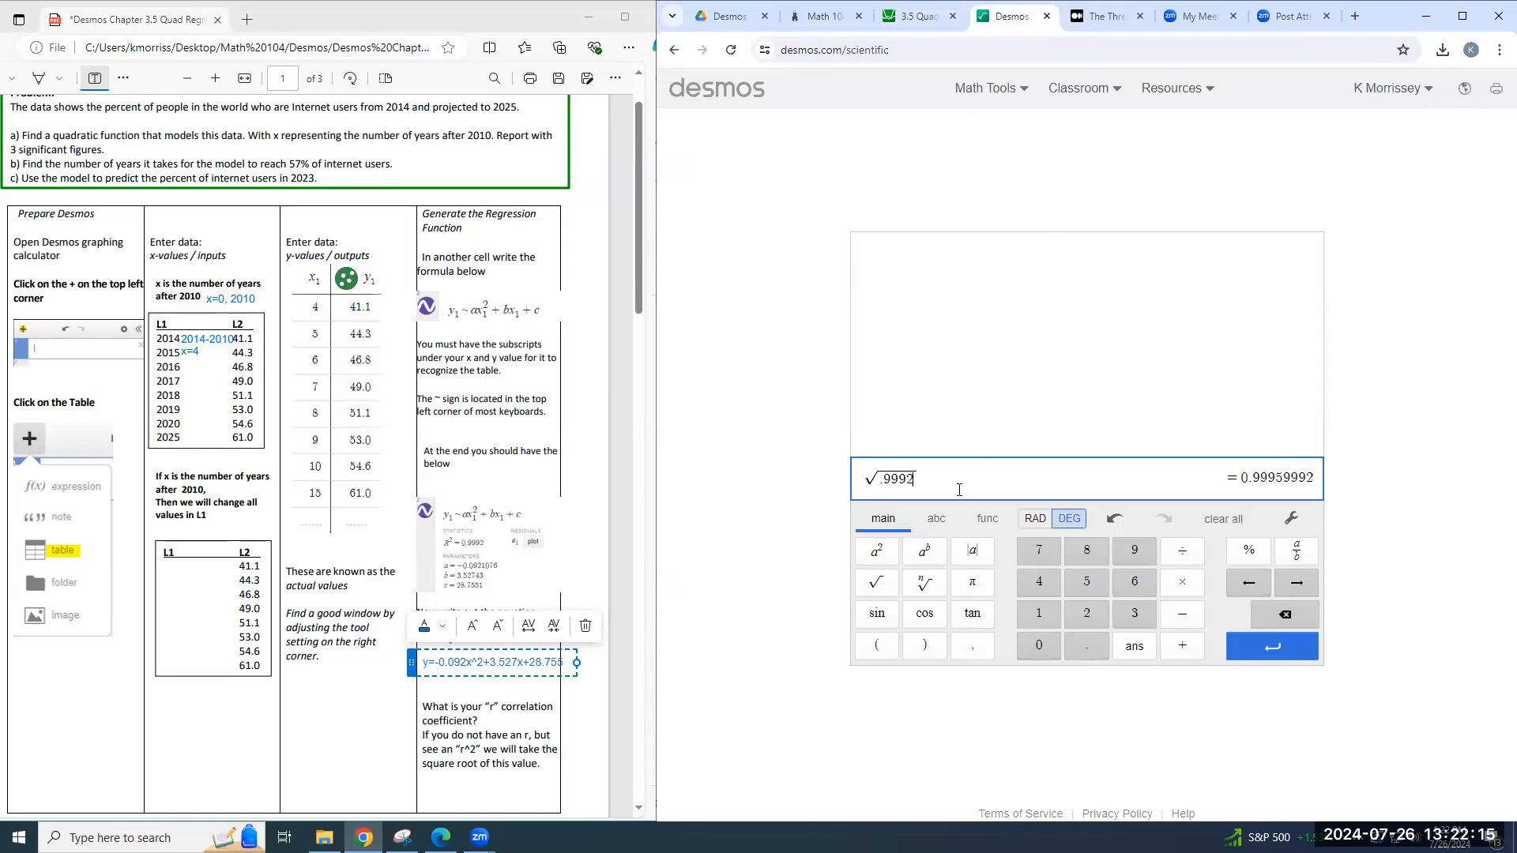
Step: Add the text r = 0.9996 to the worksheet below the correlation coefficient question
{"action": "left_click", "coordinate": [433, 785]}
{"action": "left_click", "coordinate": [433, 785]}
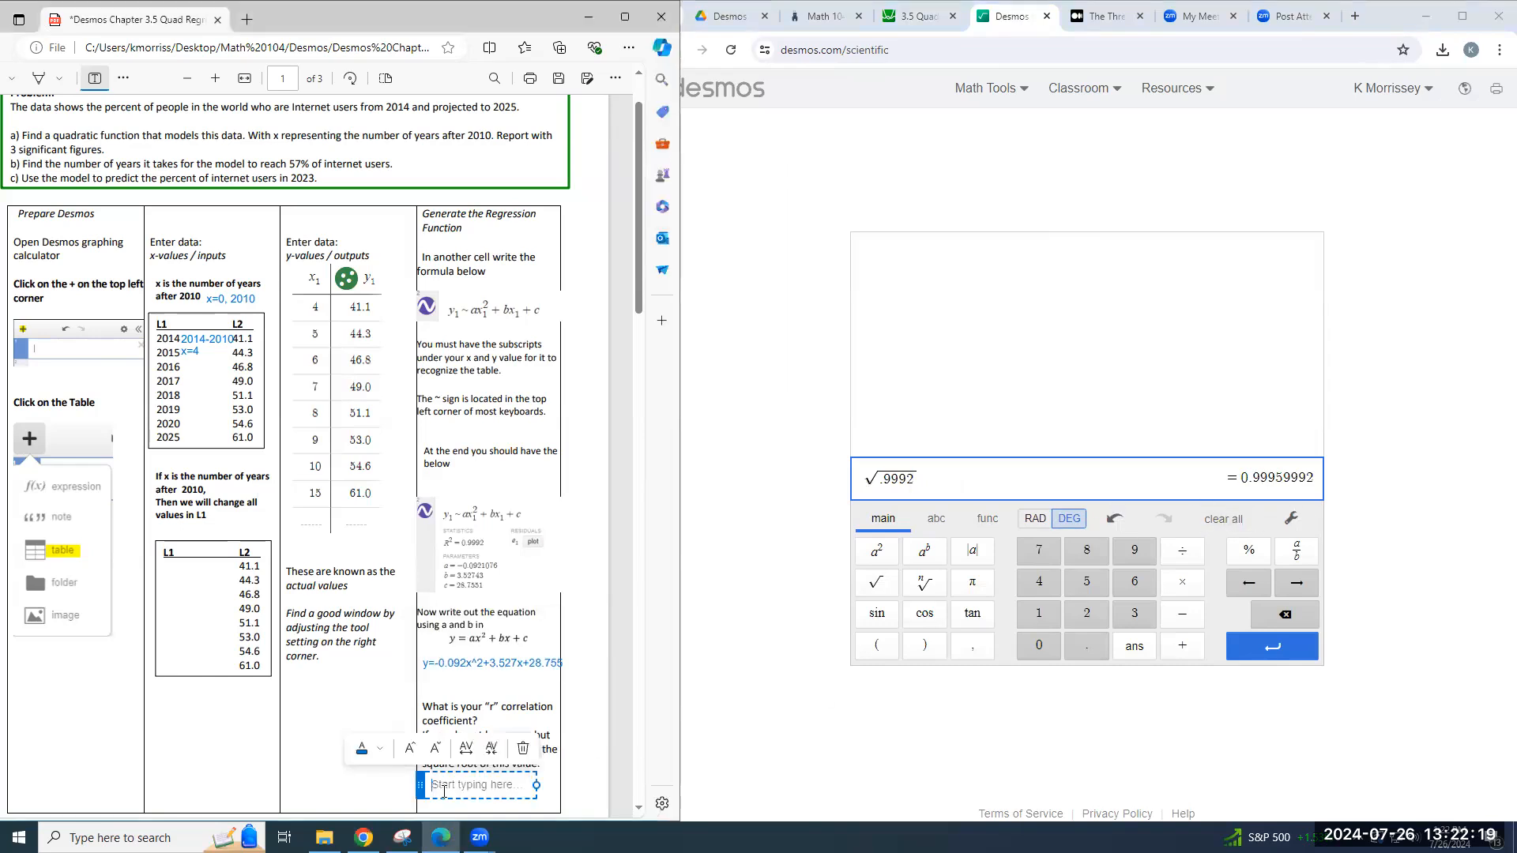
{"action": "type", "text": "r ="}
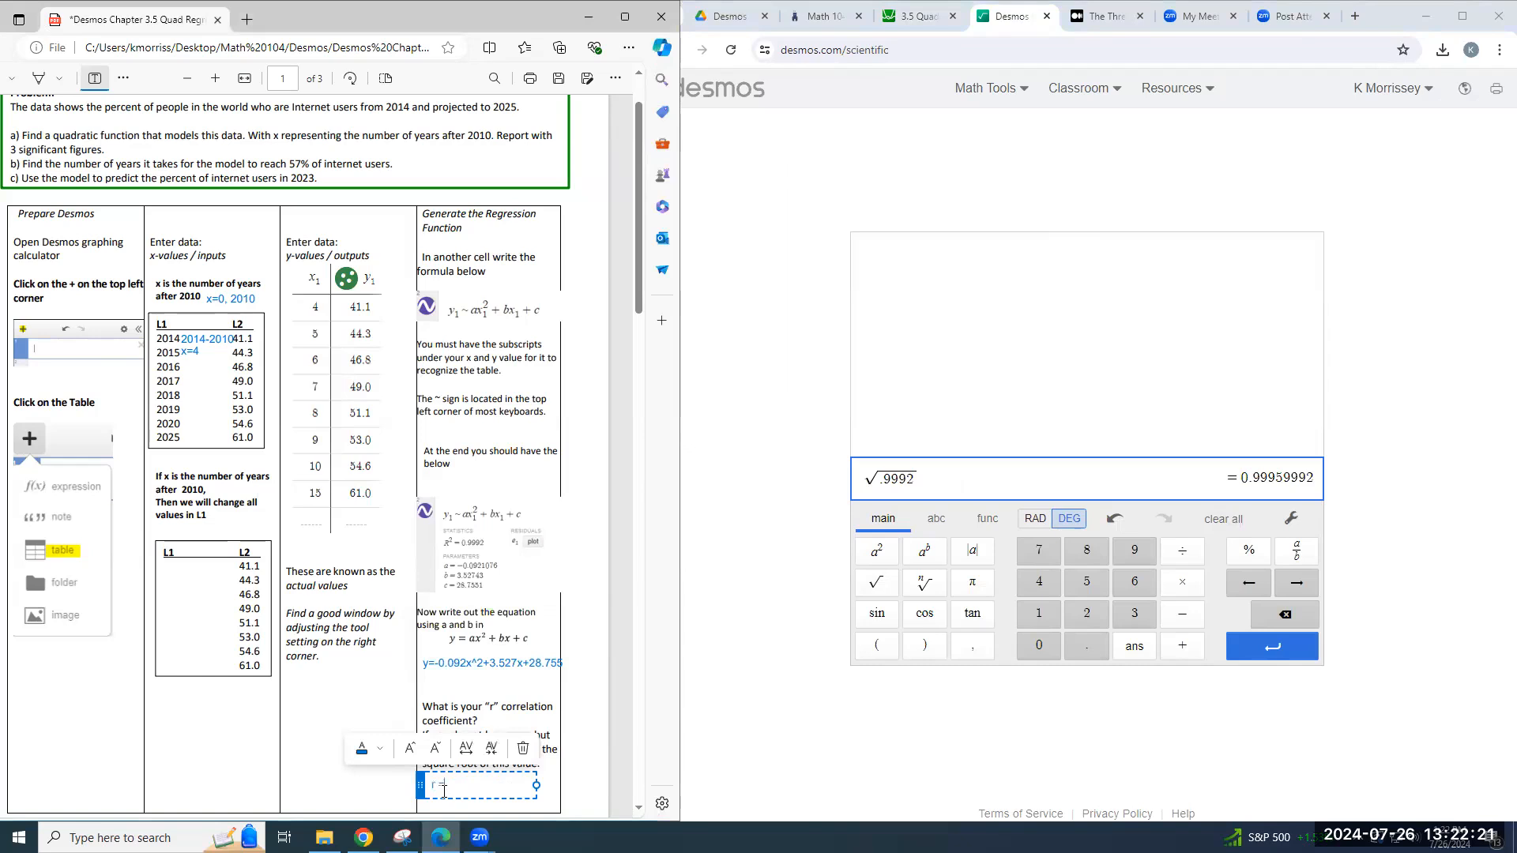
{"action": "type", "text": "0."}
{"action": "type", "text": "9995"}
{"action": "key", "text": "BackSpace"}
{"action": "key", "text": "BackSpace"}
{"action": "type", "text": "6"}
Step: Bring back the regression graph and start the part a) answer on worksheet page 2 with y= -0.0921x^2 + 3.527
{"action": "left_click", "coordinate": [916, 16]}
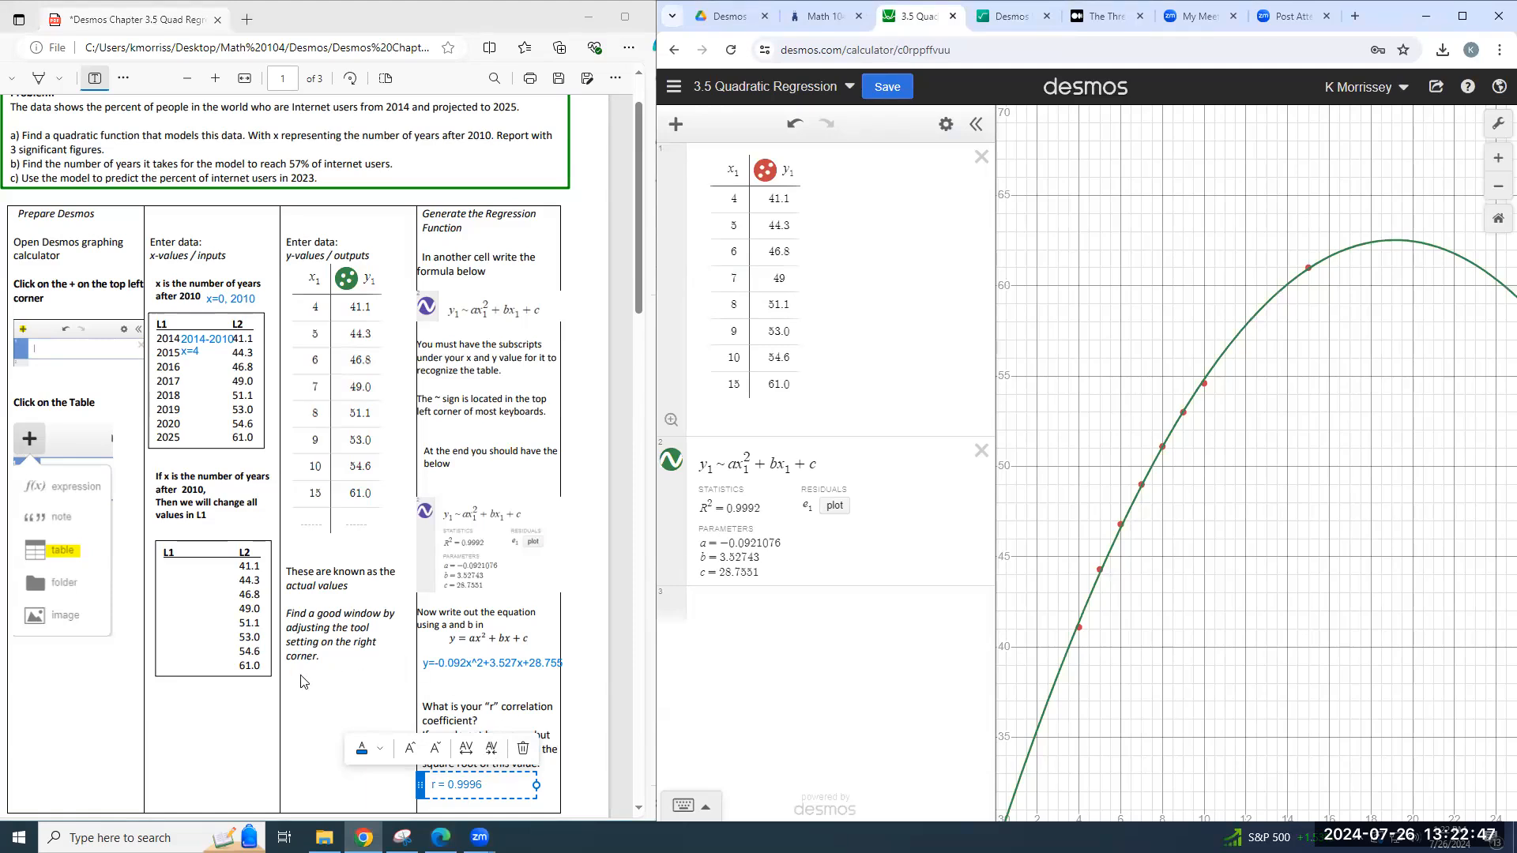
{"action": "scroll", "coordinate": [101, 622], "scroll_direction": "down", "scroll_amount": 6}
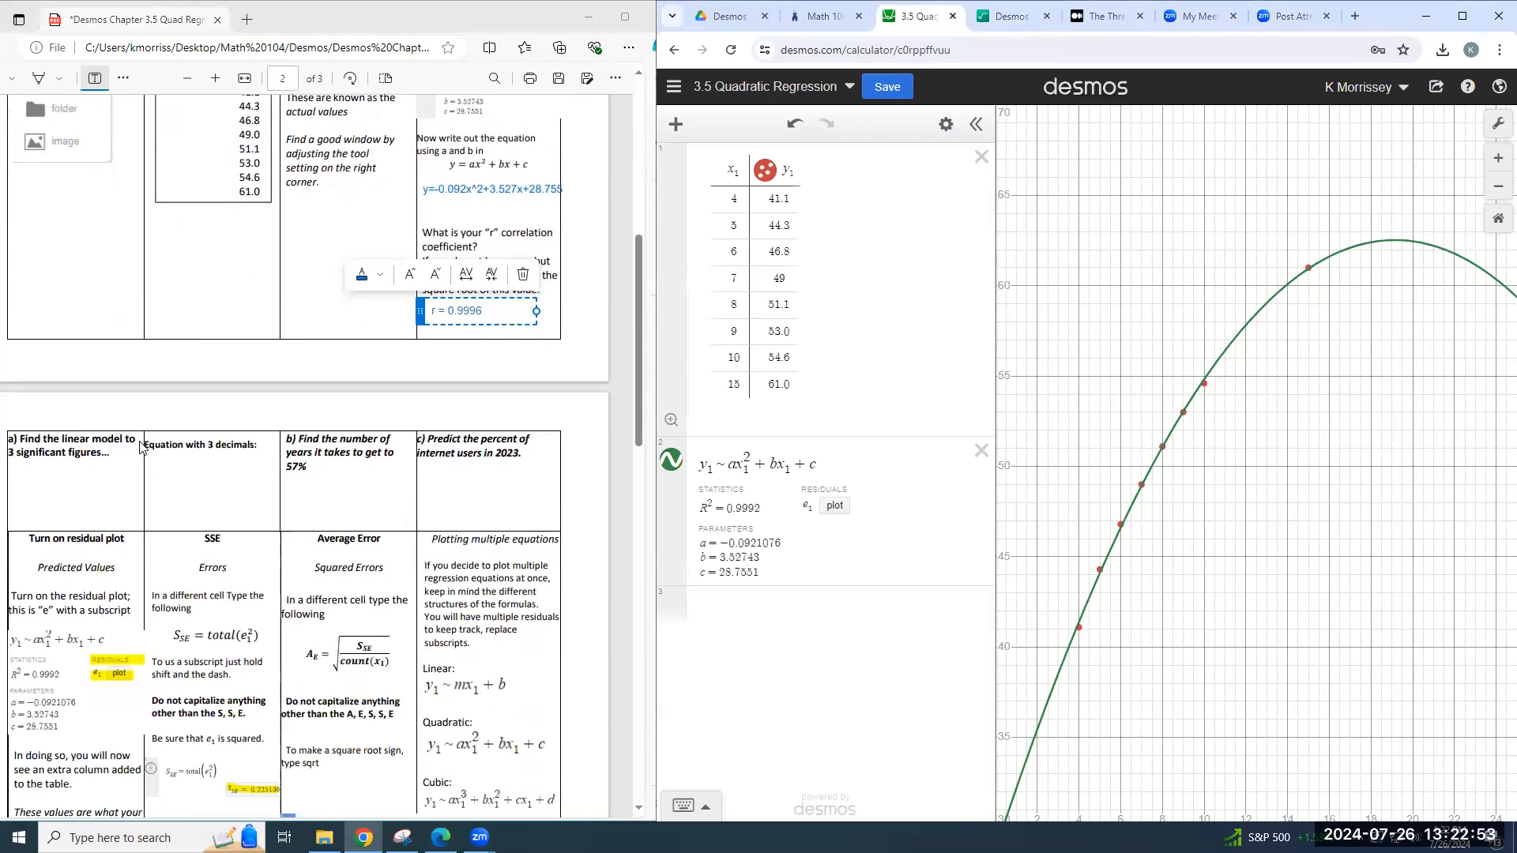
{"action": "left_click", "coordinate": [17, 480]}
{"action": "left_click", "coordinate": [16, 479]}
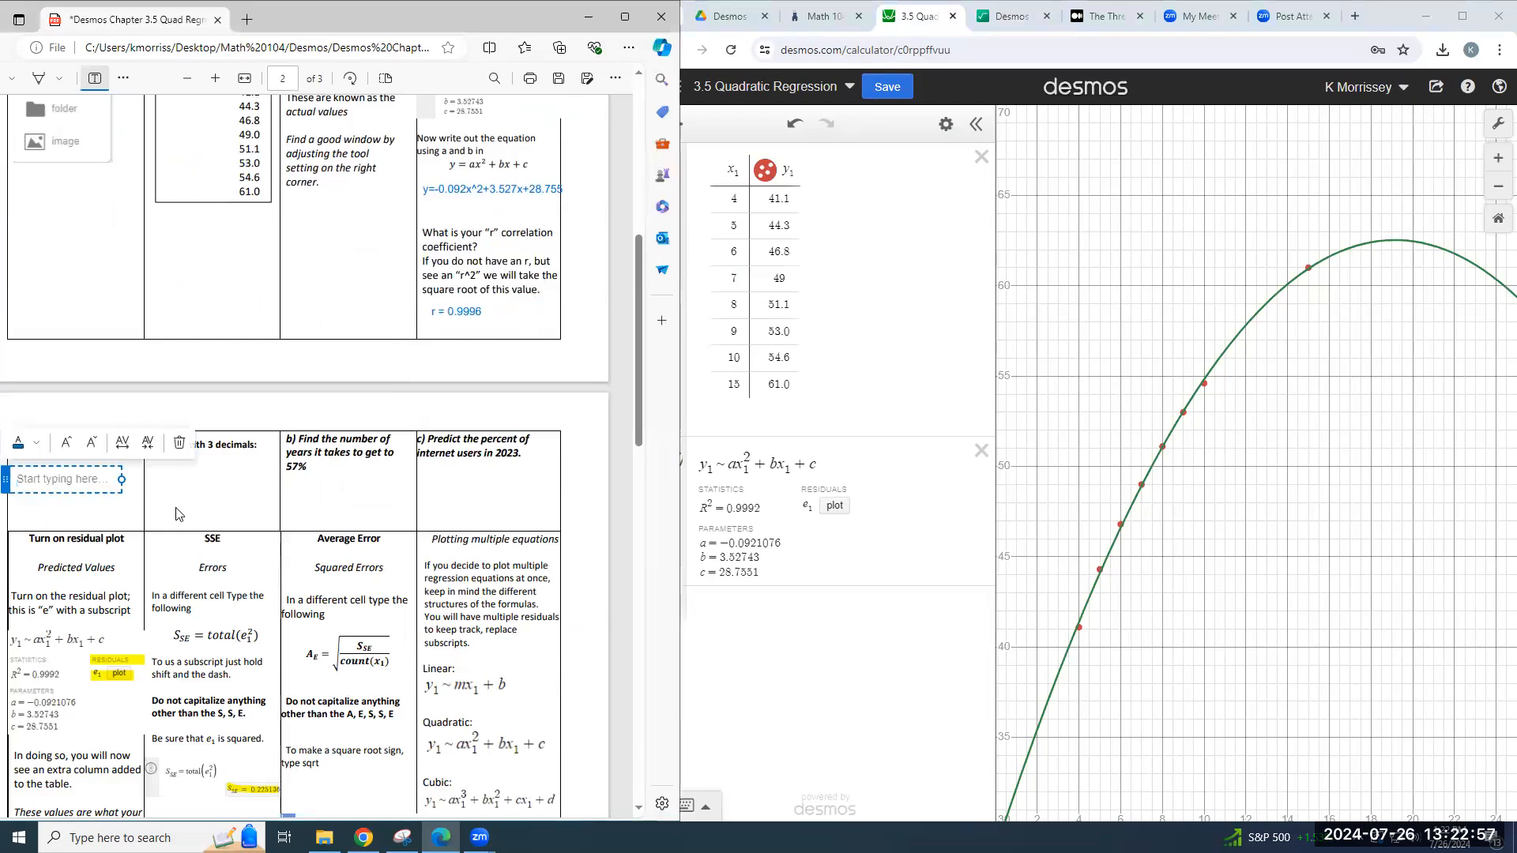
{"action": "left_click_drag", "start_coordinate": [121, 480], "coordinate": [143, 481]}
{"action": "type", "text": "y= -0.09210"}
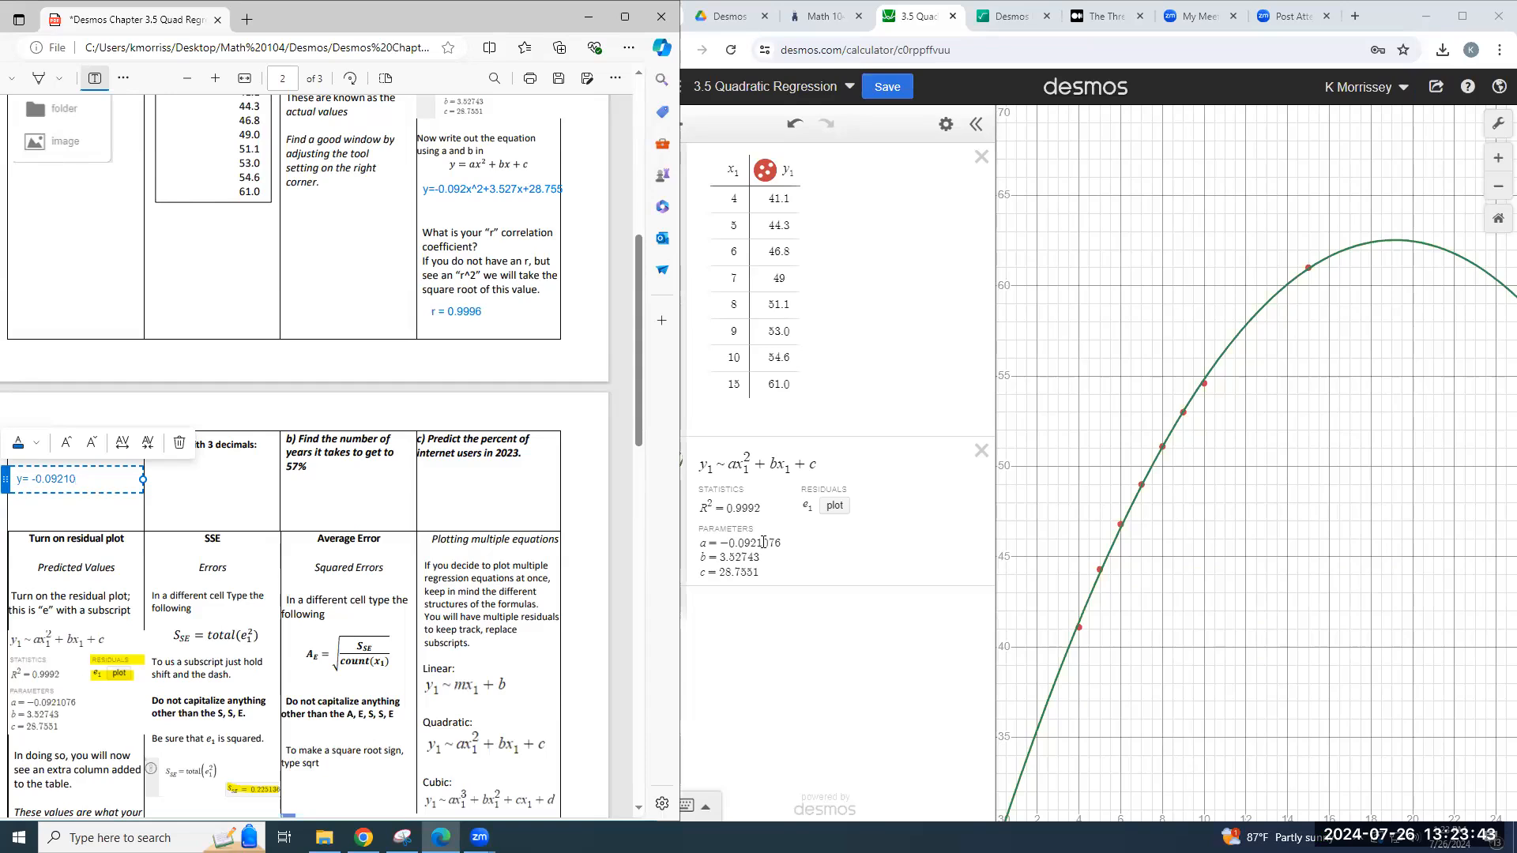
{"action": "key", "text": "BackSpace"}
{"action": "type", "text": "x^2 + 3.527"}
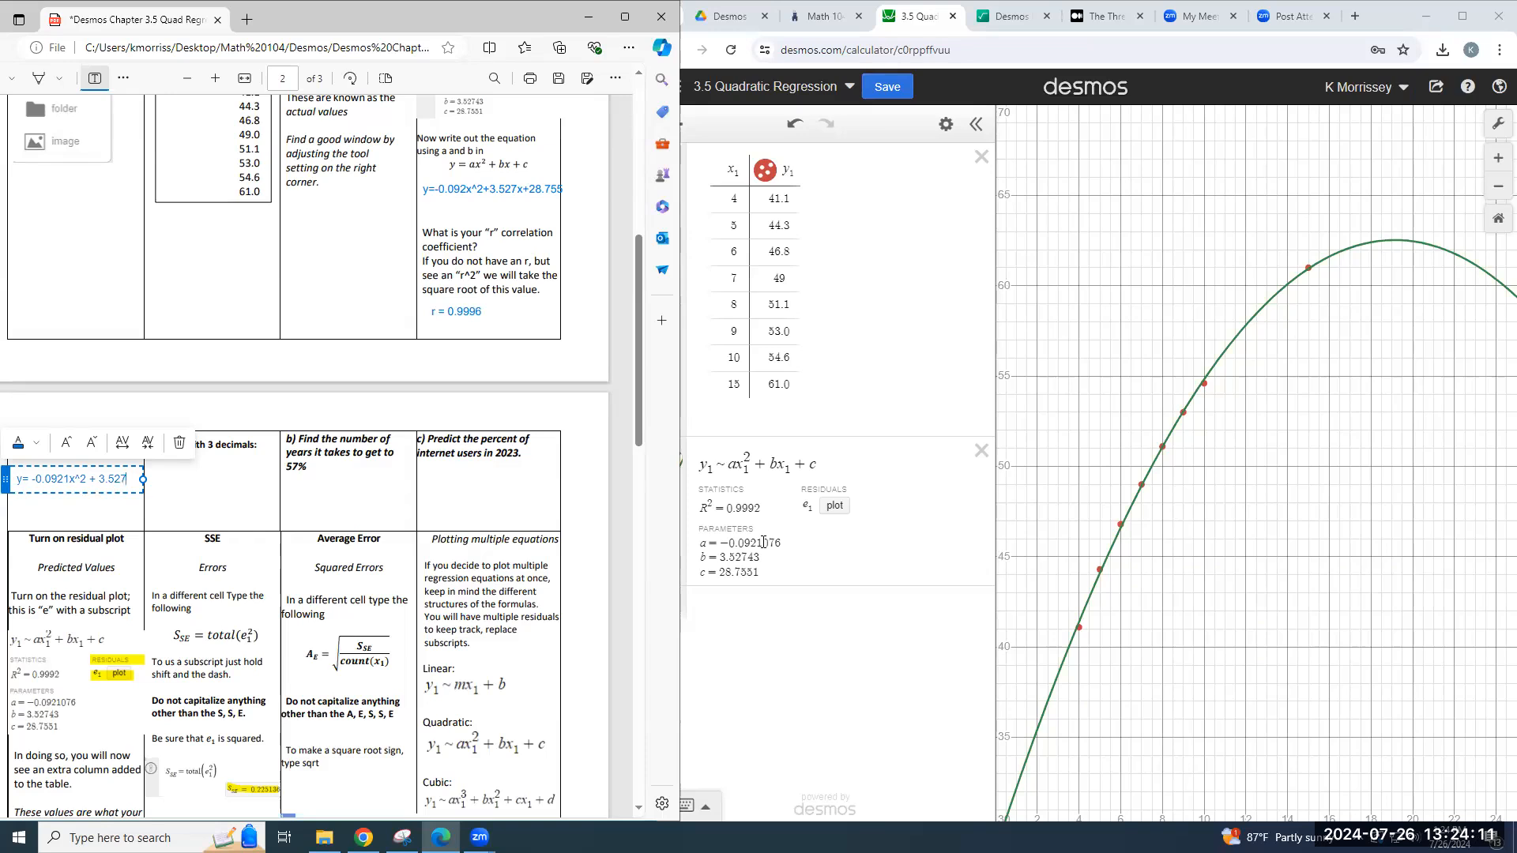
Step: Finish the part a) equation as y= -0.0921x^2 + 3.53x+28.8 and nudge its text box within the cell
{"action": "key", "text": "BackSpace"}
{"action": "key", "text": "BackSpace"}
{"action": "type", "text": "3x+"}
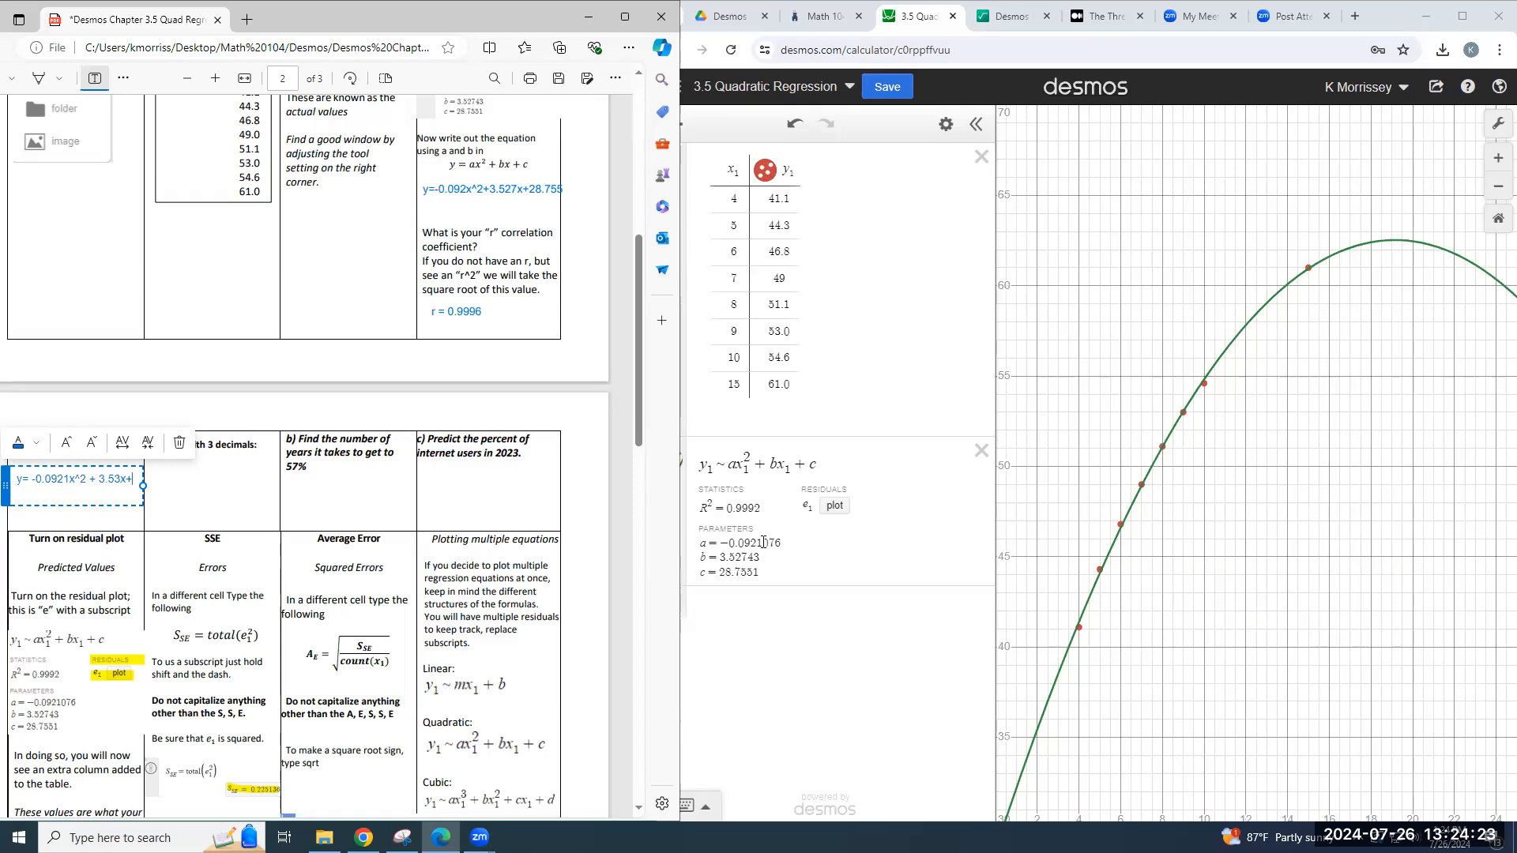
{"action": "type", "text": "28.75"}
{"action": "key", "text": "BackSpace"}
{"action": "key", "text": "BackSpace"}
{"action": "type", "text": "8"}
{"action": "left_click_drag", "start_coordinate": [112, 466], "coordinate": [146, 490]}
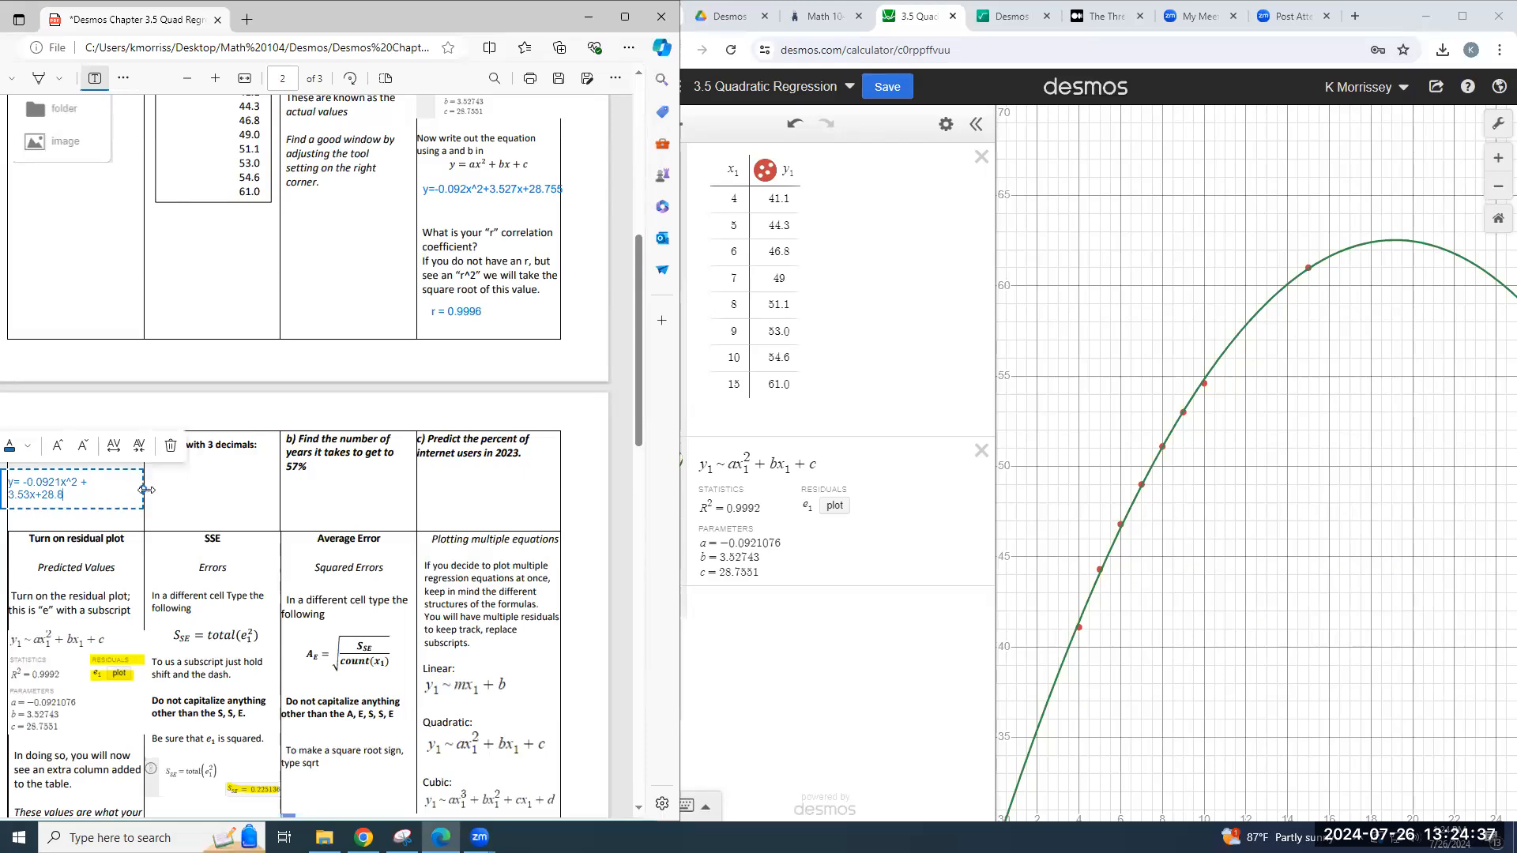
Step: Add the text y=-0.092x^2+3.527x+28.755 under "Equation with 3 decimals" and move it to the lower edge of the cell
{"action": "left_click", "coordinate": [172, 475]}
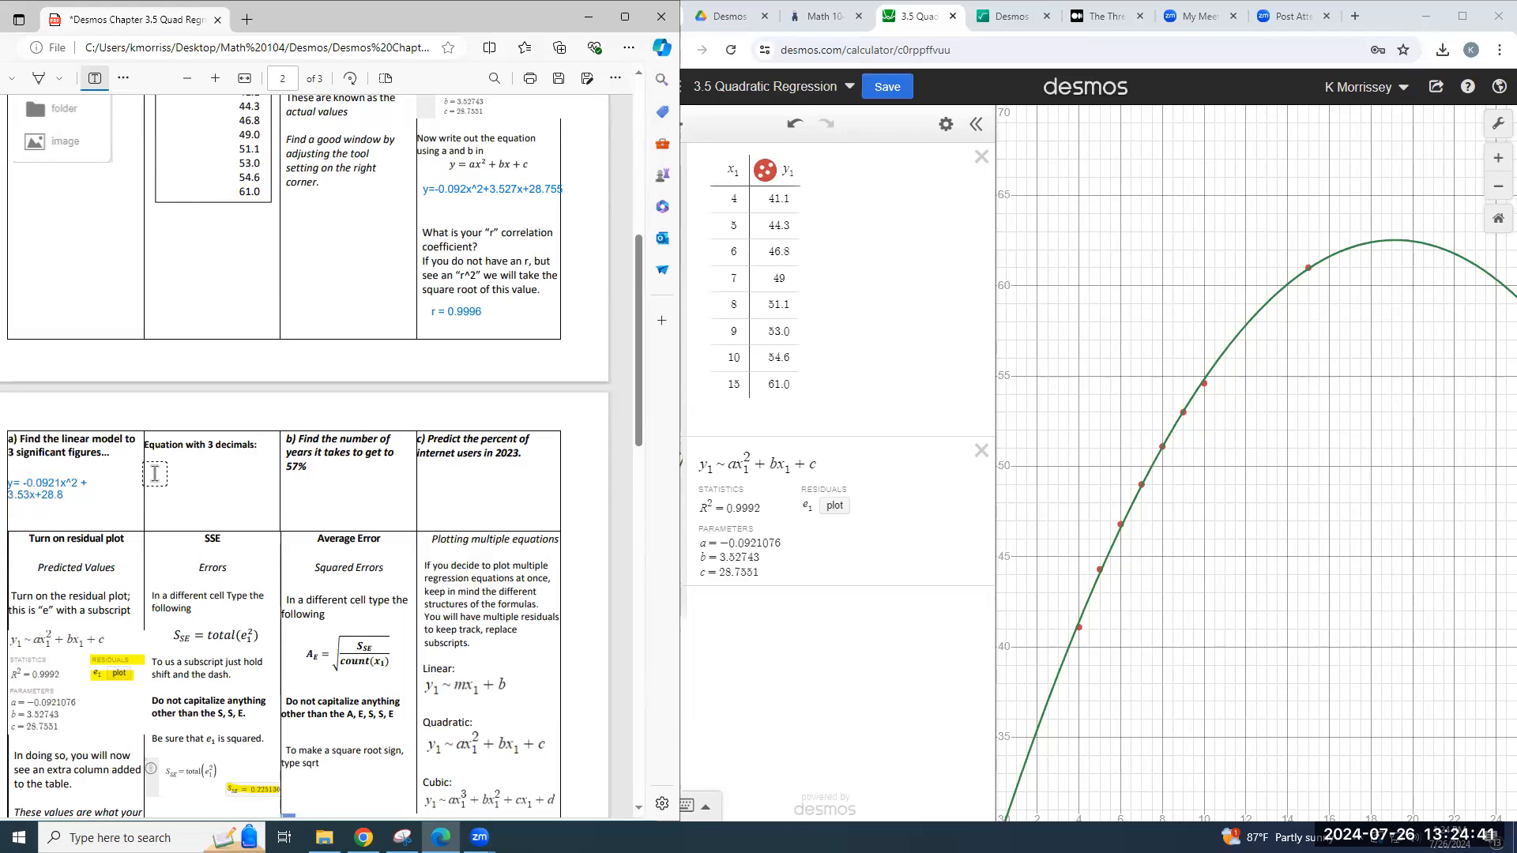
{"action": "left_click", "coordinate": [155, 475]}
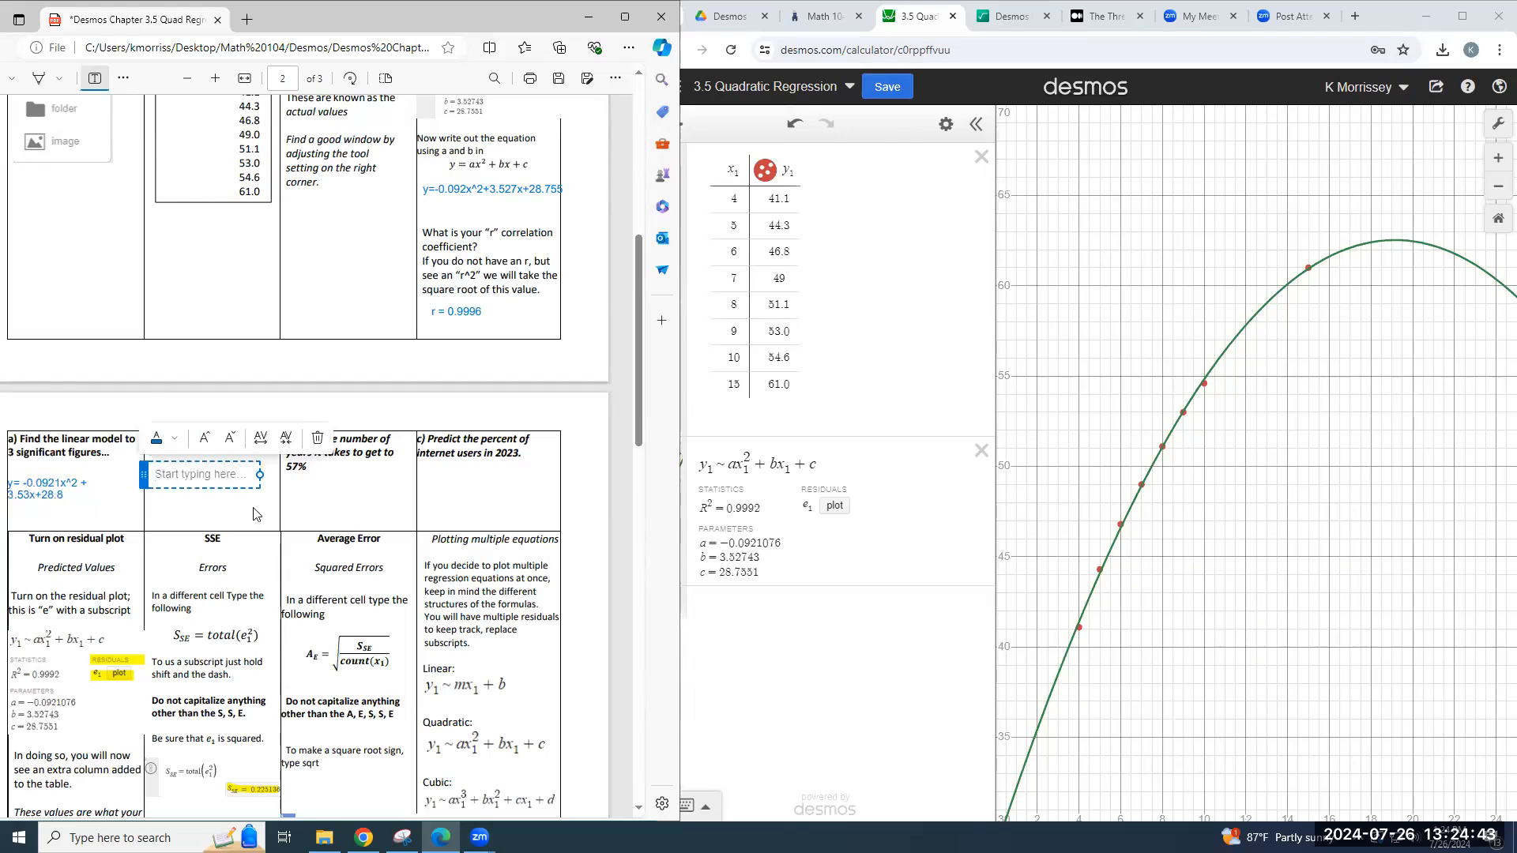
{"action": "type", "text": "y=-0.092x^2+3.527"}
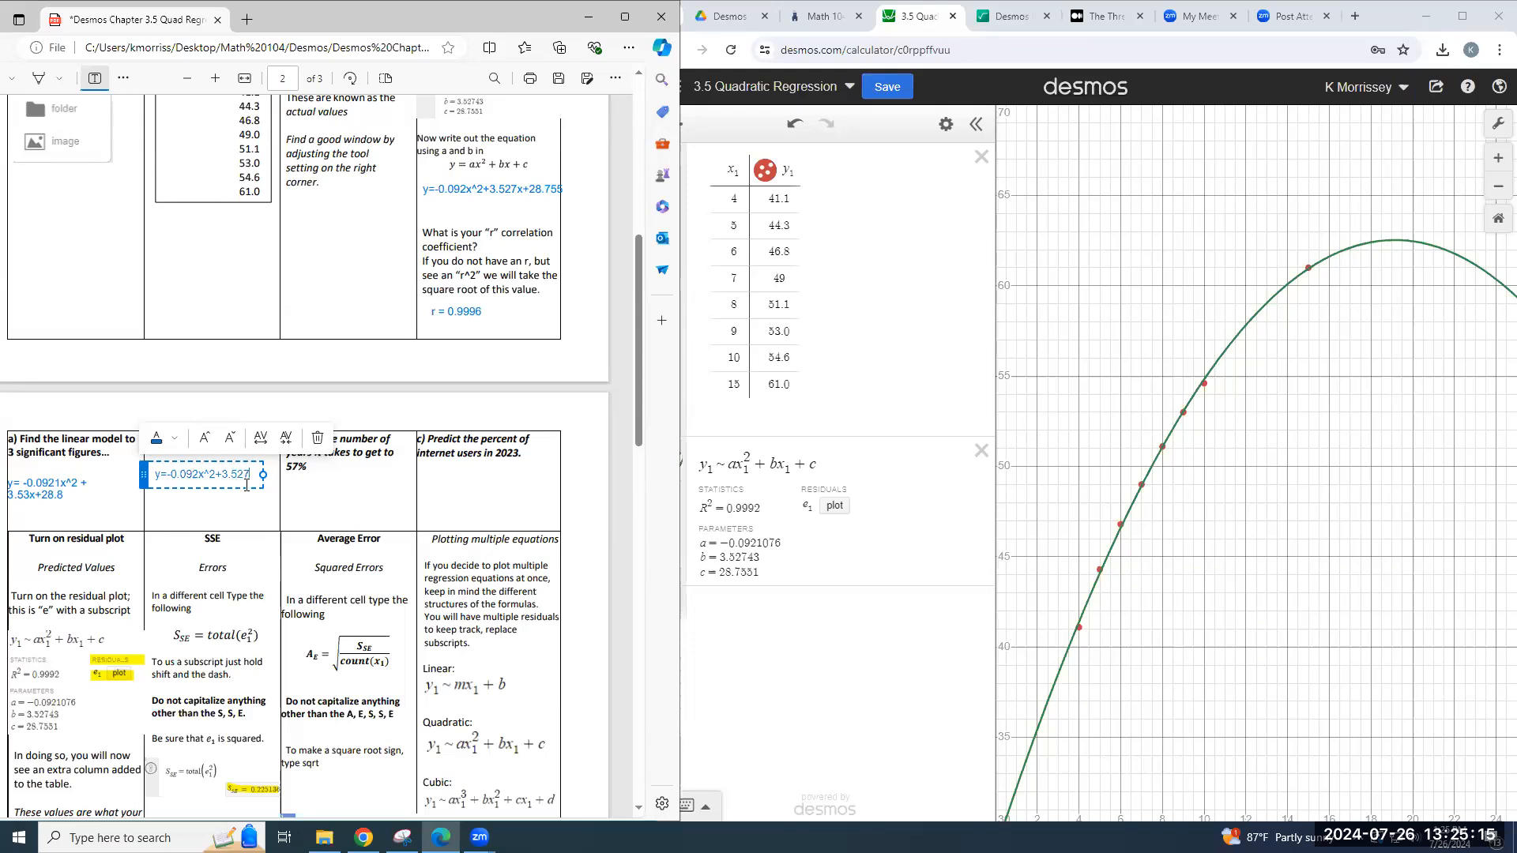
{"action": "type", "text": "x+28.7551"}
{"action": "key", "text": "BackSpace"}
{"action": "left_click_drag", "start_coordinate": [257, 461], "coordinate": [240, 510]}
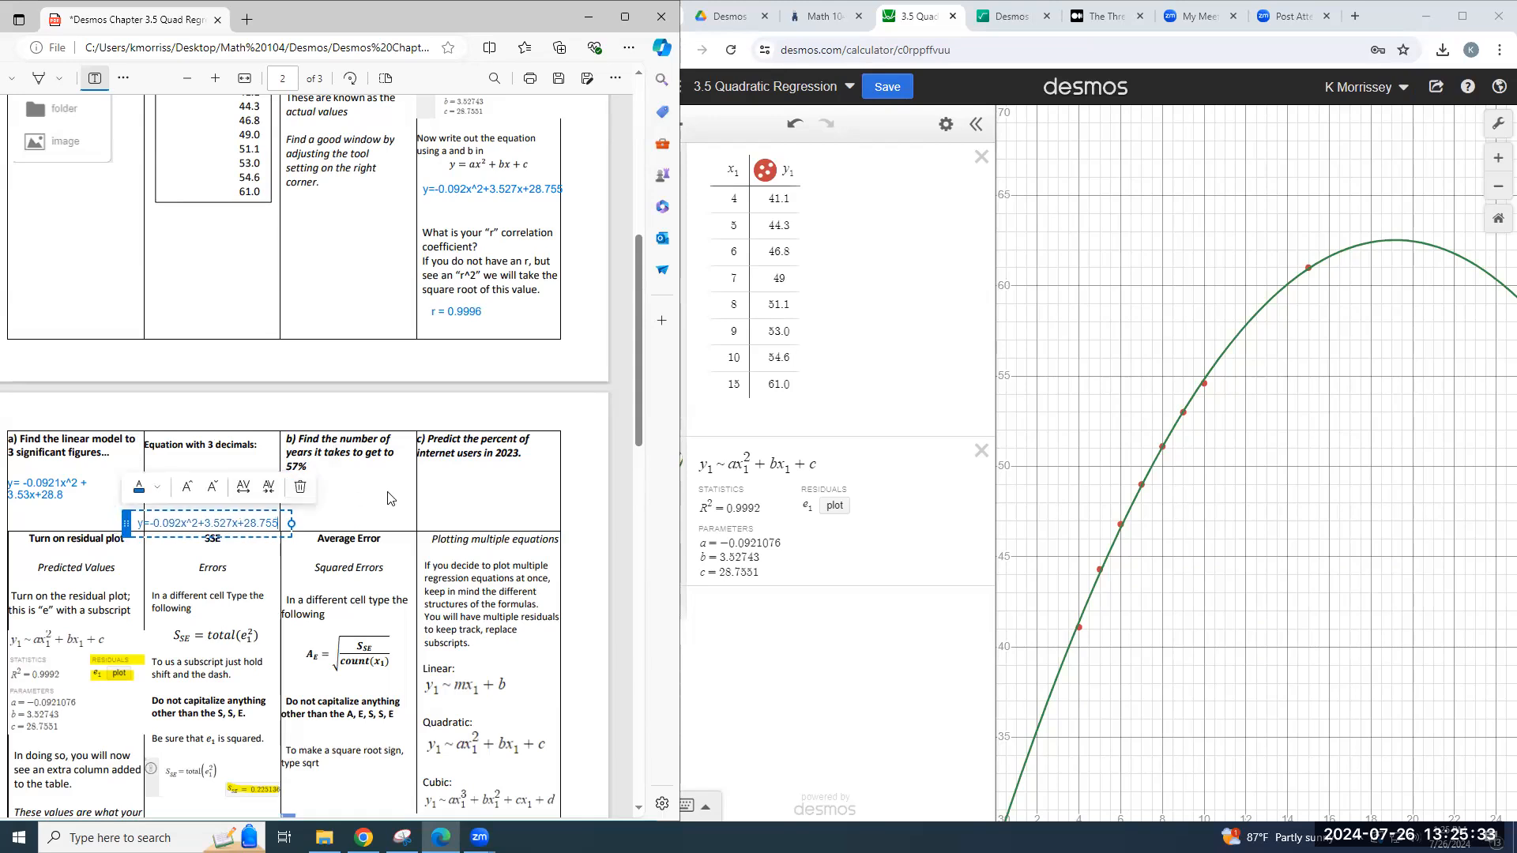
{"action": "left_click", "coordinate": [376, 490]}
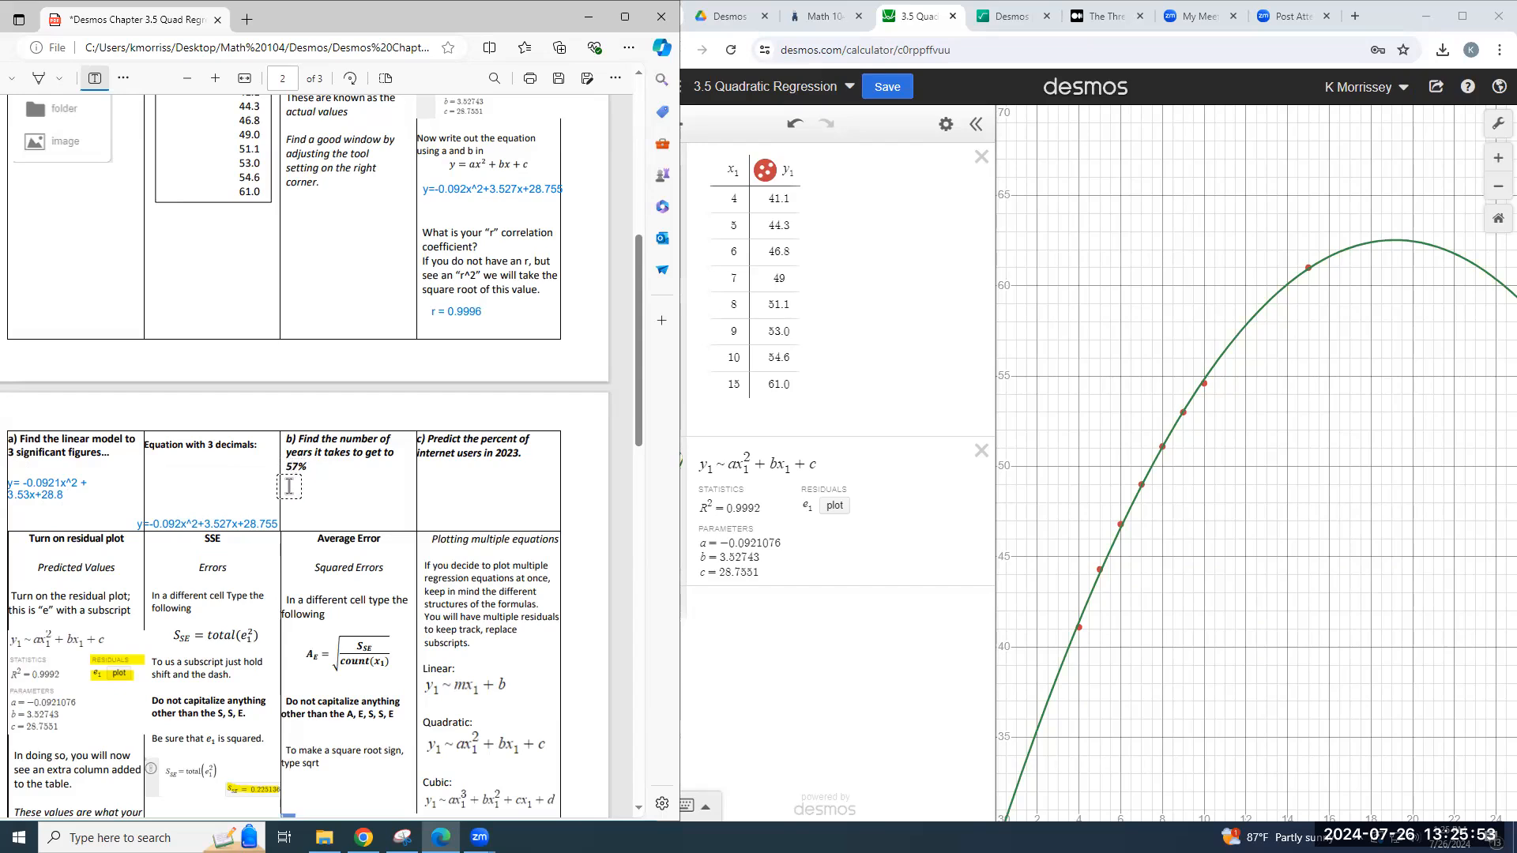
Step: Write 57=-0.0921x^2+3.53x+28.8 in the part b) cell of the worksheet
{"action": "left_click", "coordinate": [289, 486]}
{"action": "type", "text": "57"}
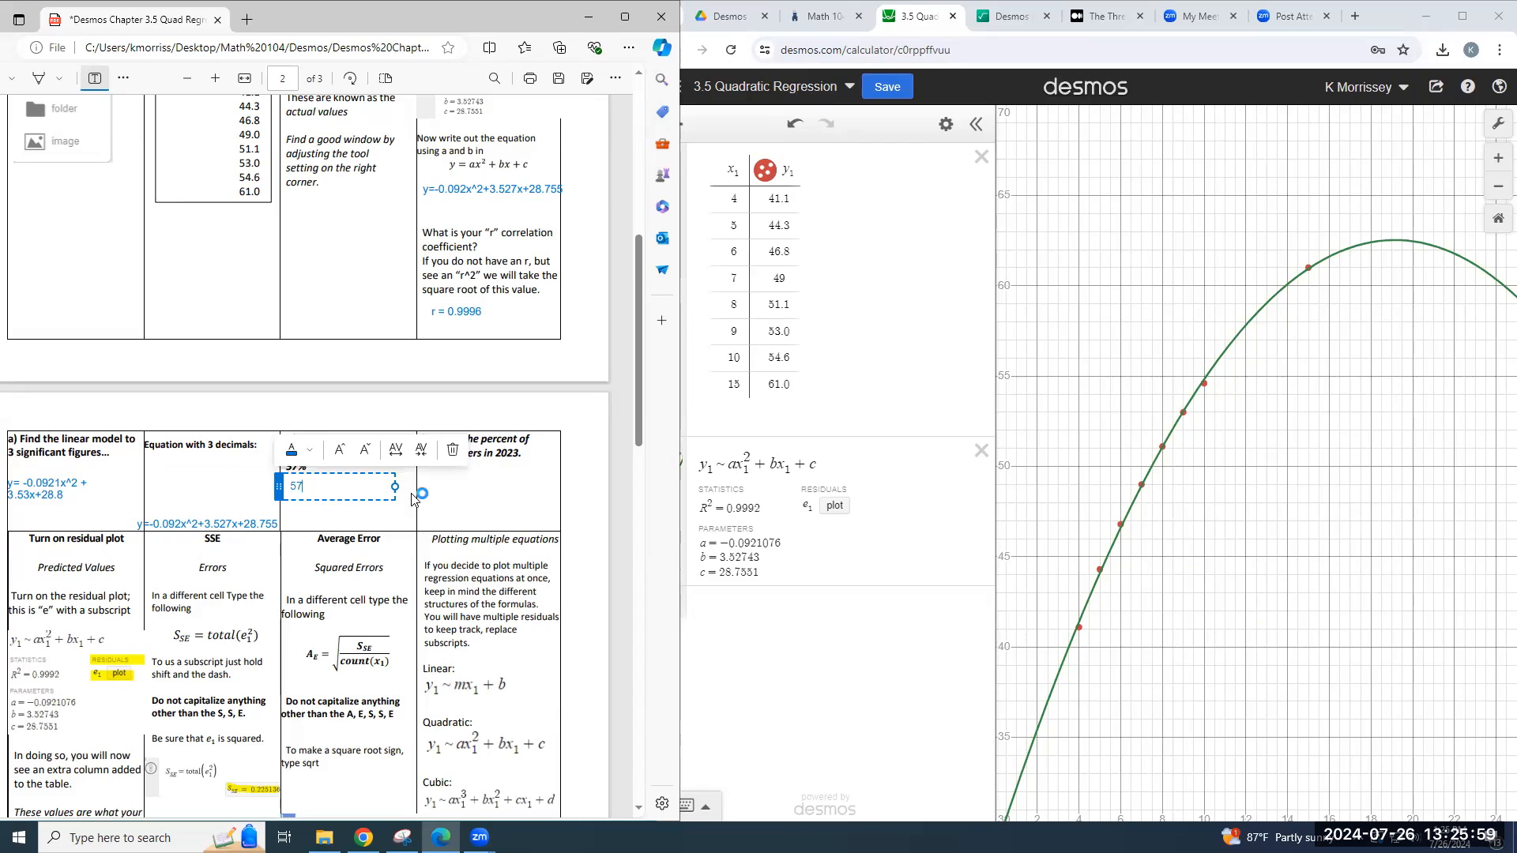
{"action": "key", "text": "BackSpace"}
{"action": "key", "text": "BackSpace"}
{"action": "type", "text": "57"}
{"action": "type", "text": "%"}
{"action": "type", "text": "-0"}
{"action": "type", "text": ".09"}
{"action": "type", "text": "21x^"}
{"action": "type", "text": "2"}
{"action": "type", "text": "+"}
{"action": "type", "text": "3."}
{"action": "type", "text": "53"}
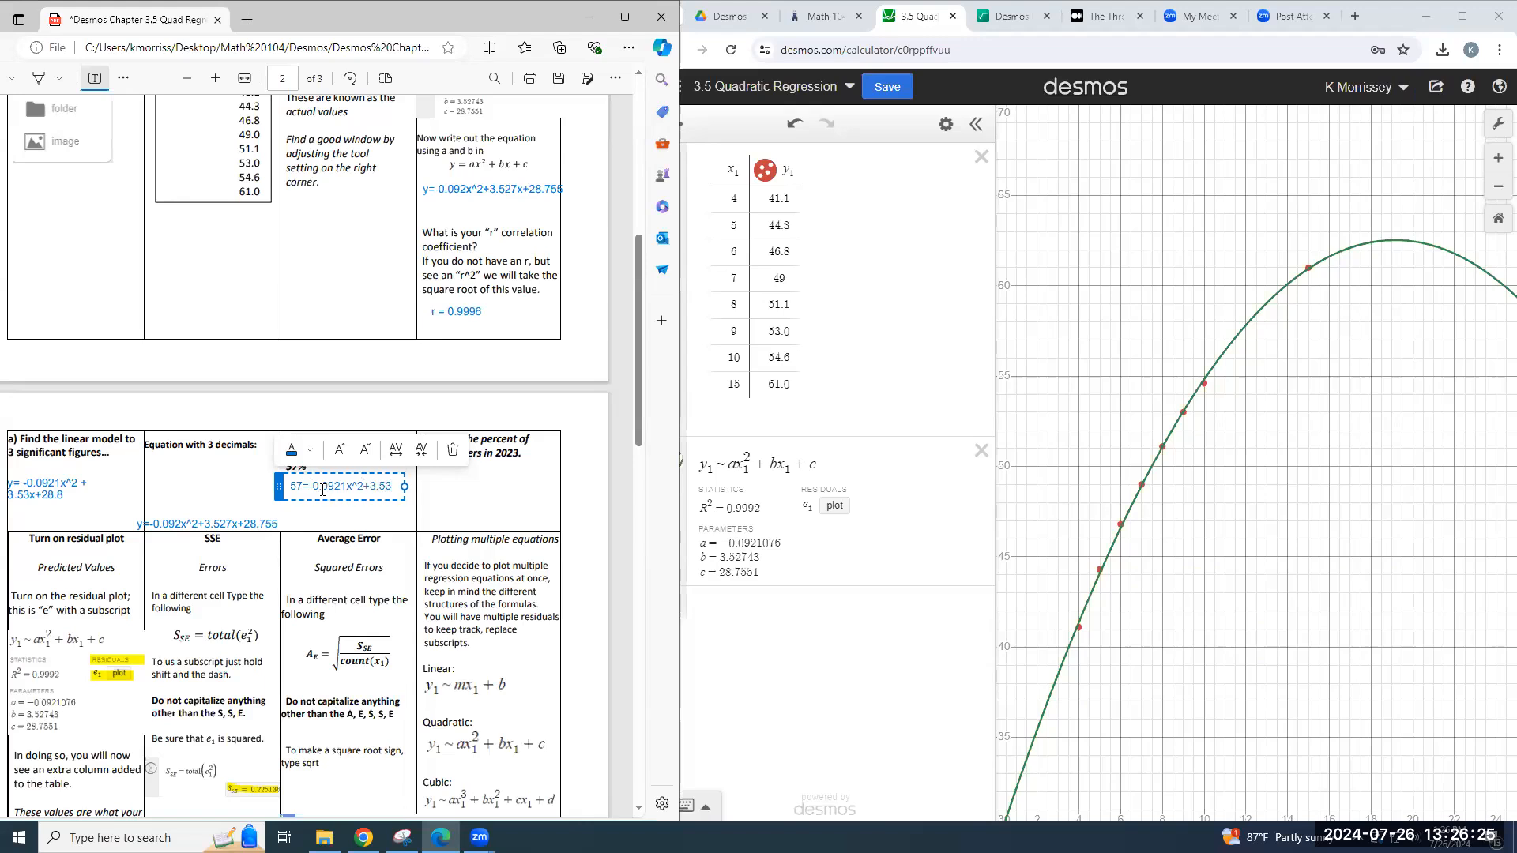
{"action": "type", "text": "x+28.8"}
Step: Start a second line in the part b) answer with 0=-0.0921x^2+3.53x
{"action": "key", "text": "Return"}
{"action": "type", "text": "Subtra"}
{"action": "key", "text": "BackSpace"}
{"action": "key", "text": "BackSpace"}
{"action": "key", "text": "BackSpace"}
{"action": "key", "text": "BackSpace"}
{"action": "key", "text": "BackSpace"}
{"action": "key", "text": "BackSpace"}
{"action": "type", "text": "0=-0"}
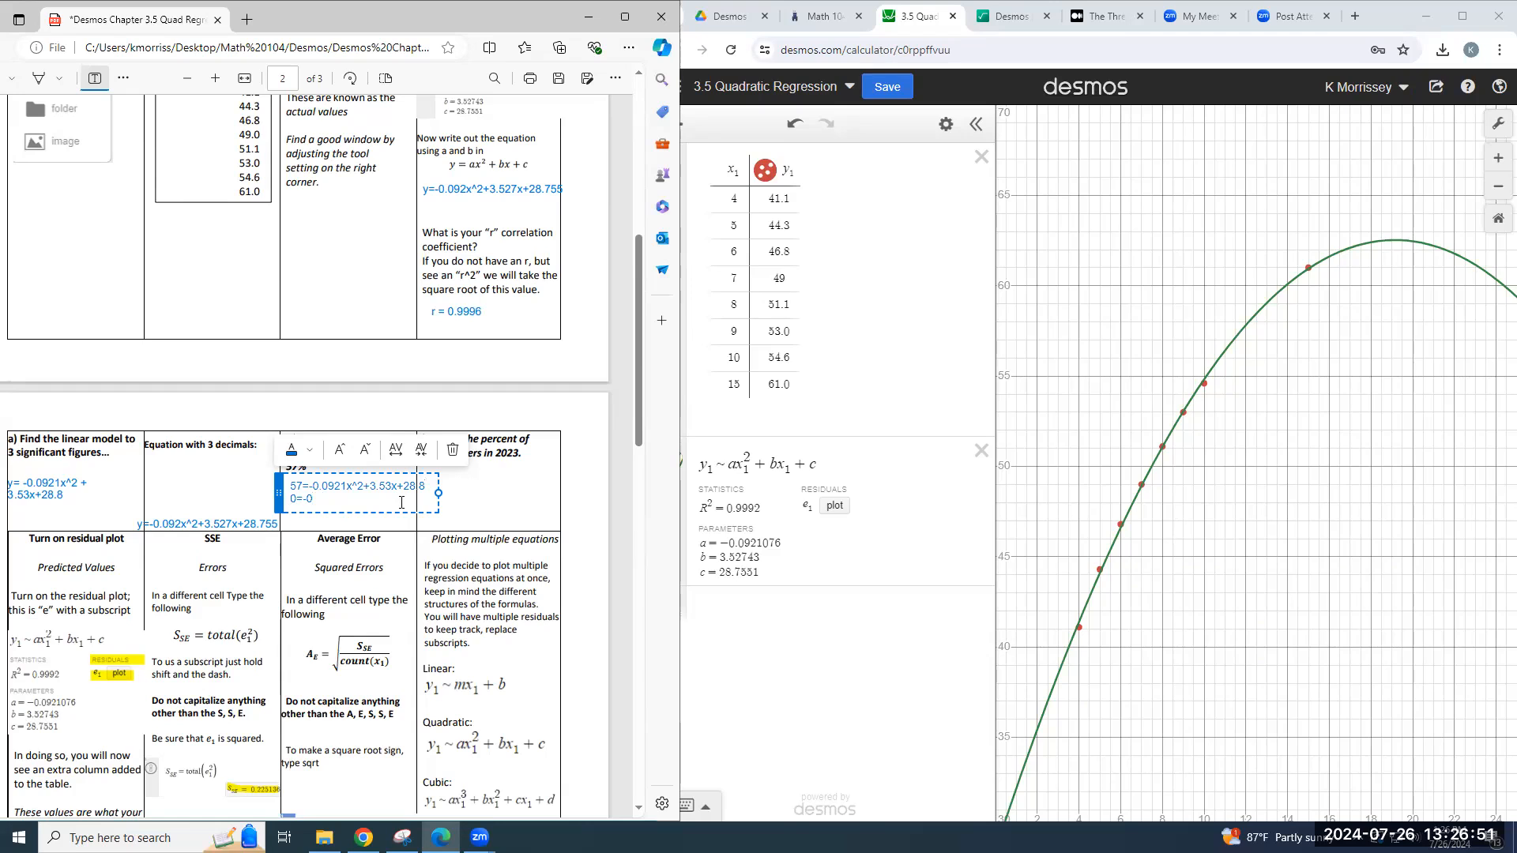
{"action": "type", "text": ".0921x^2+3.53"}
{"action": "type", "text": "x+"}
Step: Switch to the Desmos scientific calculator and compute 28.8-57
{"action": "left_click", "coordinate": [1010, 17]}
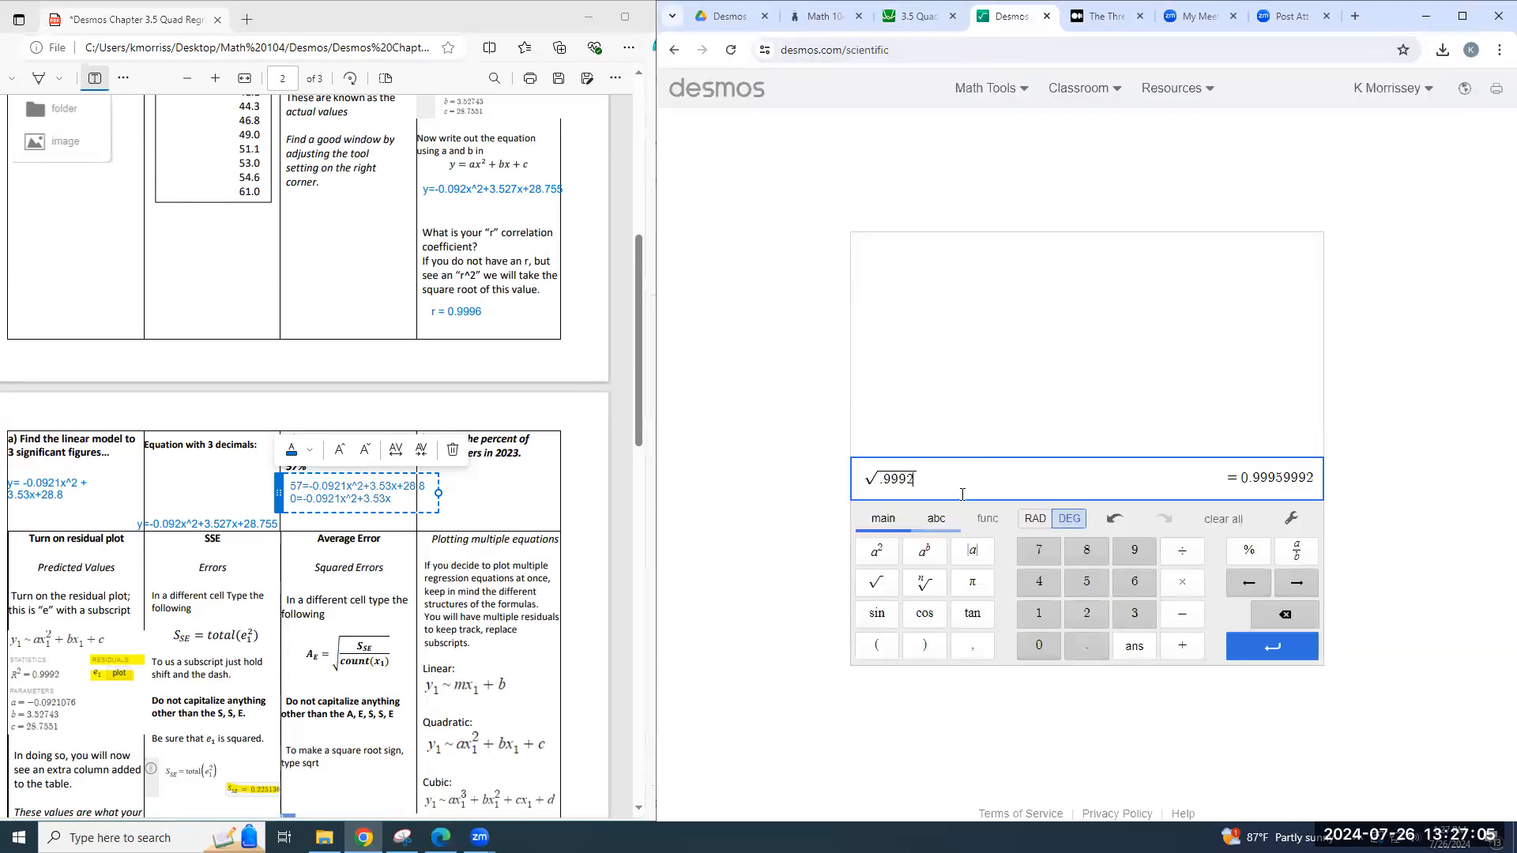
{"action": "key", "text": "Return"}
{"action": "type", "text": "28"}
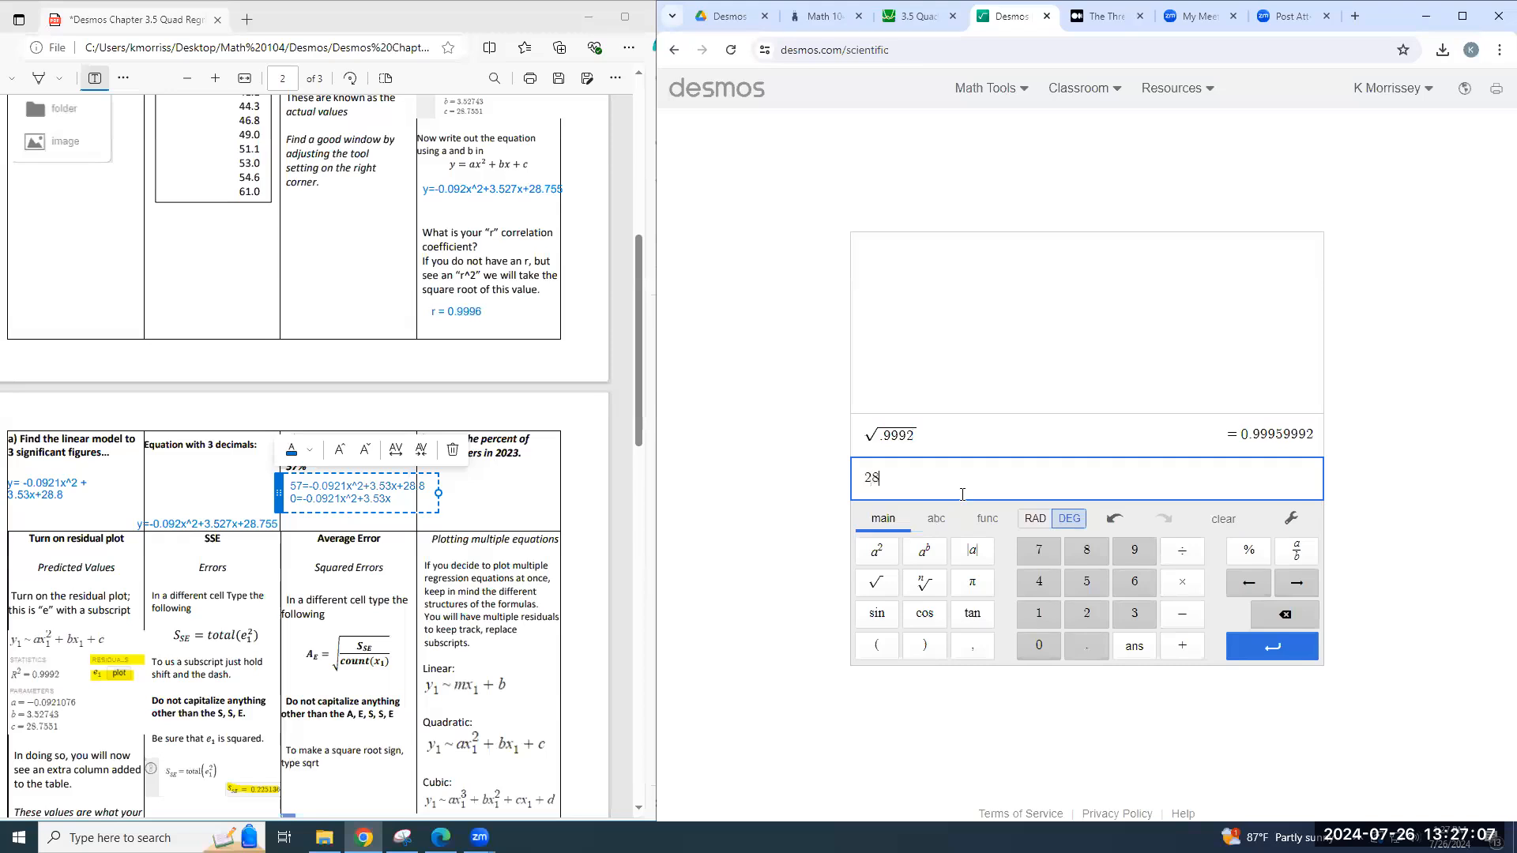
{"action": "type", "text": ".8"}
{"action": "type", "text": "-57"}
Step: Complete the second part b) equation with -28.2 and add the note QF Chapter 3.2 on a new line
{"action": "left_click", "coordinate": [411, 499]}
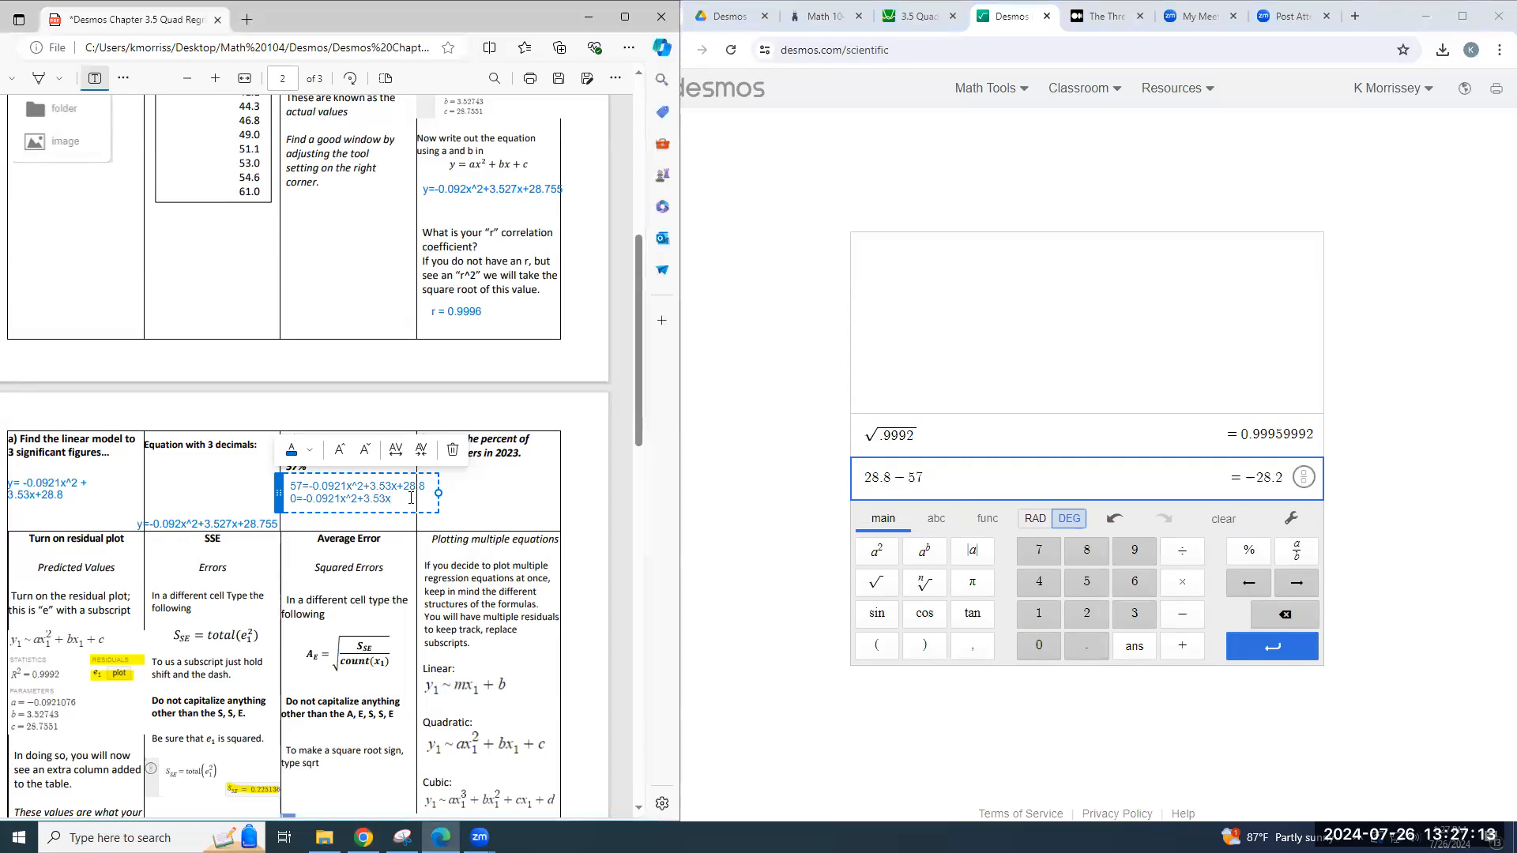
{"action": "type", "text": "-28.2"}
{"action": "key", "text": "Return"}
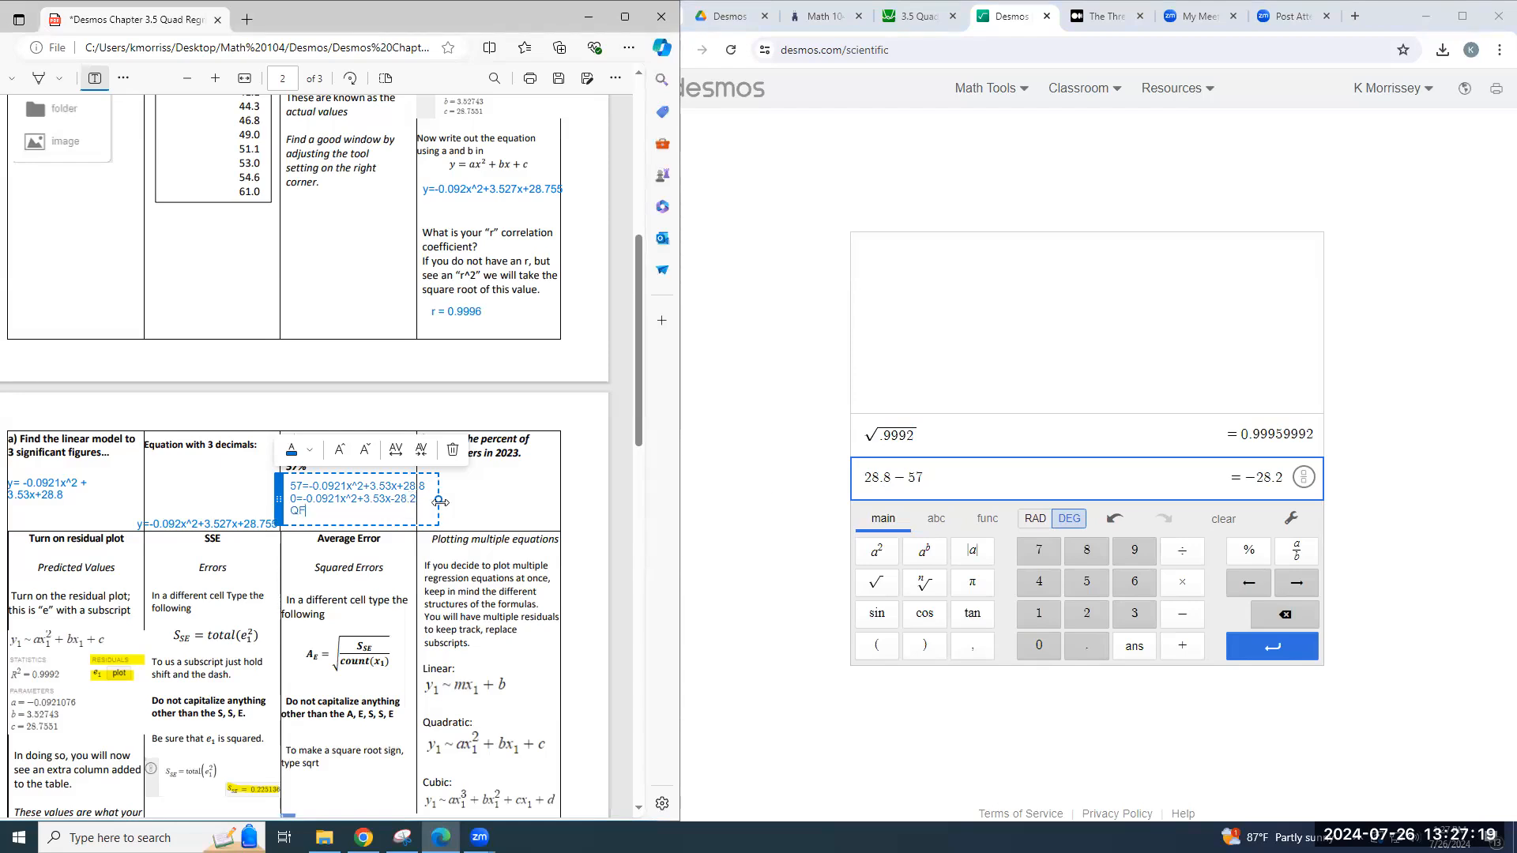
{"action": "type", "text": "QF Chapter"}
{"action": "left_click", "coordinate": [500, 523]}
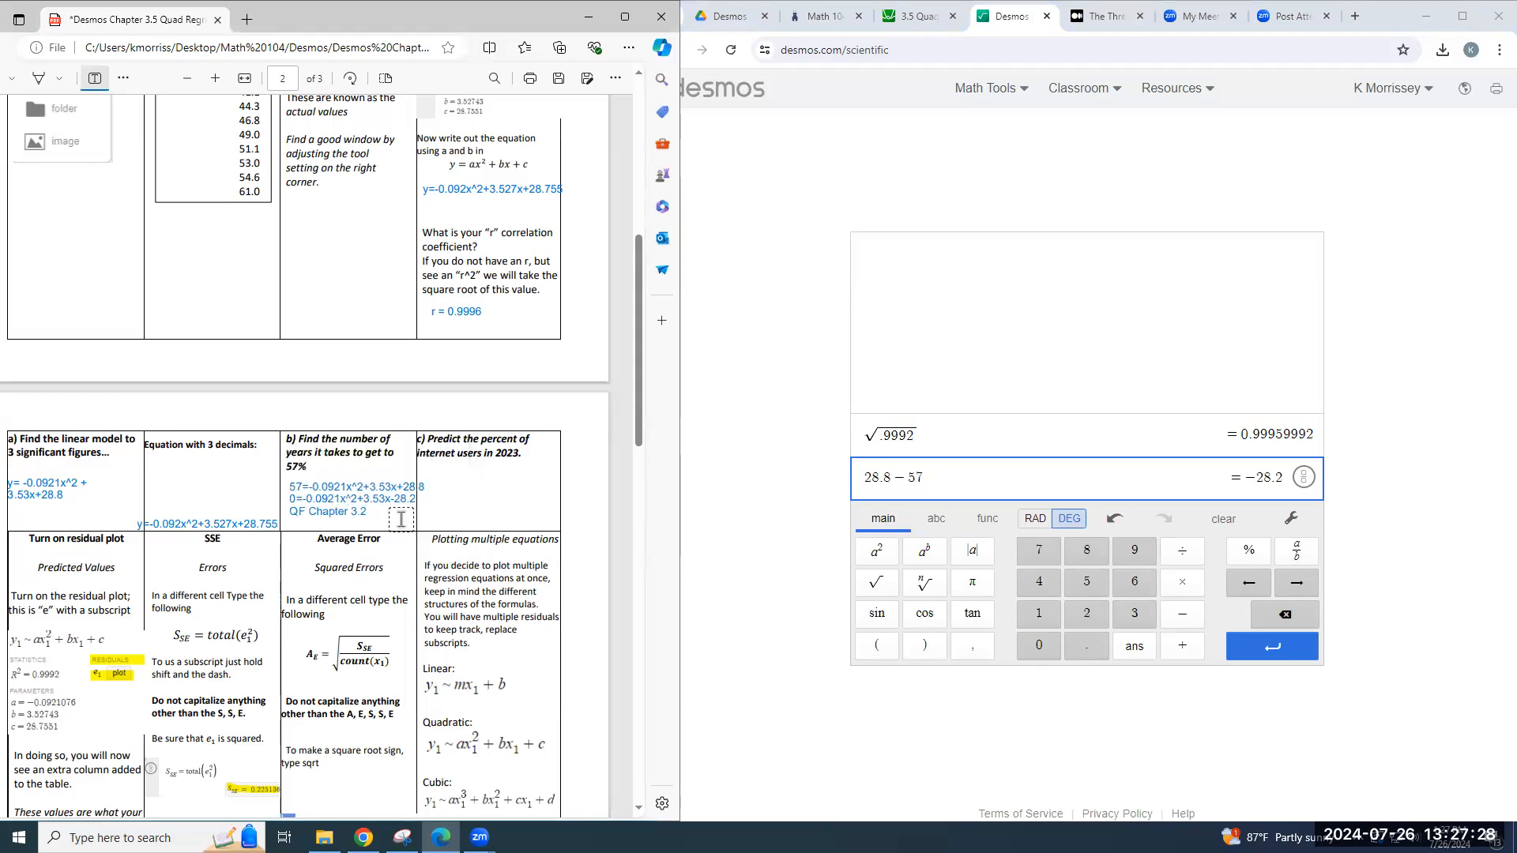
Step: Return to the regression graph, hide the expression list and trace the curve to the point where y is about 57
{"action": "left_click", "coordinate": [899, 20]}
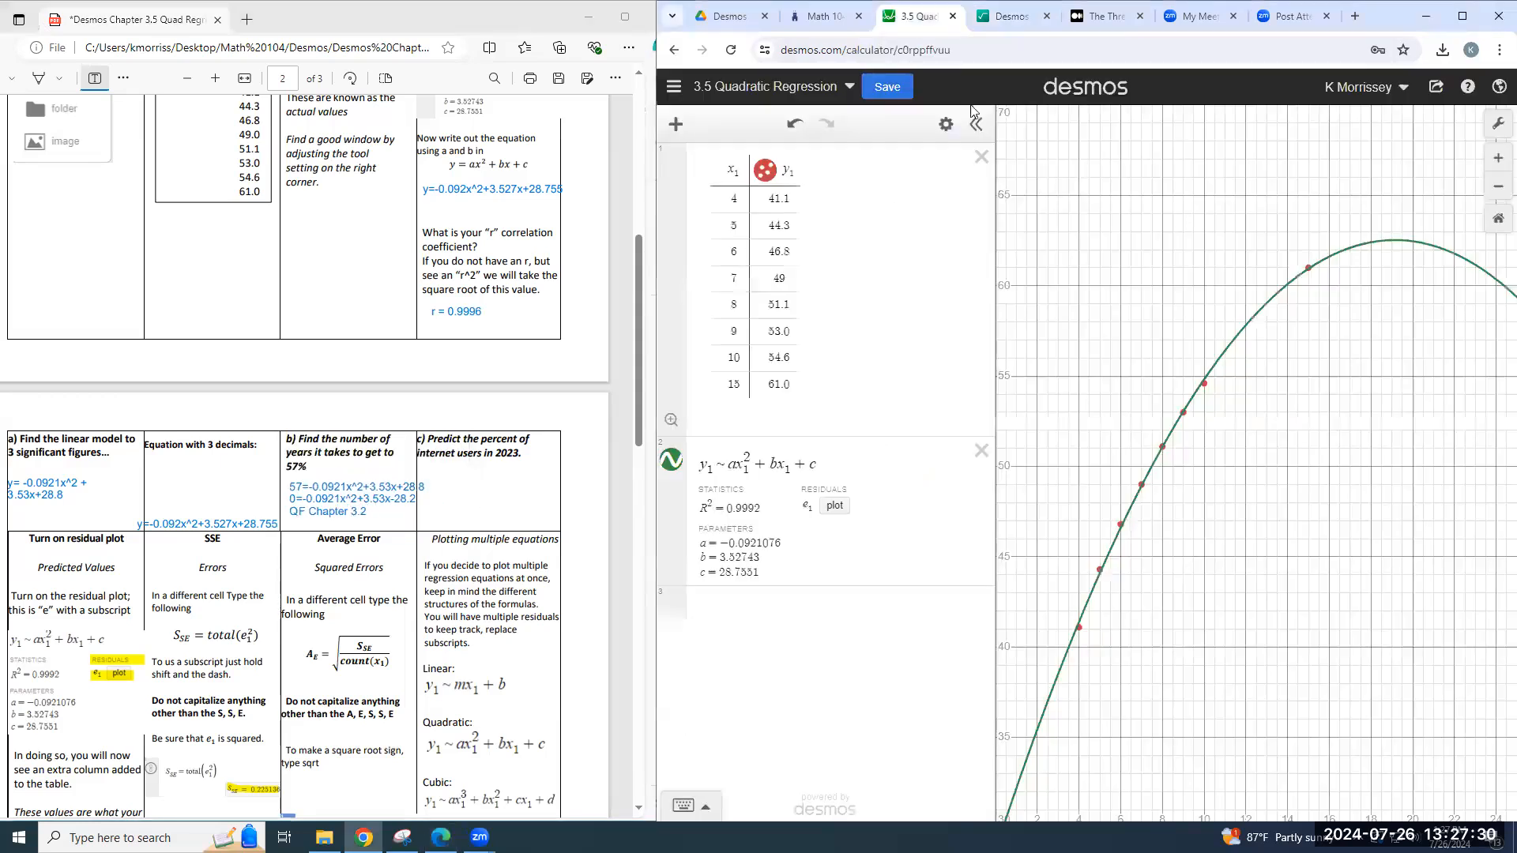
{"action": "left_click", "coordinate": [1334, 258]}
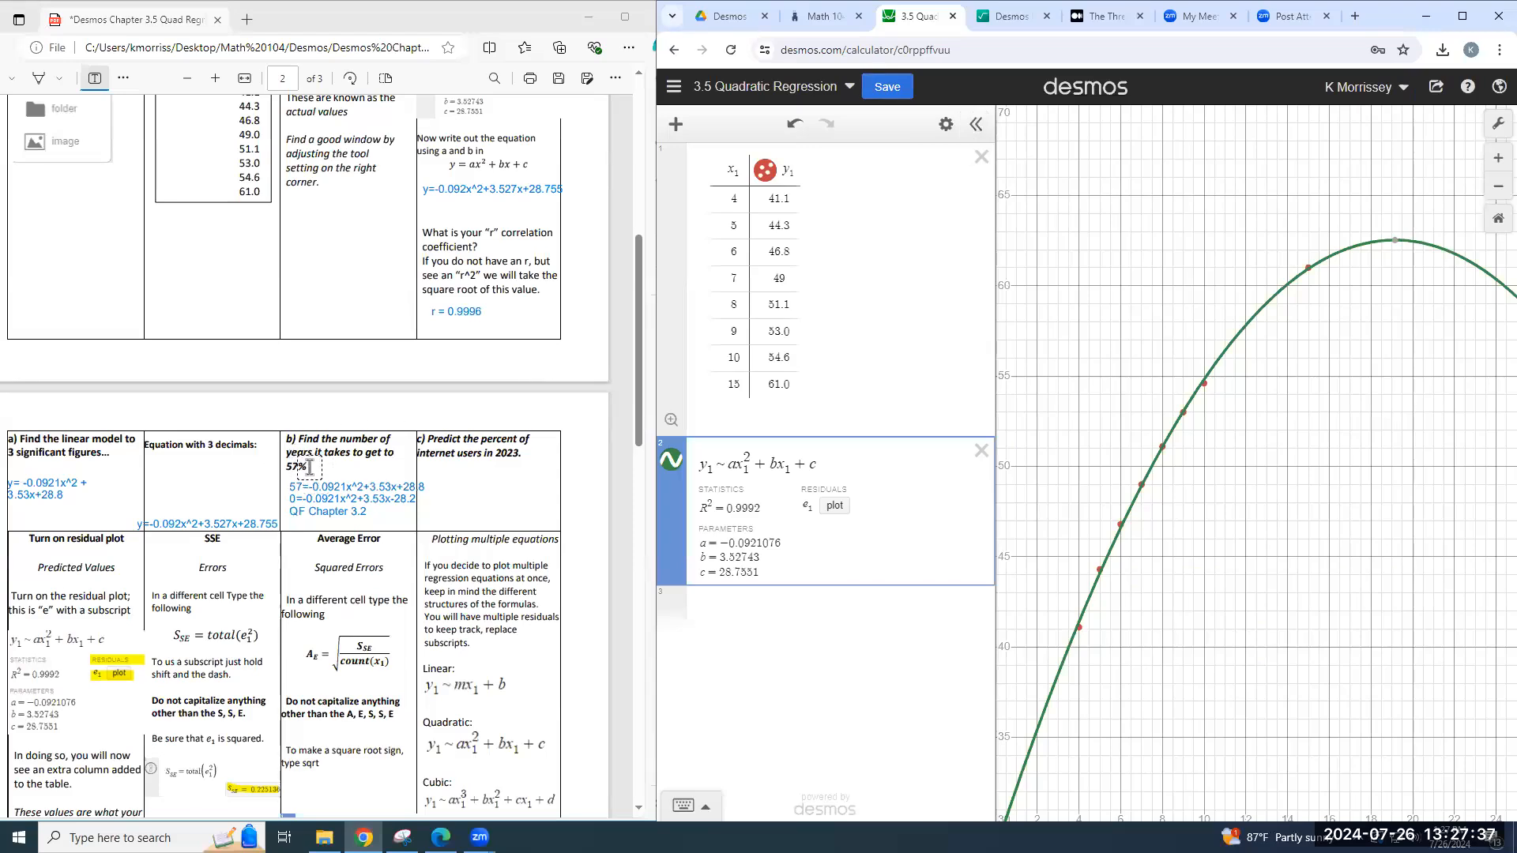
{"action": "left_click", "coordinate": [976, 124]}
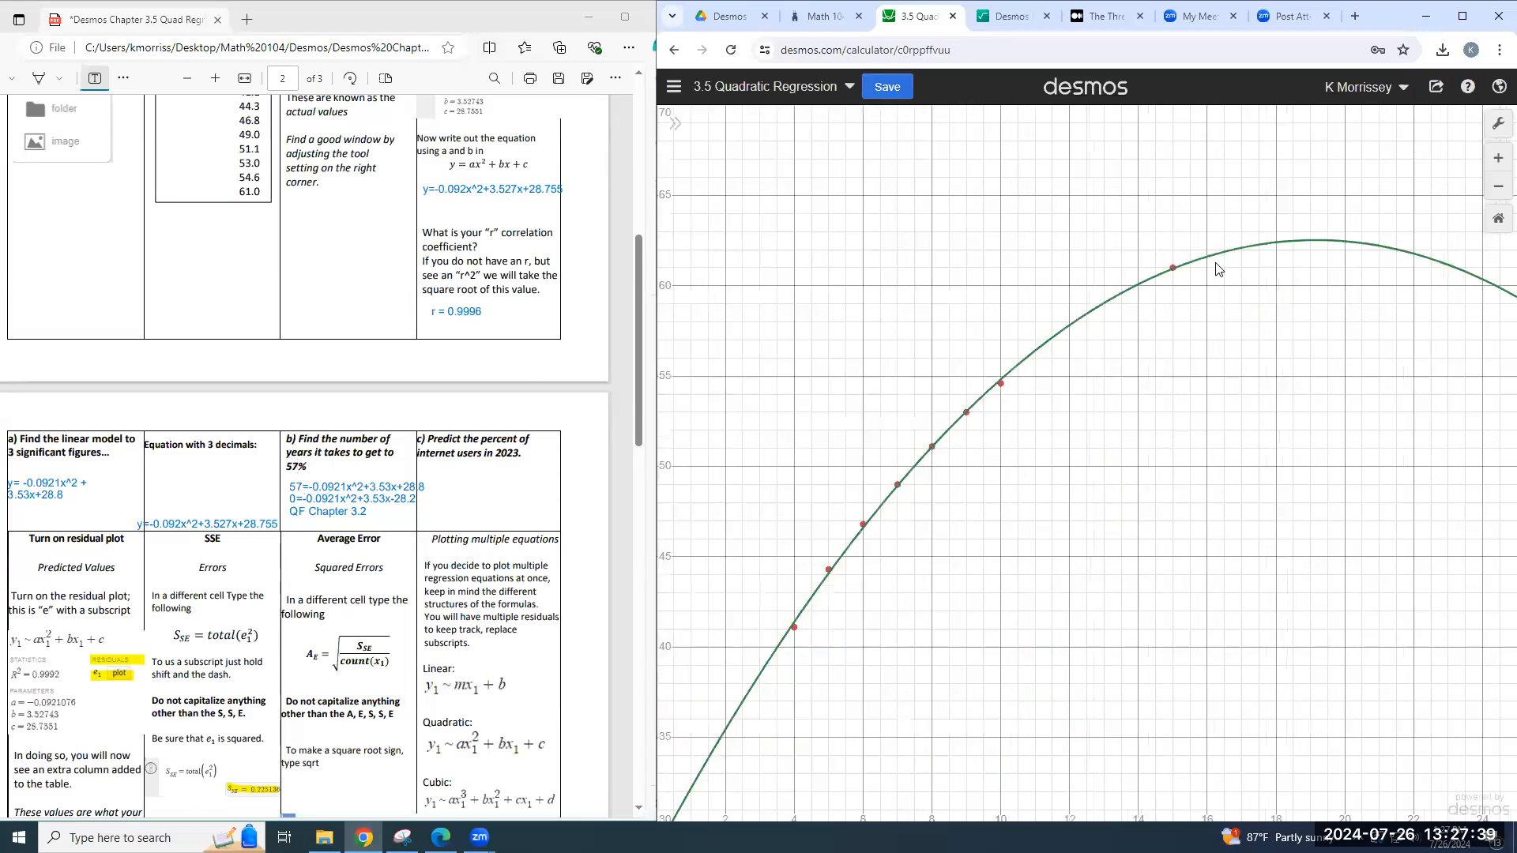
{"action": "mouse_move", "coordinate": [1218, 261]}
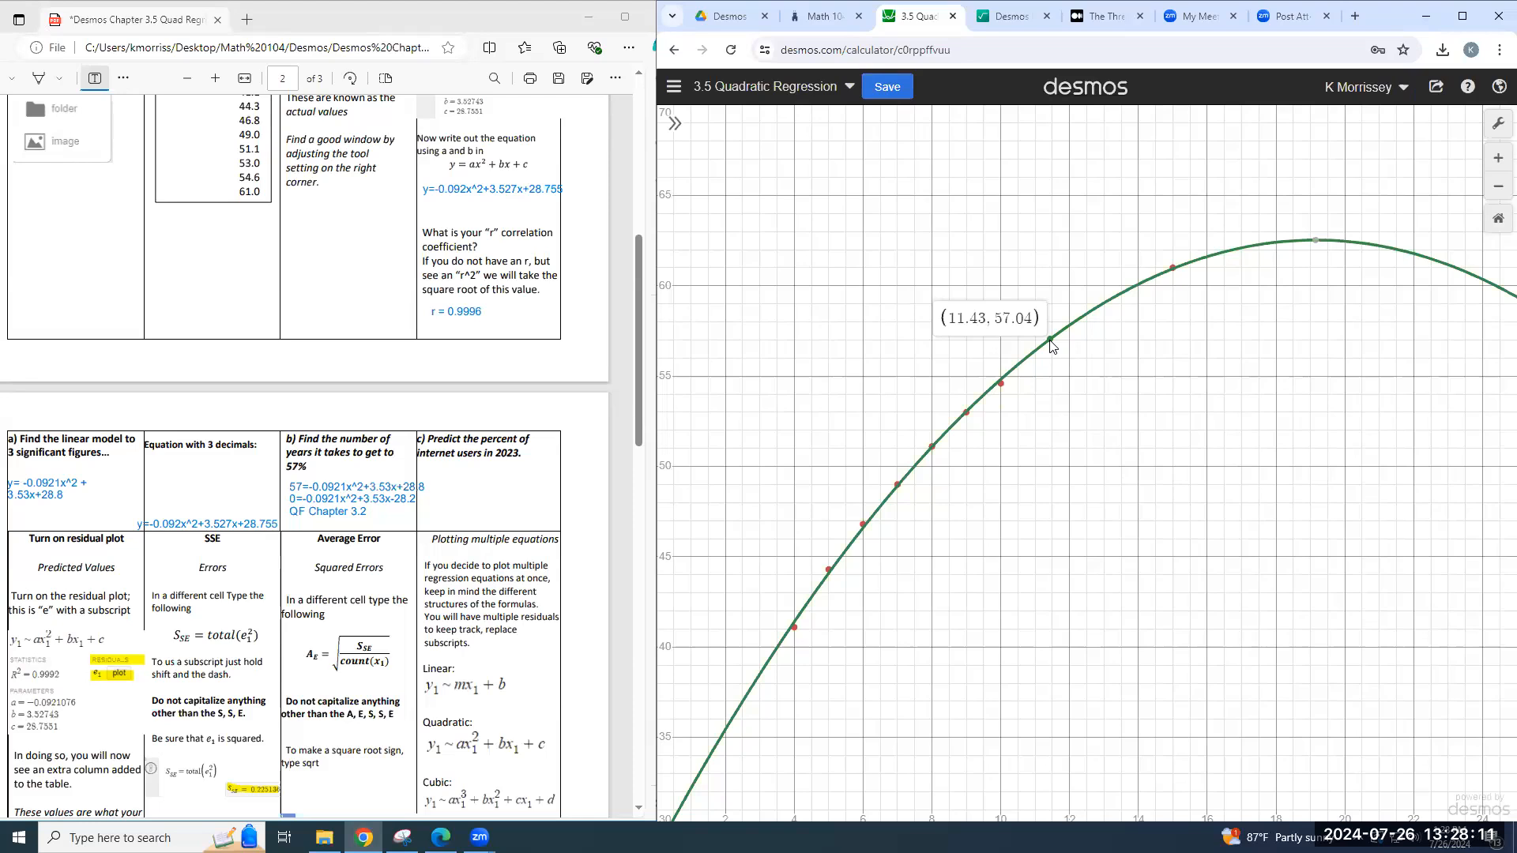
{"action": "left_click_drag", "start_coordinate": [1050, 341], "coordinate": [1047, 341]}
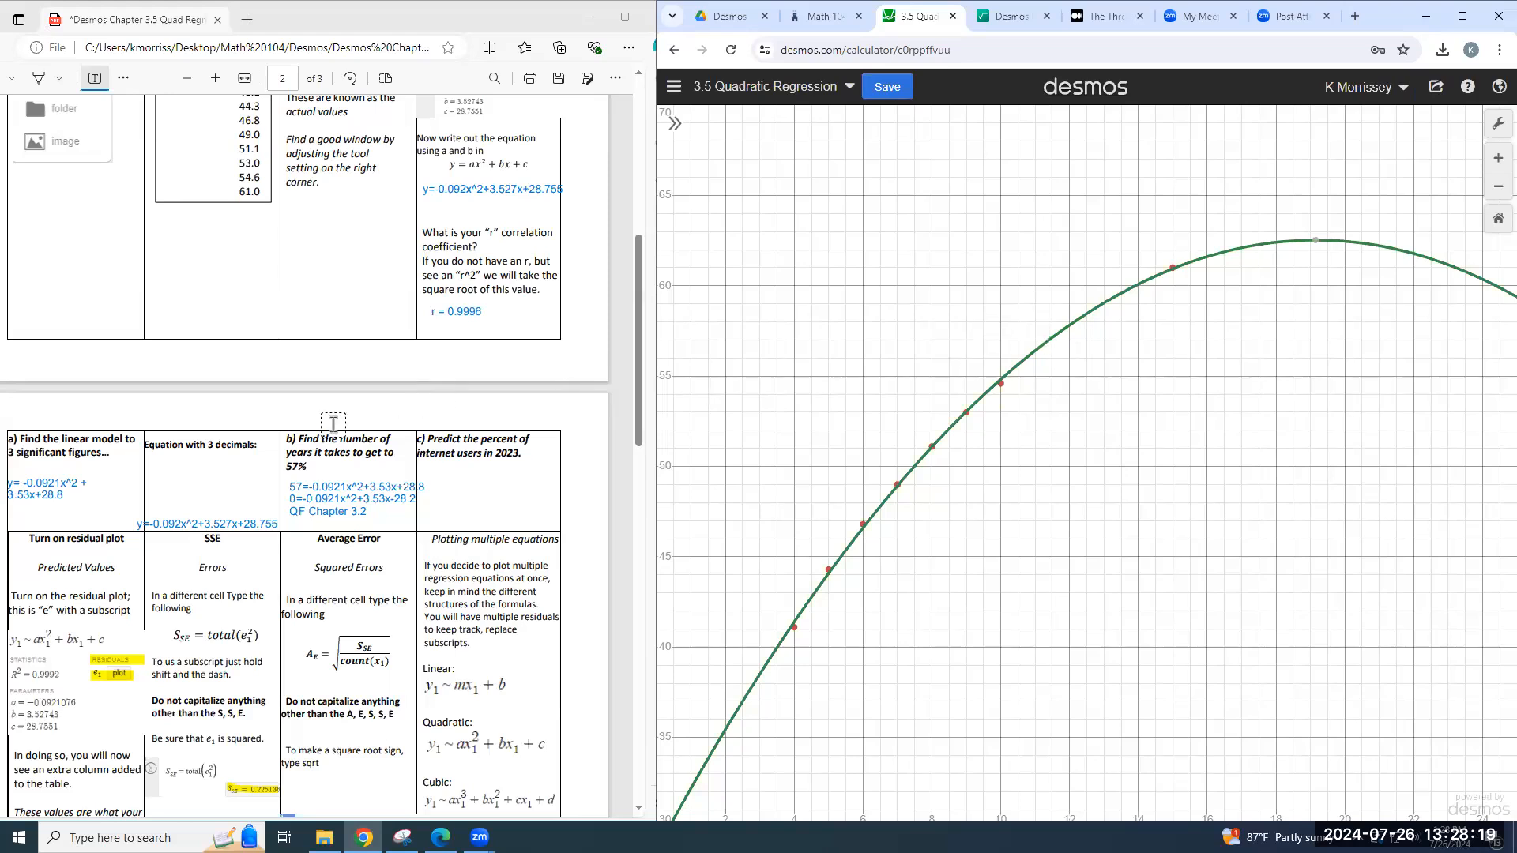
Step: Add the text x=11.4->12 above the part b) cell of the worksheet
{"action": "left_click", "coordinate": [297, 414]}
{"action": "type", "text": "x=11."}
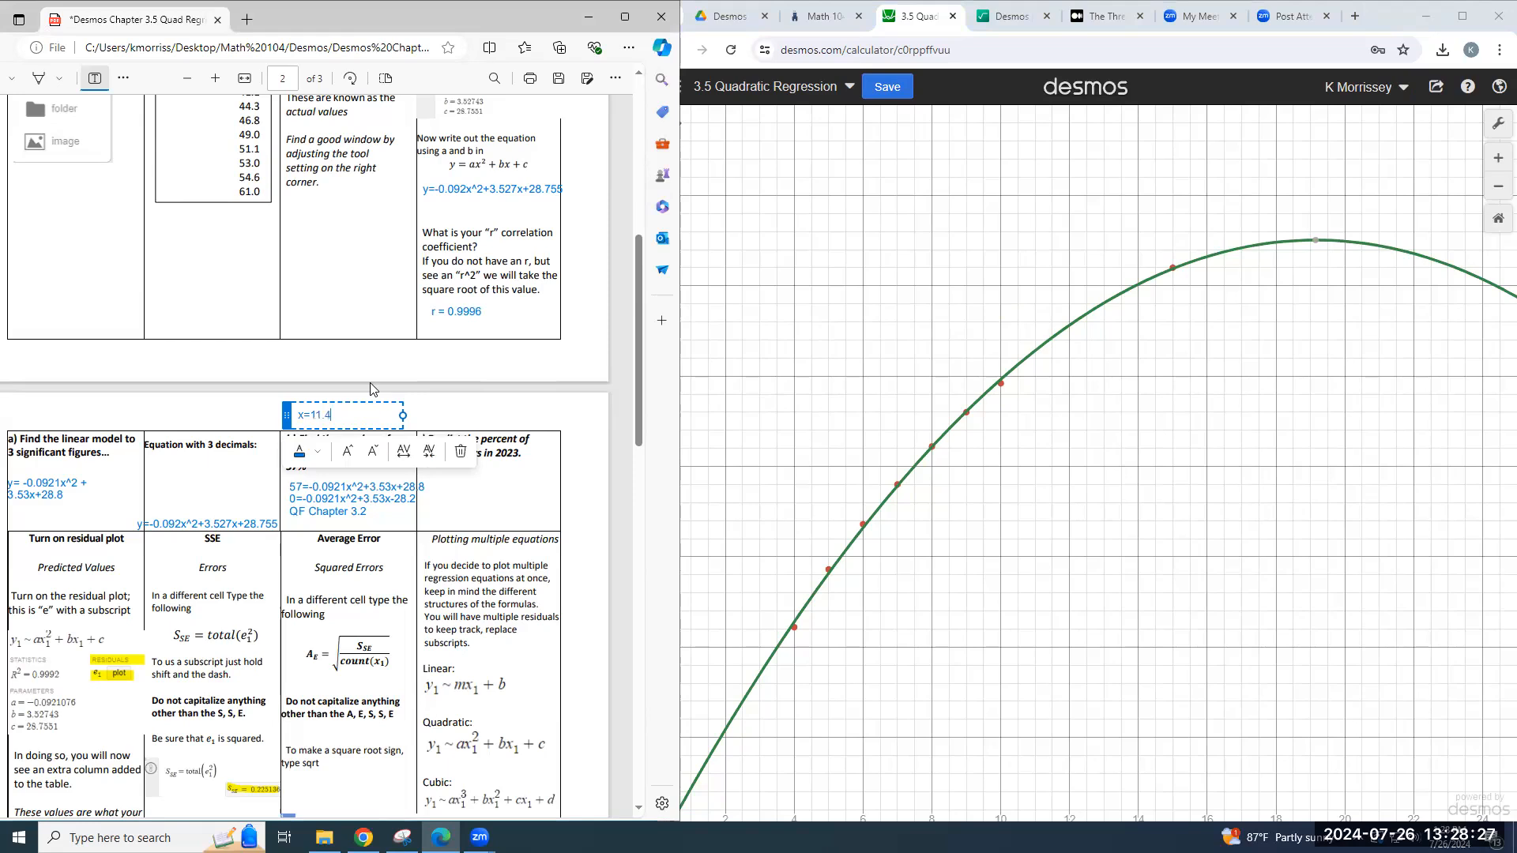
{"action": "type", "text": "4->"}
{"action": "type", "text": "12"}
Step: Compute 2010+12 in the scientific calculator and append =2022 to the x=11.4->12 note
{"action": "left_click", "coordinate": [1009, 16]}
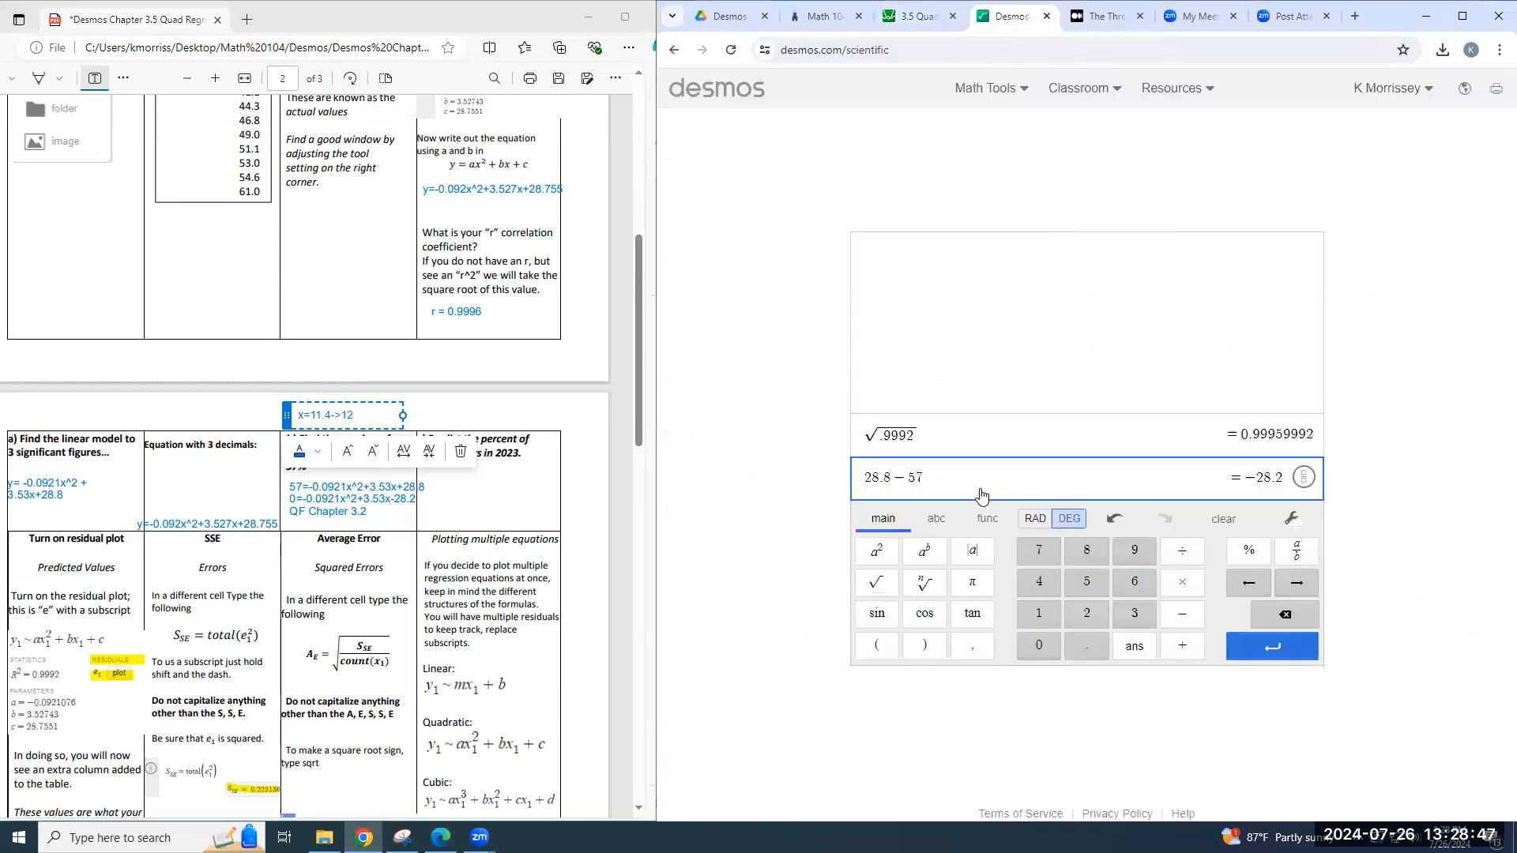
{"action": "key", "text": "Return"}
{"action": "type", "text": "2010+12"}
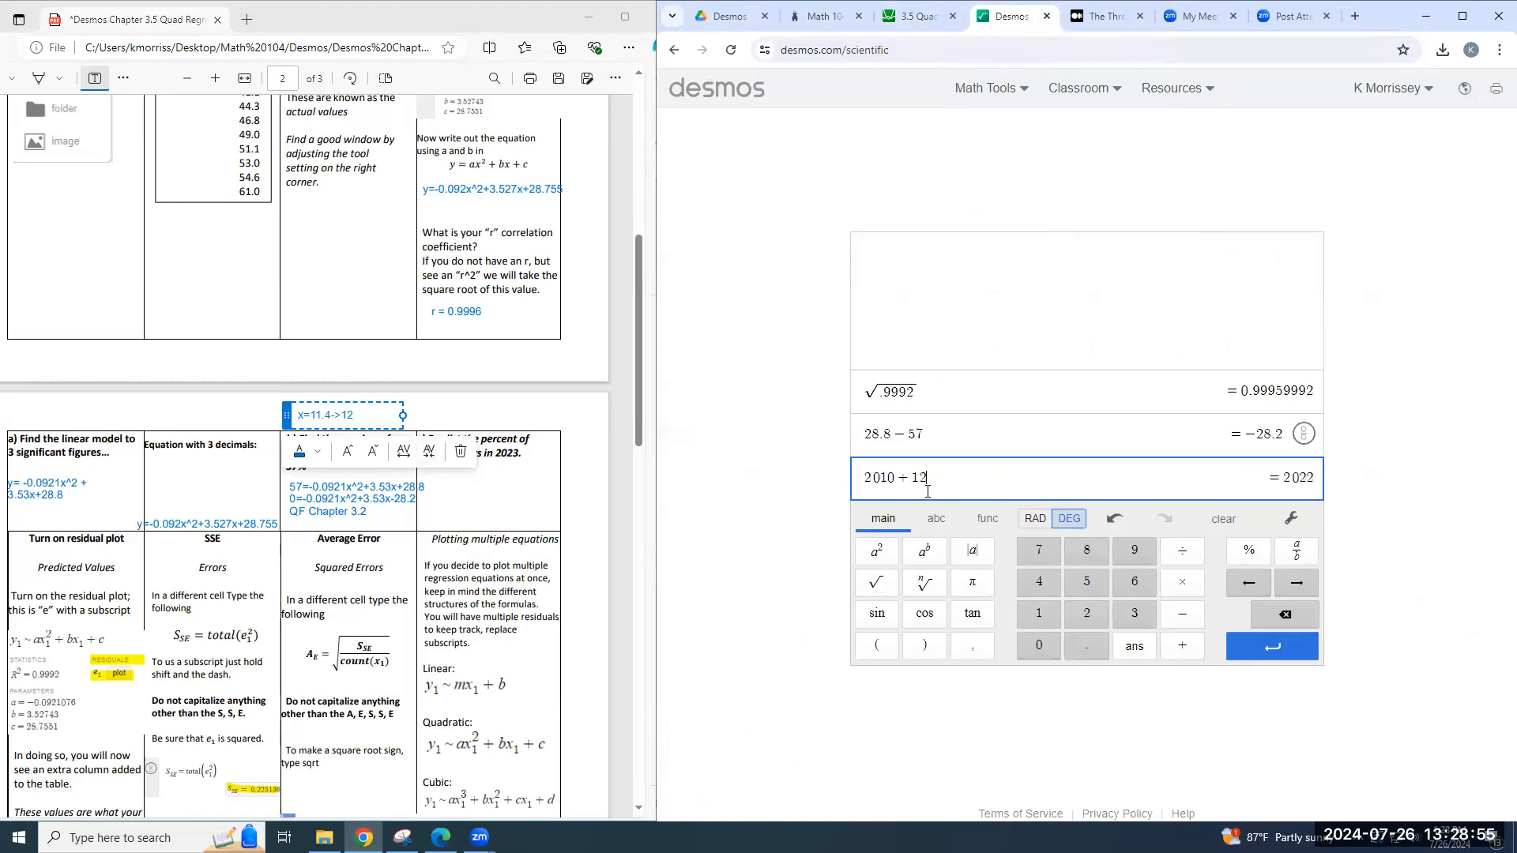
{"action": "type", "text": "=202"}
{"action": "key", "text": "BackSpace"}
{"action": "key", "text": "BackSpace"}
{"action": "key", "text": "BackSpace"}
{"action": "key", "text": "BackSpace"}
{"action": "left_click", "coordinate": [372, 418]}
{"action": "type", "text": "=2022"}
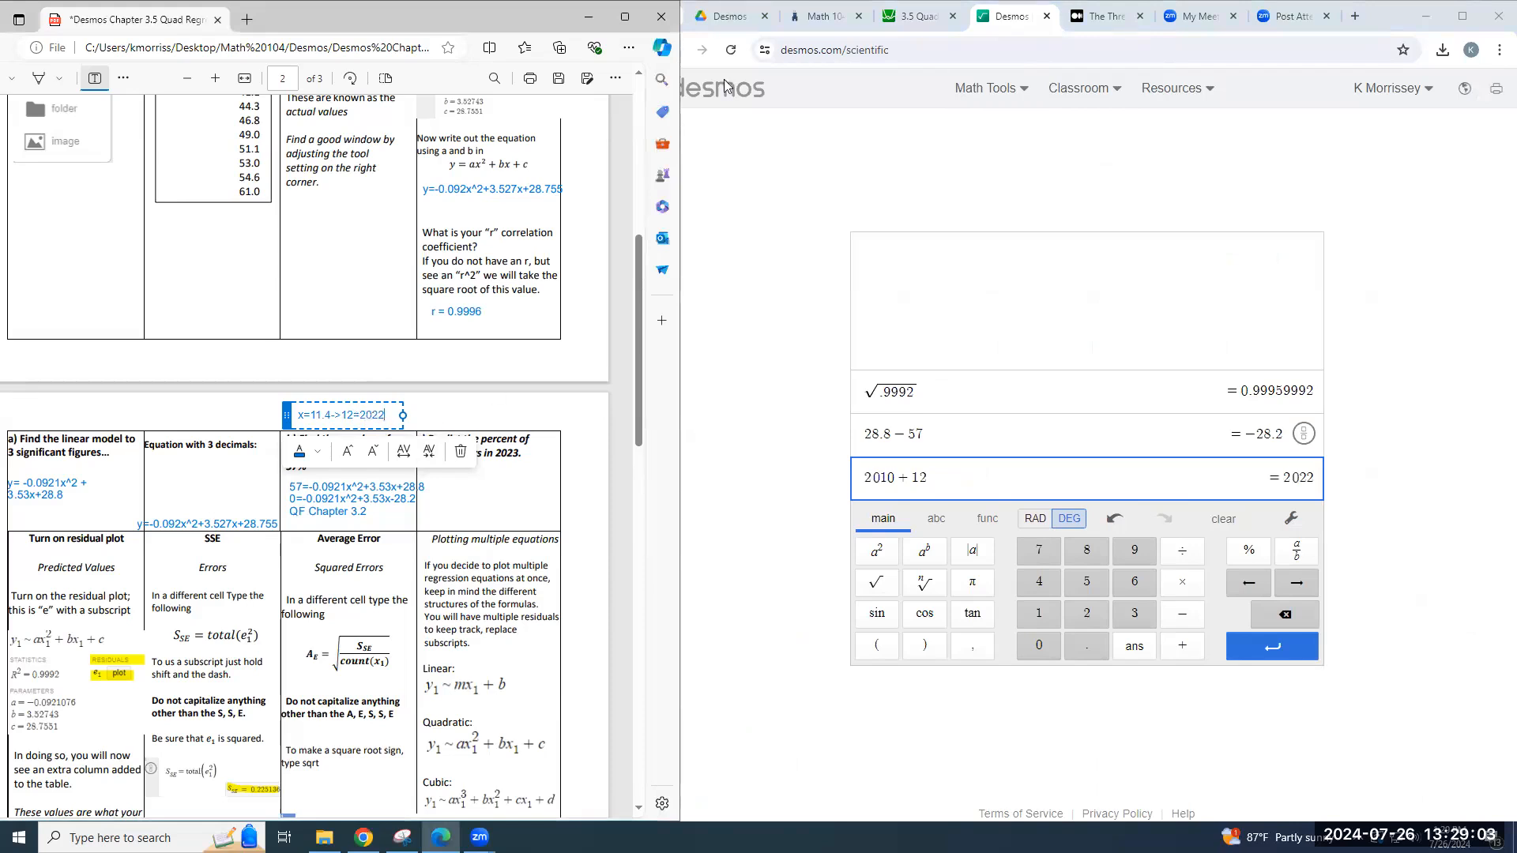
Step: Bring back the regression graph and trace the descending side of the curve towards y = 57
{"action": "left_click", "coordinate": [917, 15]}
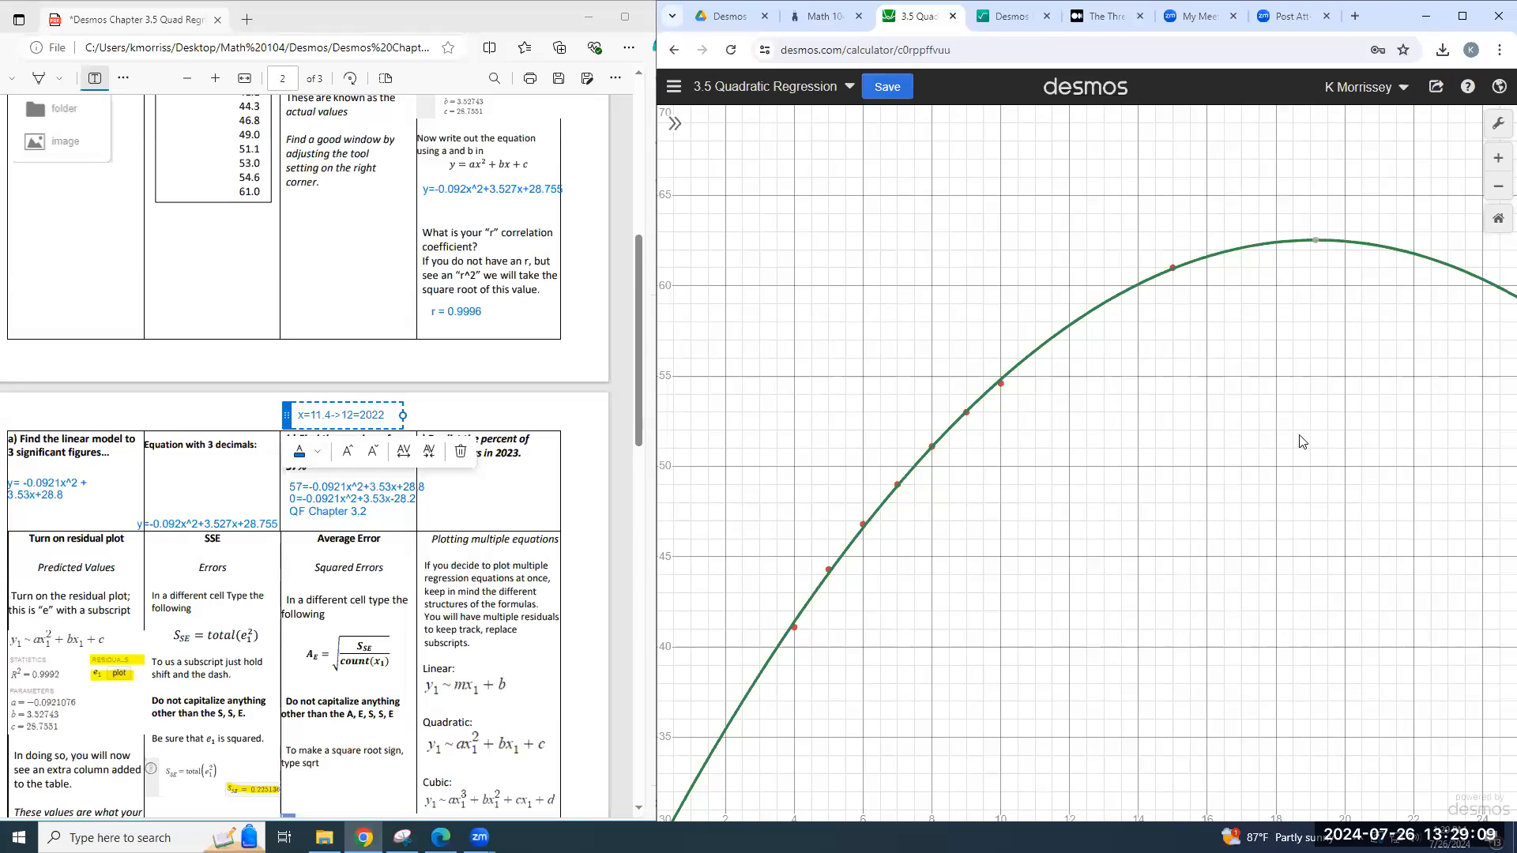
{"action": "left_click_drag", "start_coordinate": [1236, 431], "coordinate": [841, 430]}
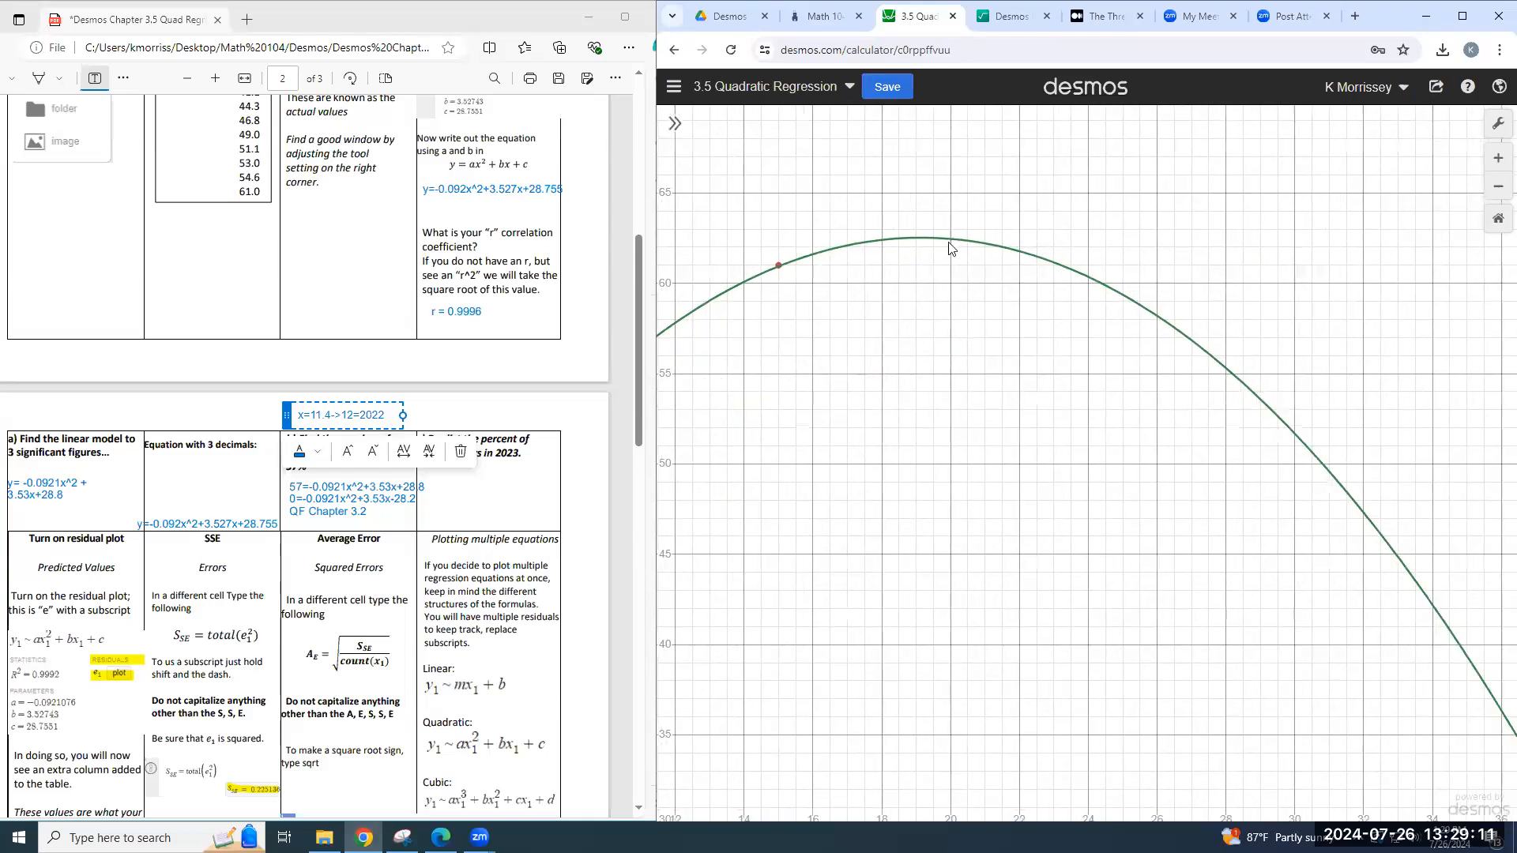
{"action": "mouse_move", "coordinate": [1012, 251]}
{"action": "left_mouse_down"}
{"action": "mouse_move", "coordinate": [1143, 297]}
{"action": "mouse_move", "coordinate": [1190, 335]}
{"action": "left_mouse_up"}
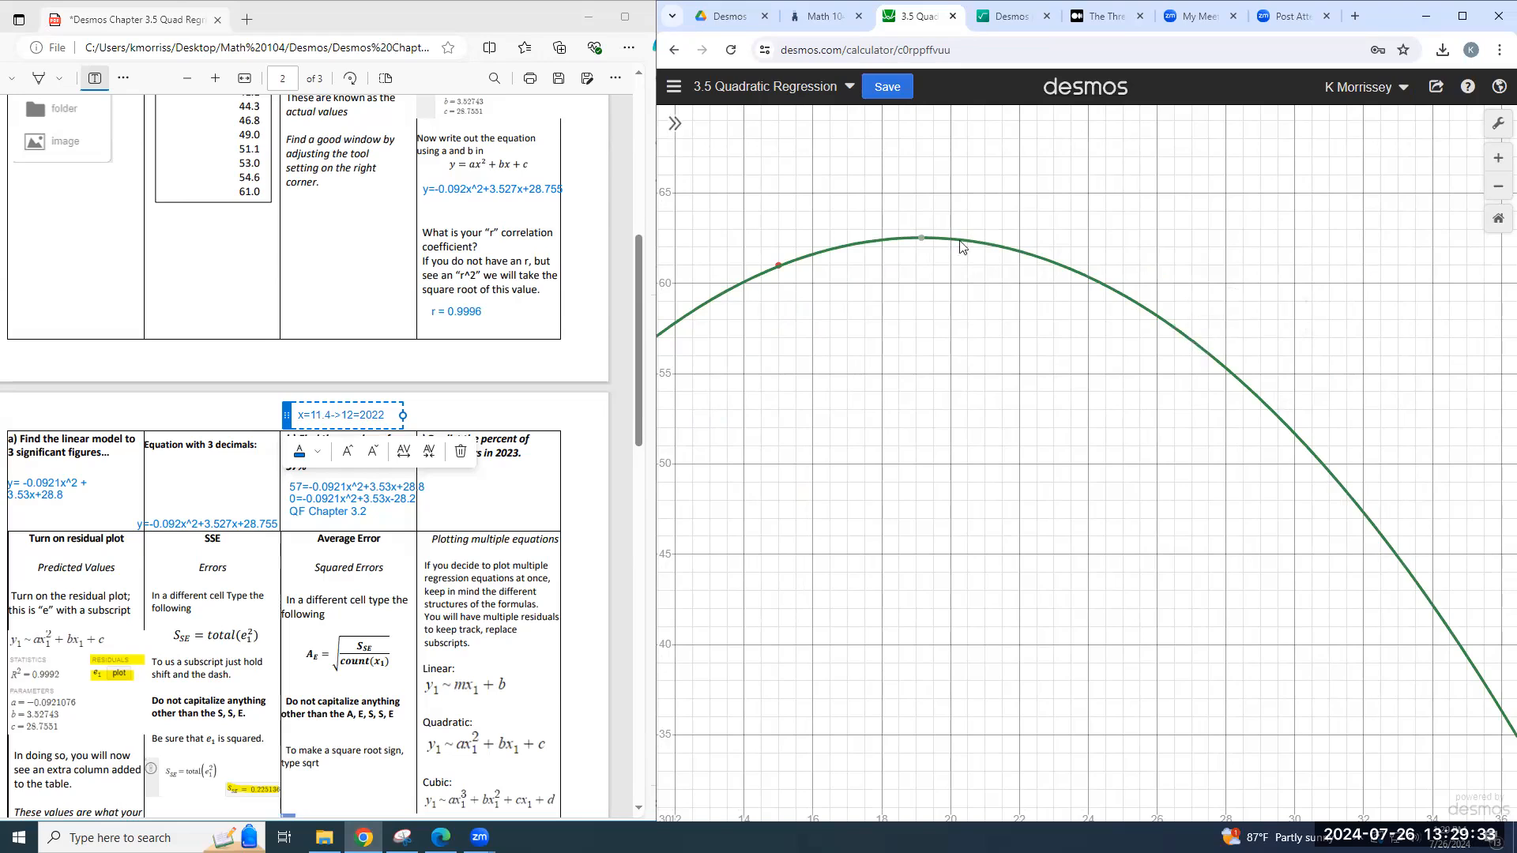
Step: Show the expression list and add the horizontal line y = 57 as a new expression
{"action": "left_click", "coordinate": [674, 124]}
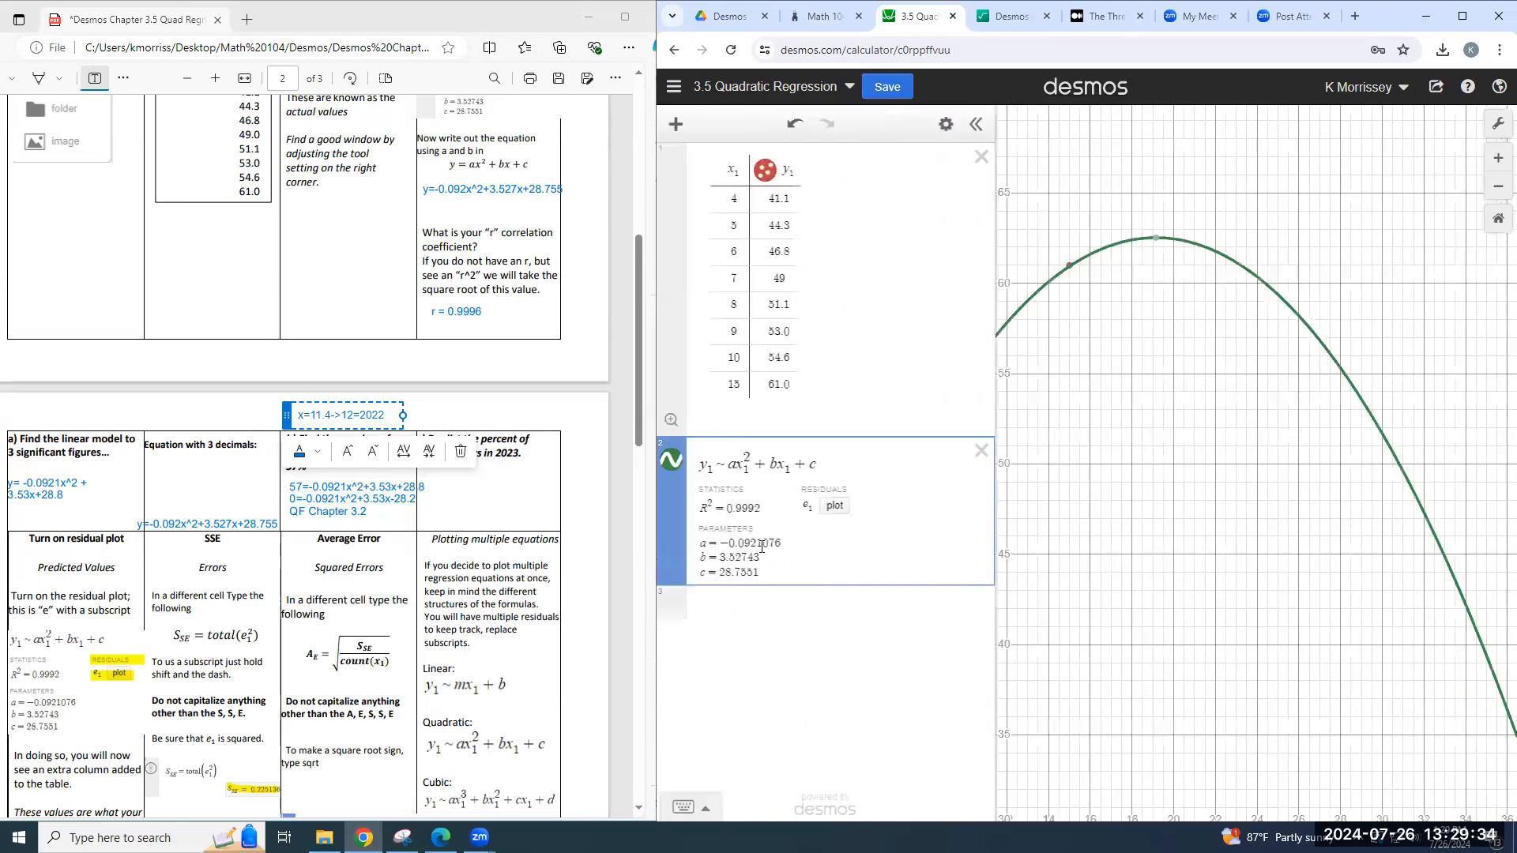
{"action": "left_click", "coordinate": [771, 607]}
{"action": "type", "text": "y = "}
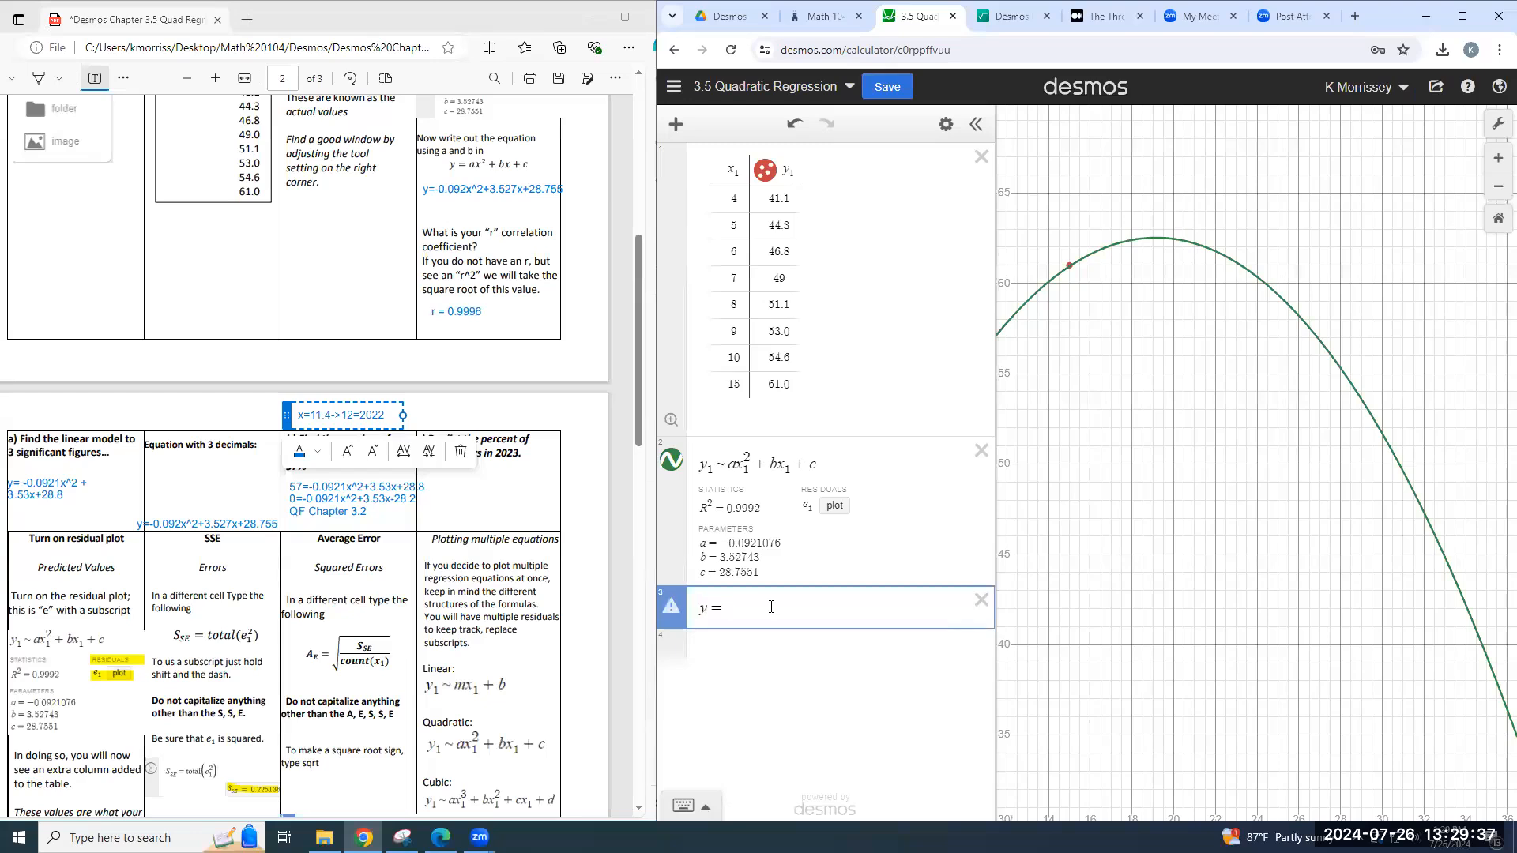
{"action": "type", "text": "57"}
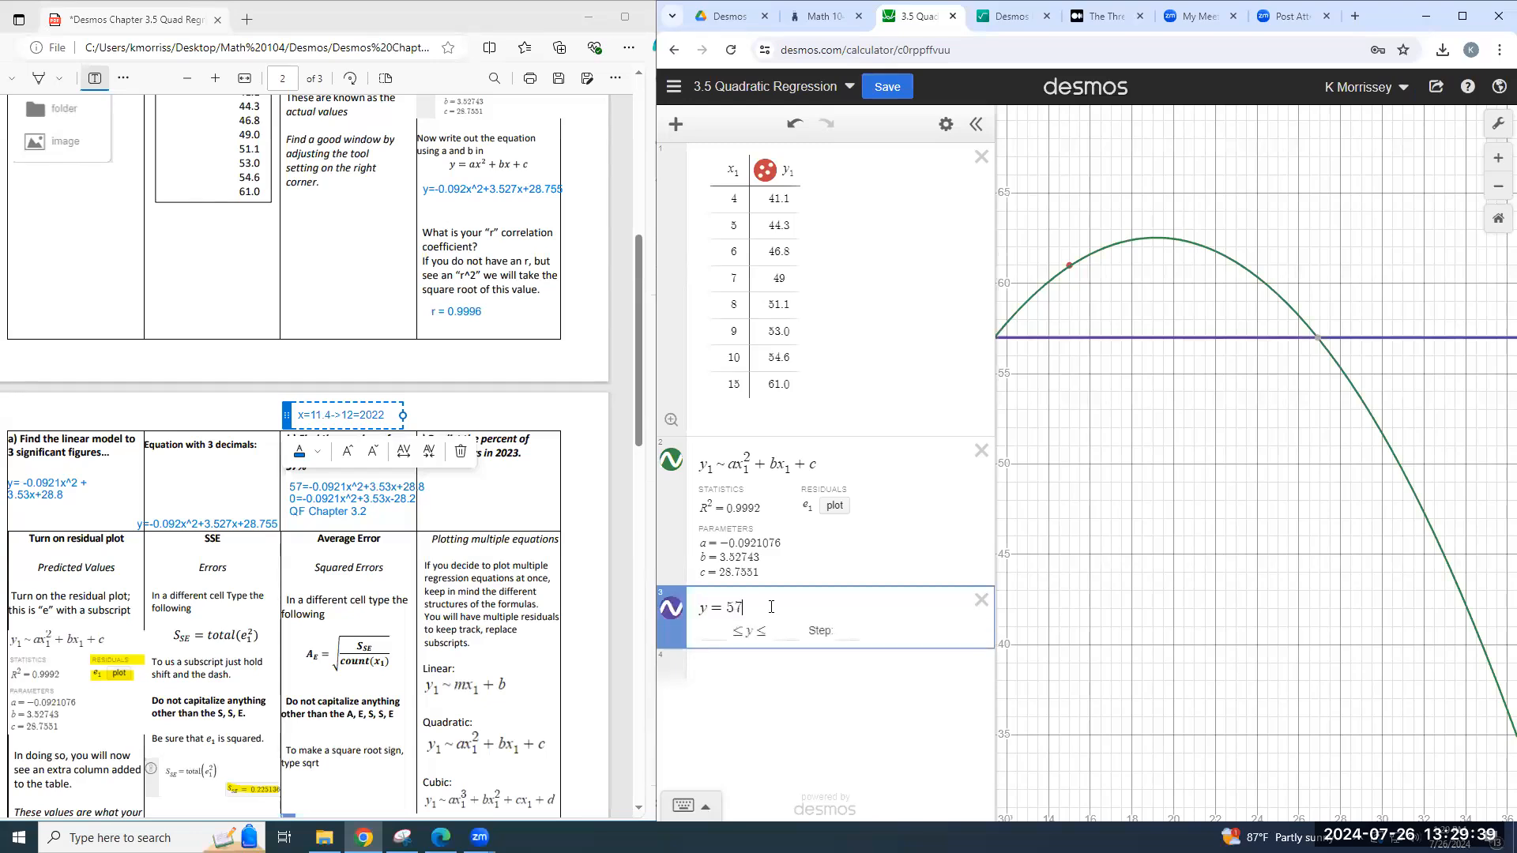
Step: Hide the expression list and display the coordinates of both intersections between the regression curve and the line y = 57
{"action": "left_click", "coordinate": [978, 125]}
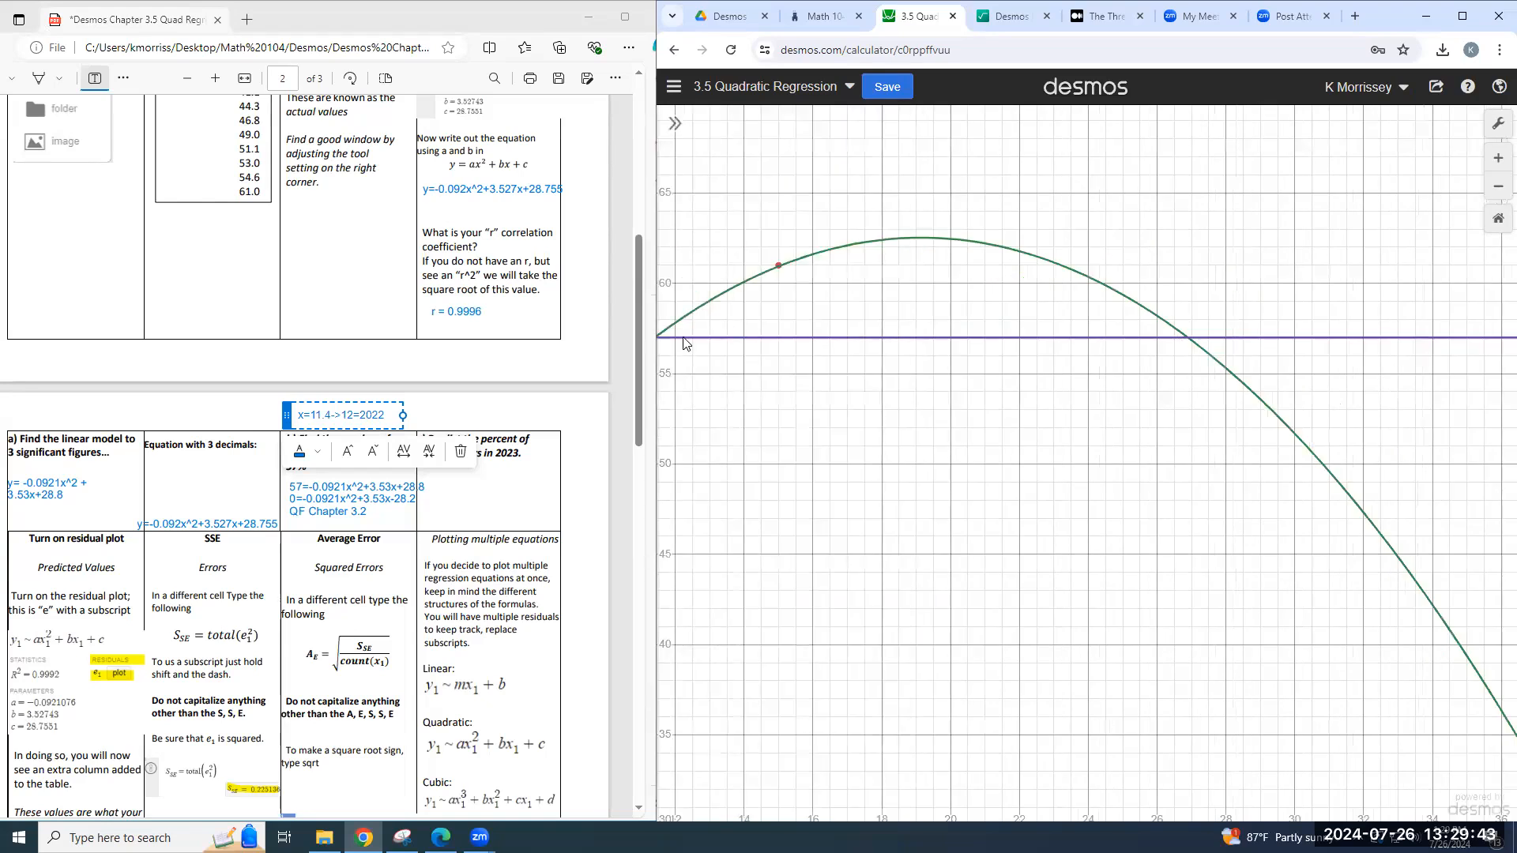
{"action": "left_click", "coordinate": [1189, 341]}
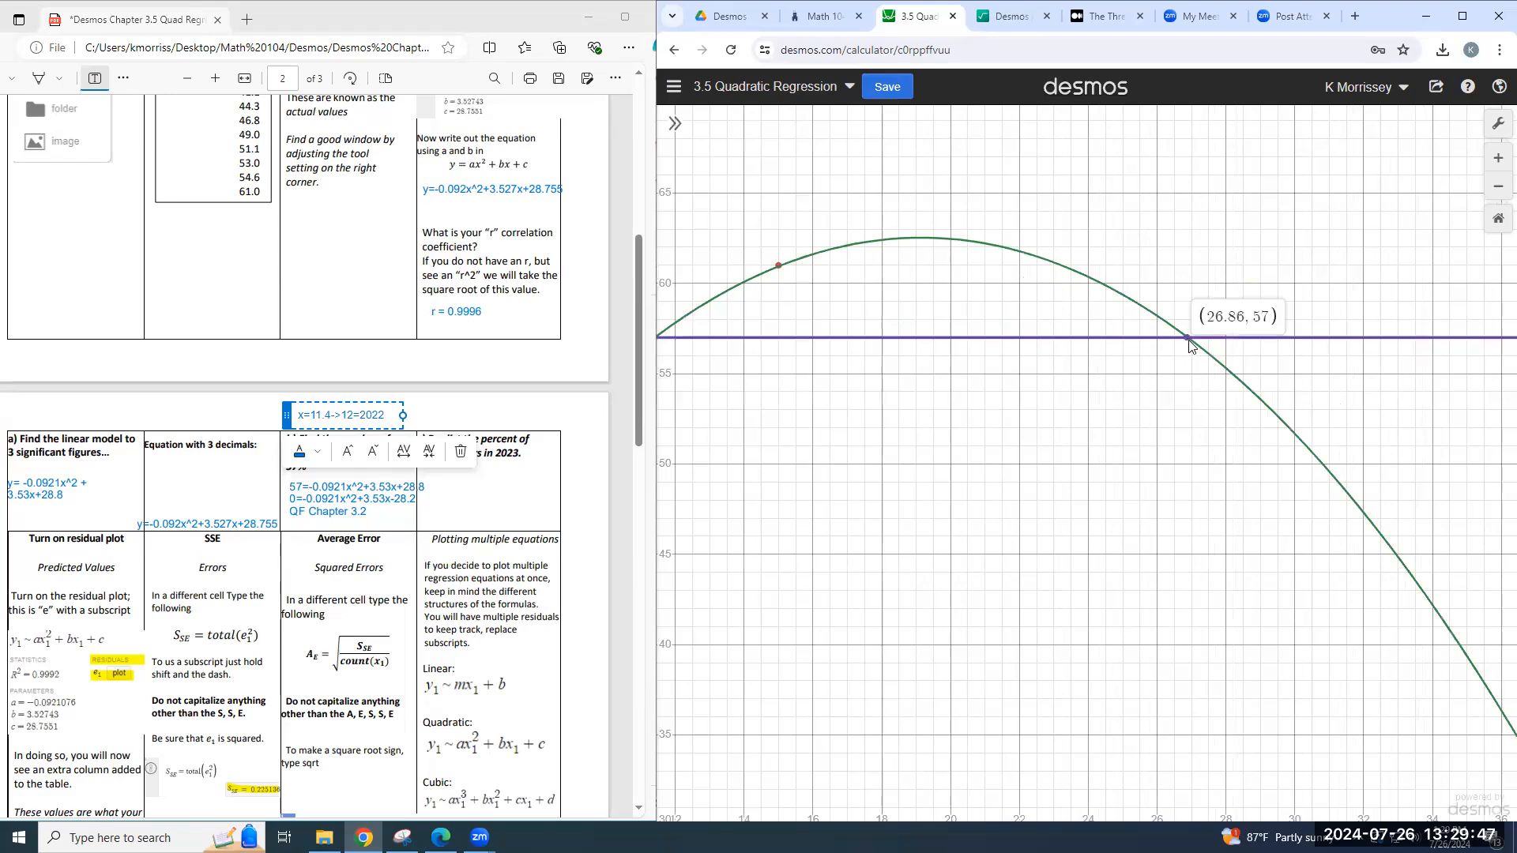
{"action": "left_click", "coordinate": [1189, 341]}
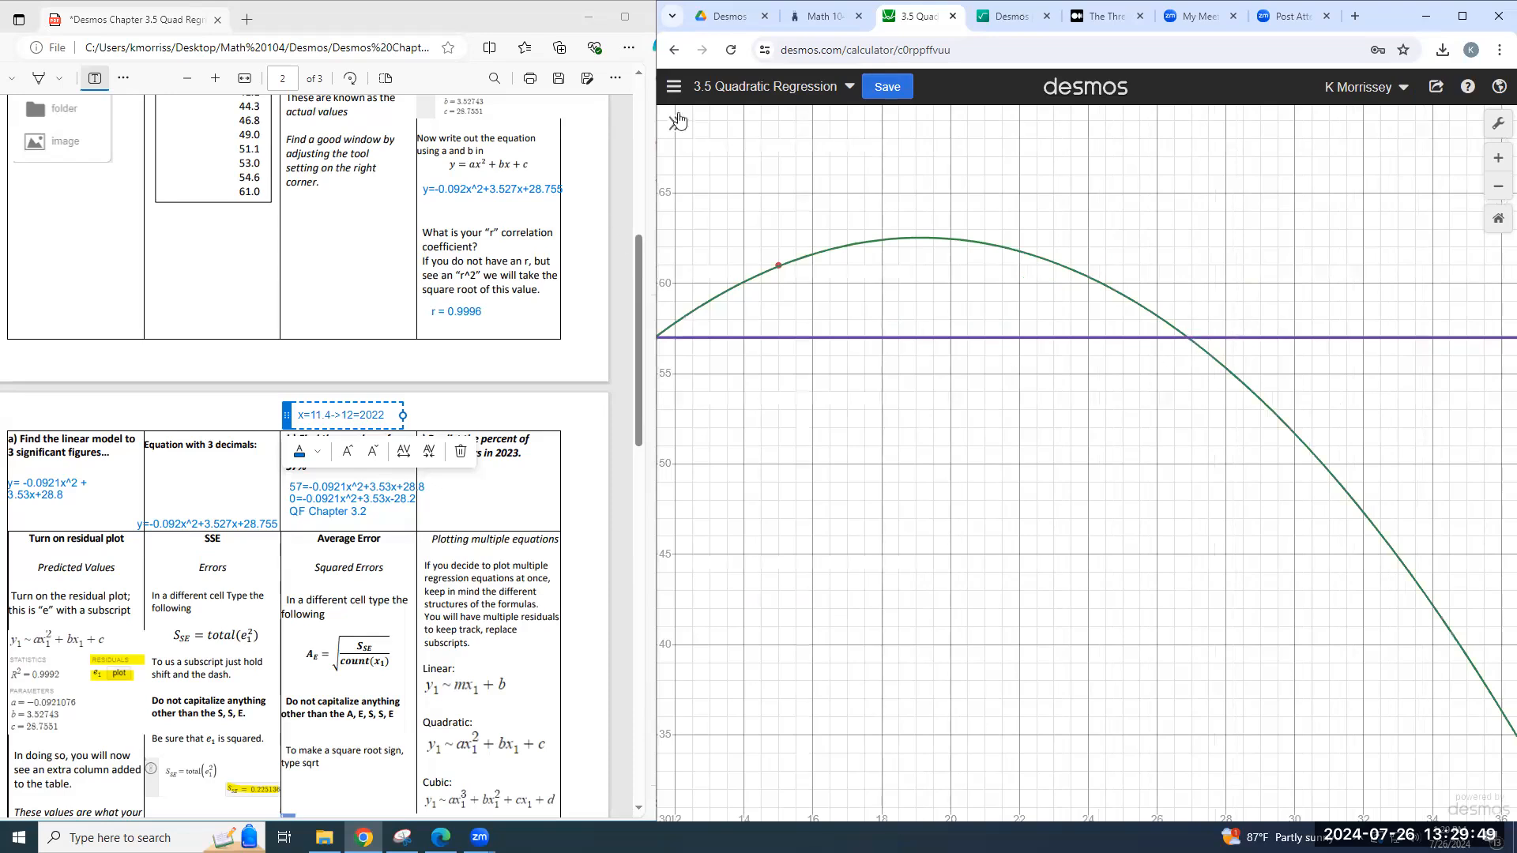
{"action": "left_click", "coordinate": [1498, 218]}
{"action": "left_click", "coordinate": [871, 403]}
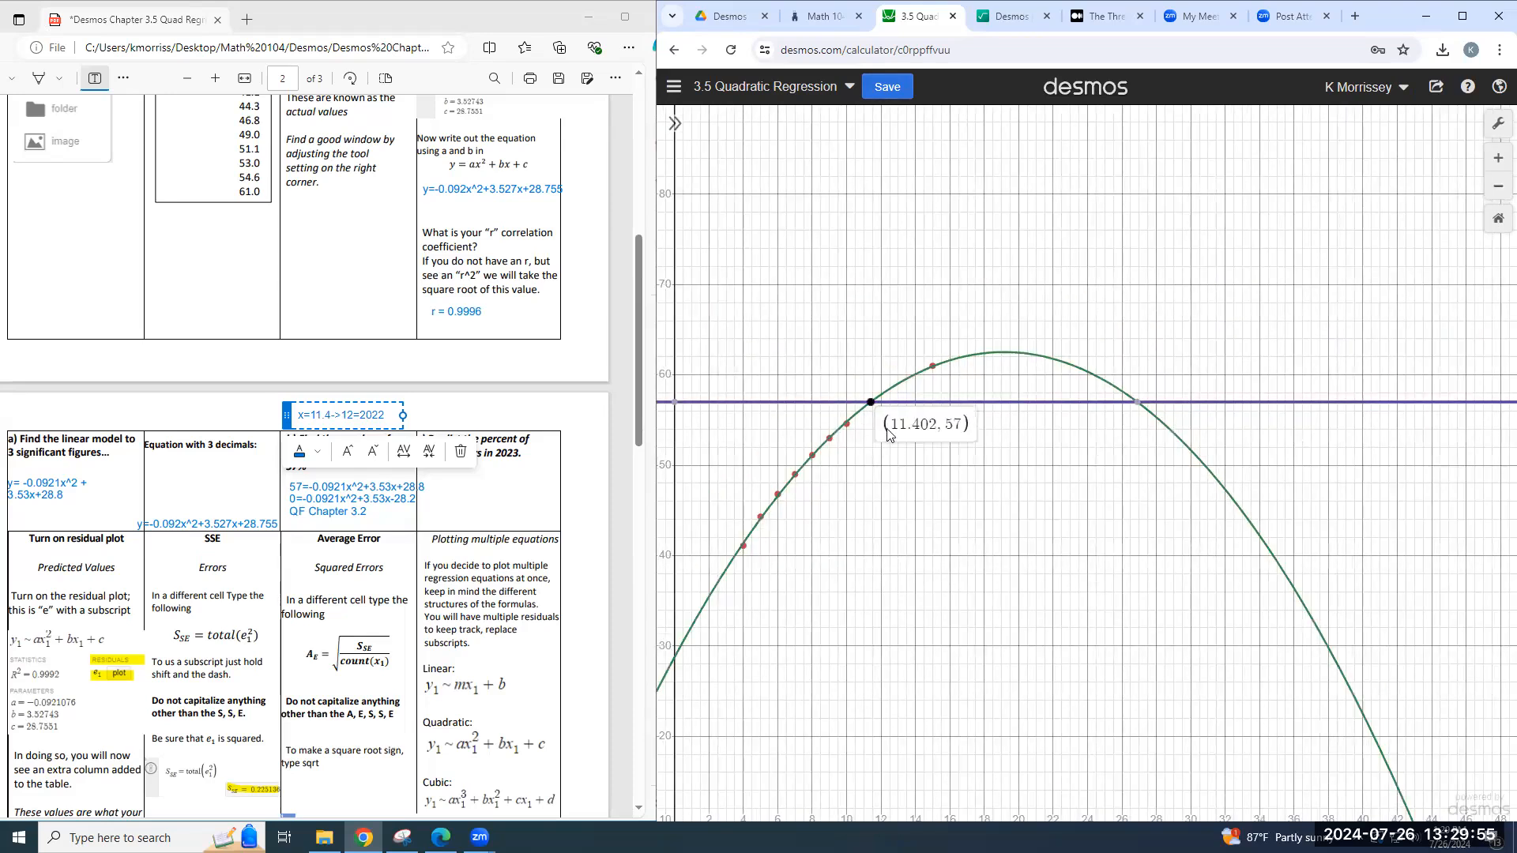
{"action": "left_click", "coordinate": [1138, 403]}
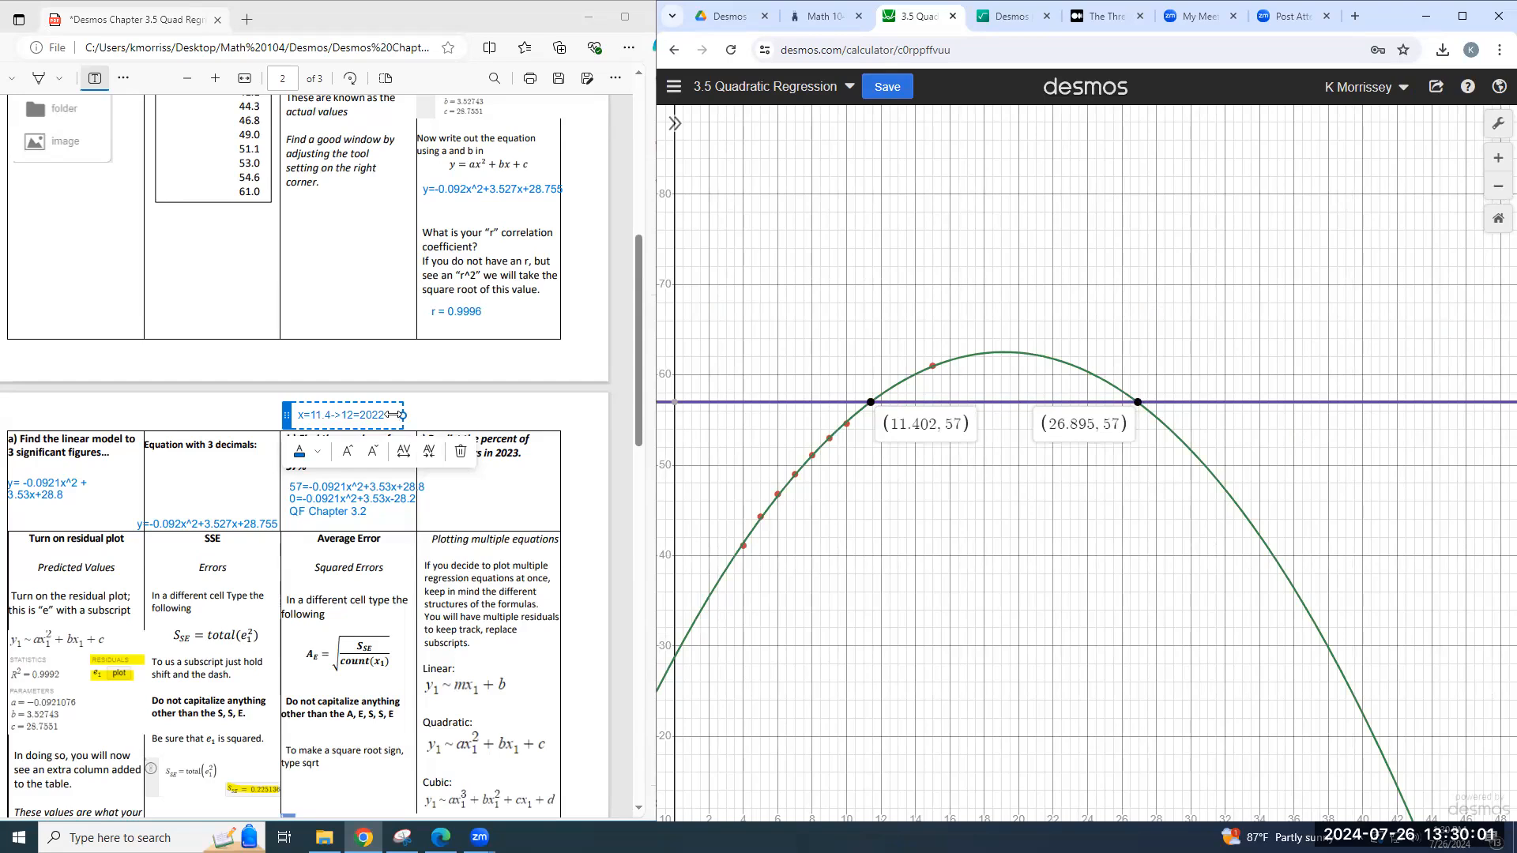
Step: Add the text note x=26.9 -->27 beside the x=11.4 note above the question table
{"action": "left_click", "coordinate": [165, 415]}
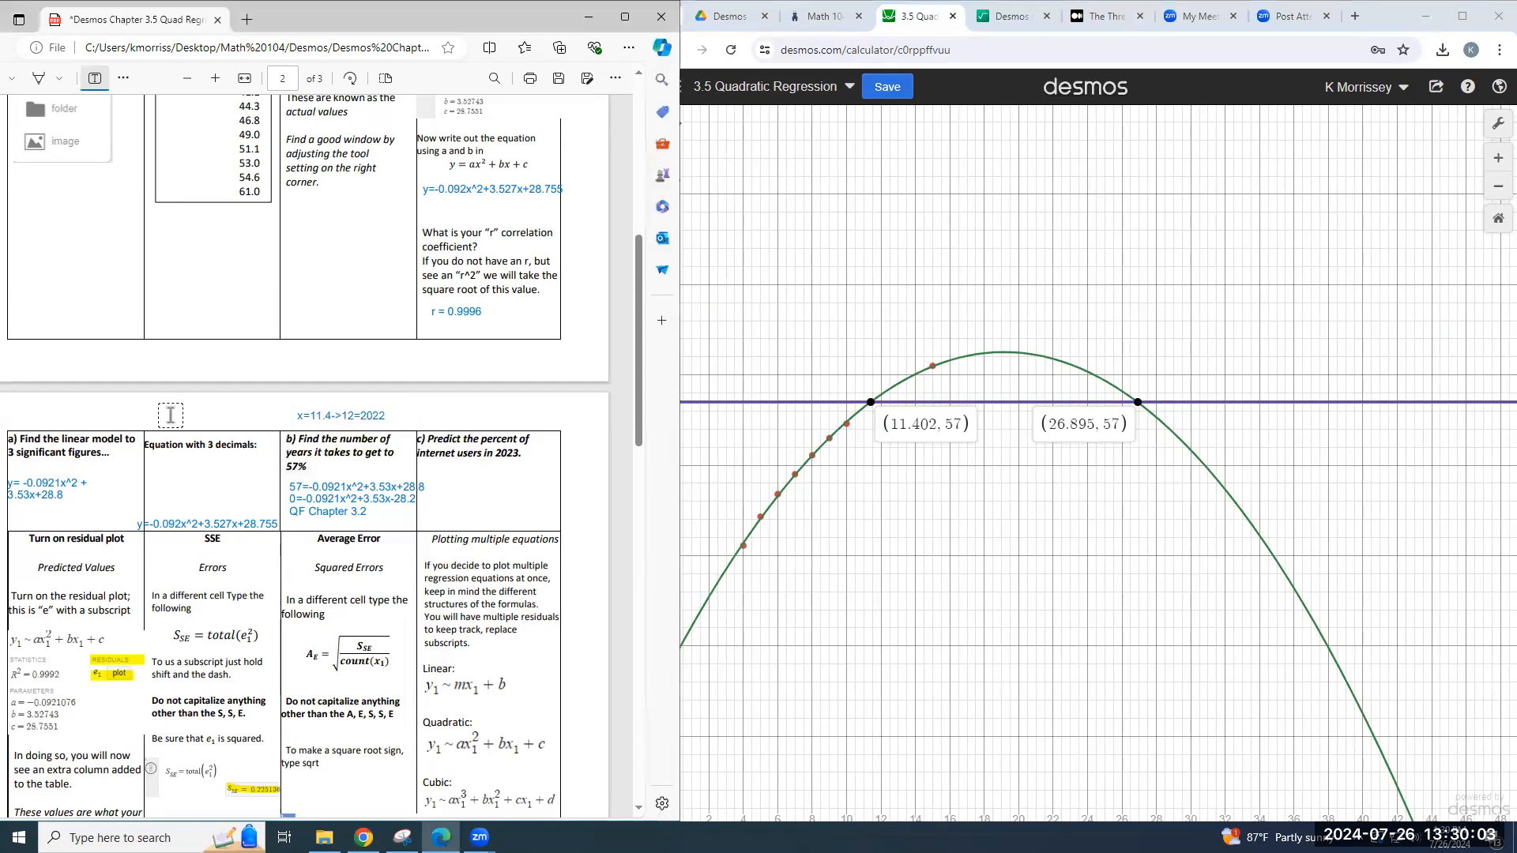
{"action": "left_click", "coordinate": [197, 415]}
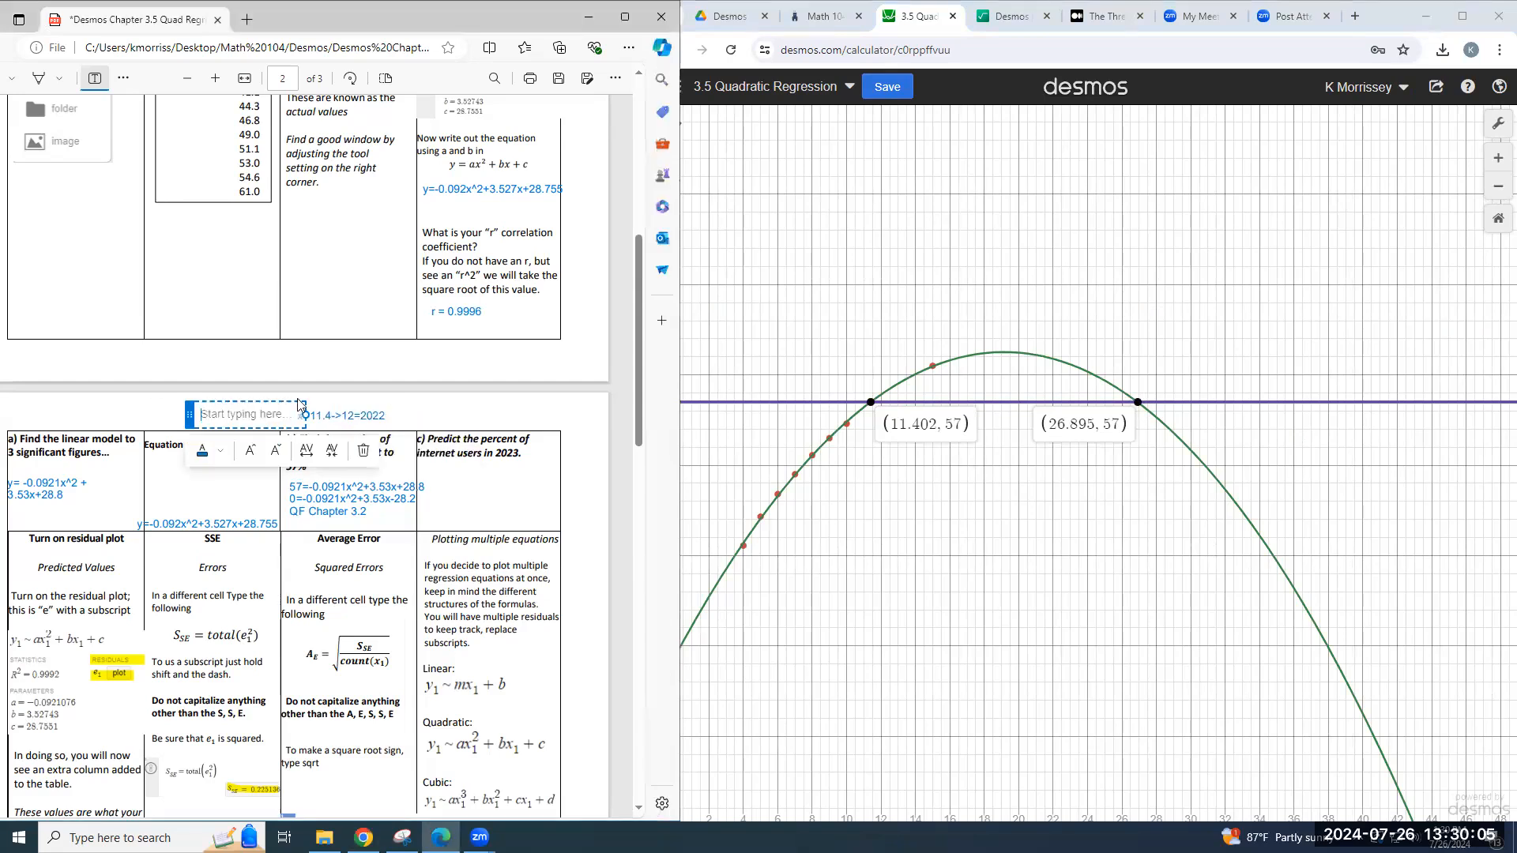
{"action": "type", "text": "x=26.9 -->"}
Step: Compute 2010+27 in the scientific calculator and append =2037 to the x=26.9 note
{"action": "left_click", "coordinate": [999, 16]}
{"action": "key", "text": "Return"}
{"action": "type", "text": "2010 + 2"}
{"action": "key", "text": "BackSpace"}
{"action": "key", "text": "BackSpace"}
{"action": "type", "text": "10+27"}
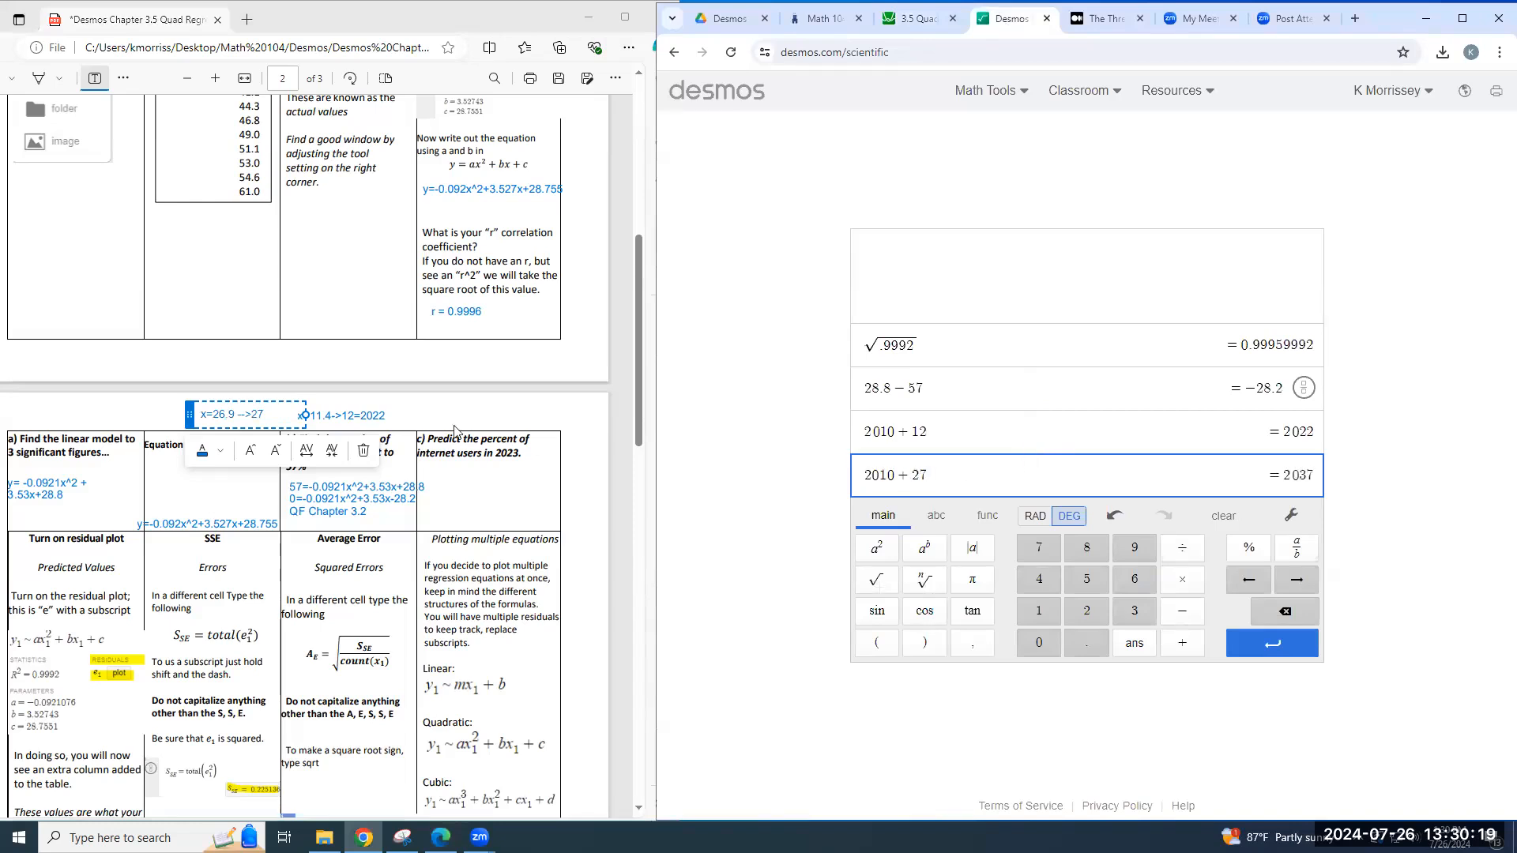
{"action": "left_click", "coordinate": [324, 408]}
{"action": "type", "text": "2037"}
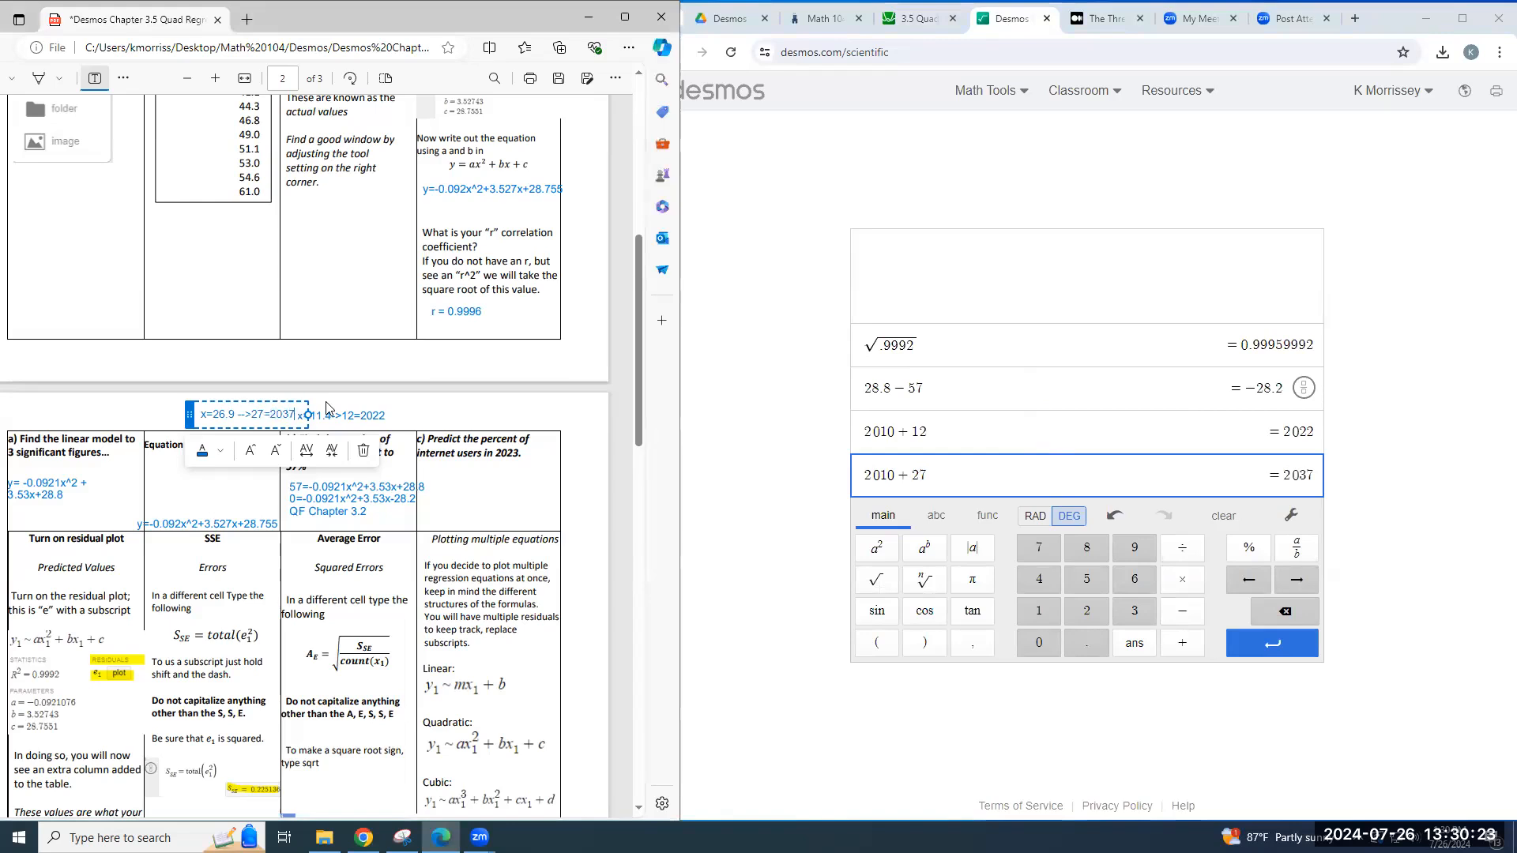
{"action": "left_click", "coordinate": [399, 422]}
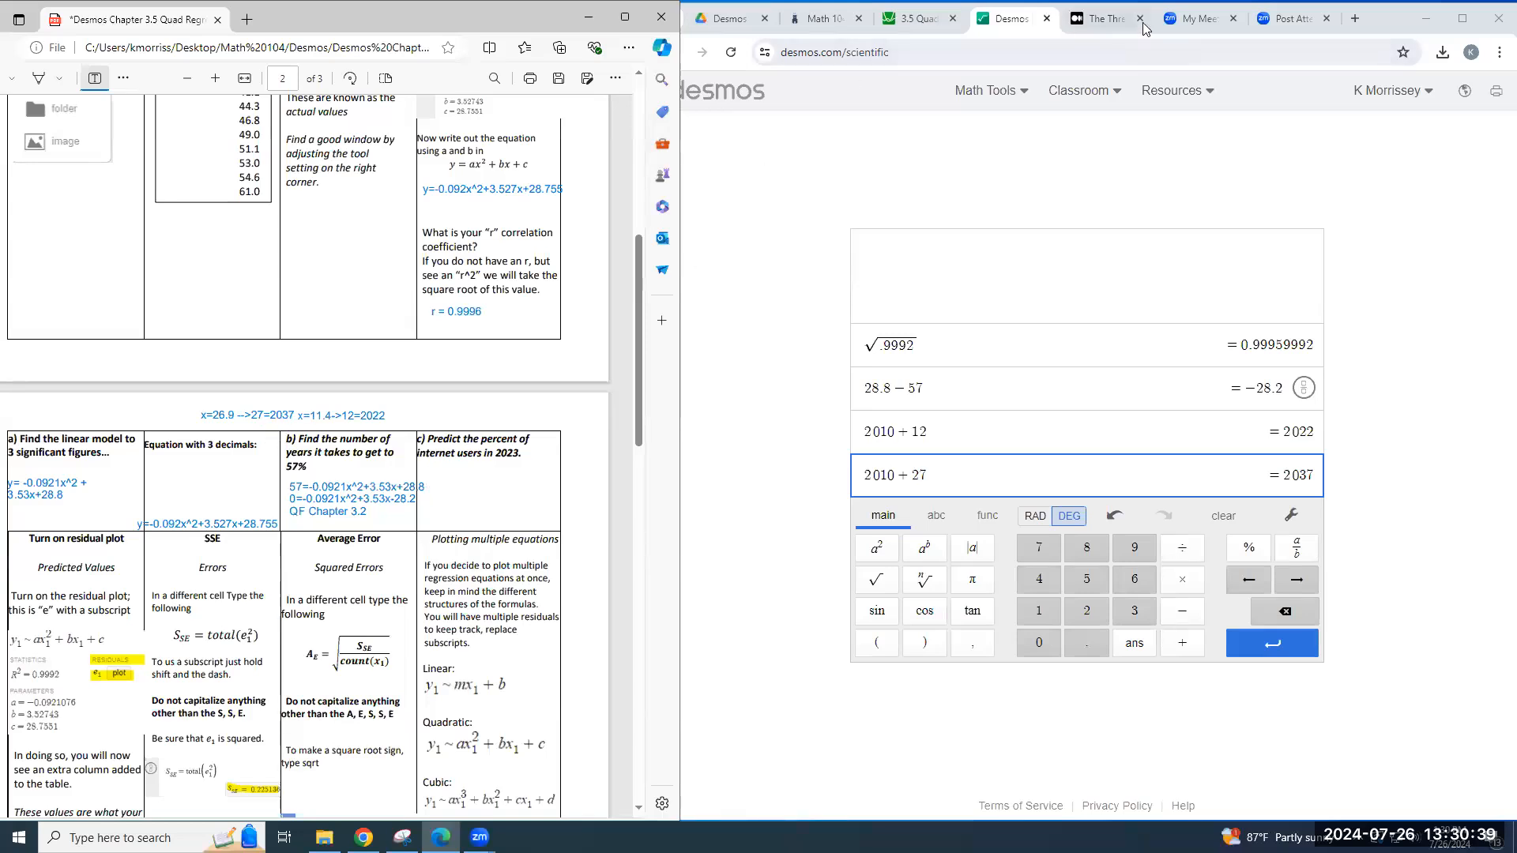
Step: Return to the regression graph, show the expression list and delete the y = 57 expression
{"action": "left_click", "coordinate": [935, 21]}
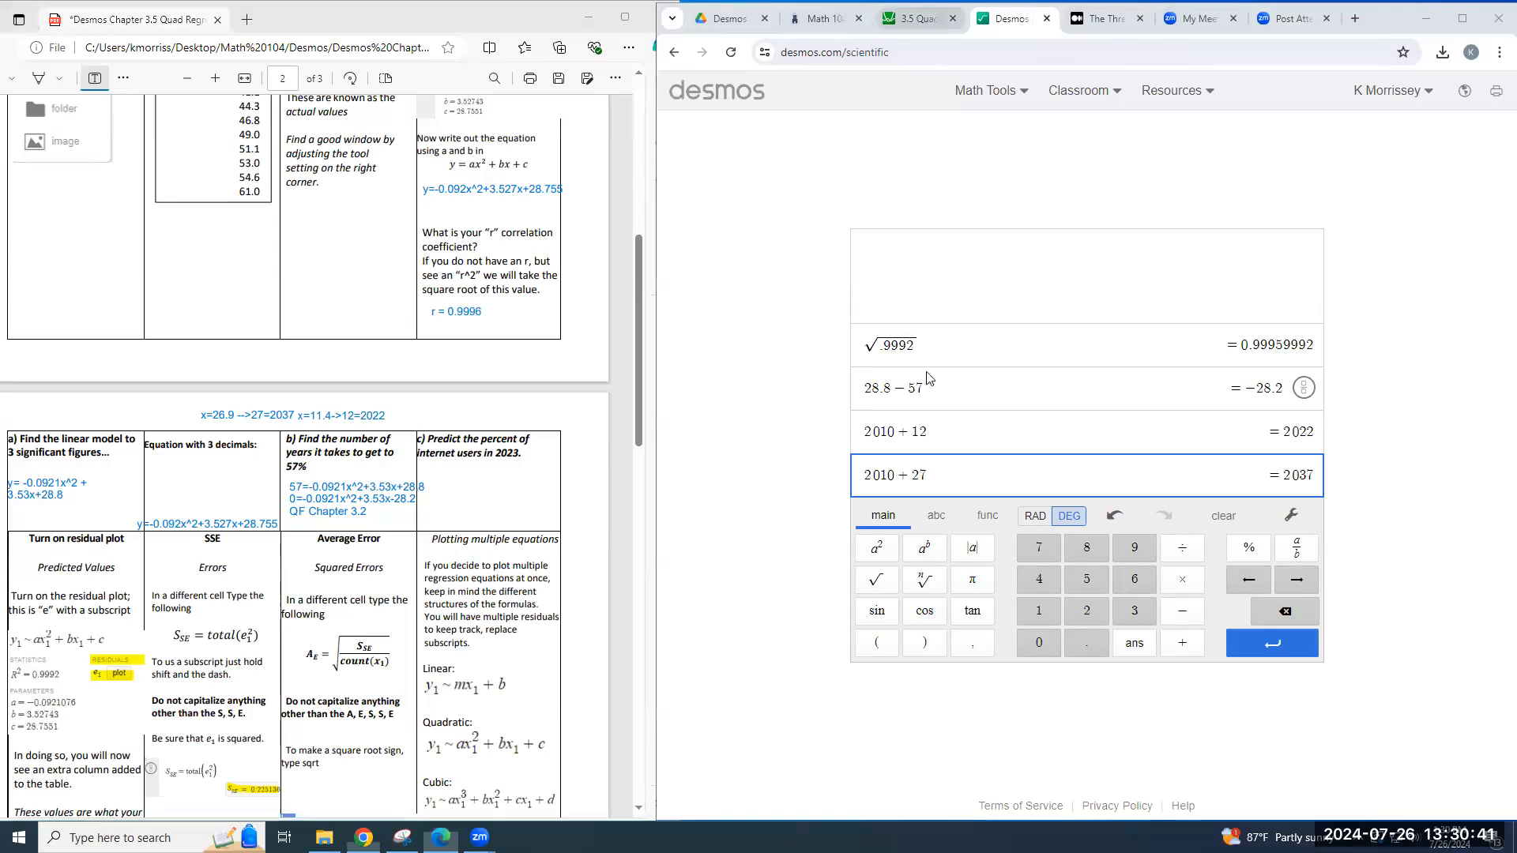
{"action": "left_click", "coordinate": [676, 126]}
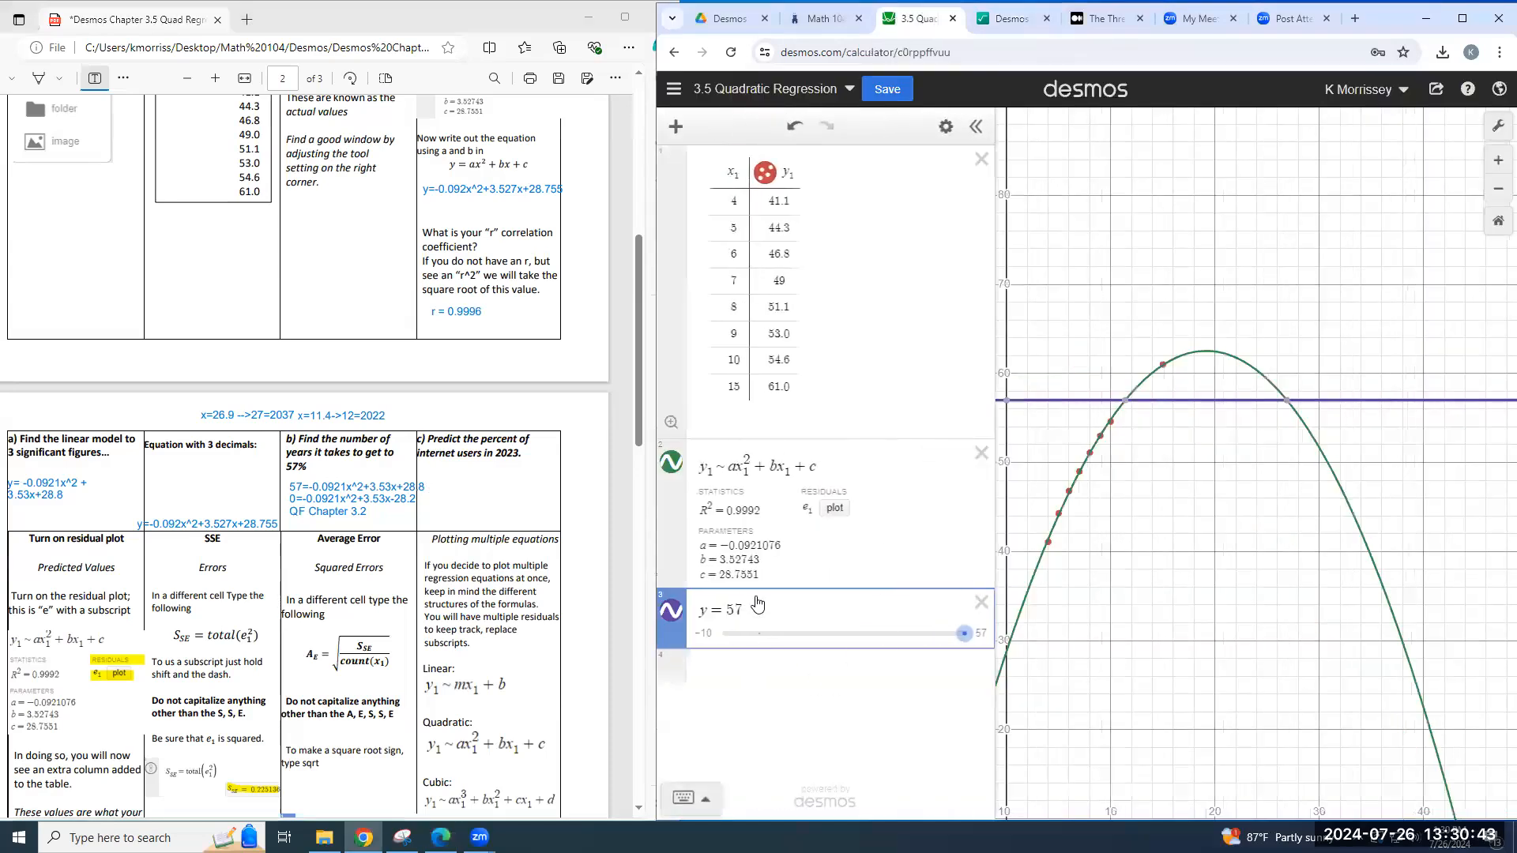
{"action": "left_click", "coordinate": [705, 633]}
{"action": "left_click_drag", "start_coordinate": [731, 624], "coordinate": [693, 624]}
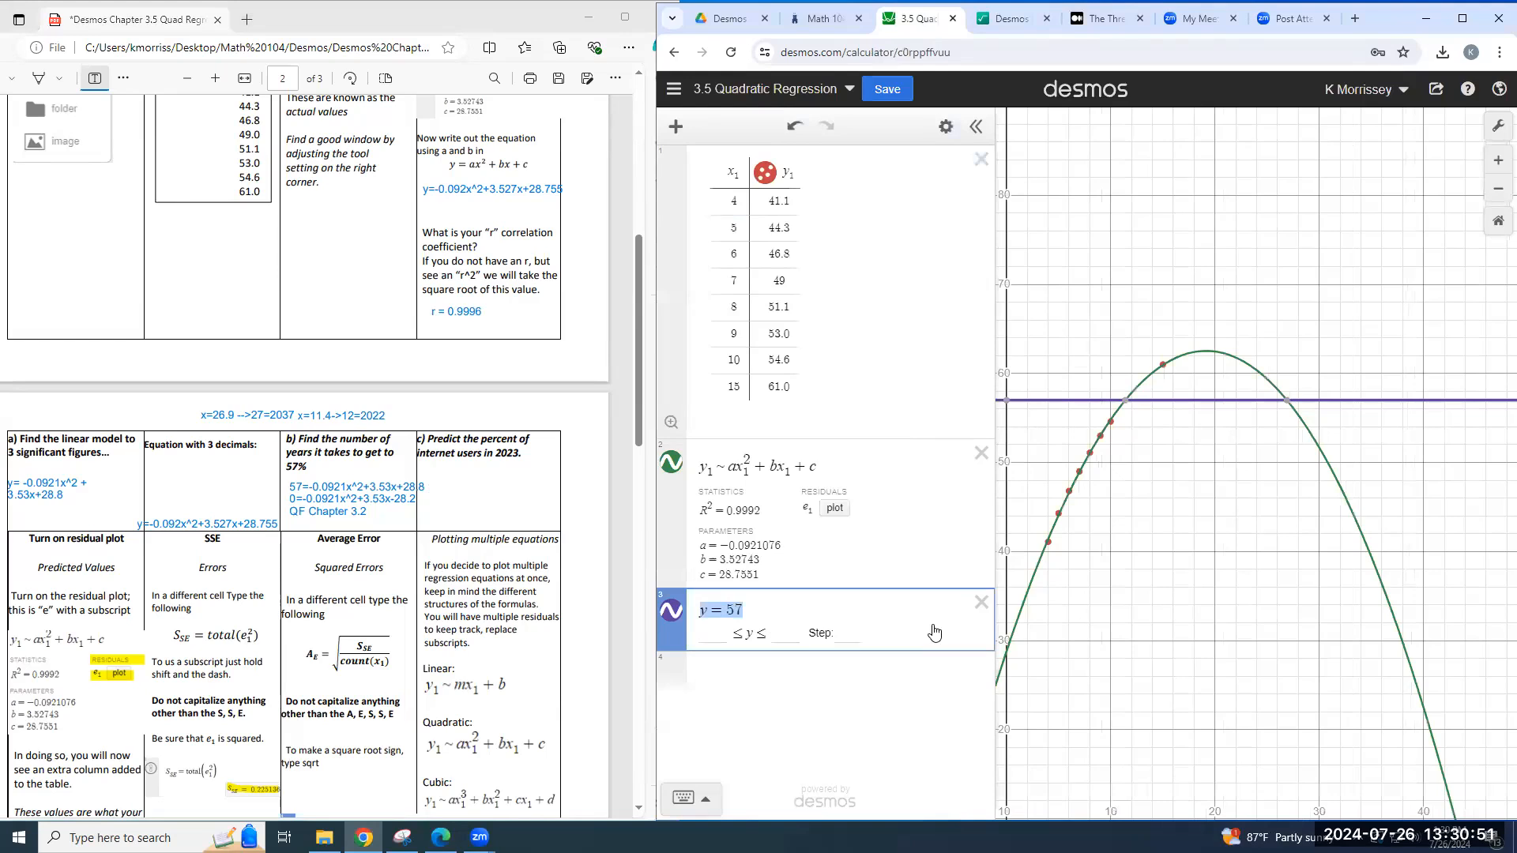
{"action": "key", "text": "BackSpace"}
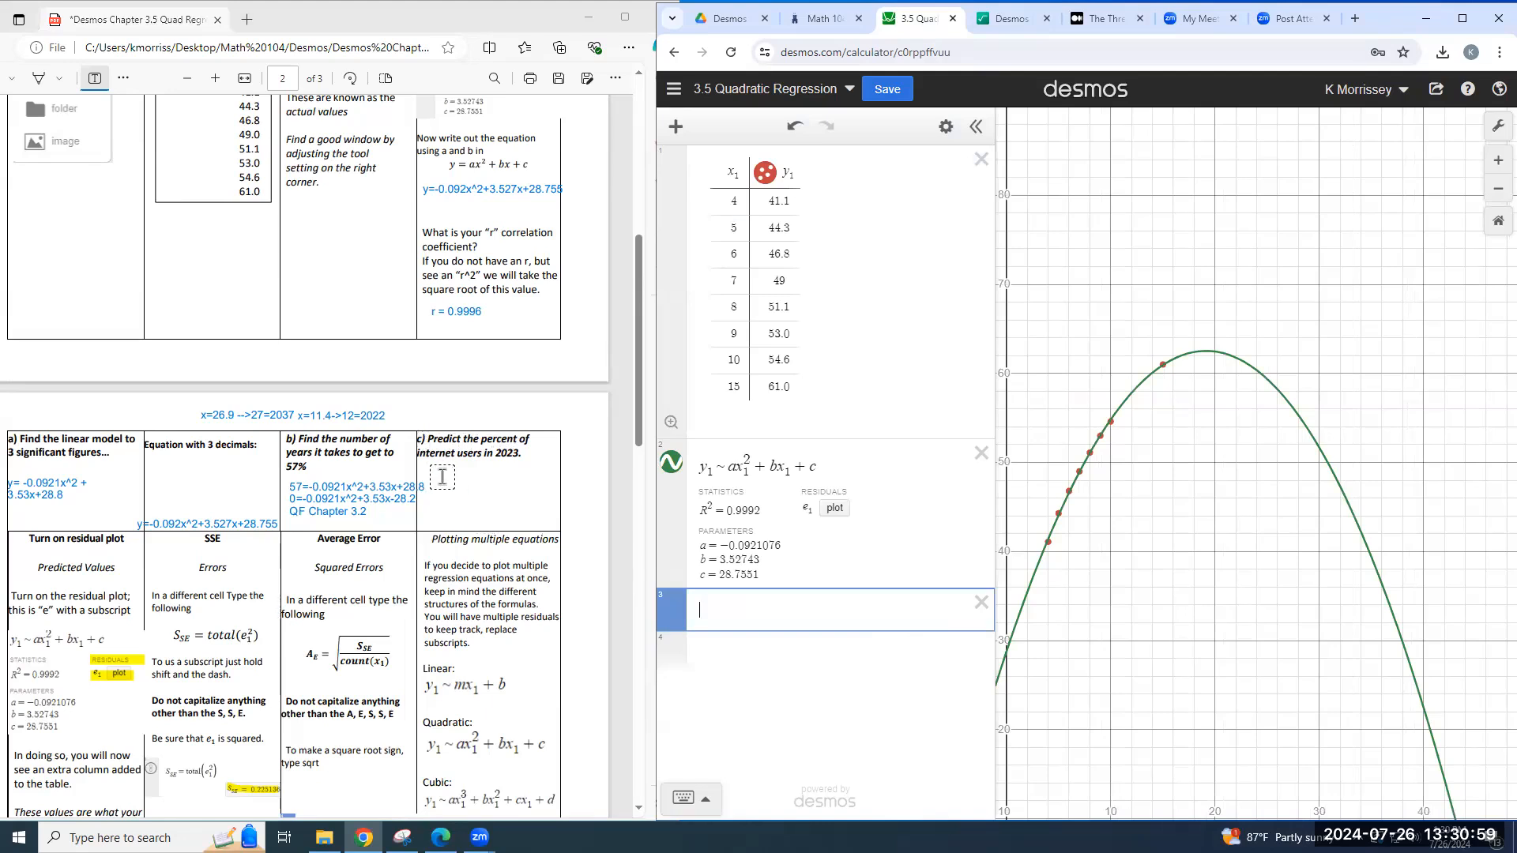
Step: Compute 2023-2010 in the scientific calculator and record x=13 as a text note under question c
{"action": "left_click", "coordinate": [441, 471]}
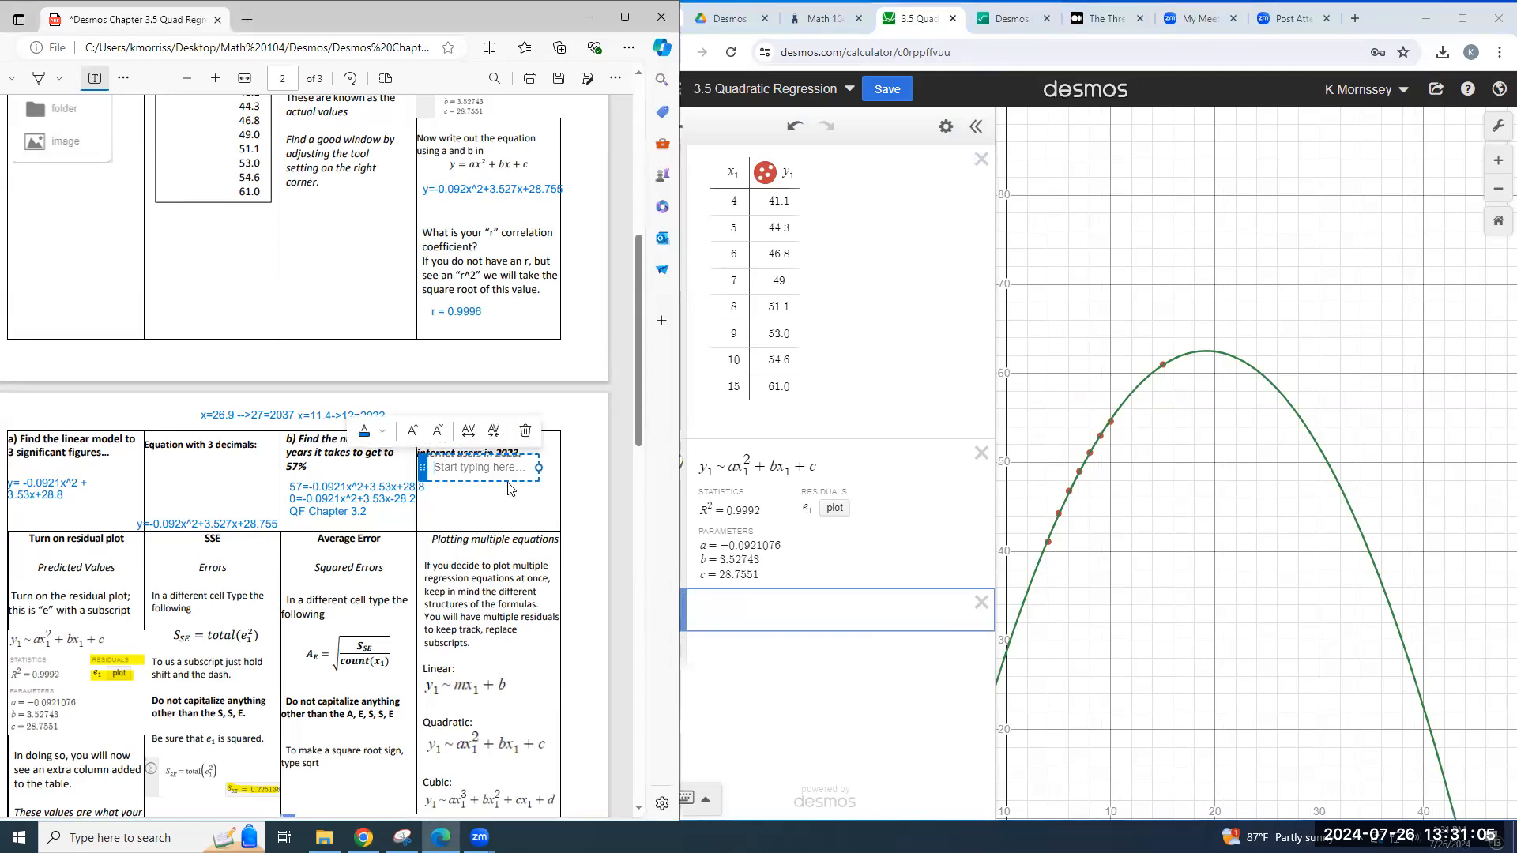
{"action": "type", "text": "x="}
{"action": "left_click", "coordinate": [1019, 19]}
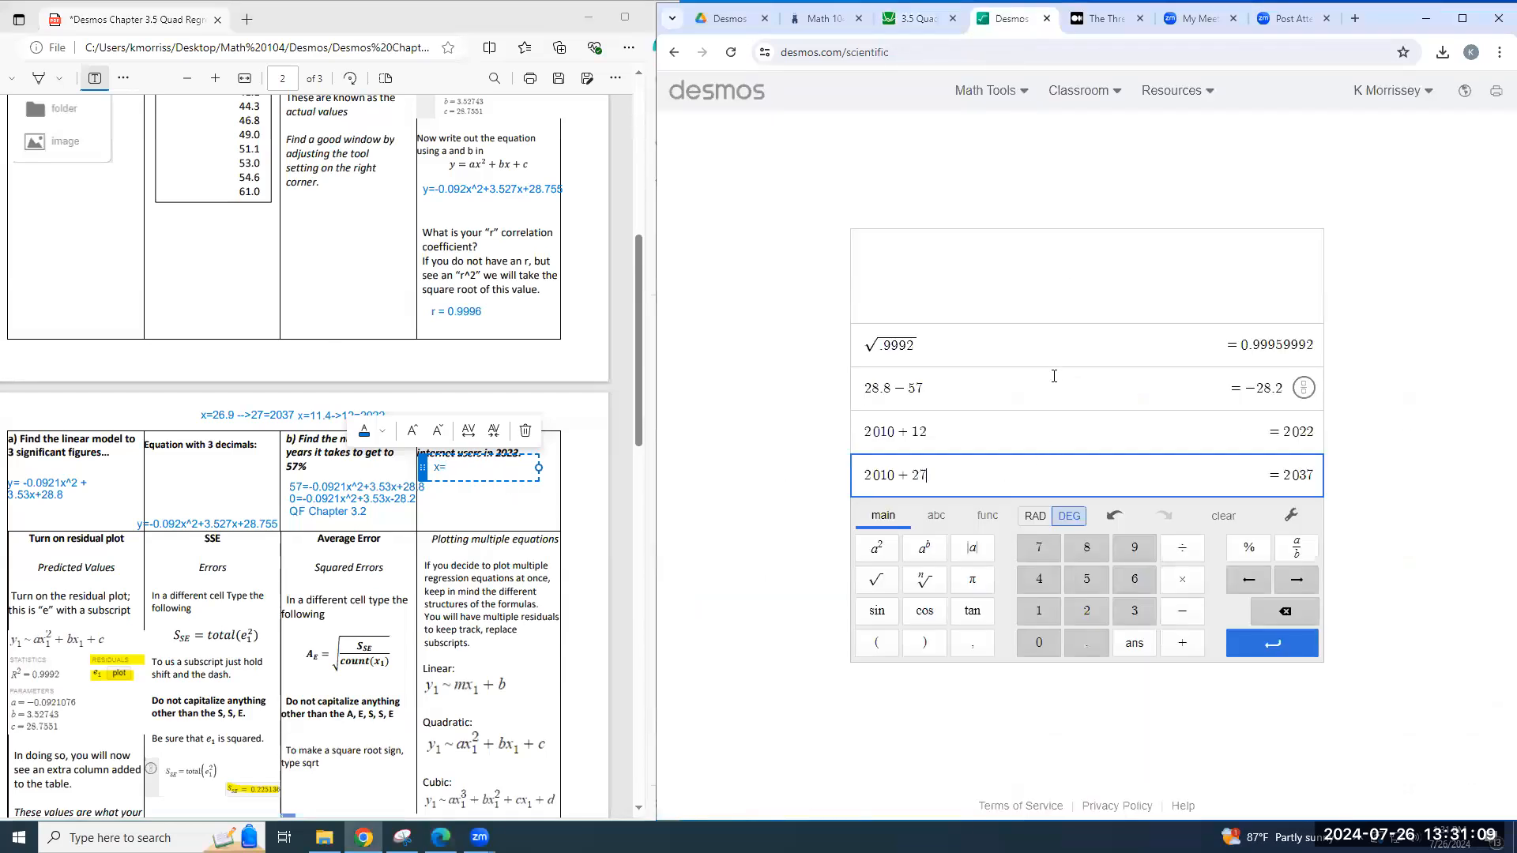
{"action": "key", "text": "Return"}
{"action": "type", "text": "20"}
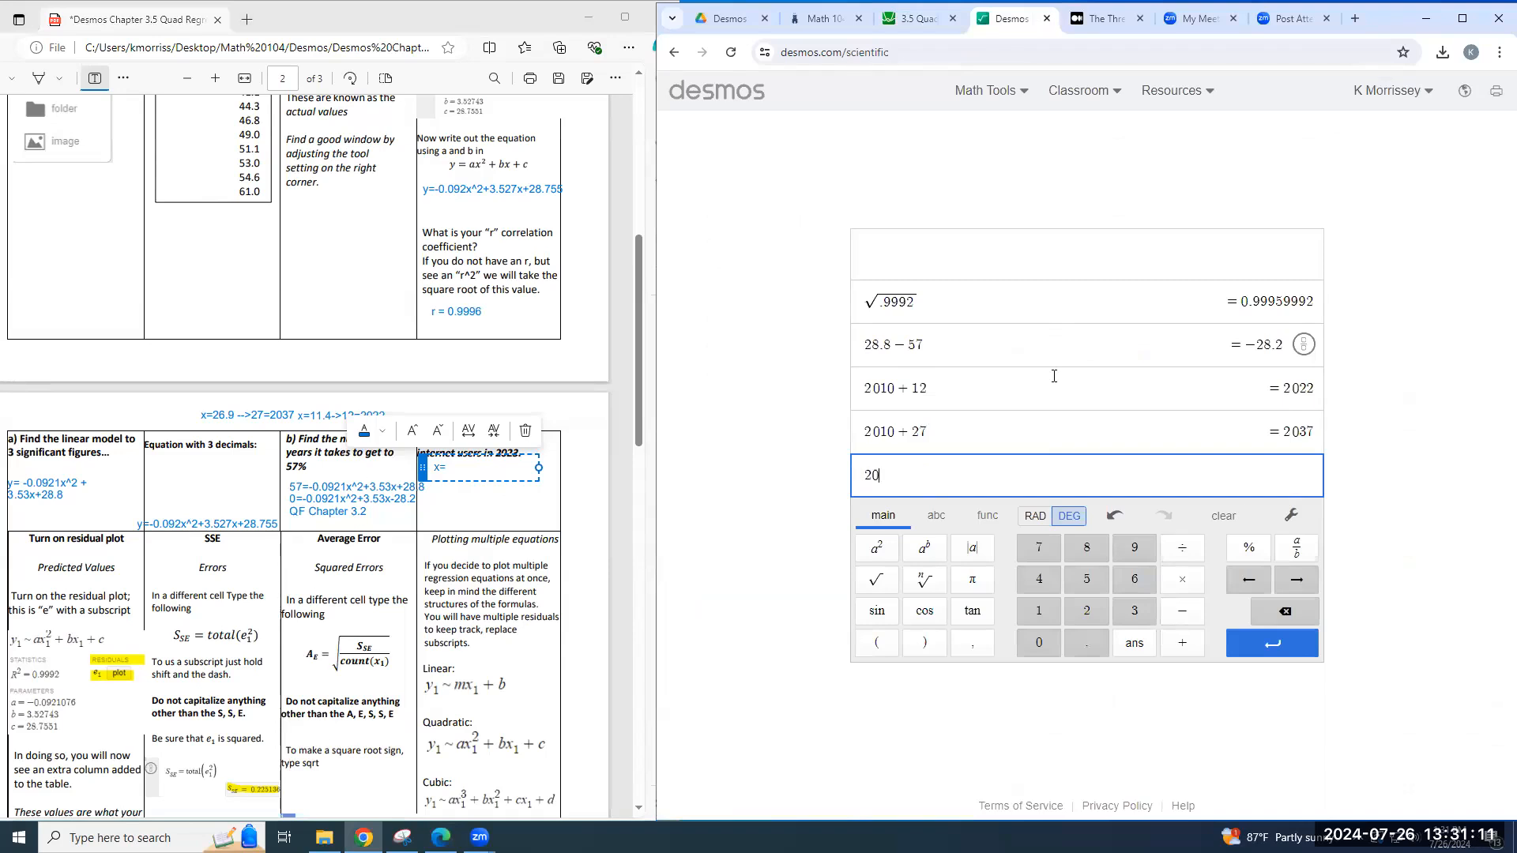
{"action": "type", "text": "23-2010"}
{"action": "left_click", "coordinate": [471, 466]}
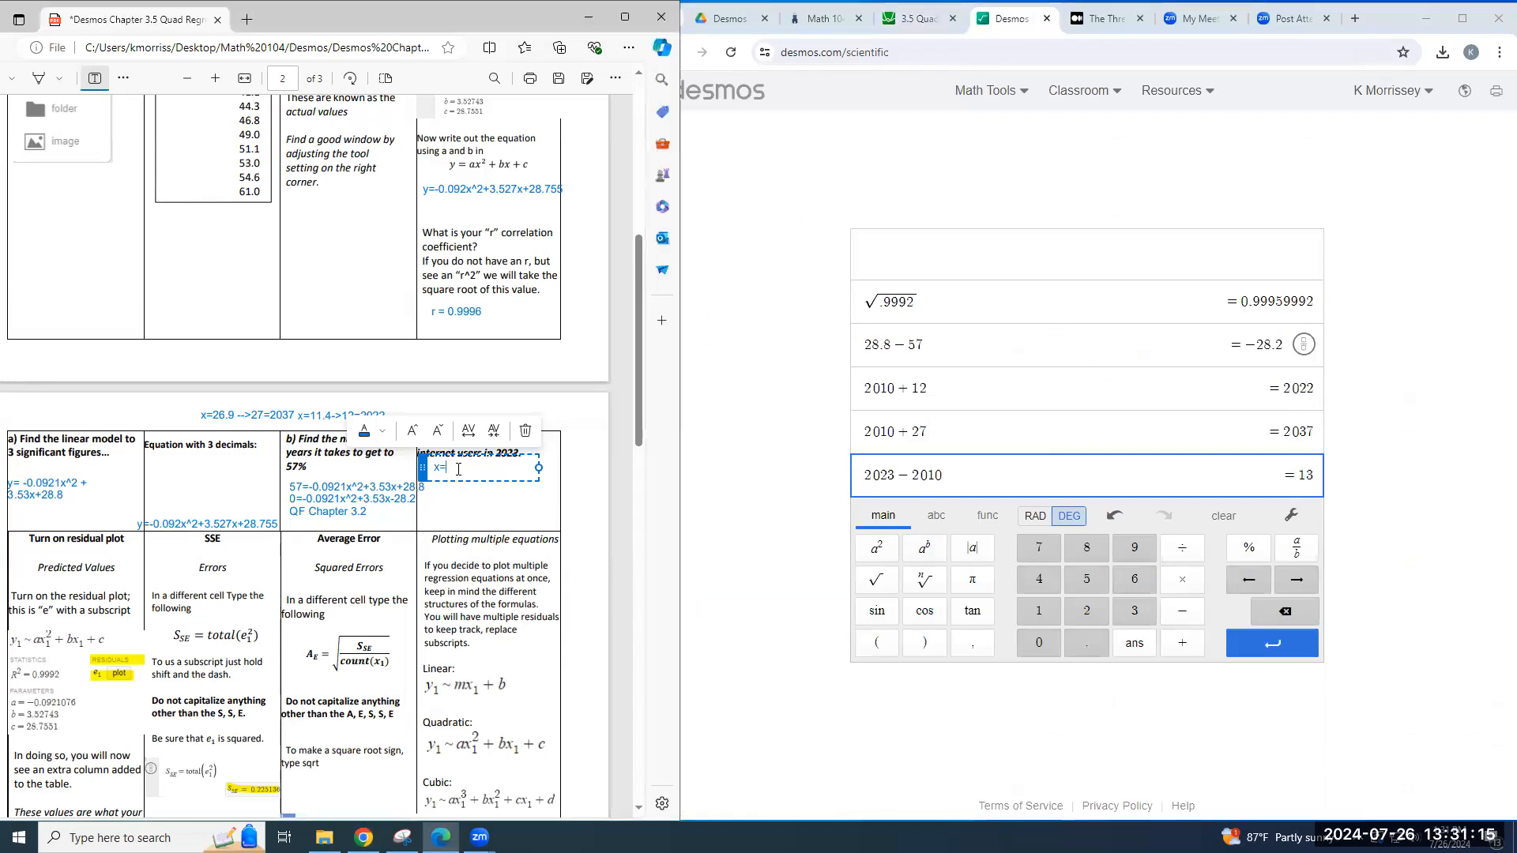
{"action": "type", "text": "13"}
{"action": "left_click", "coordinate": [489, 503]}
{"action": "left_click", "coordinate": [427, 503]}
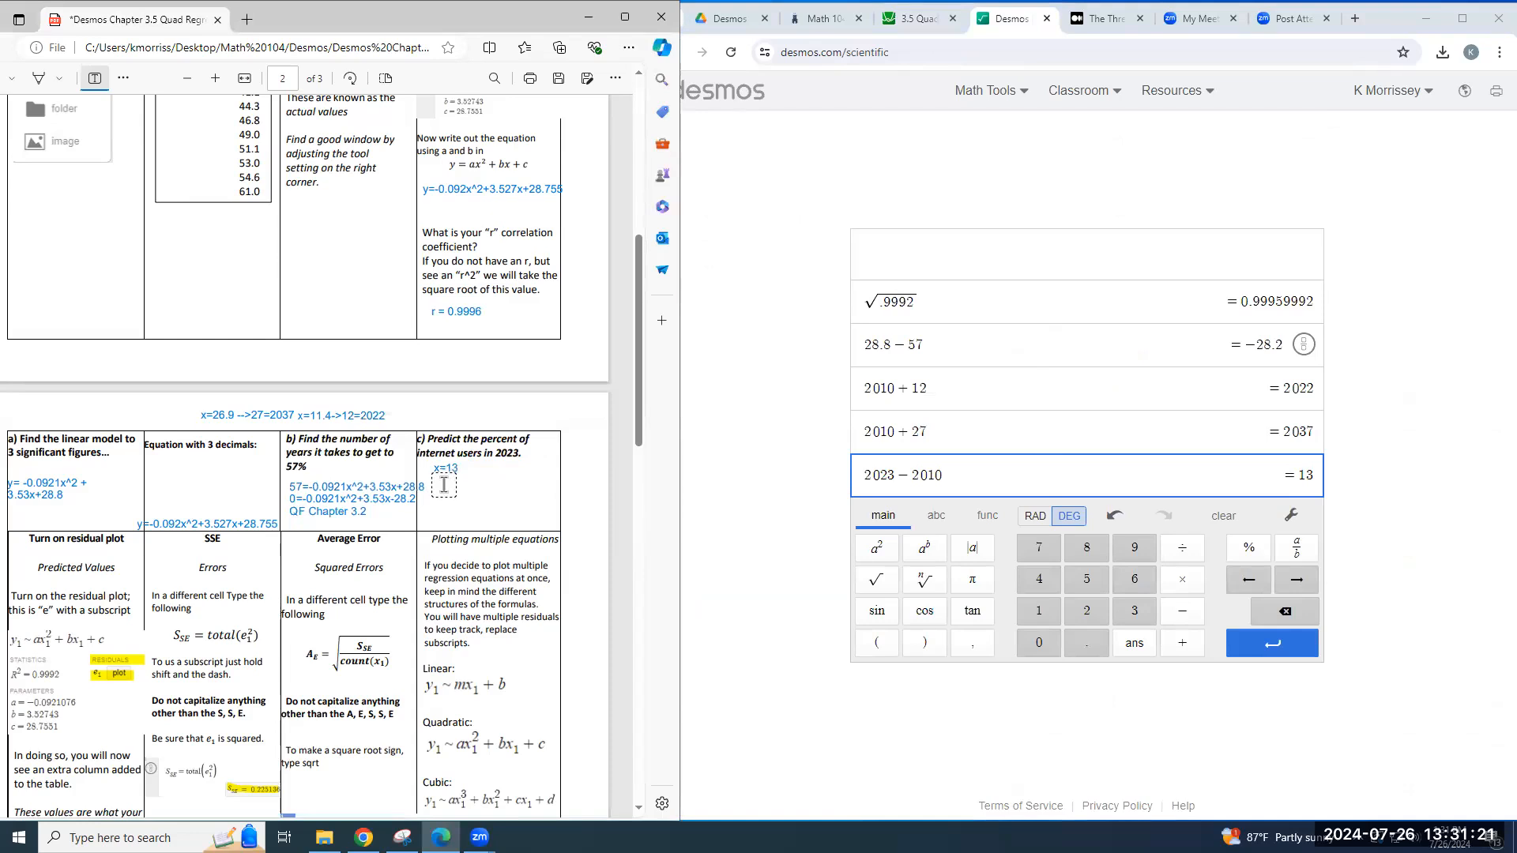
Step: Add the text note y=-0.0921(13)^2+3.53(13)+28.8 below x=13 in the question c cell
{"action": "left_click", "coordinate": [444, 485]}
{"action": "type", "text": "y="}
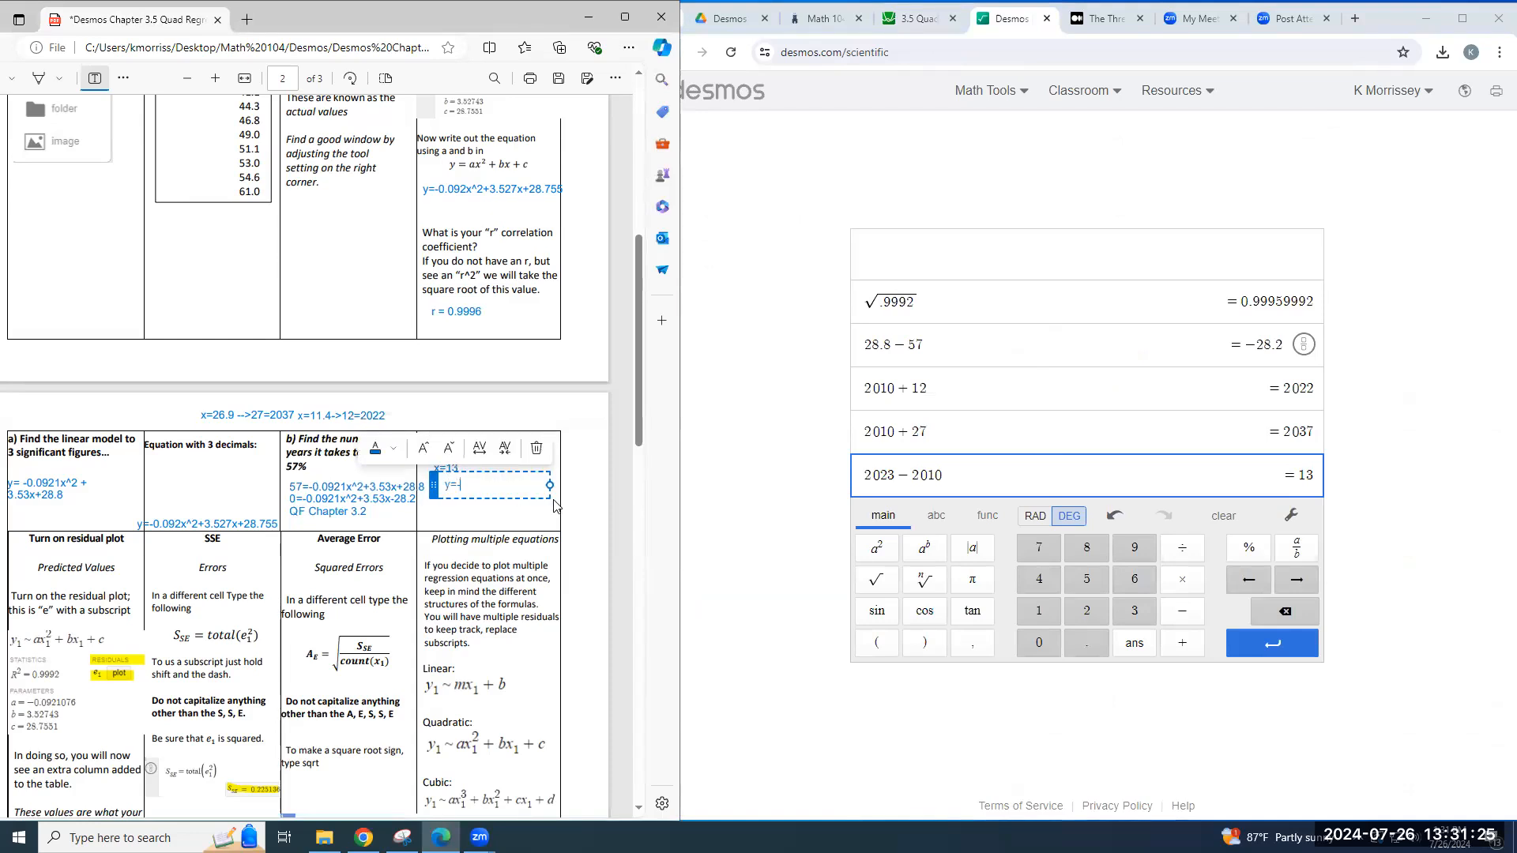
{"action": "type", "text": "-0.0921(13)^2+3.53(13)"}
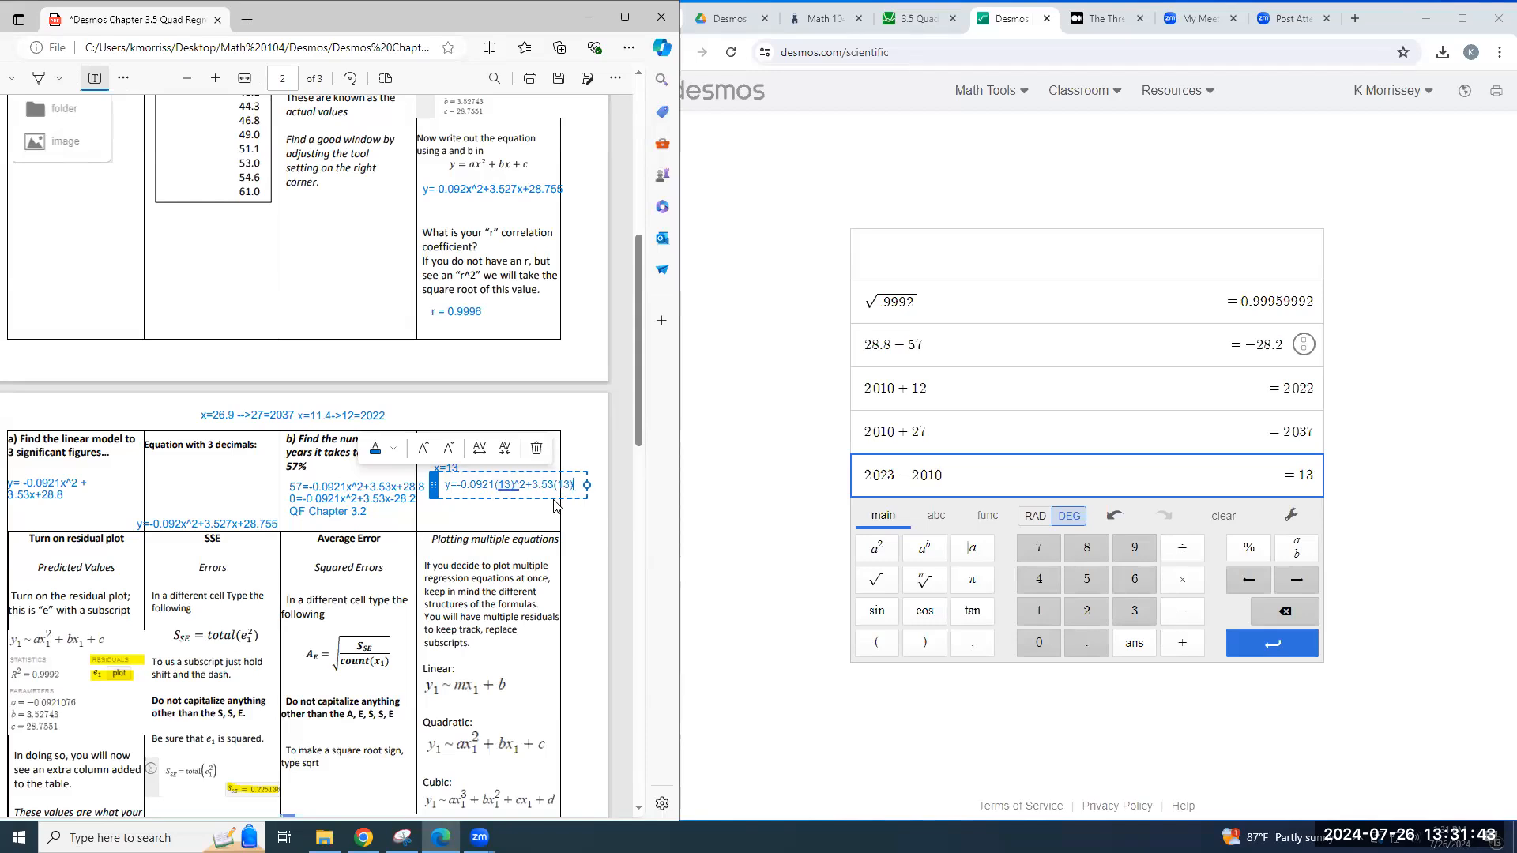
{"action": "type", "text": "+28.8"}
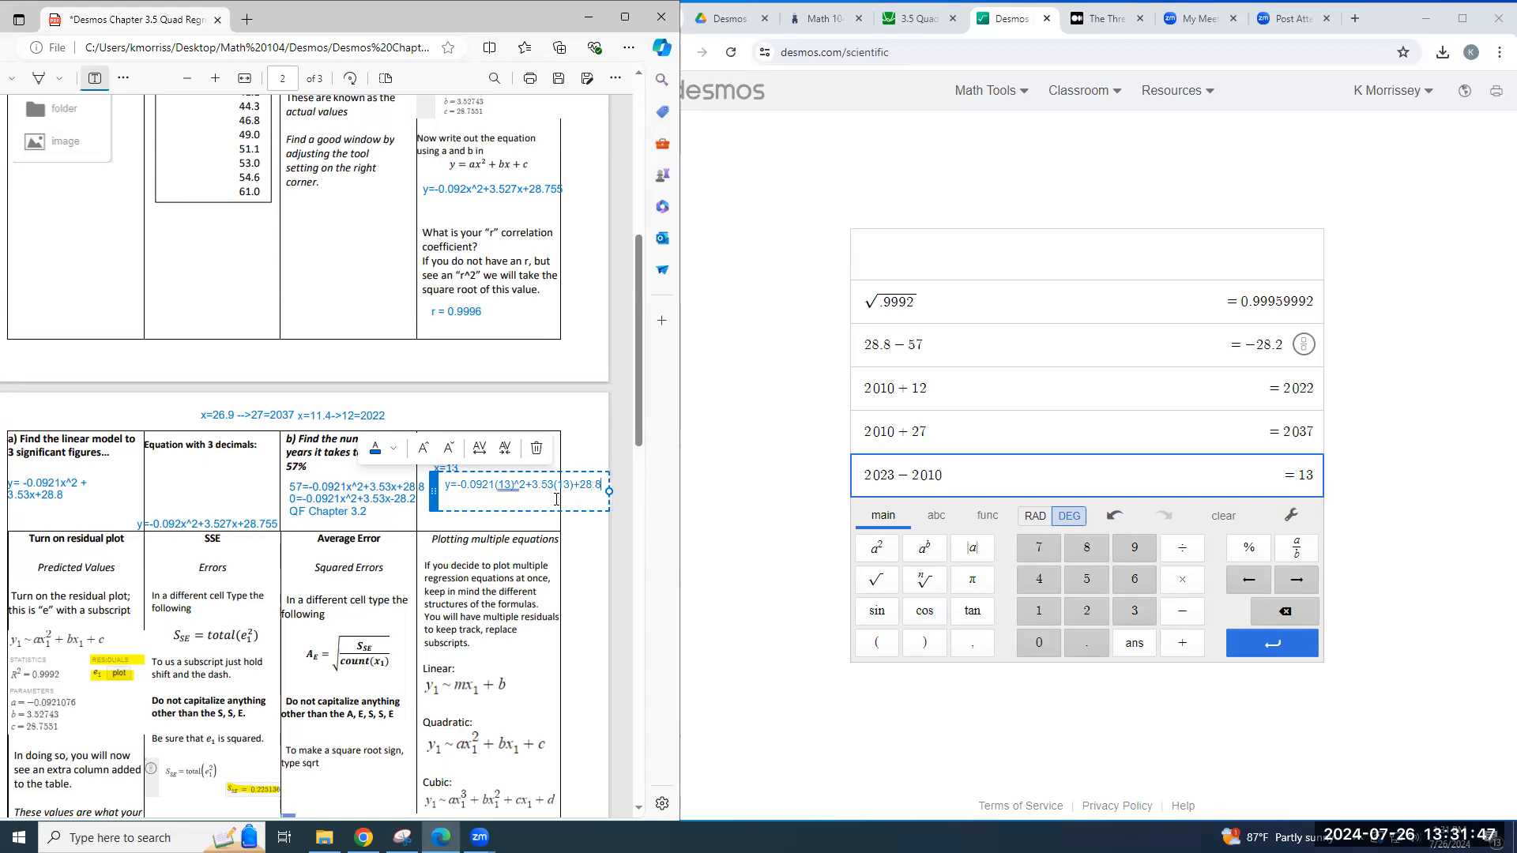
Step: Evaluate -.0921(13)^2+3.53(13)+28.8 on a new line of the scientific calculator
{"action": "left_click", "coordinate": [987, 468]}
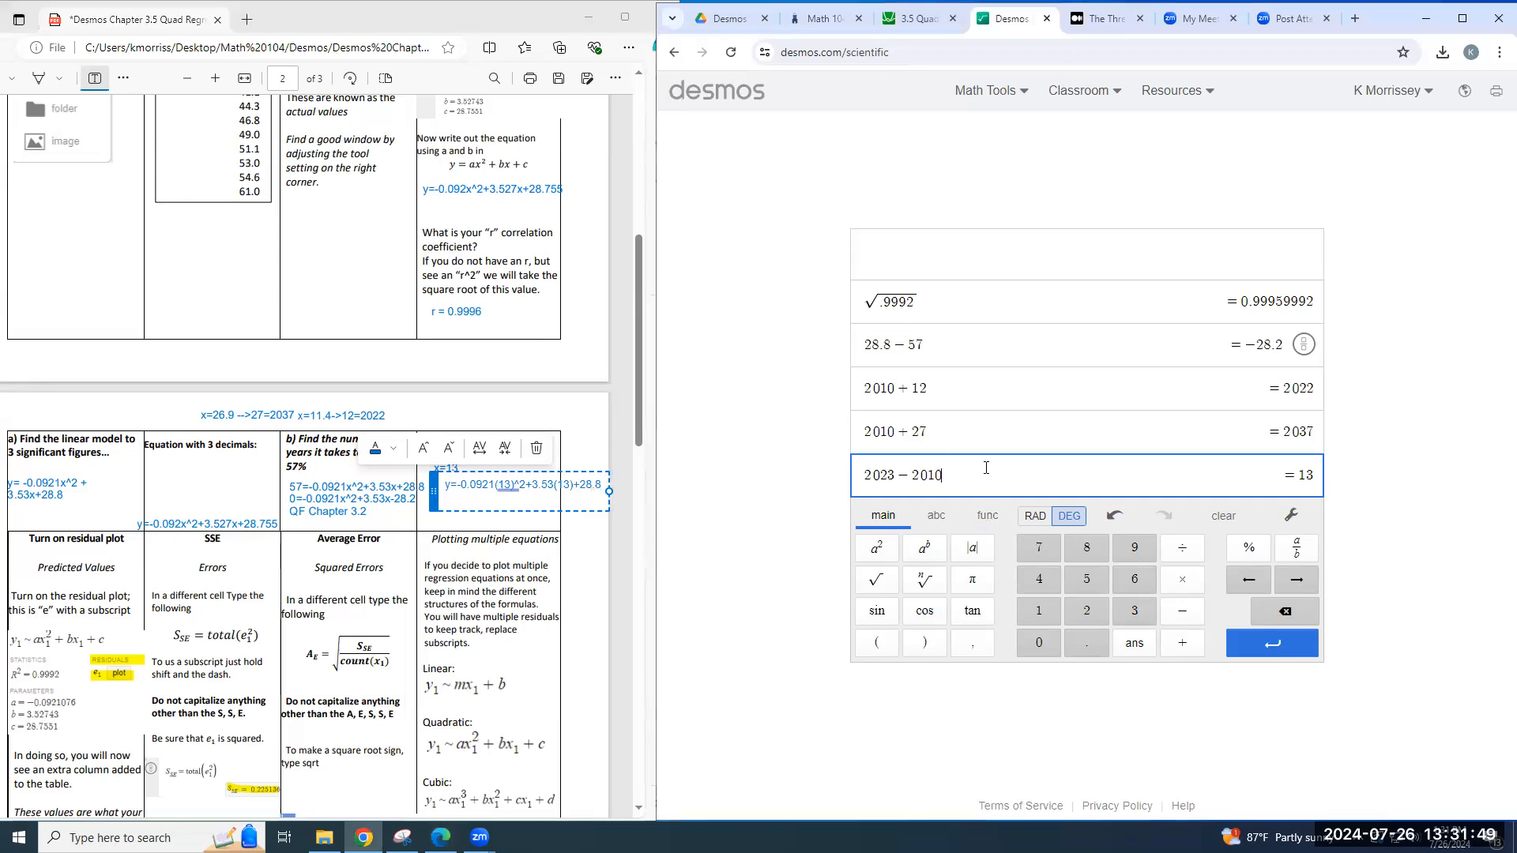
{"action": "key", "text": "Return"}
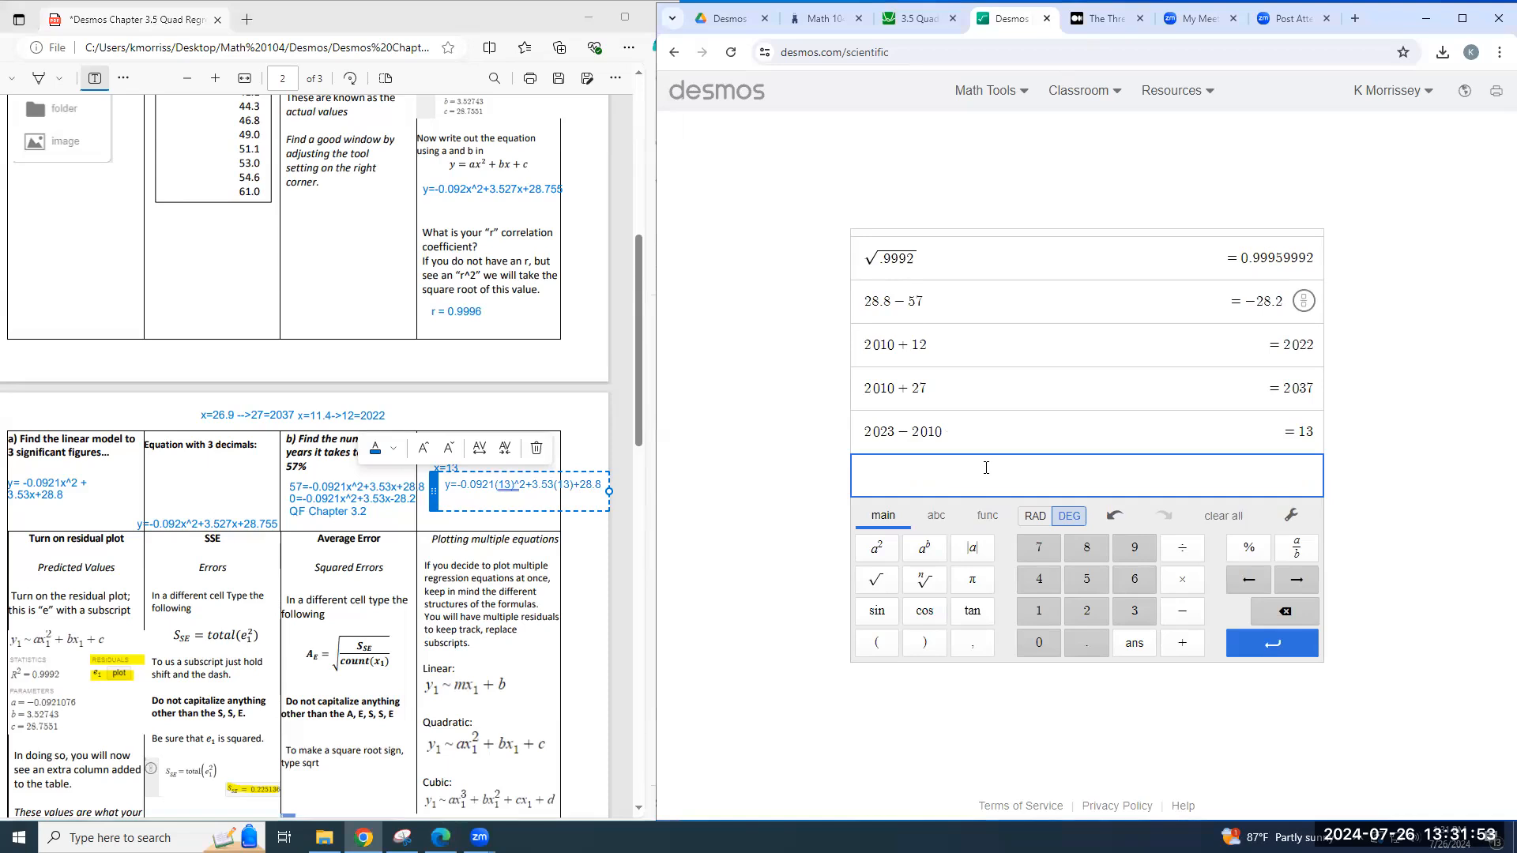
{"action": "type", "text": "-"}
{"action": "type", "text": ".0921"}
{"action": "type", "text": "(13^2"}
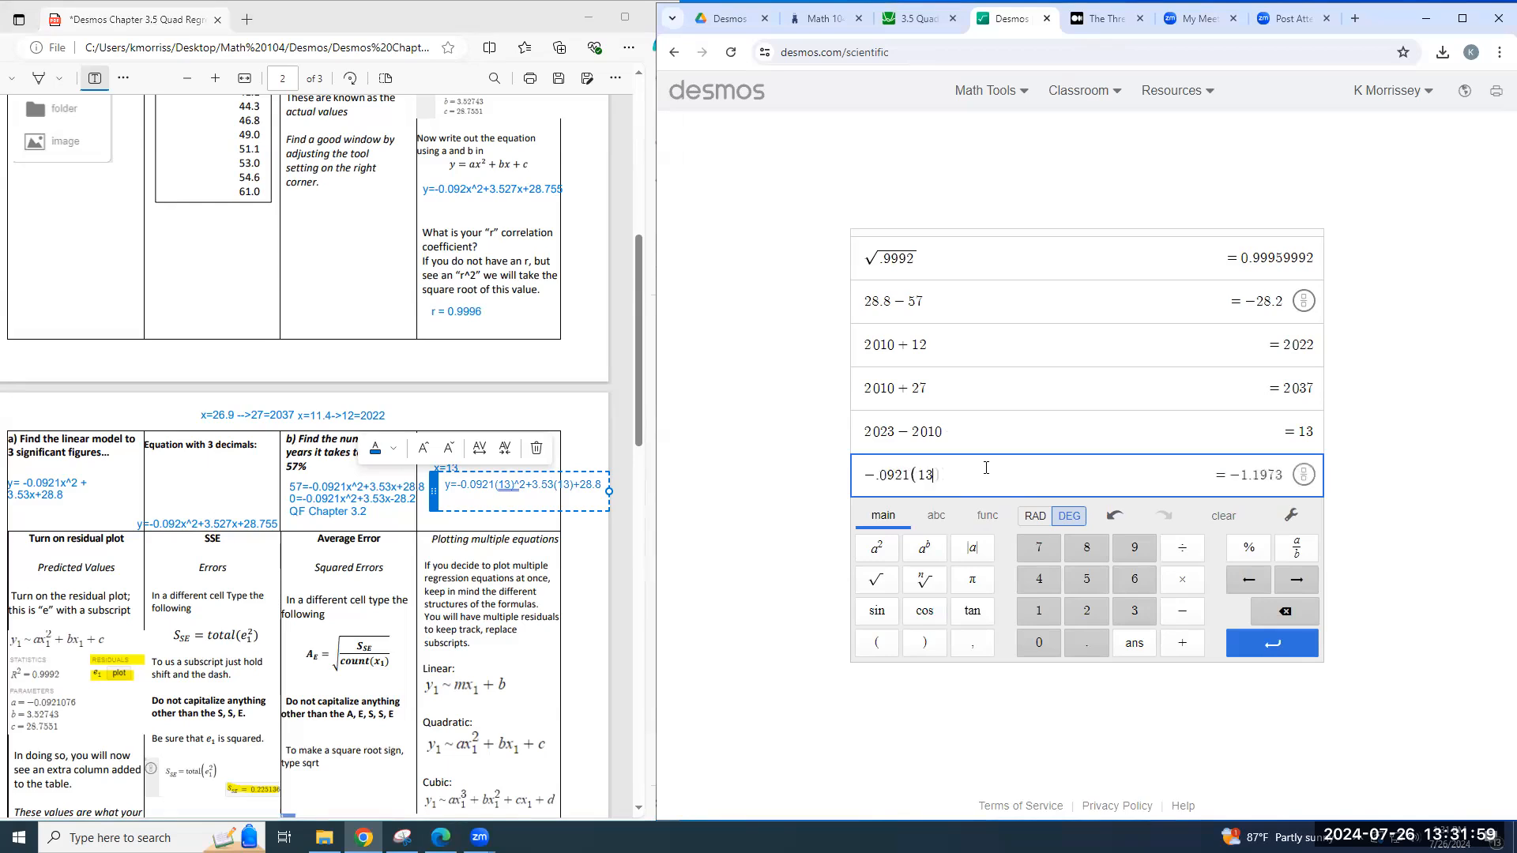
{"action": "key", "text": "BackSpace"}
{"action": "key", "text": "BackSpace"}
{"action": "type", "text": "^2"}
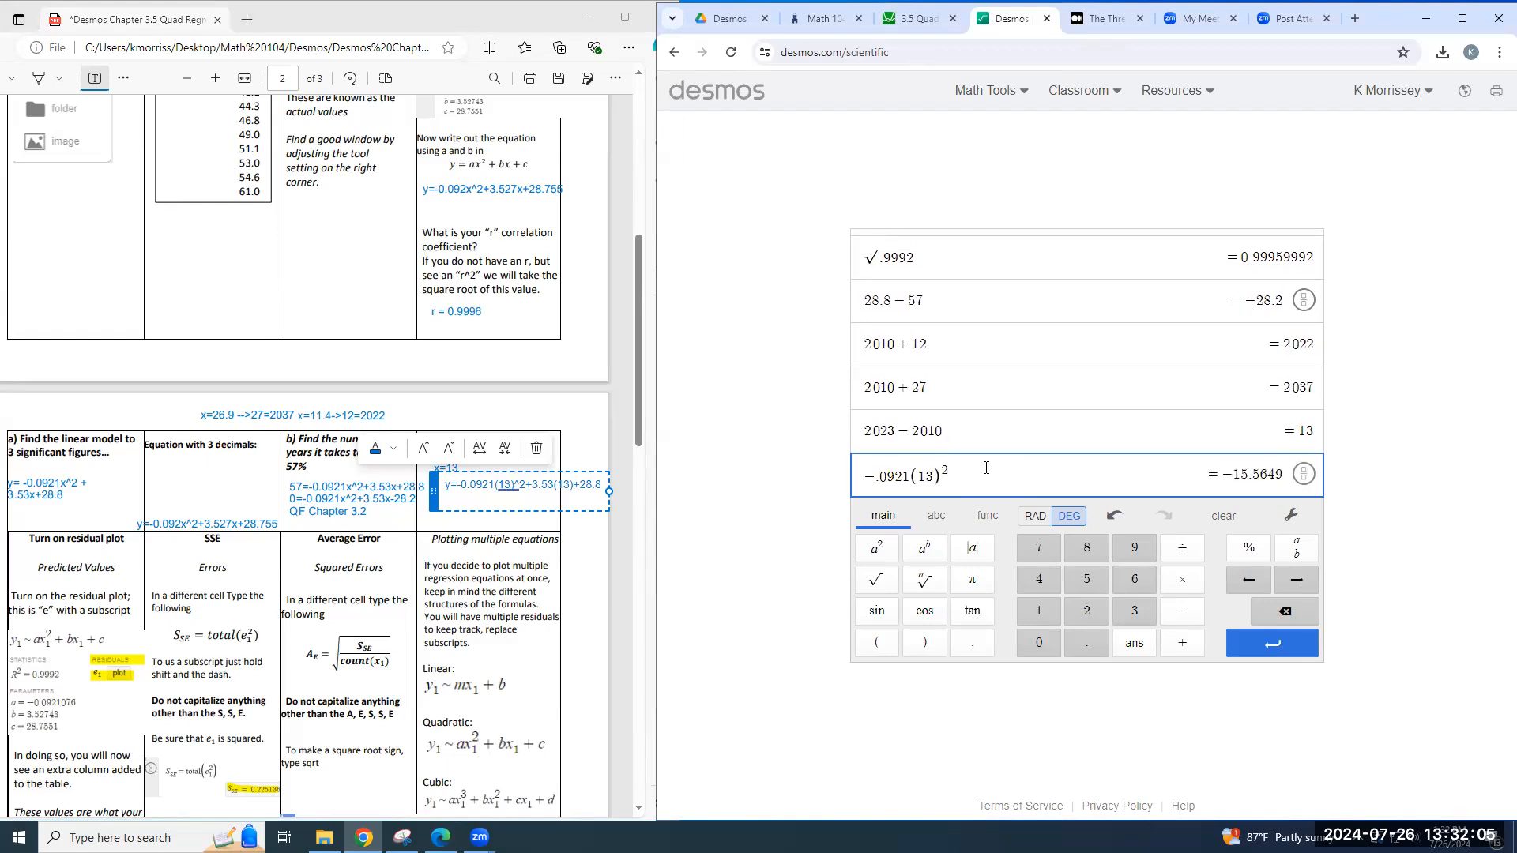
{"action": "type", "text": "+3.53(13)+"}
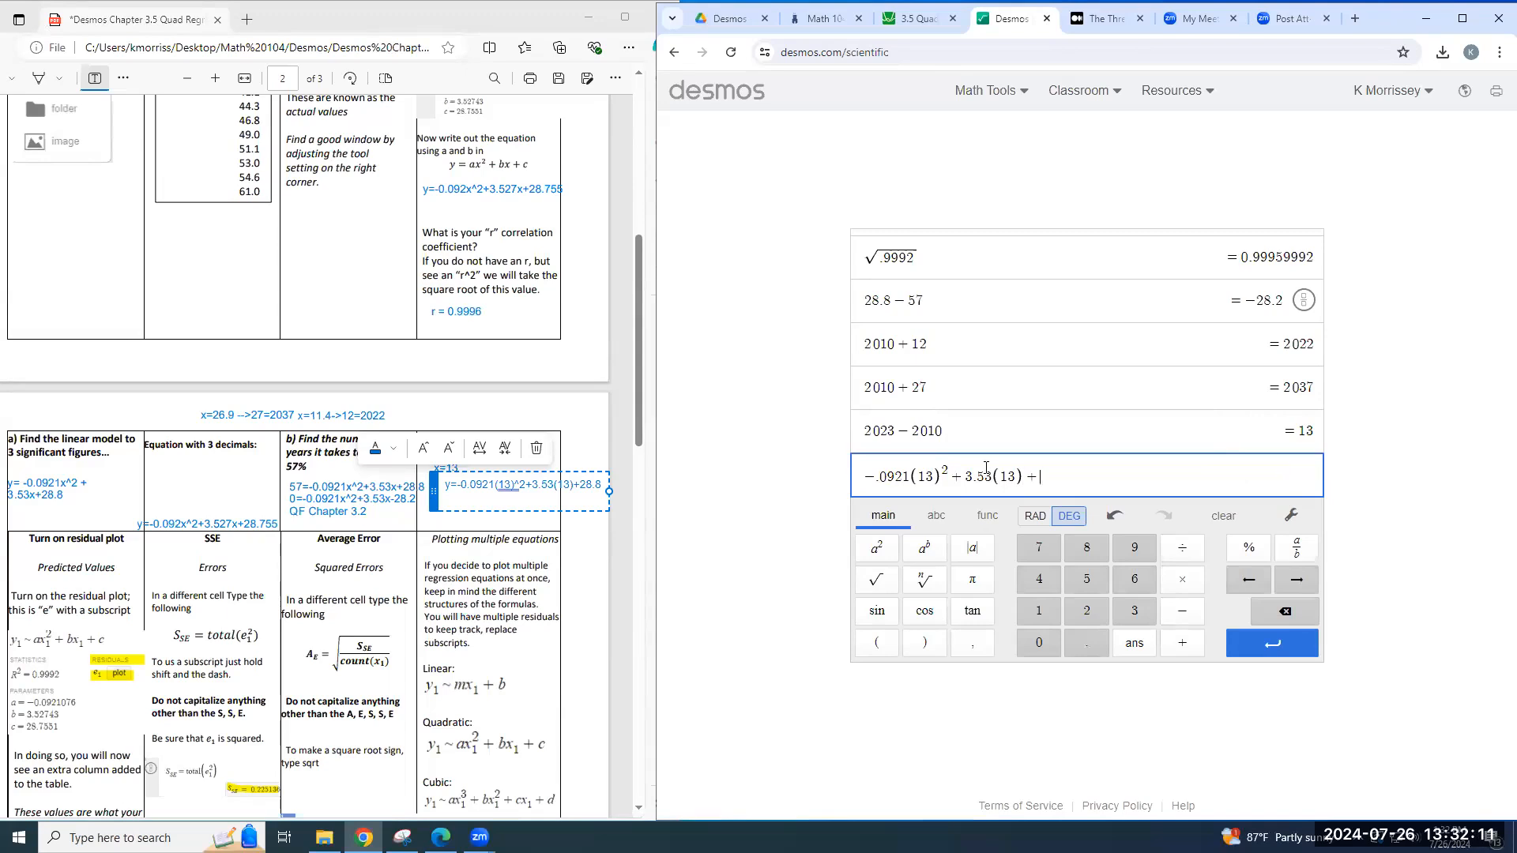
{"action": "type", "text": "28.8"}
Step: Add y=59% as a second line of the substitution note under question c
{"action": "left_click", "coordinate": [617, 515]}
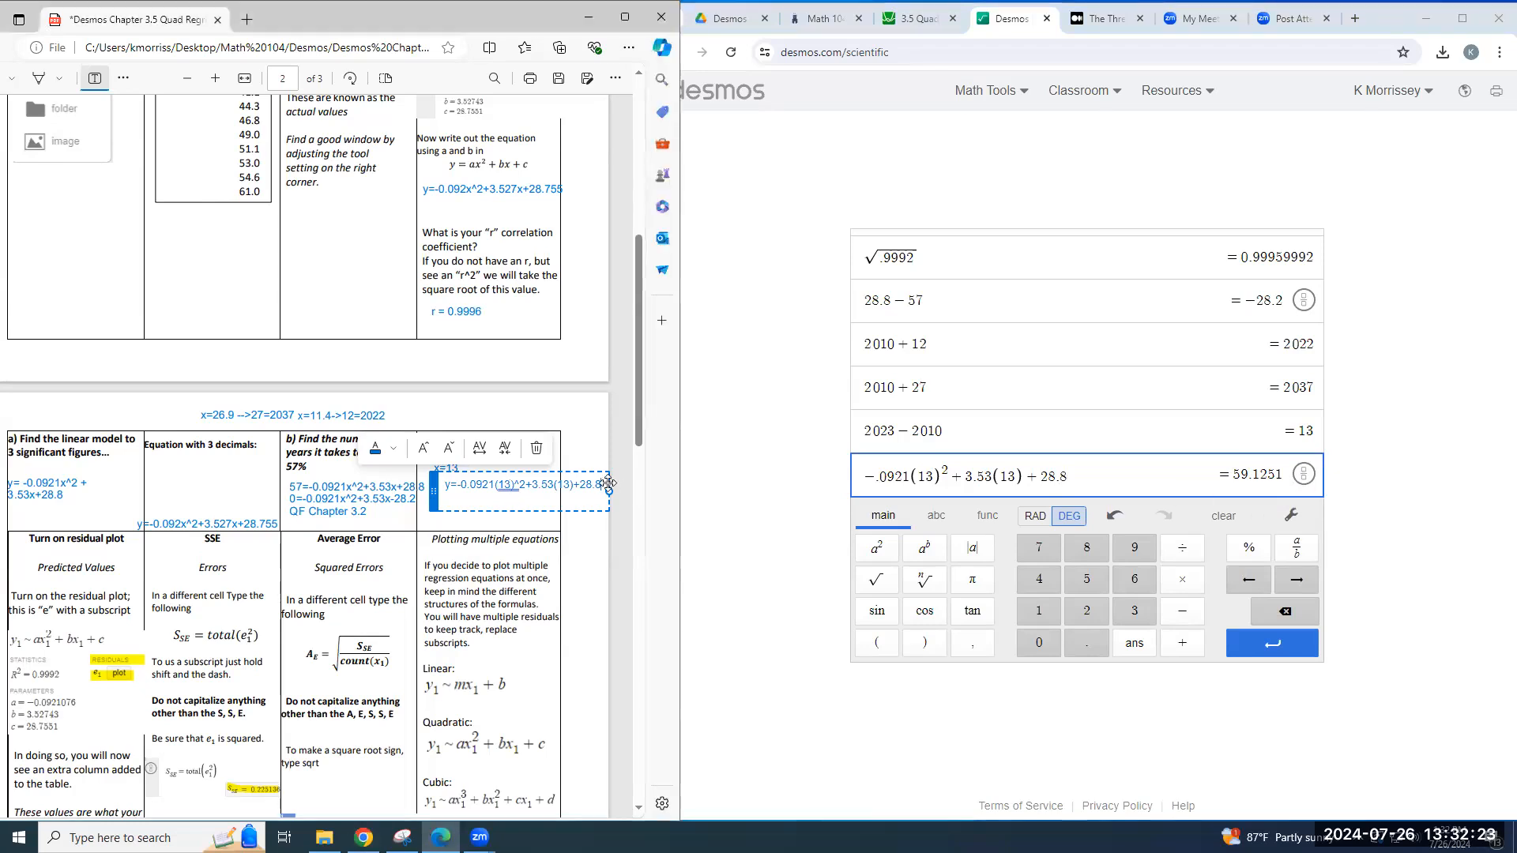
{"action": "key", "text": "Return"}
{"action": "type", "text": "y="}
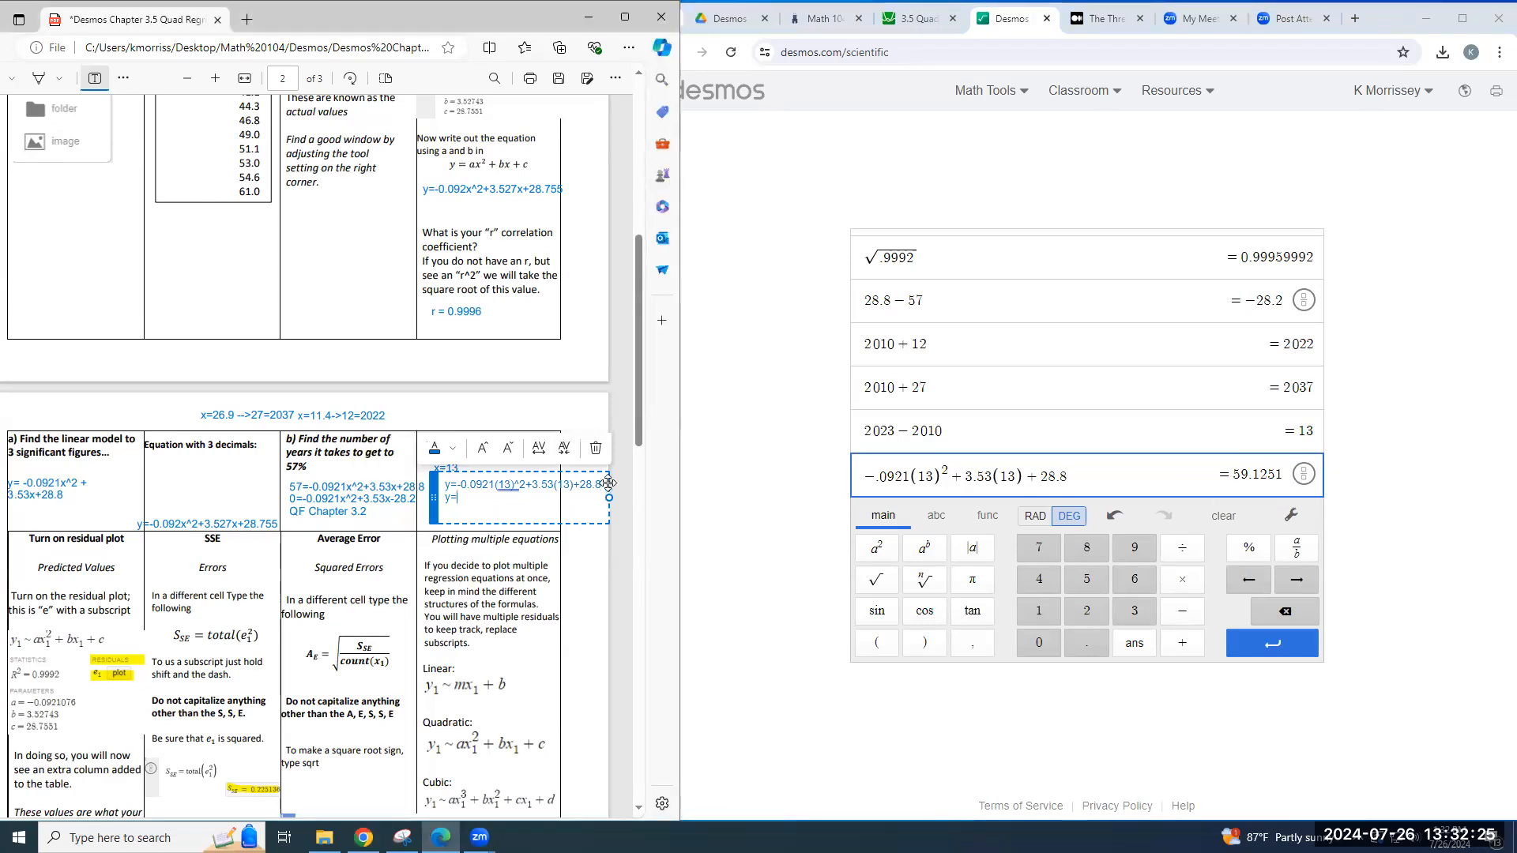
{"action": "type", "text": "59%"}
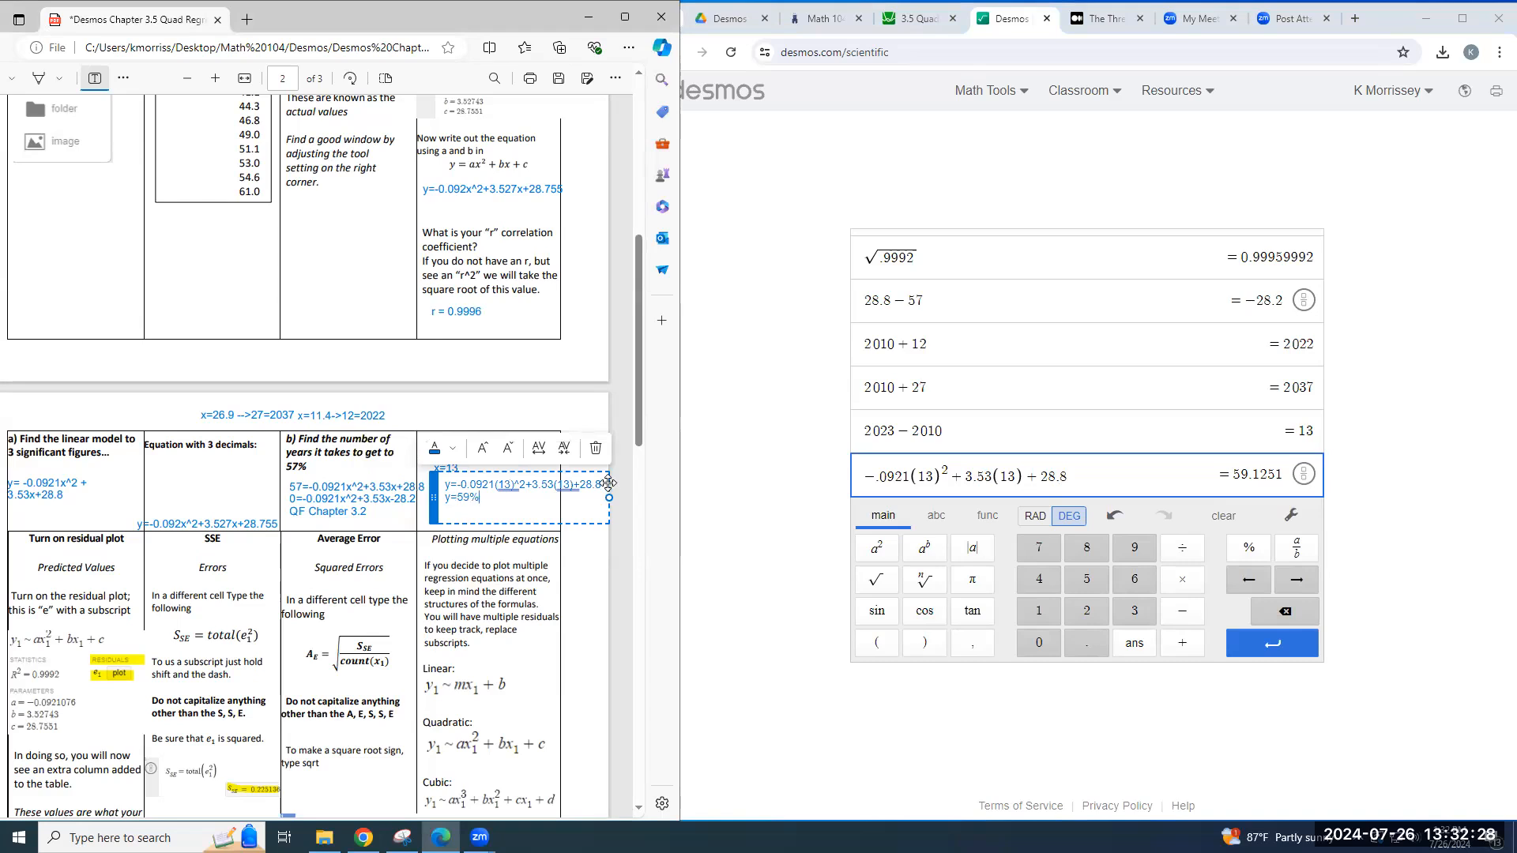
Step: Return to the regression graph and enter y=-.0921x^2 in the empty expression
{"action": "left_click", "coordinate": [929, 26]}
{"action": "left_click", "coordinate": [929, 26]}
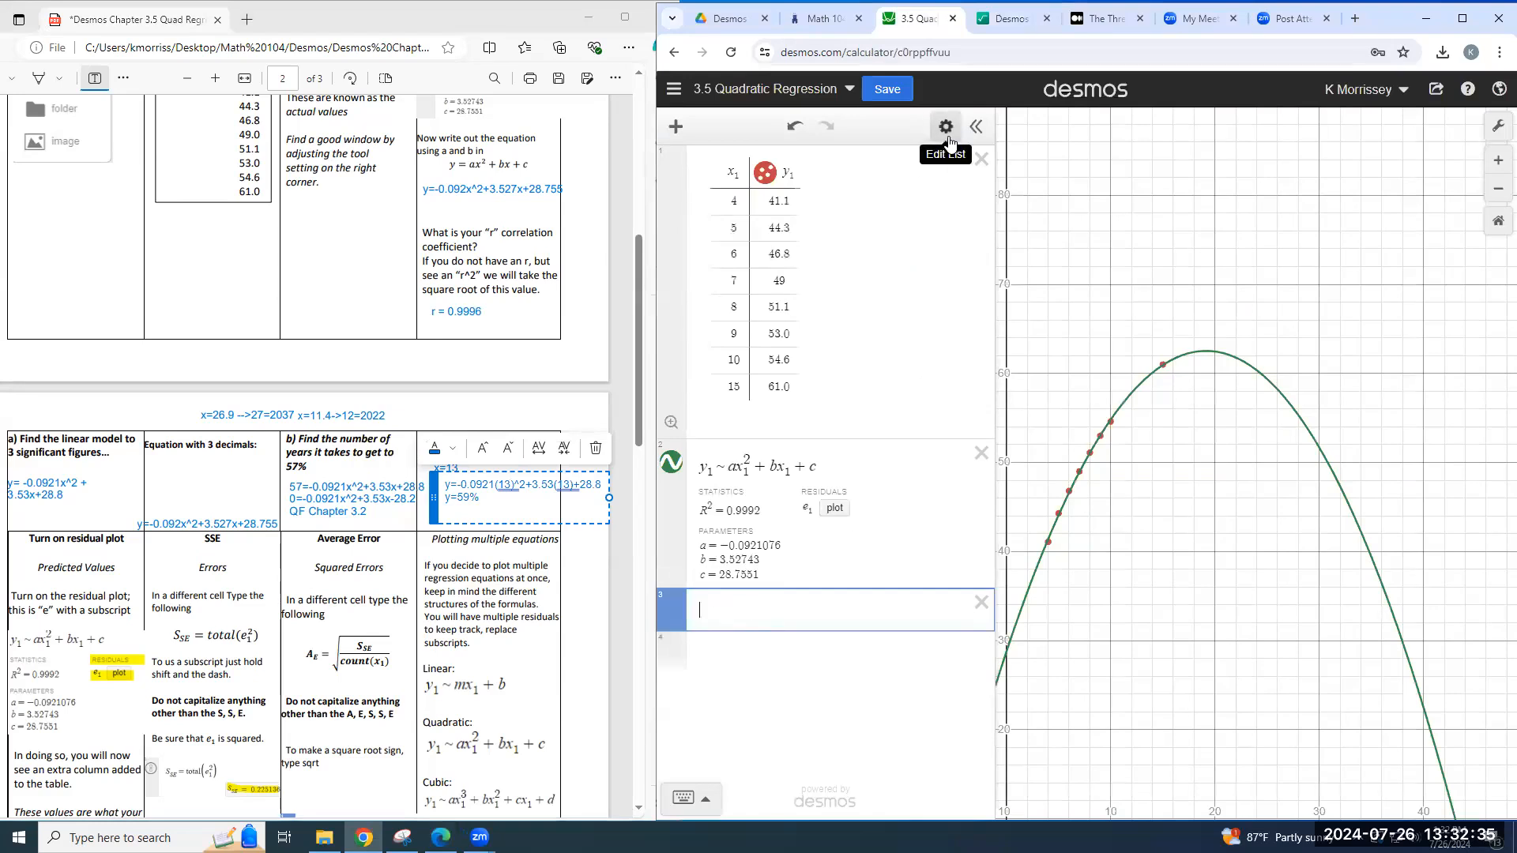
{"action": "type", "text": "y"}
{"action": "type", "text": "=-"}
{"action": "type", "text": ".09"}
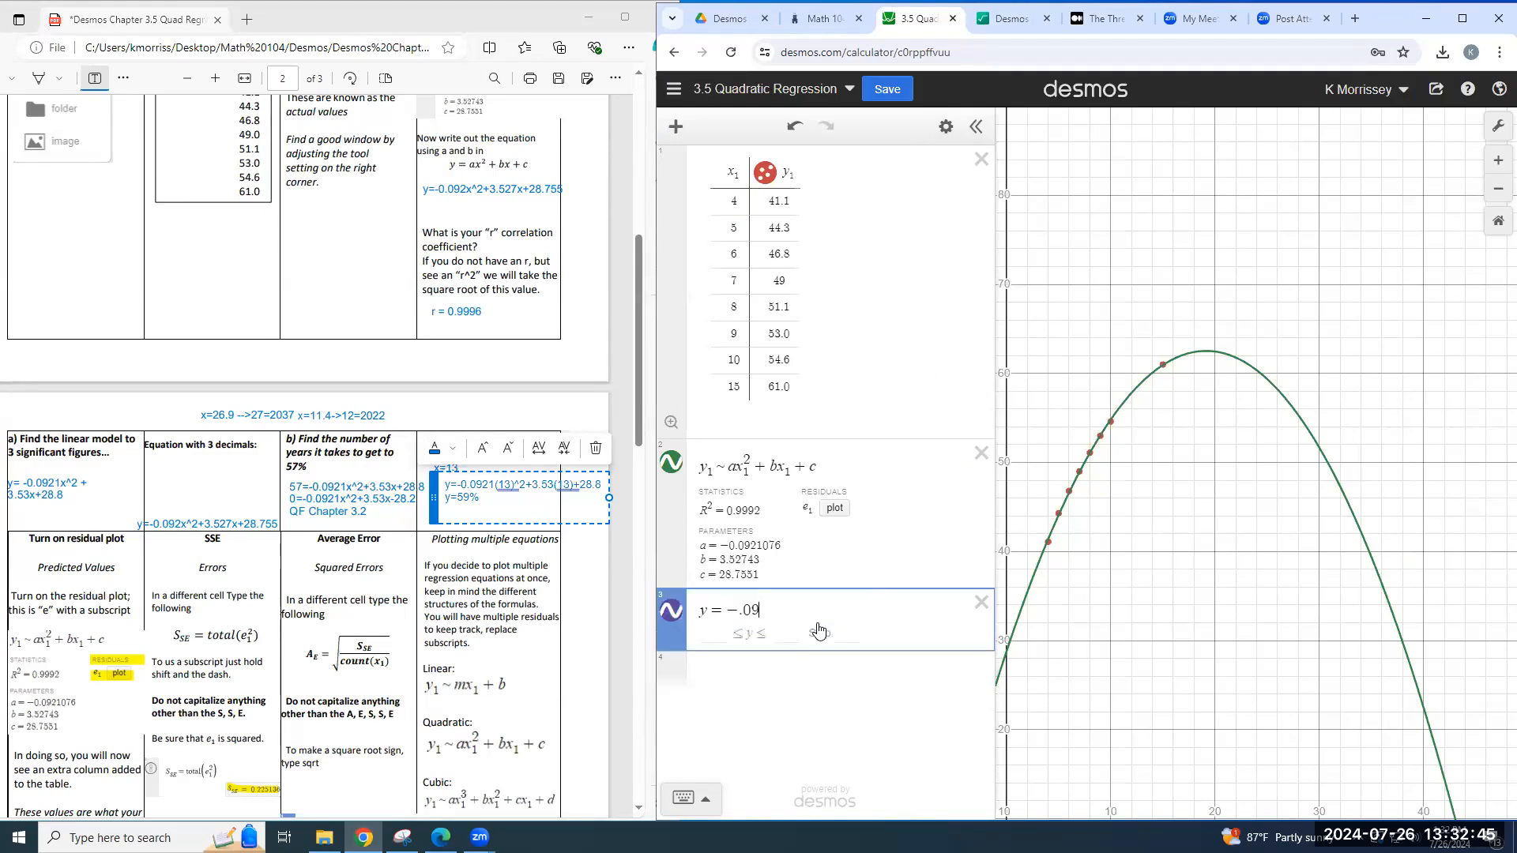
{"action": "type", "text": "21x^2"}
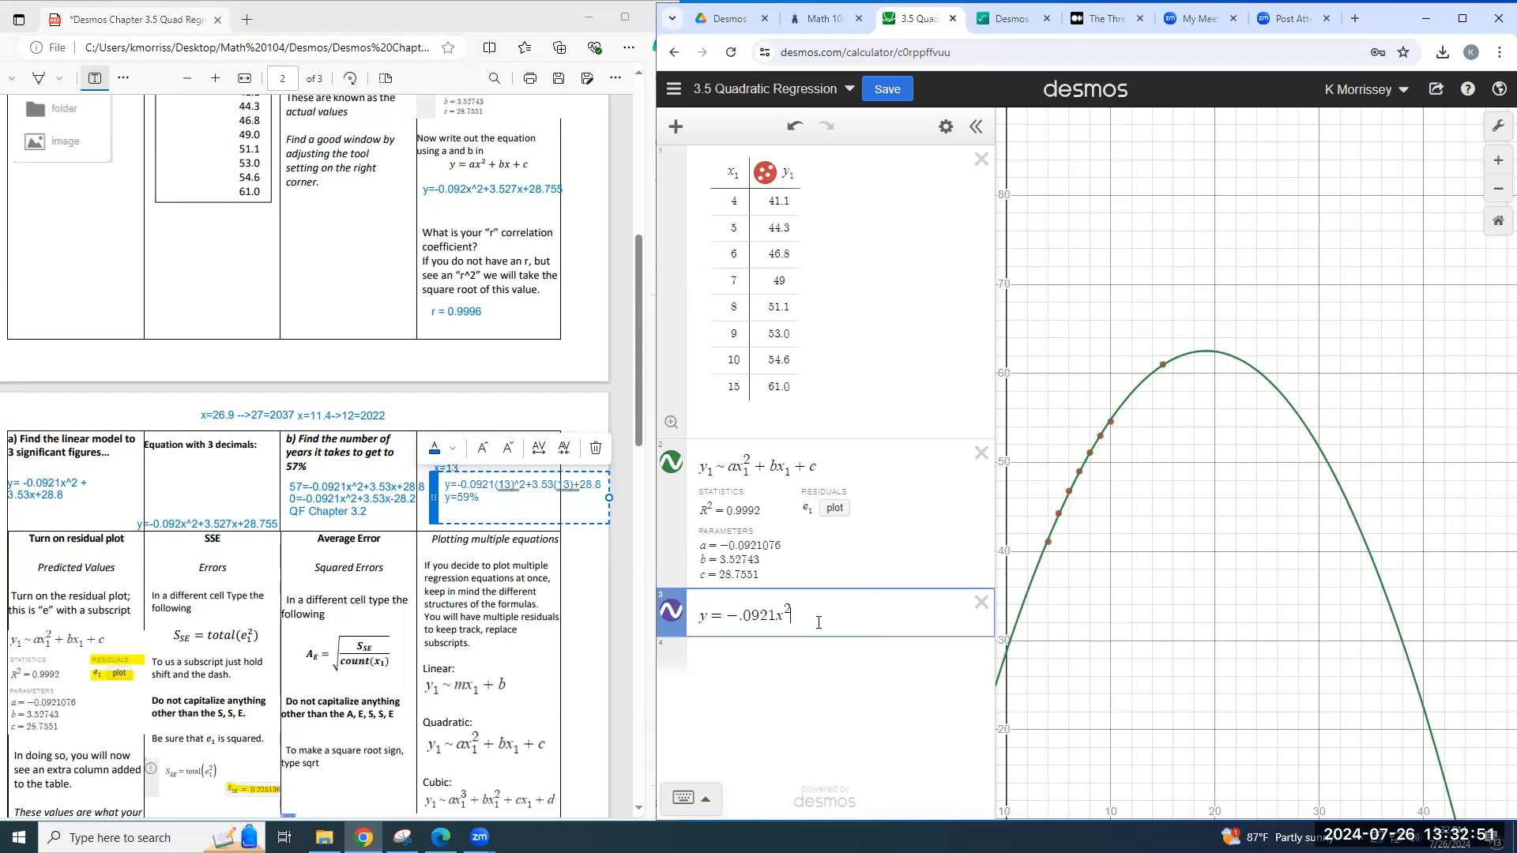
{"action": "left_click", "coordinate": [946, 126]}
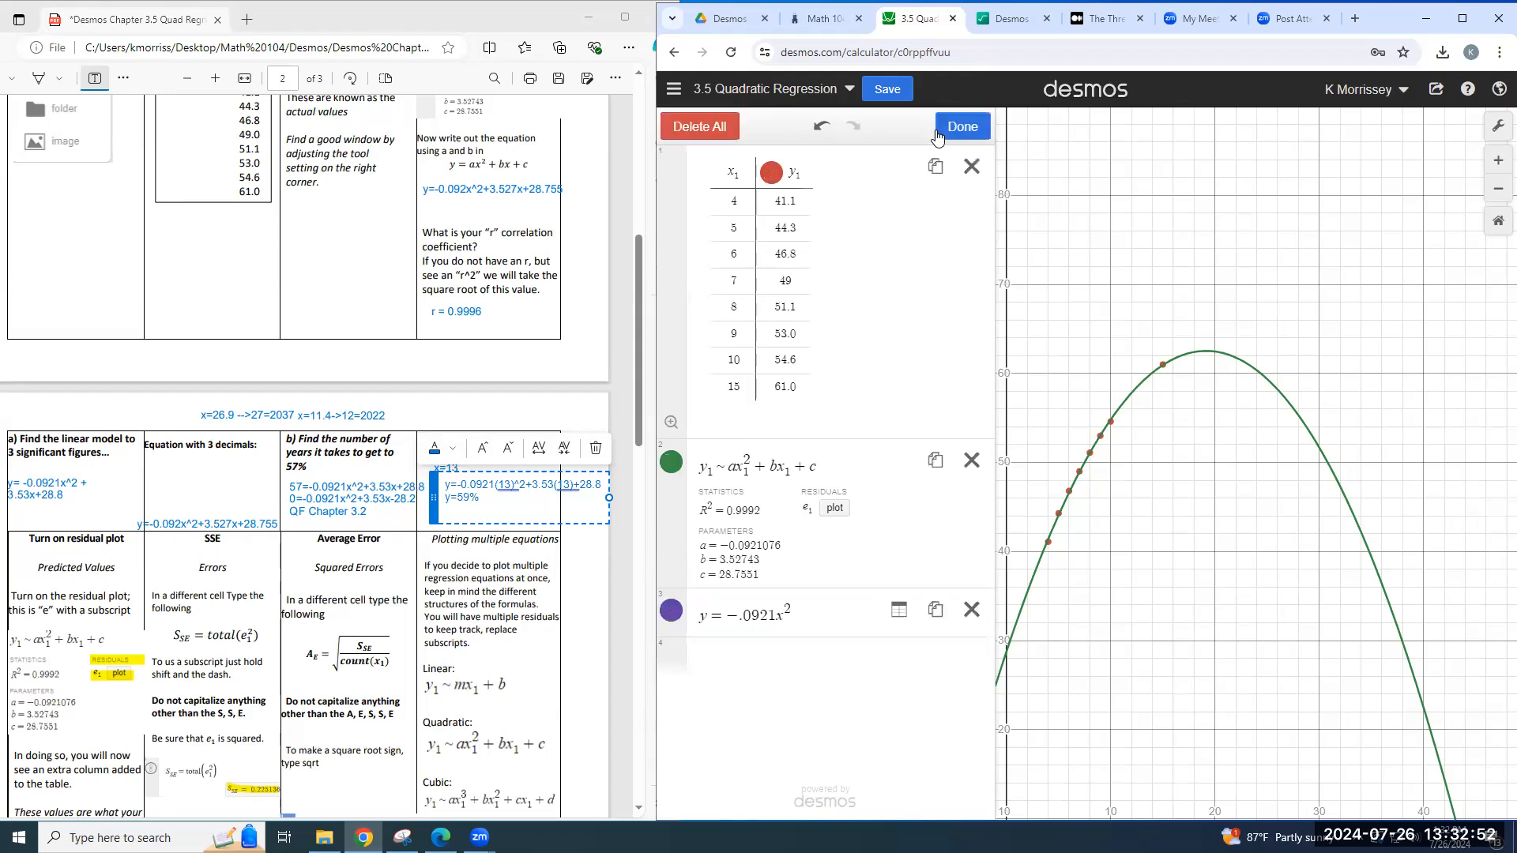
{"action": "left_click", "coordinate": [936, 460]}
{"action": "left_click", "coordinate": [958, 612]}
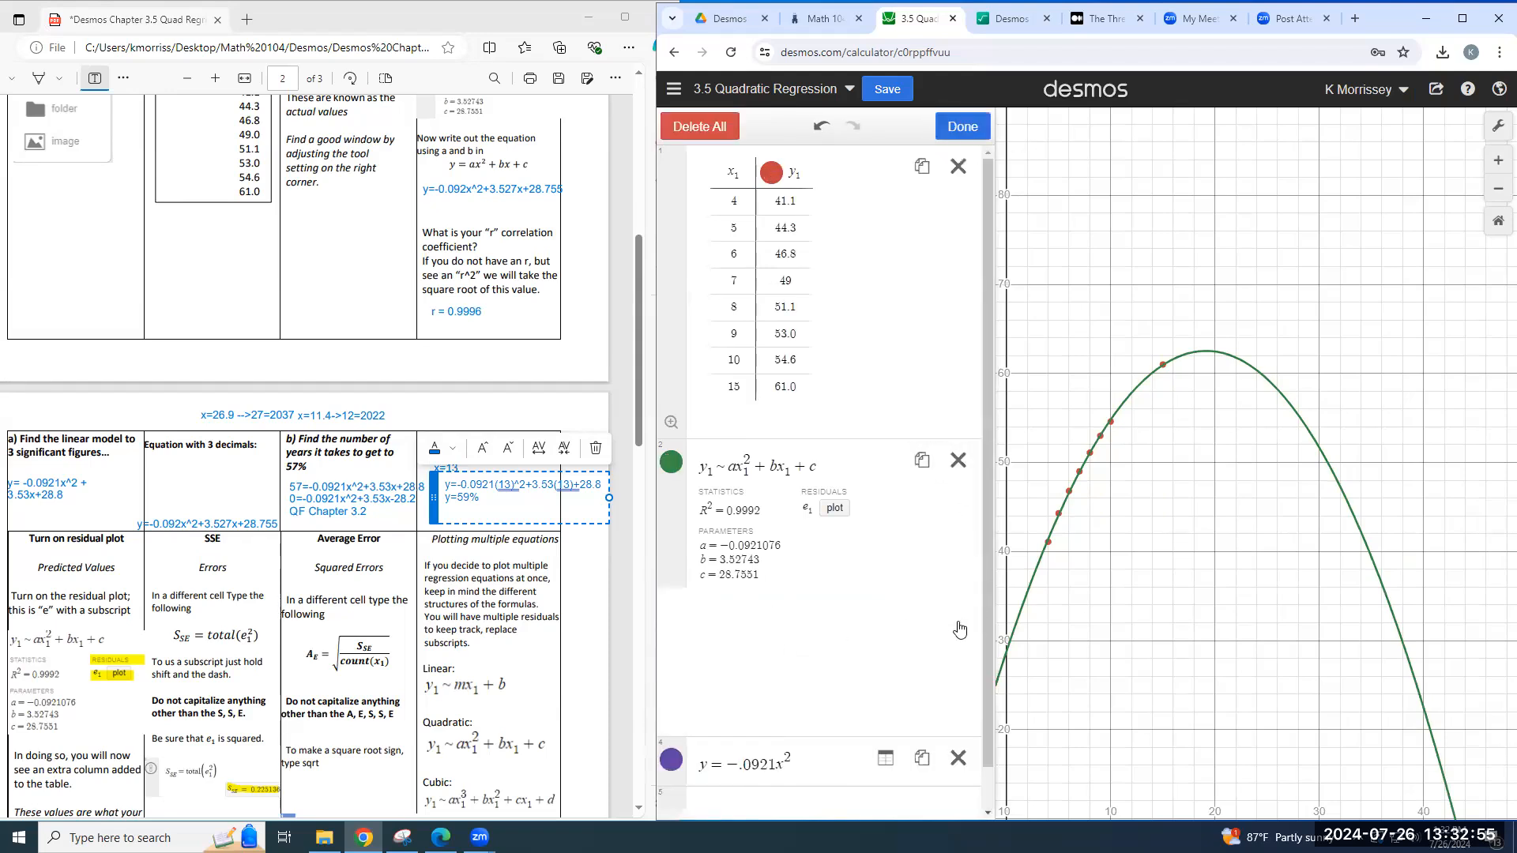
{"action": "left_click", "coordinate": [833, 620]}
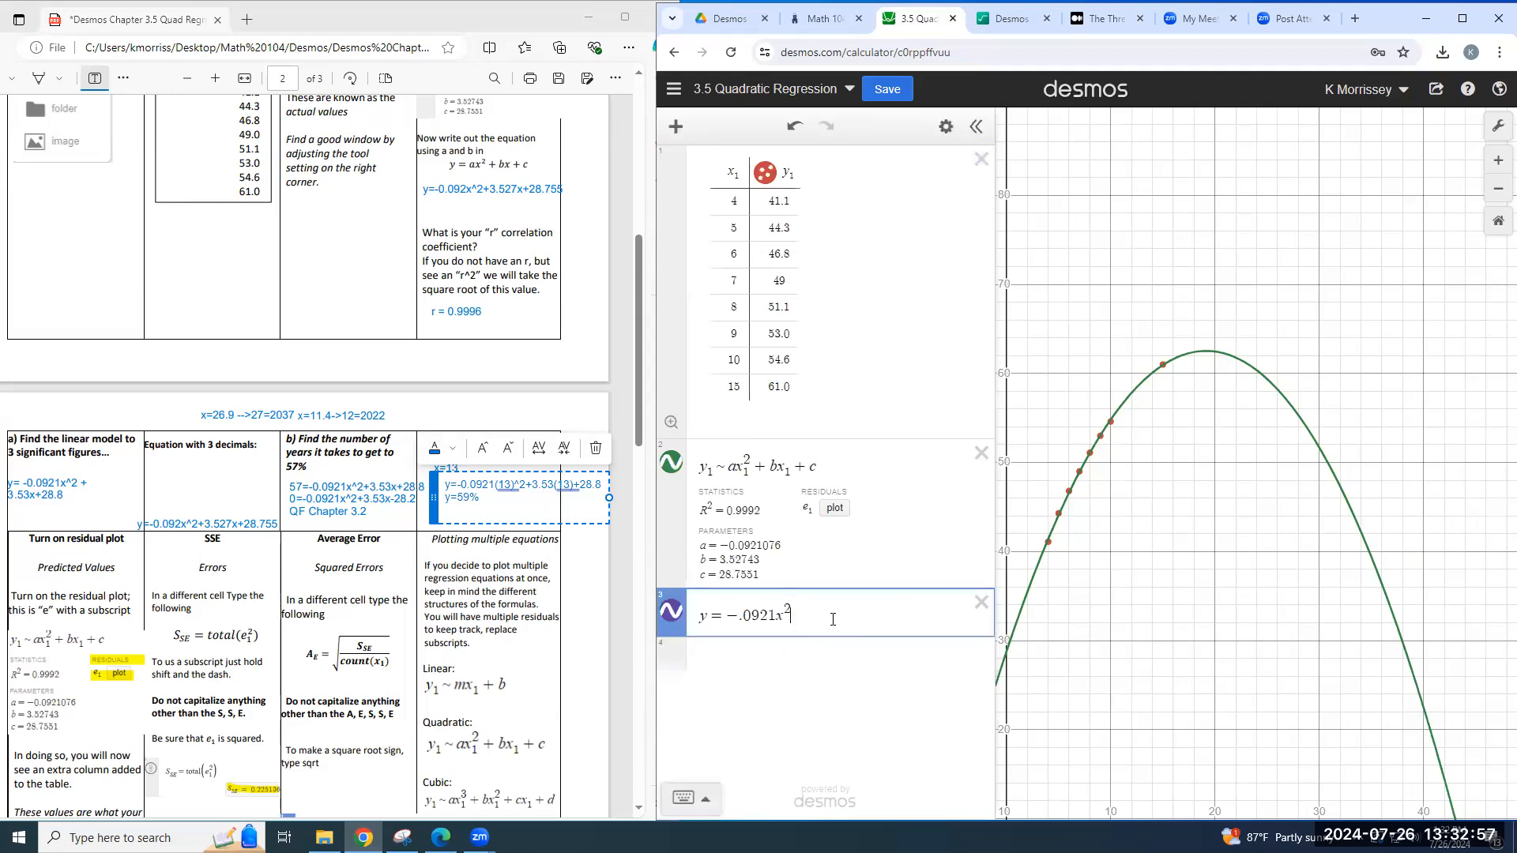
Step: Extend the equation with + 3.53x + 28.8 and create a table of values from it
{"action": "type", "text": "+ 3.53x + 28.8"}
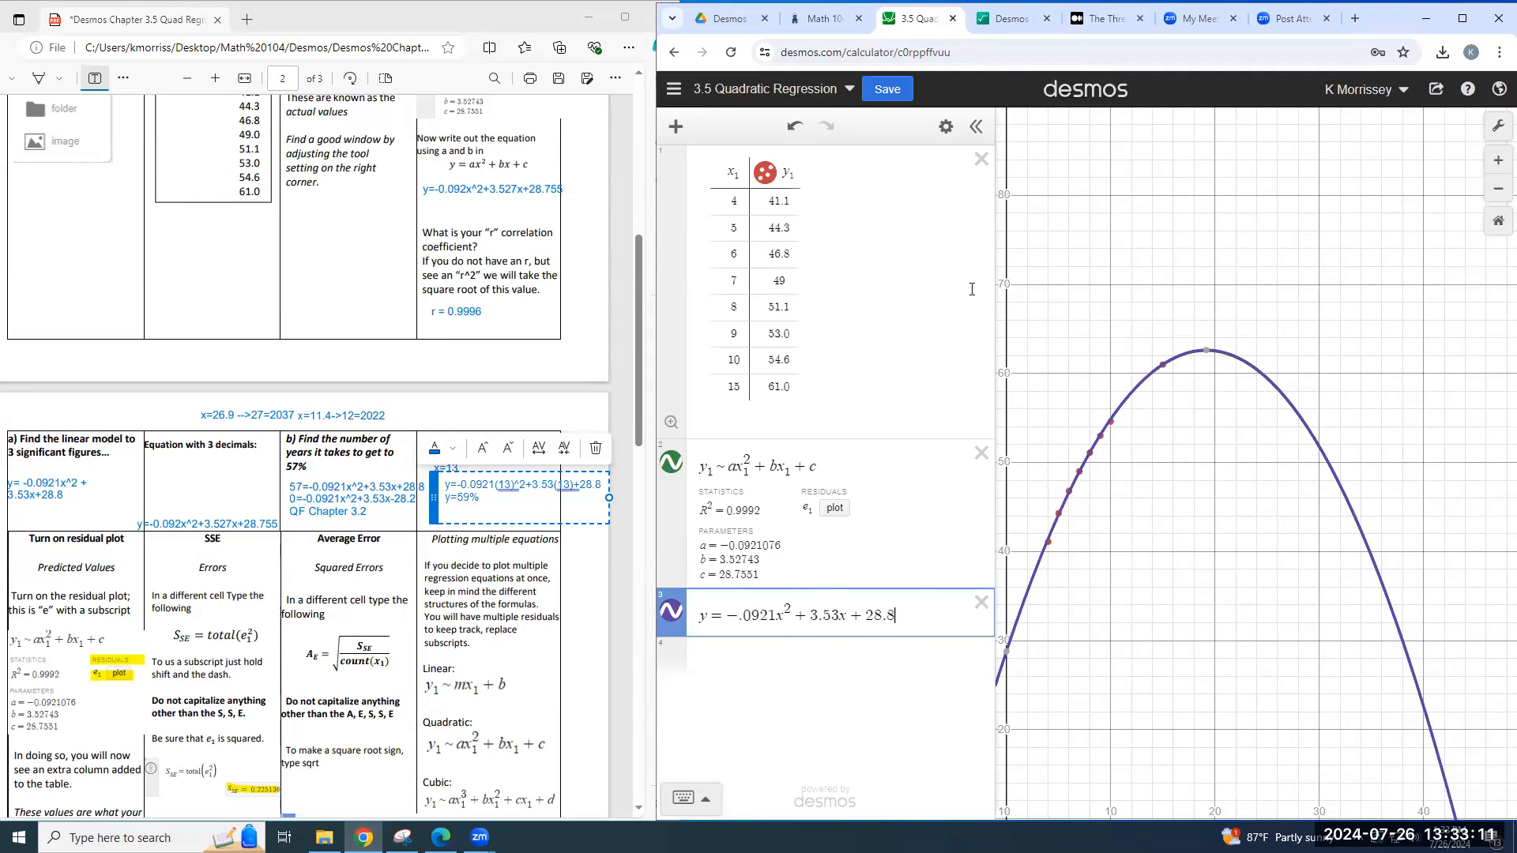
{"action": "left_click", "coordinate": [945, 131]}
{"action": "left_click", "coordinate": [896, 613]}
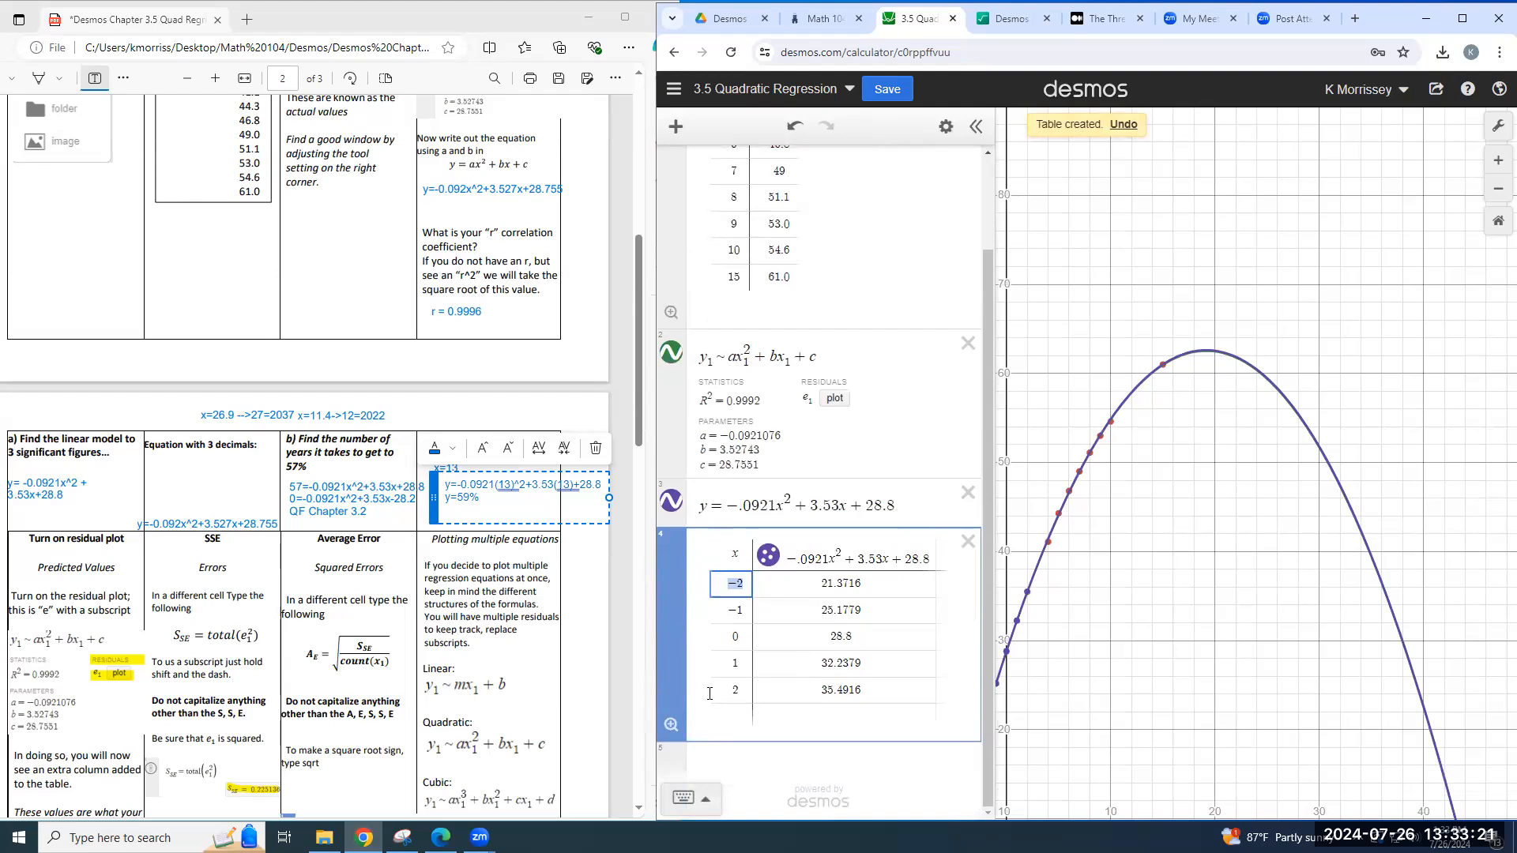
Step: Extend the table of values for the rounded quadratic equation row by row up to x = 13
{"action": "left_click", "coordinate": [744, 692]}
{"action": "key", "text": "Return"}
{"action": "key", "text": "Return"}
{"action": "key", "text": "Return"}
{"action": "key", "text": "Return"}
{"action": "key", "text": "Return"}
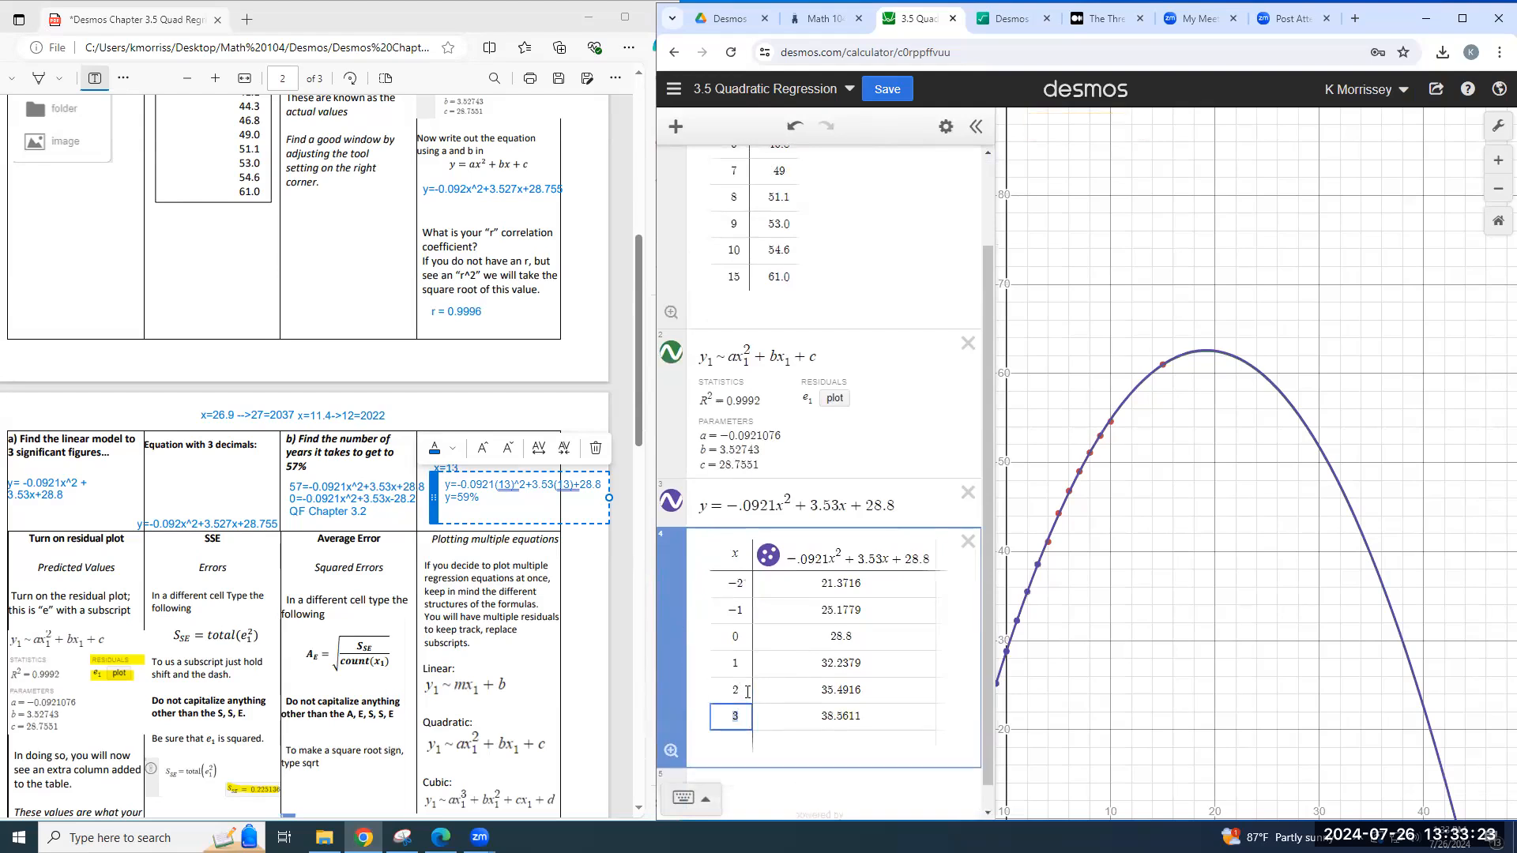
{"action": "key", "text": "Return"}
{"action": "key", "text": "Return"}
{"action": "key", "text": "Return"}
{"action": "key", "text": "Return"}
{"action": "key", "text": "Return"}
{"action": "key", "text": "Return"}
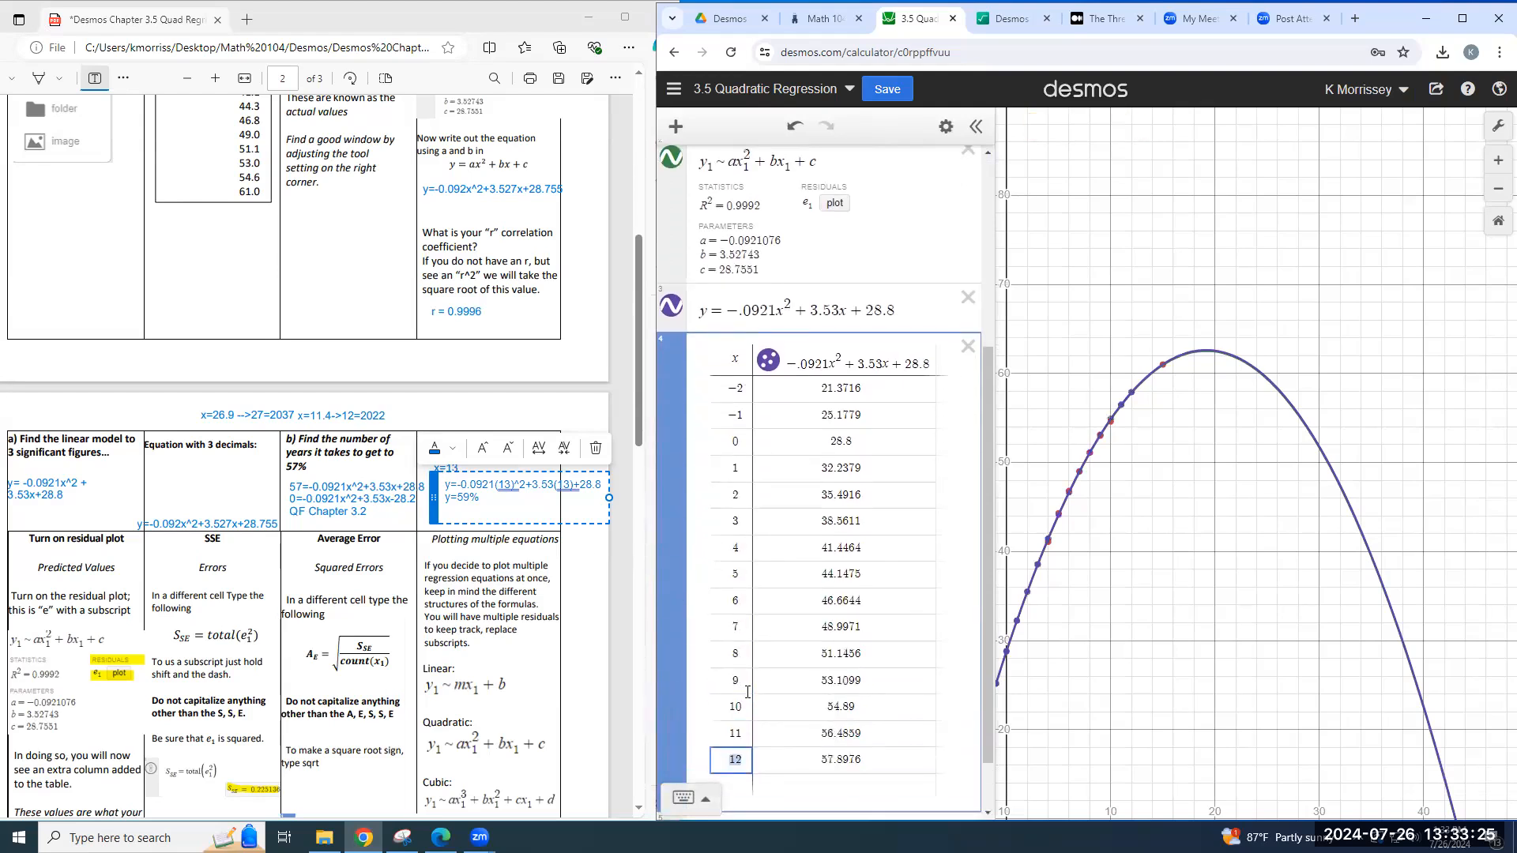
{"action": "scroll", "coordinate": [823, 718], "scroll_direction": "down", "scroll_amount": 1}
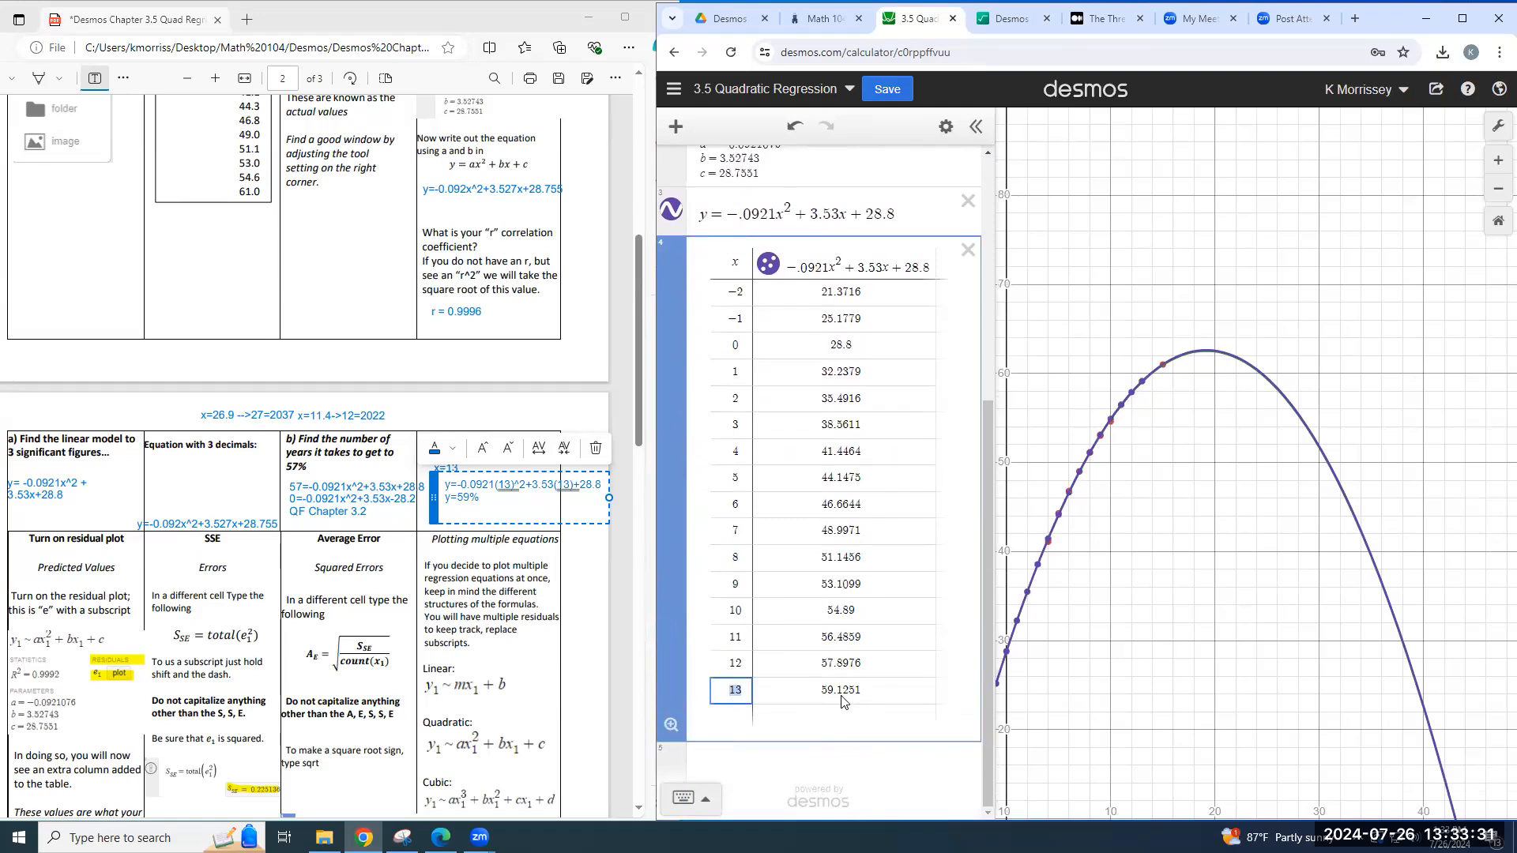
{"action": "scroll", "coordinate": [785, 387], "scroll_direction": "up", "scroll_amount": 4}
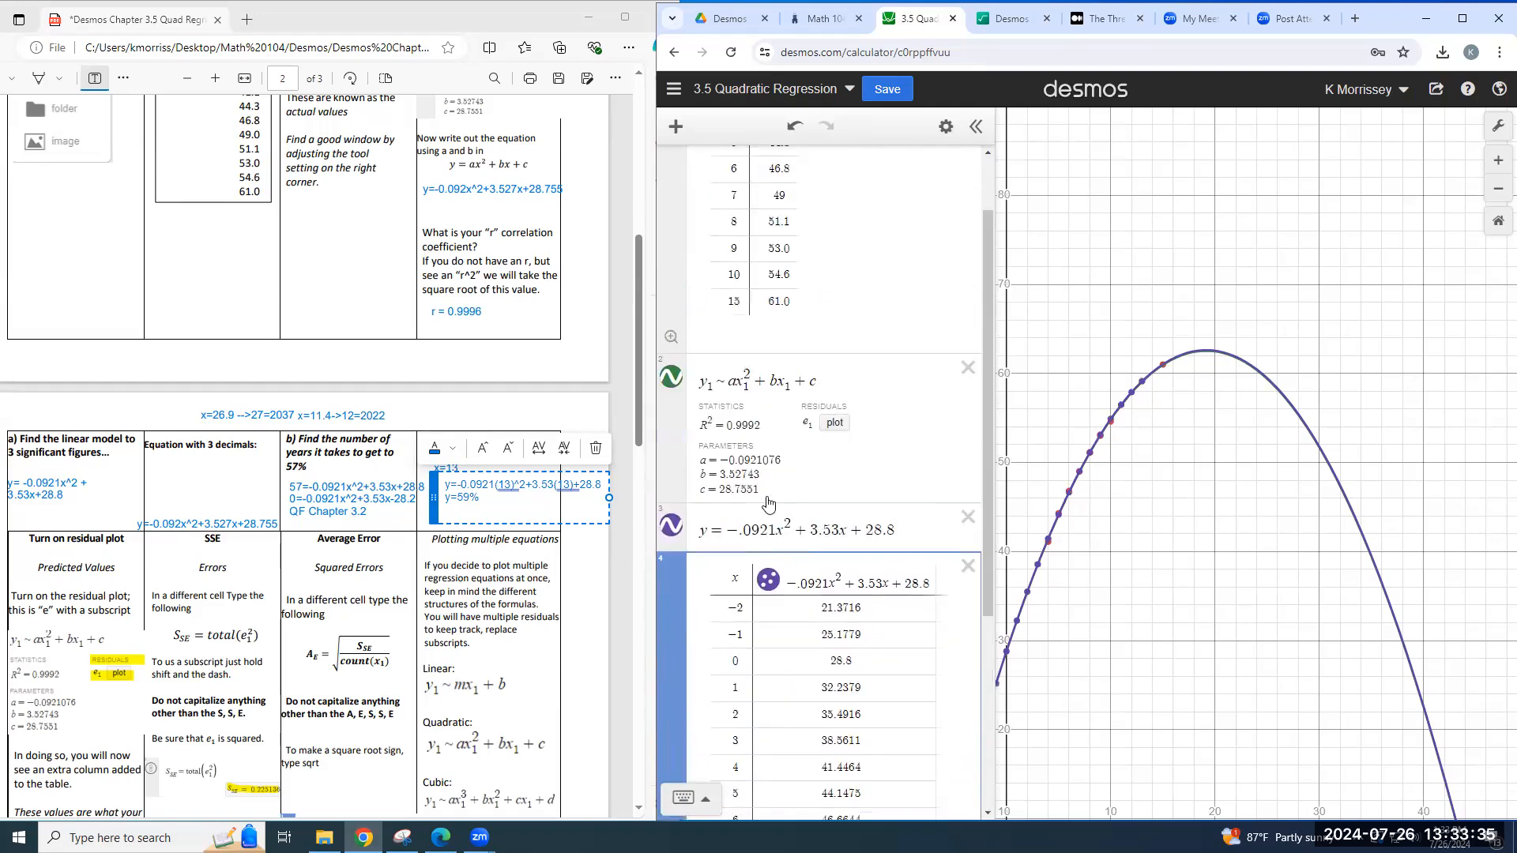
Step: Deselect the worksheet note, bring up the residual plot instructions, and plot the residuals e1 of the quadratic regression
{"action": "left_click", "coordinate": [433, 513]}
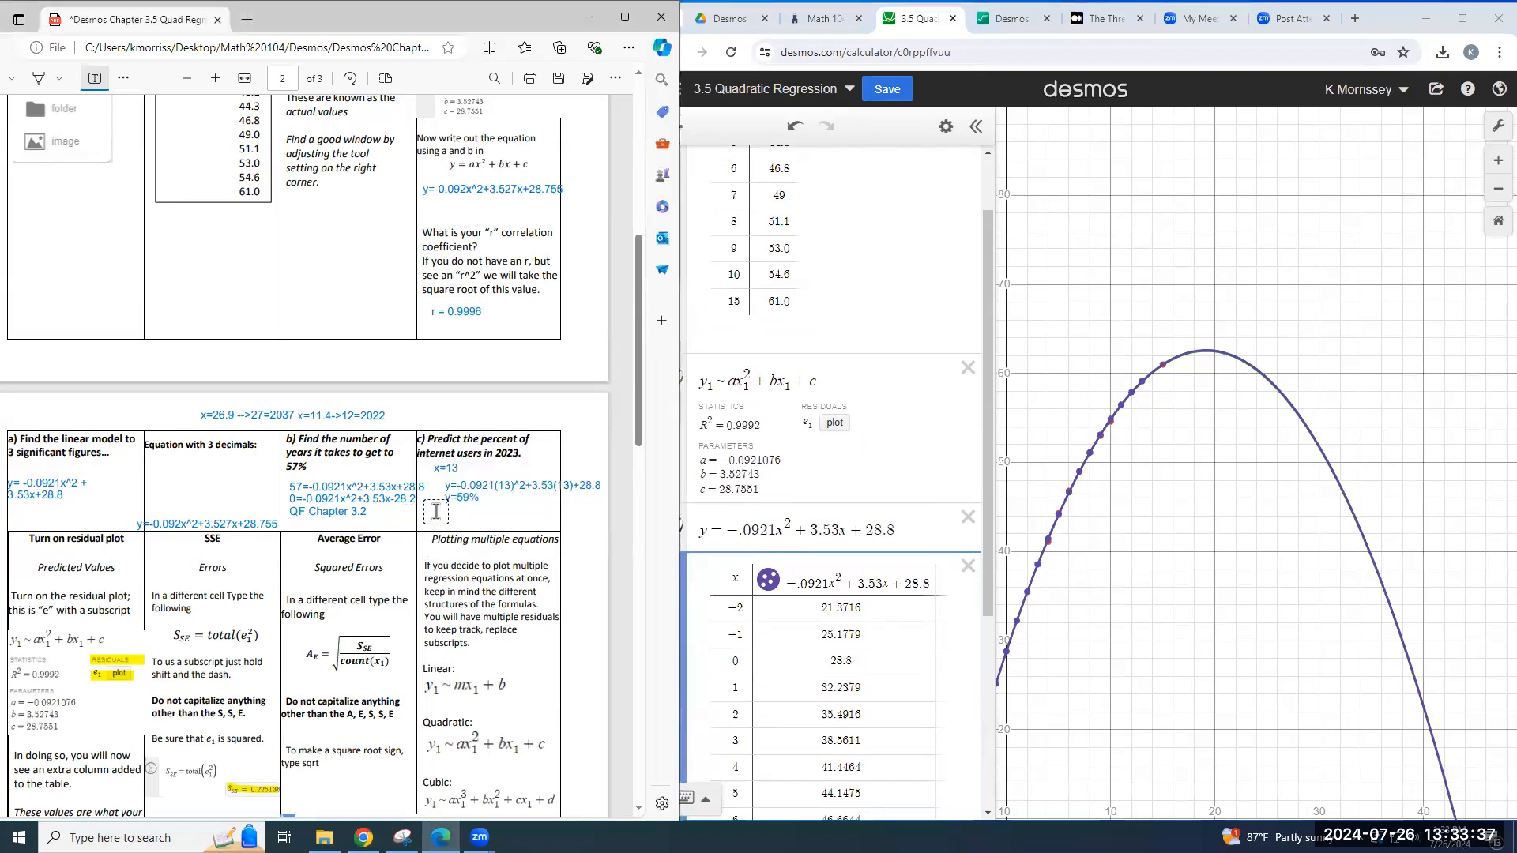
{"action": "left_click", "coordinate": [327, 588]}
{"action": "scroll", "coordinate": [327, 589], "scroll_direction": "down", "scroll_amount": 3}
{"action": "scroll", "coordinate": [326, 589], "scroll_direction": "down", "scroll_amount": 1}
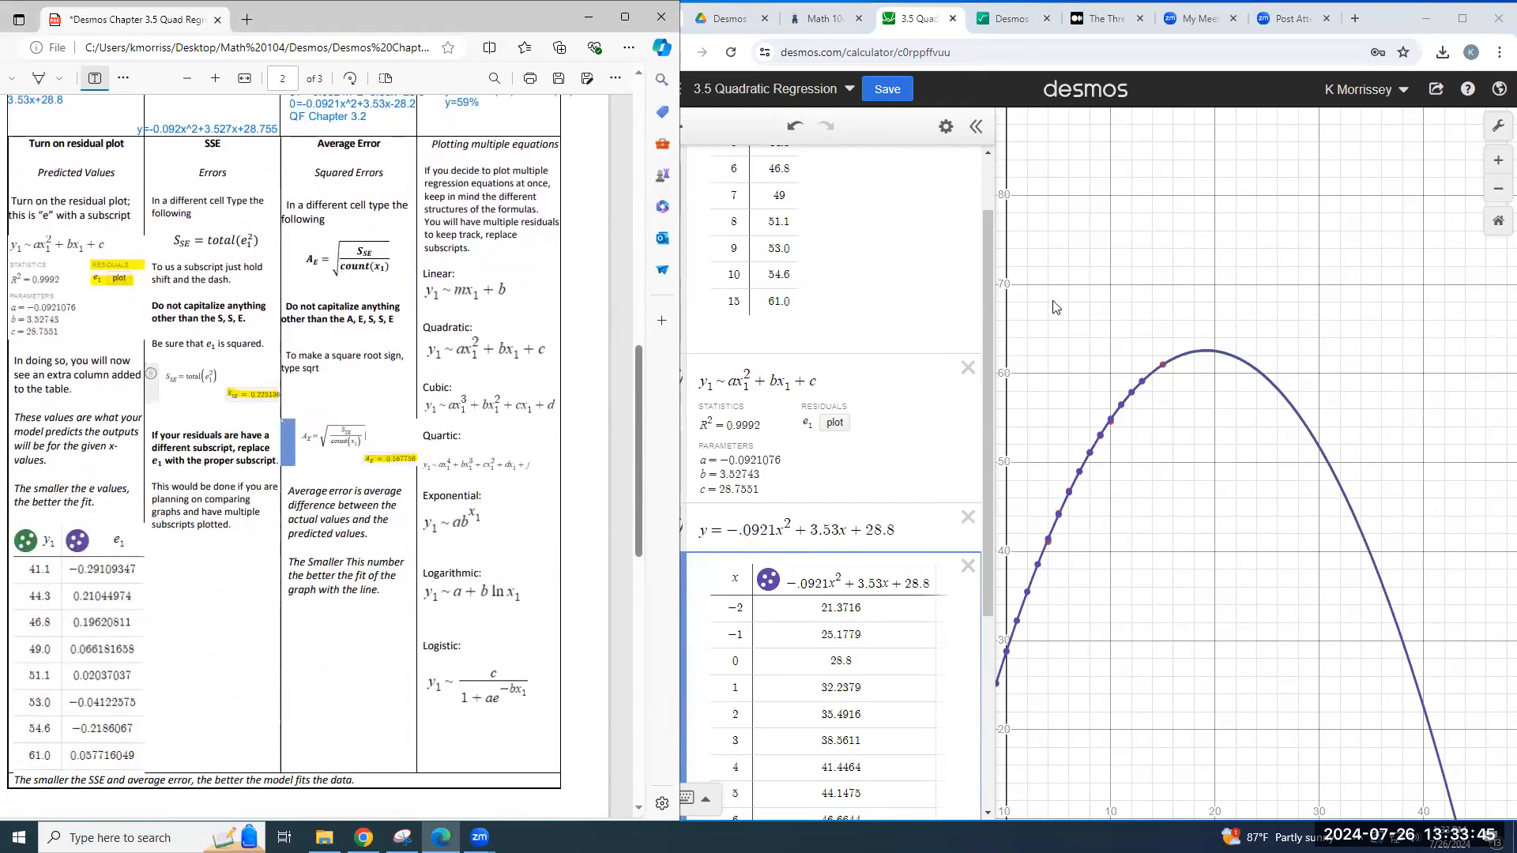
{"action": "left_click", "coordinate": [733, 369]}
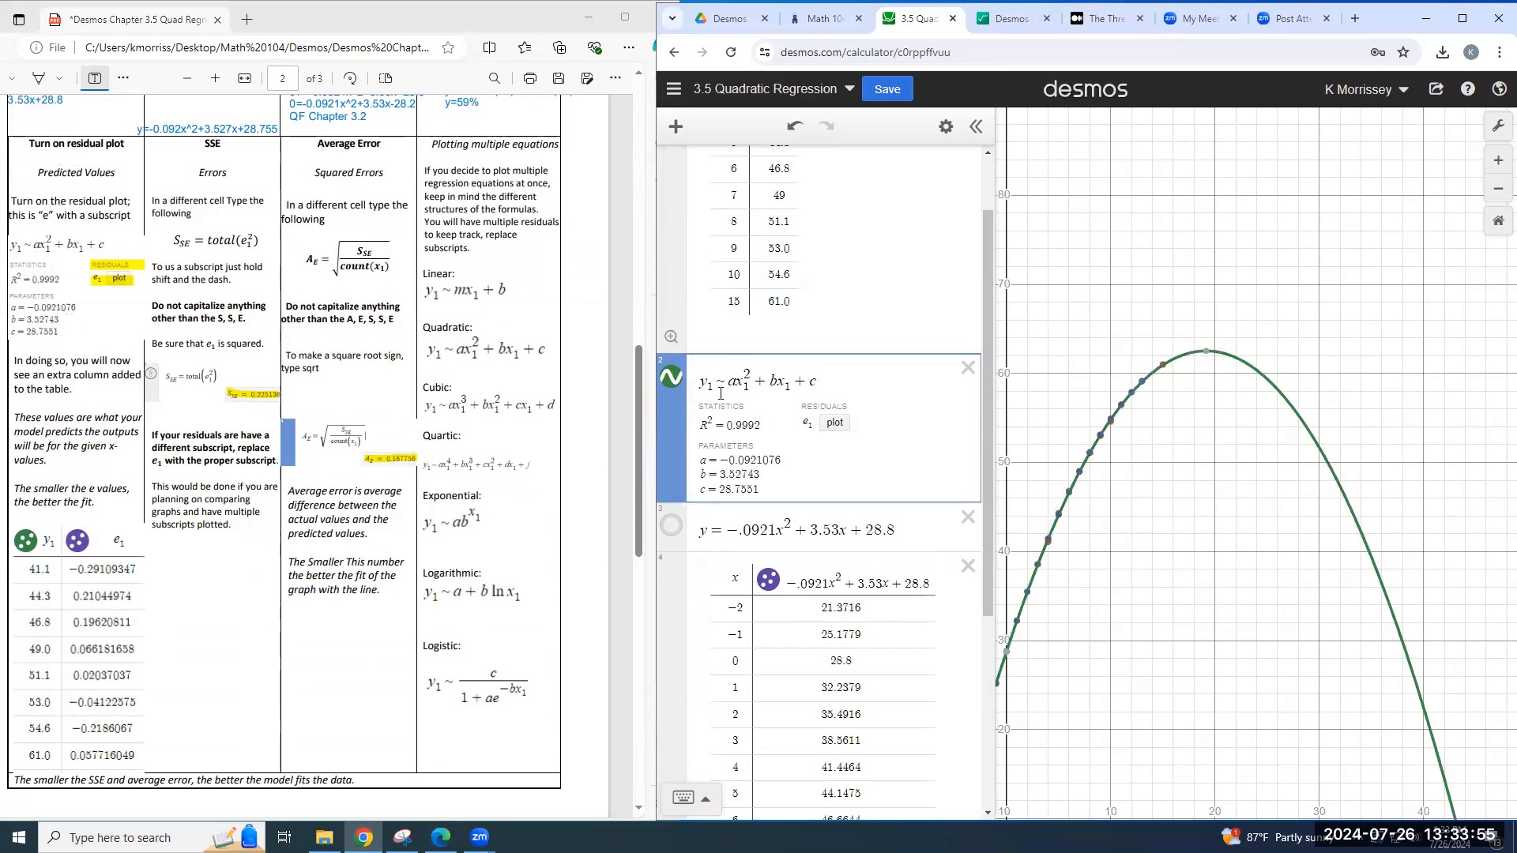
{"action": "left_click", "coordinate": [838, 430]}
{"action": "scroll", "coordinate": [833, 430], "scroll_direction": "up", "scroll_amount": 1}
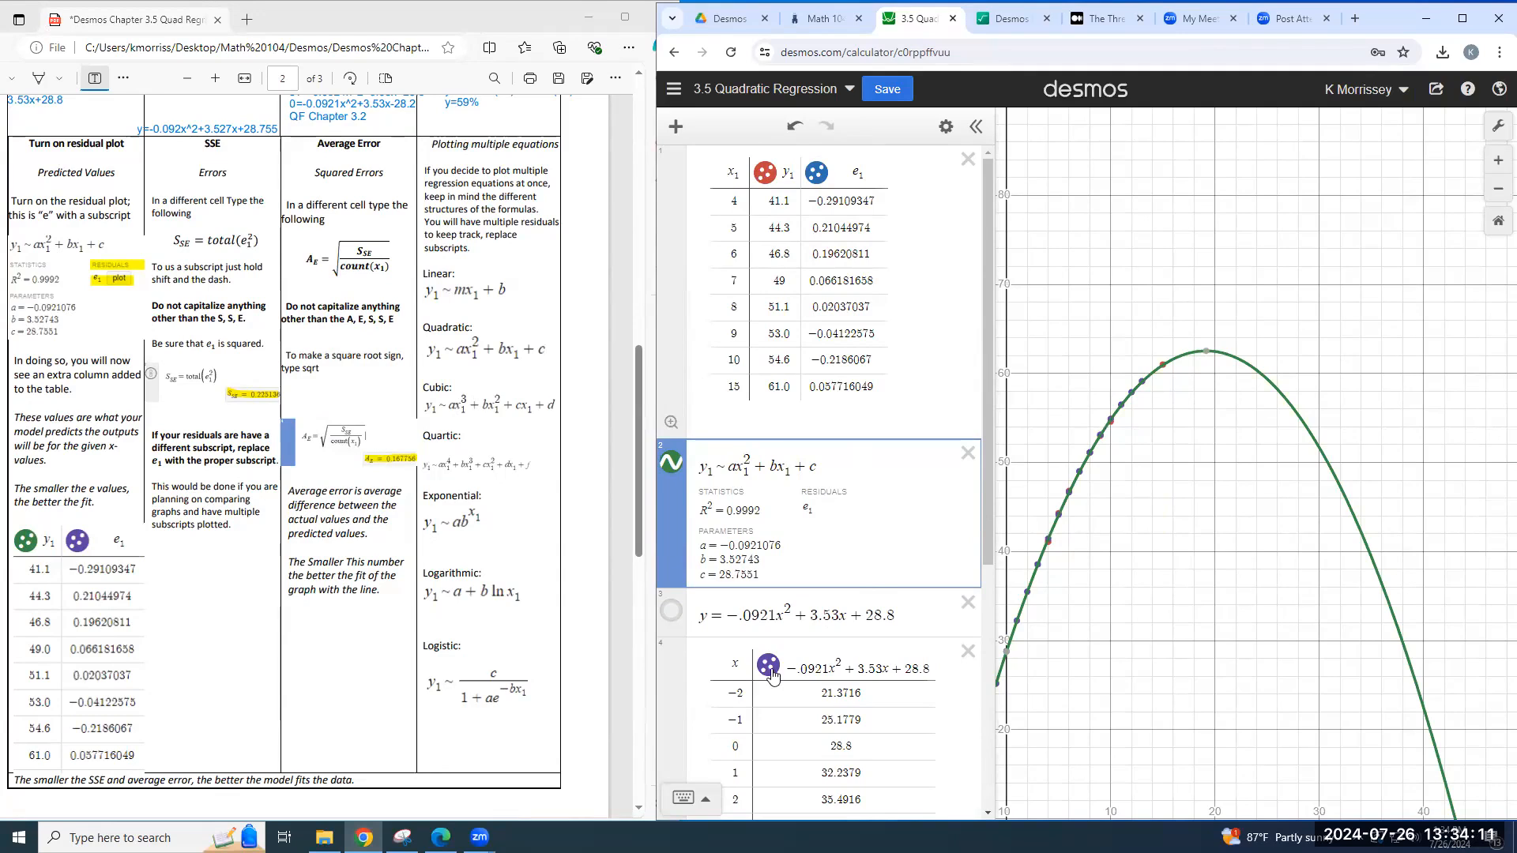
Step: Hide the points of the rounded equation's table, then delete y=-.0921x^2+3.53x+28.8 and that table
{"action": "scroll", "coordinate": [772, 676], "scroll_direction": "down", "scroll_amount": 4}
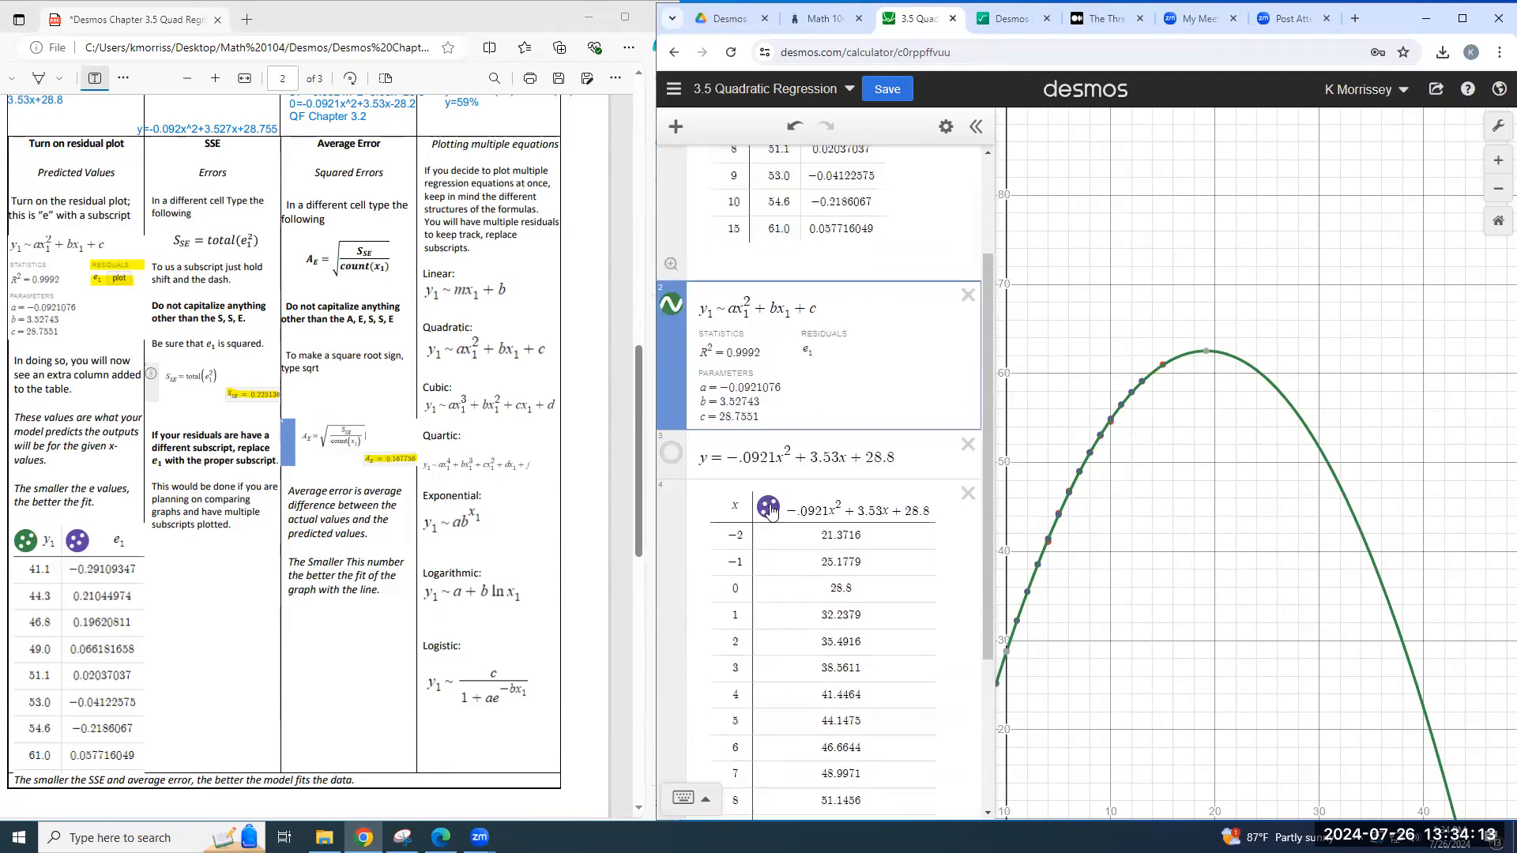
{"action": "left_click", "coordinate": [769, 508]}
{"action": "left_click", "coordinate": [967, 447]}
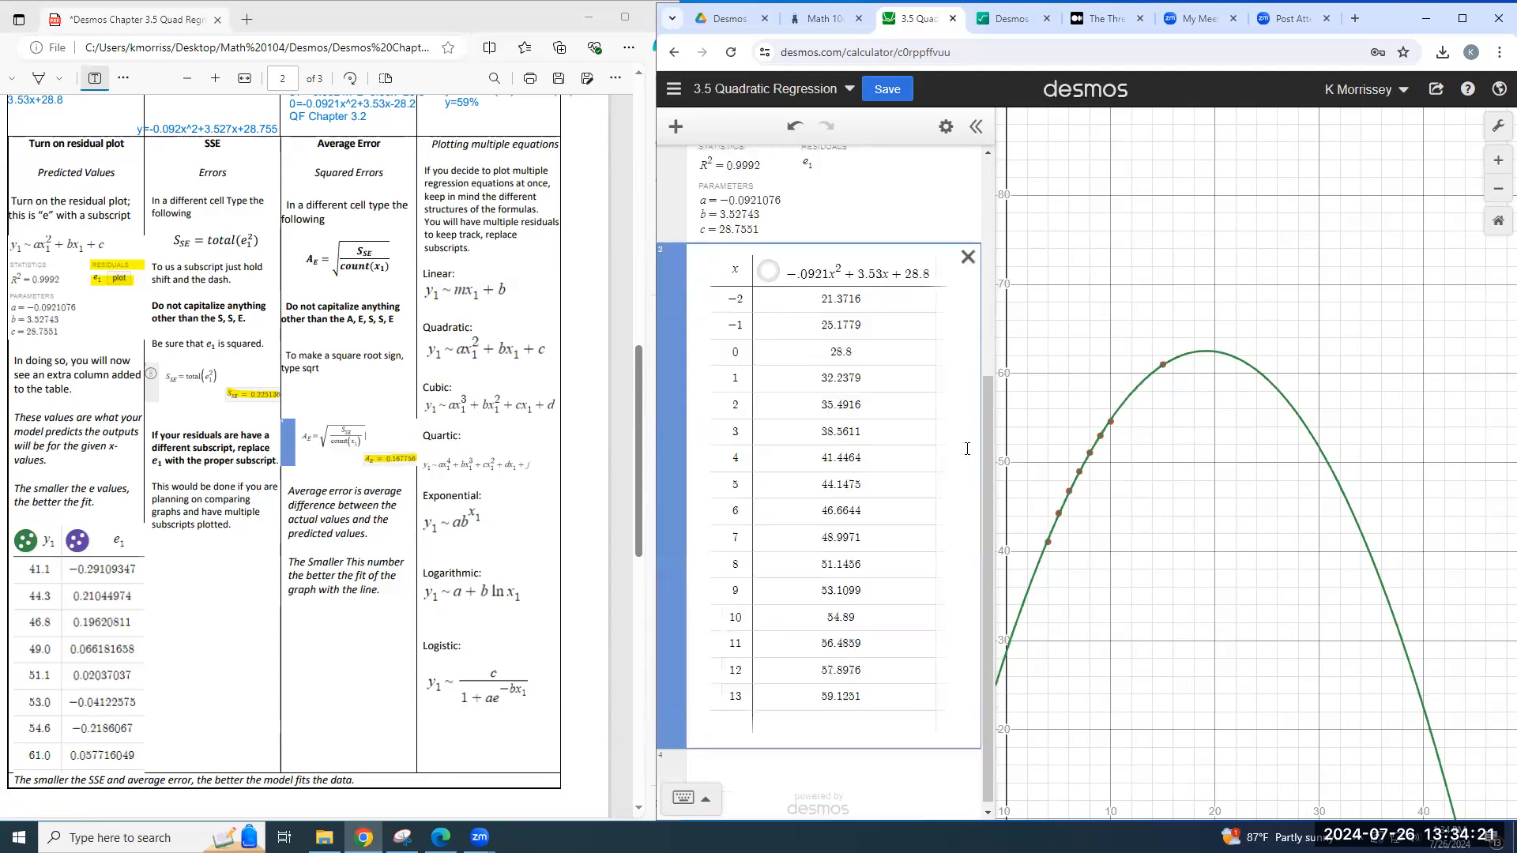
{"action": "scroll", "coordinate": [840, 416], "scroll_direction": "up", "scroll_amount": 2}
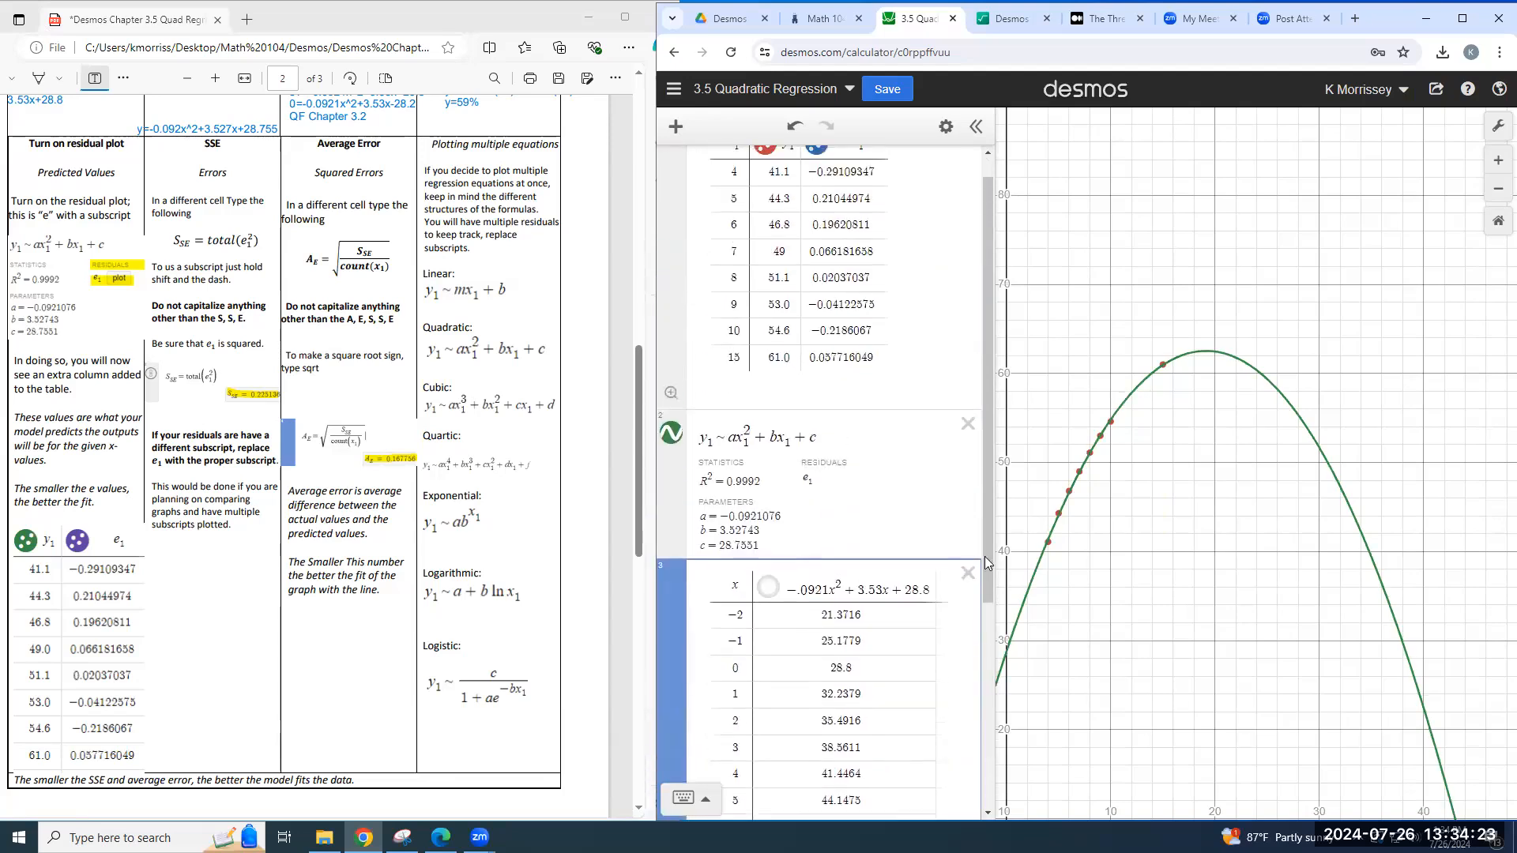
{"action": "left_click", "coordinate": [969, 573]}
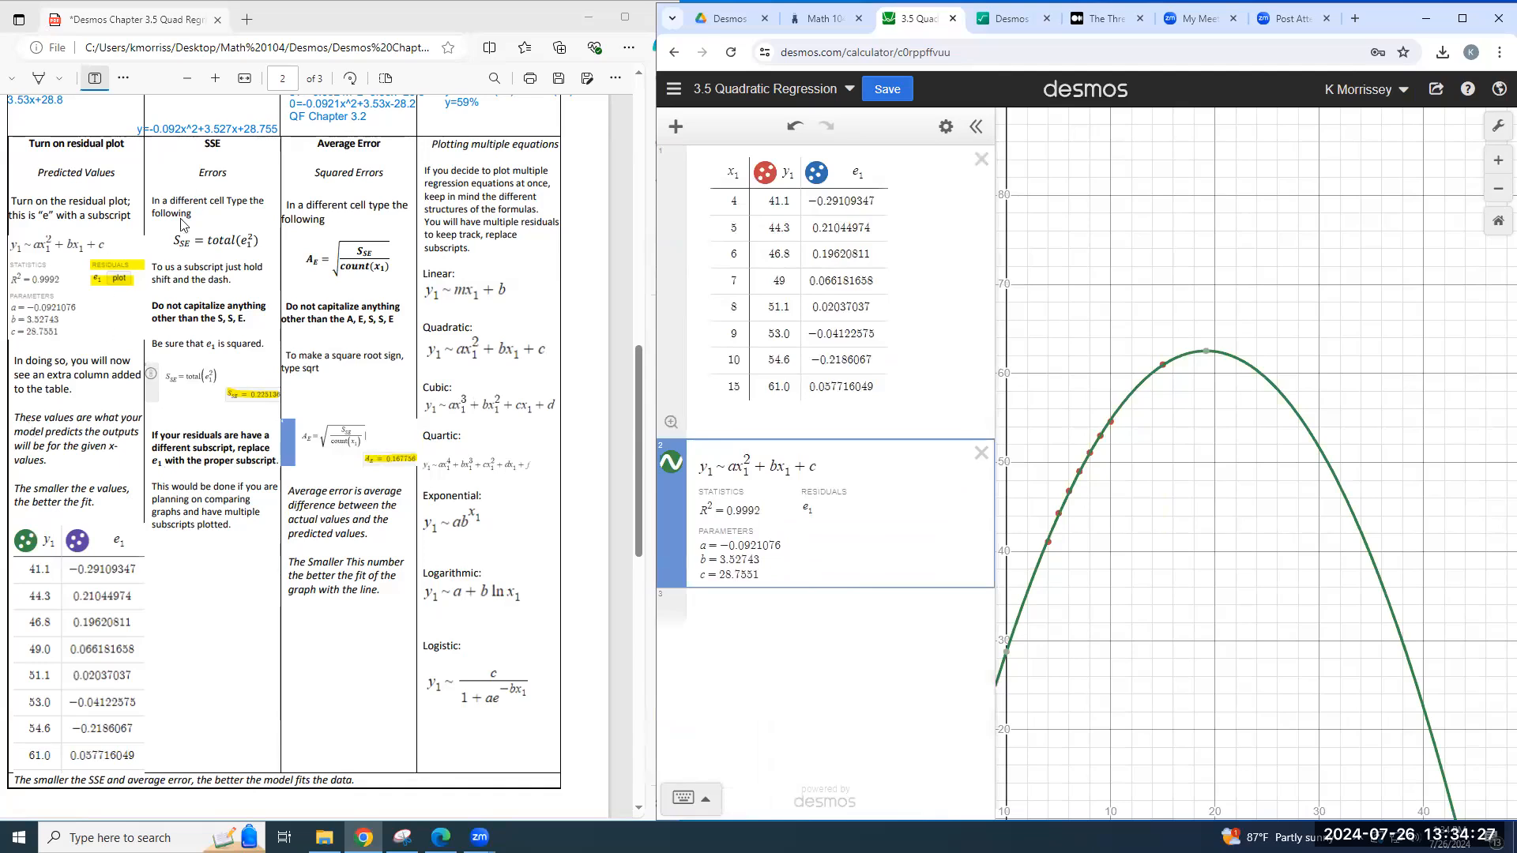
Step: Compute the sum of squared errors in a new expression as S_SE = total(e_1^2)
{"action": "left_click", "coordinate": [757, 613]}
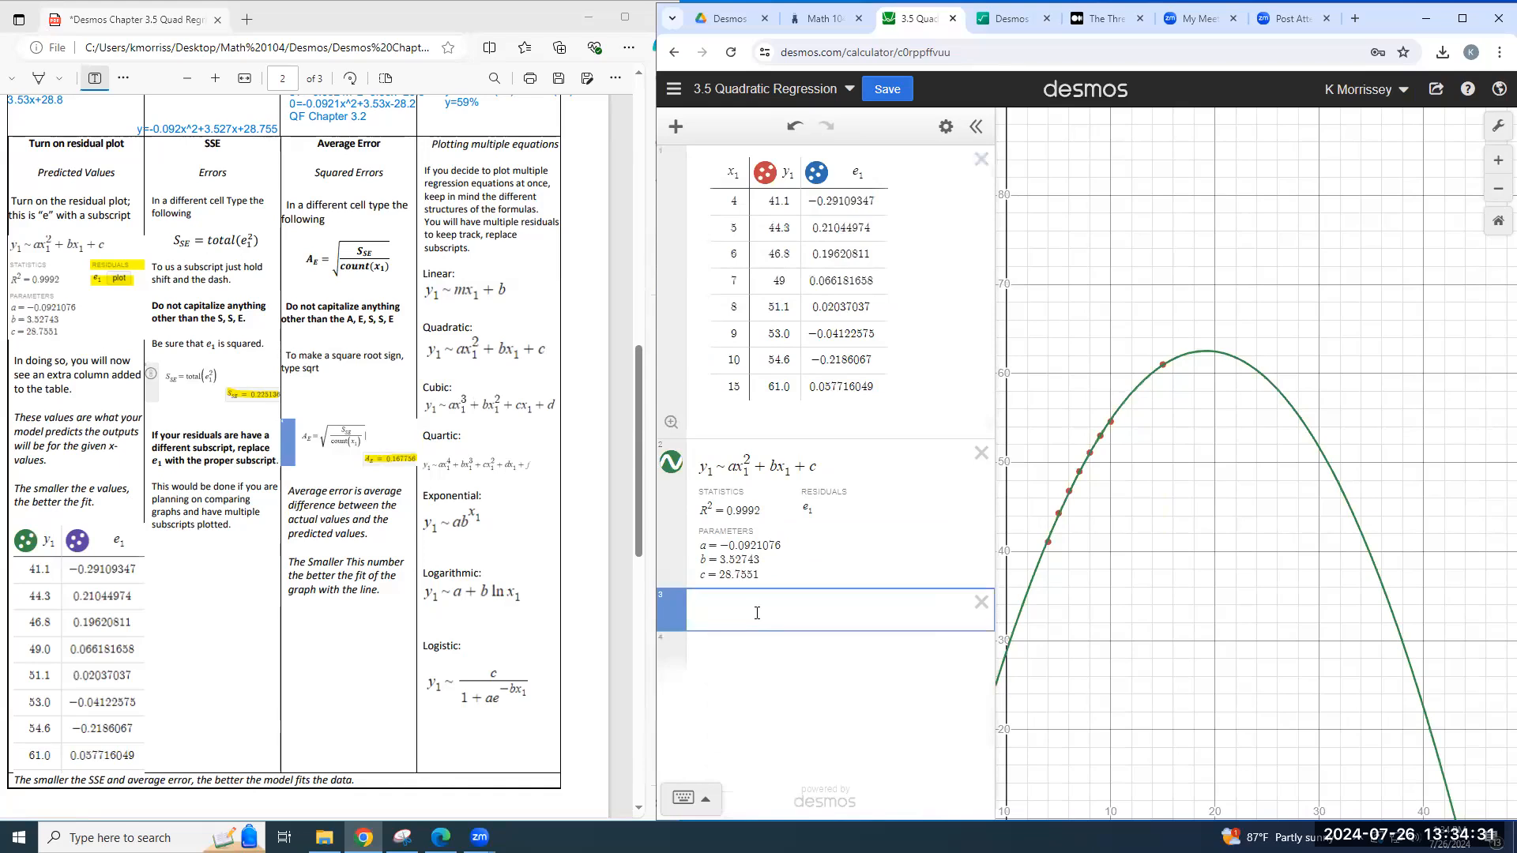
{"action": "type", "text": "S_SE"}
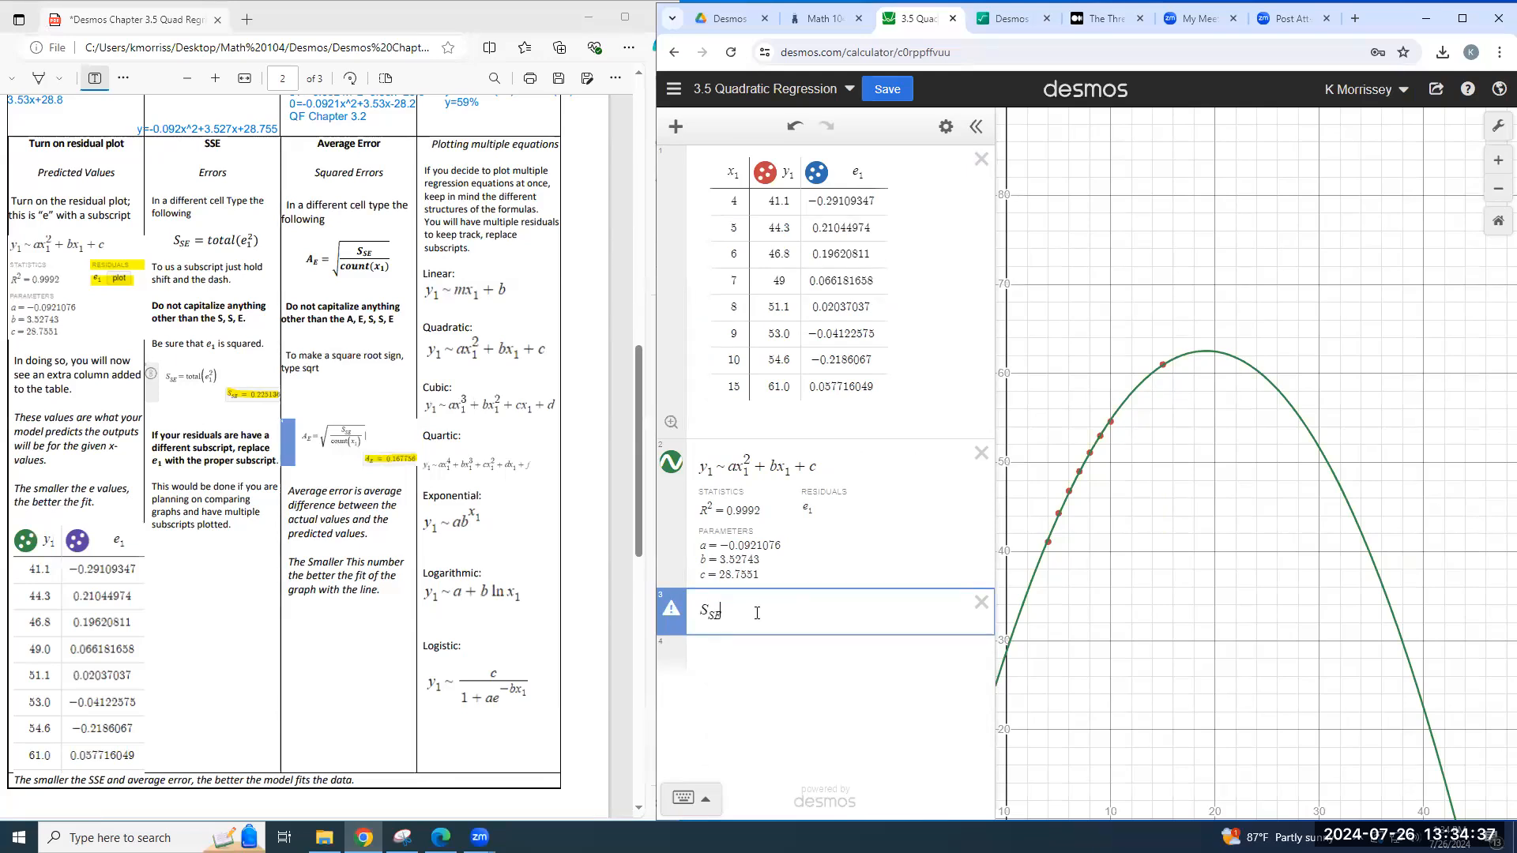
{"action": "type", "text": "=t"}
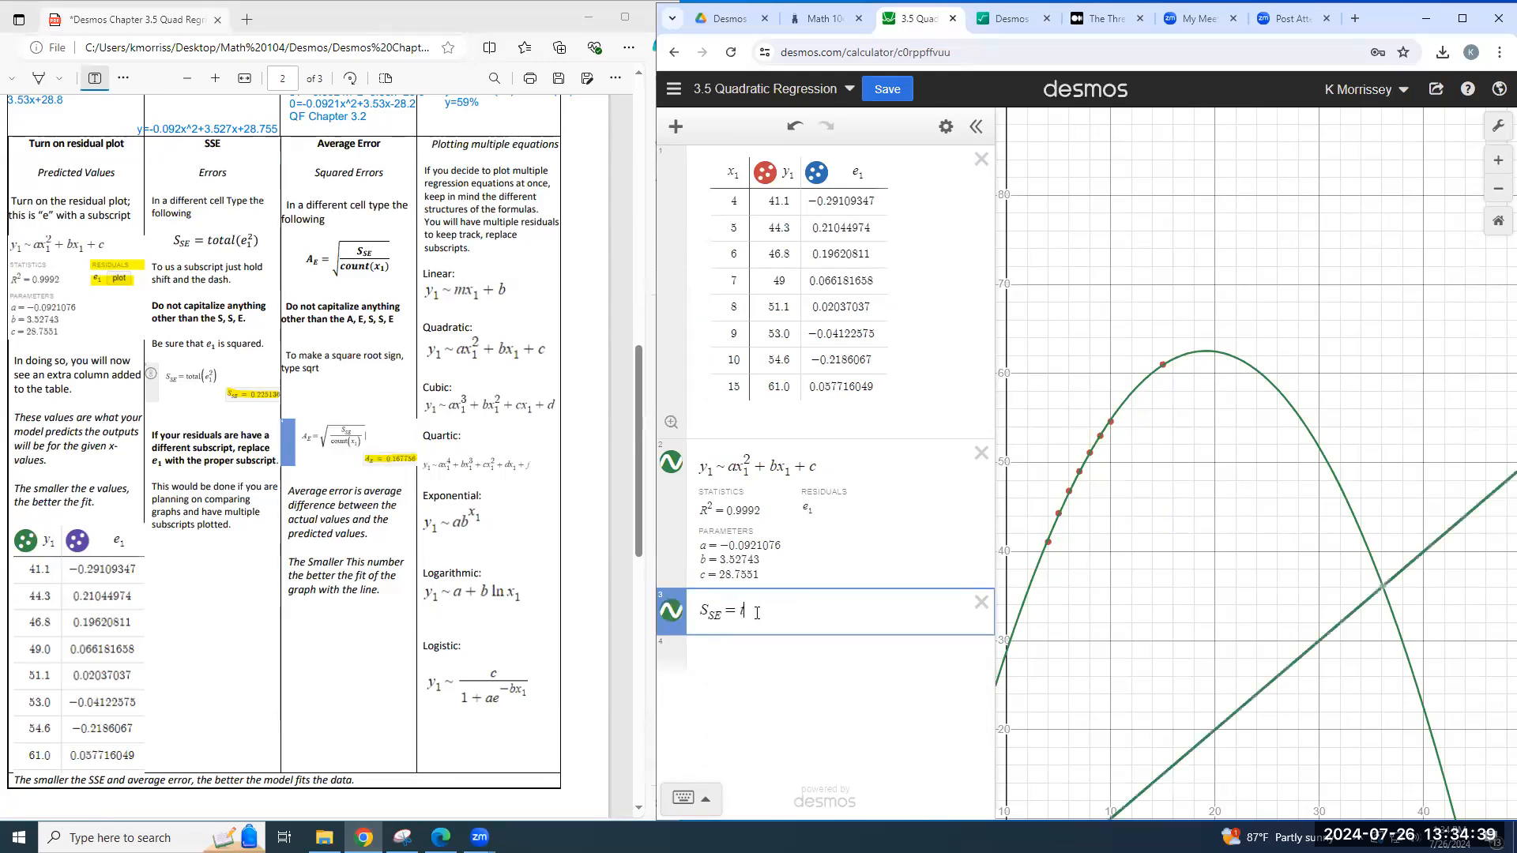
{"action": "type", "text": "otal("}
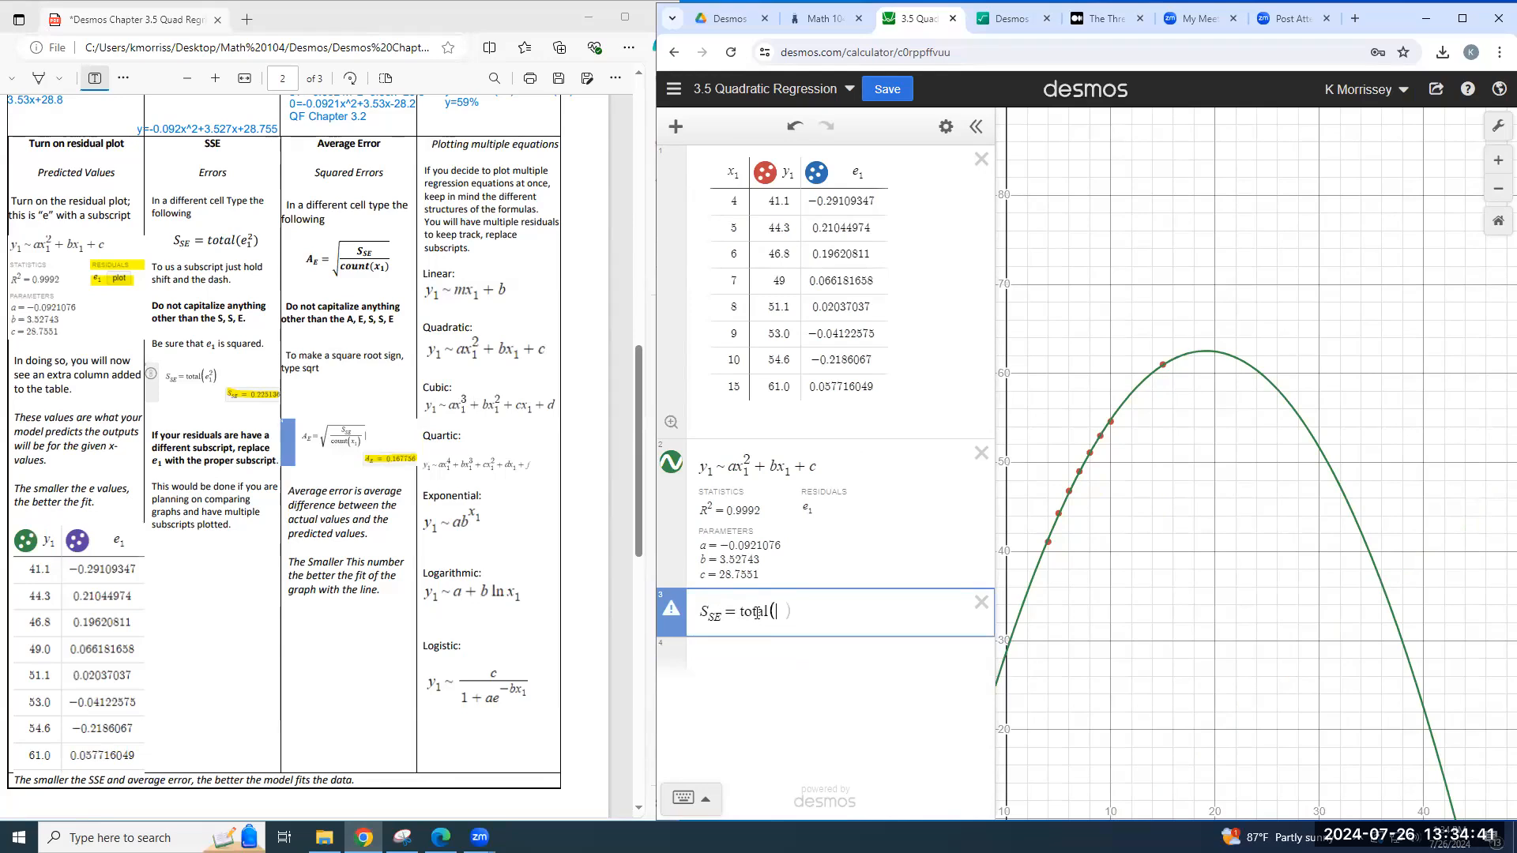
{"action": "type", "text": "e"}
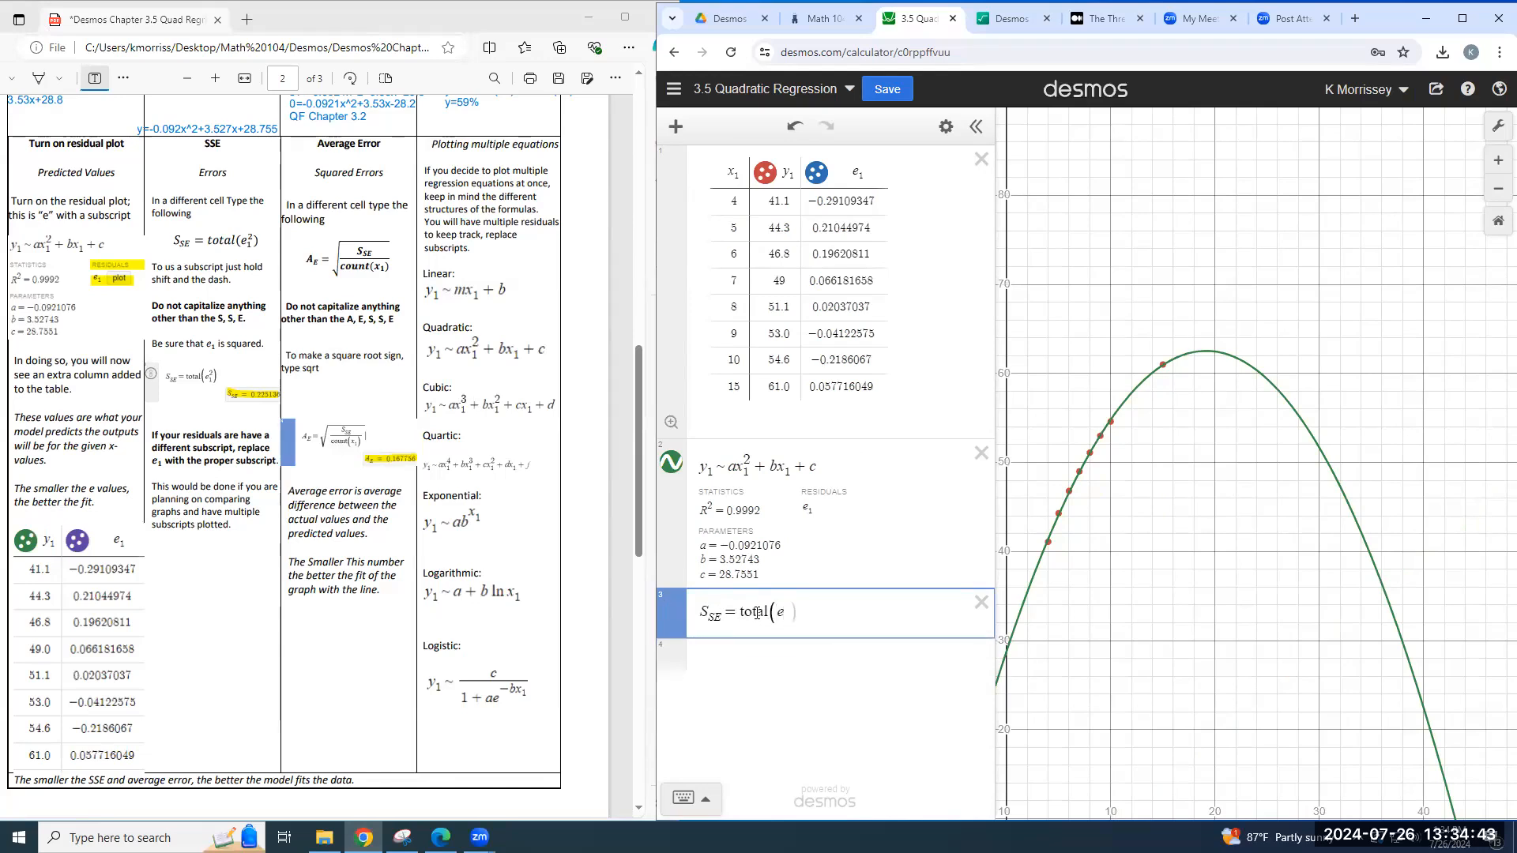
{"action": "type", "text": "_1^2"}
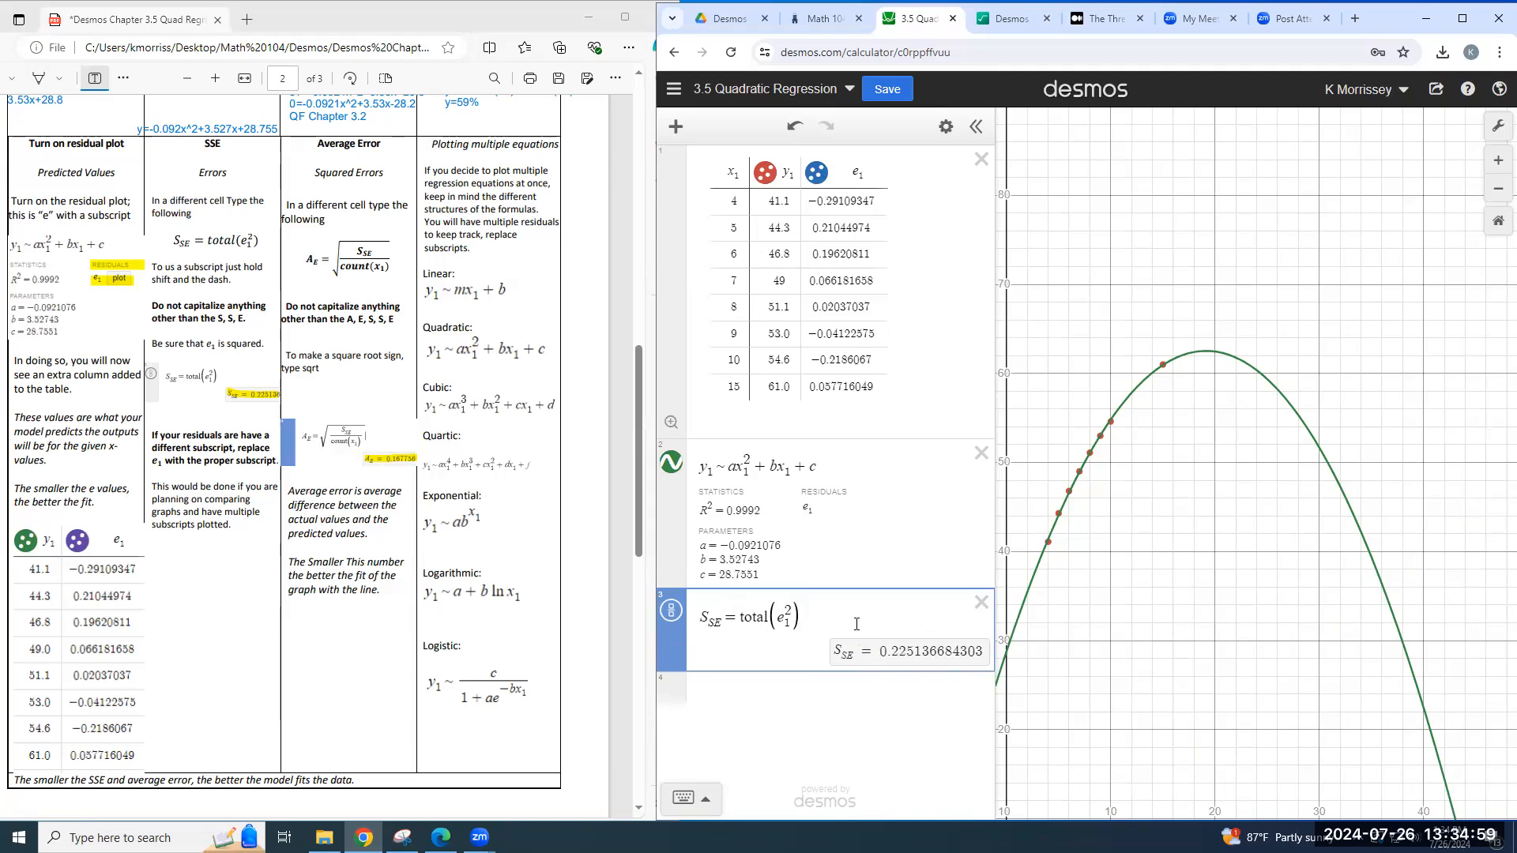
Step: Compute the average error on a new line as A_E = sqrt(S_SE/count(x_1))
{"action": "key", "text": "Return"}
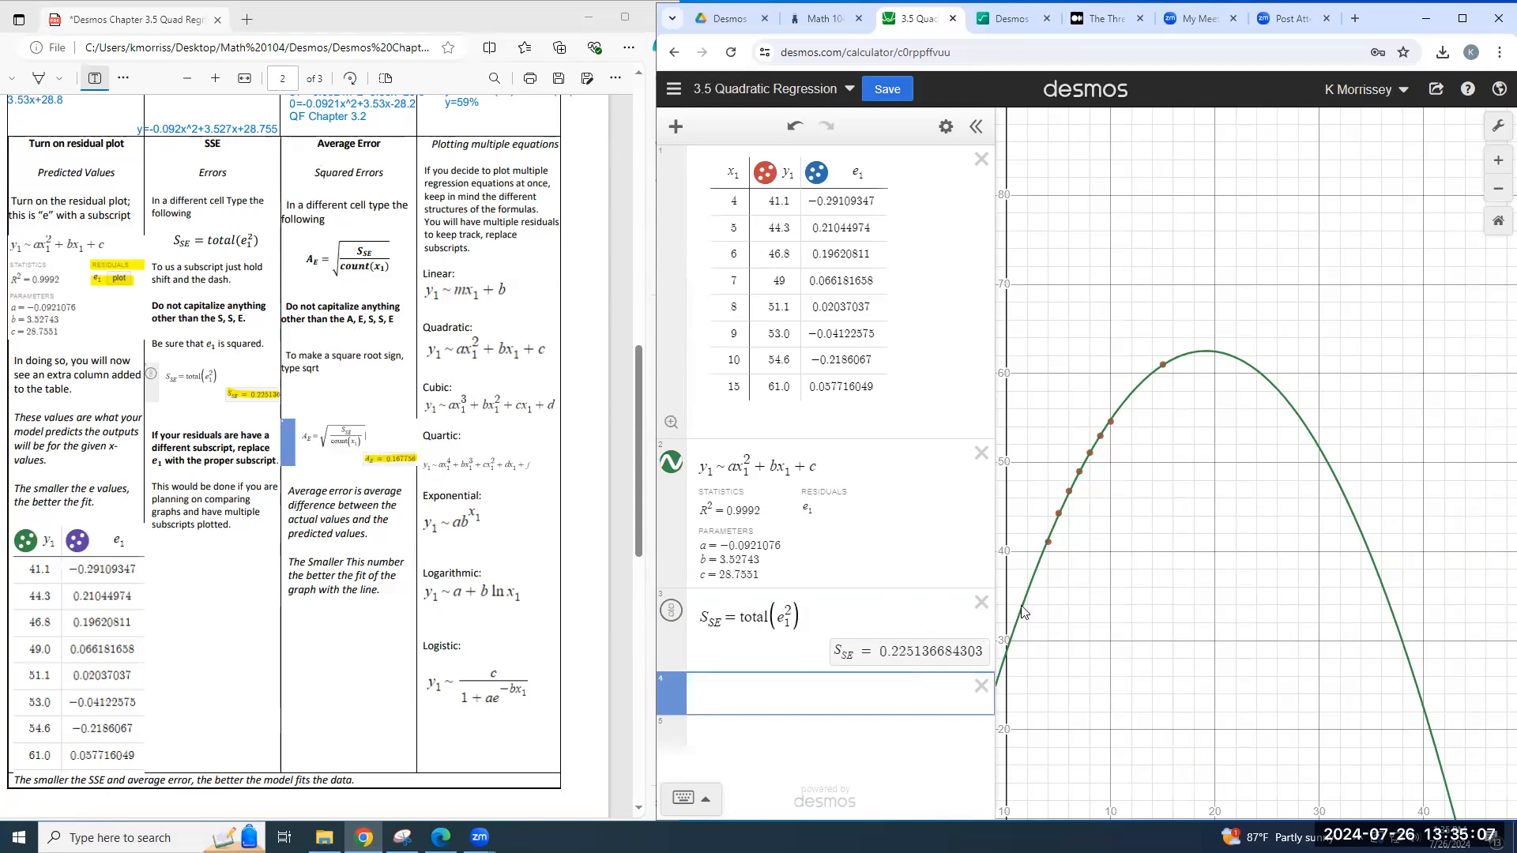
{"action": "type", "text": "A_e"}
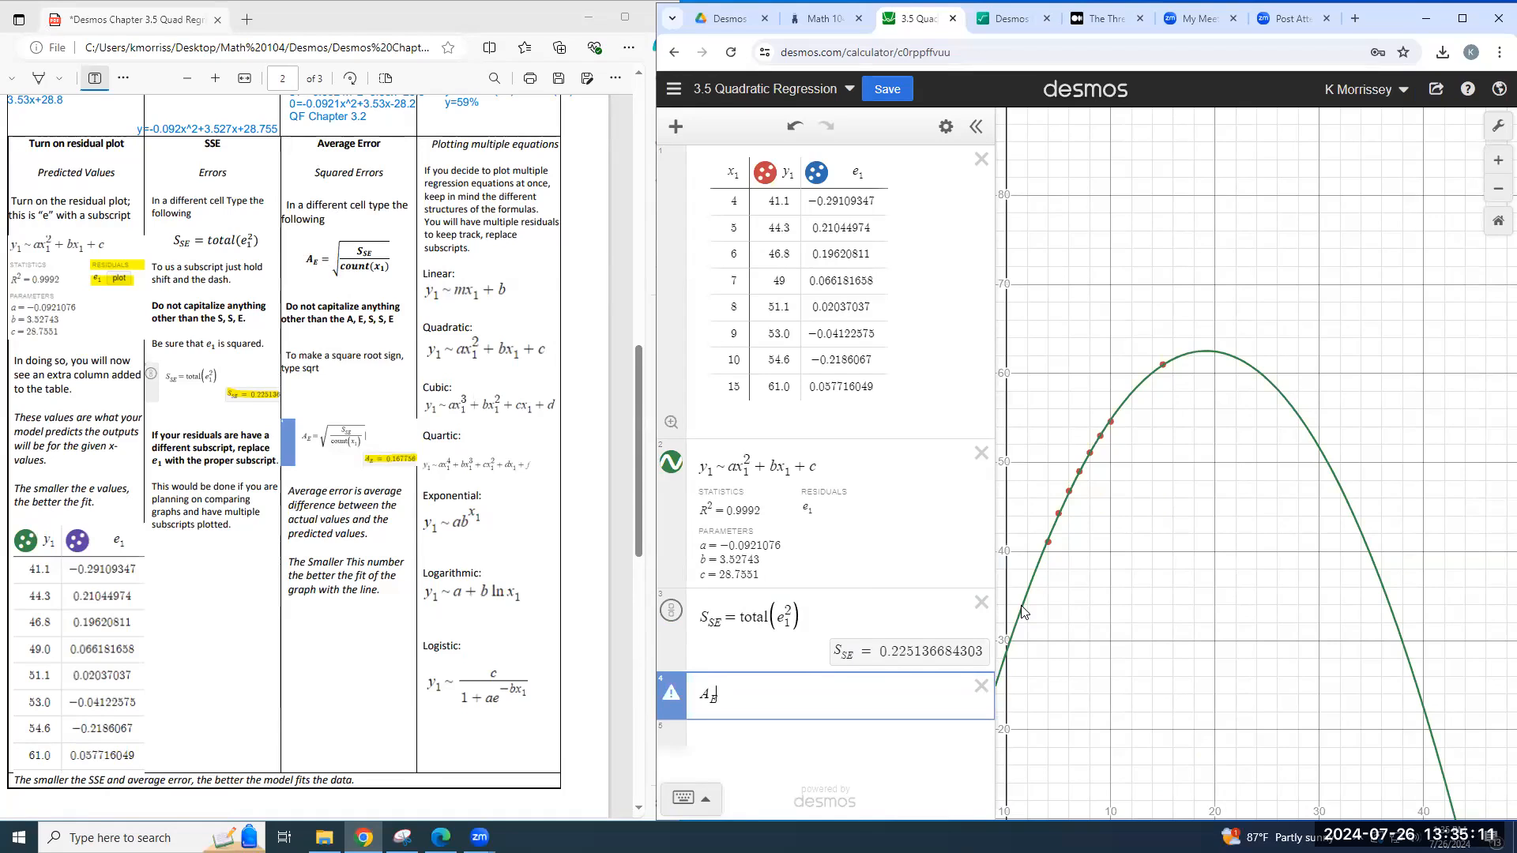
{"action": "type", "text": "=sqrt"}
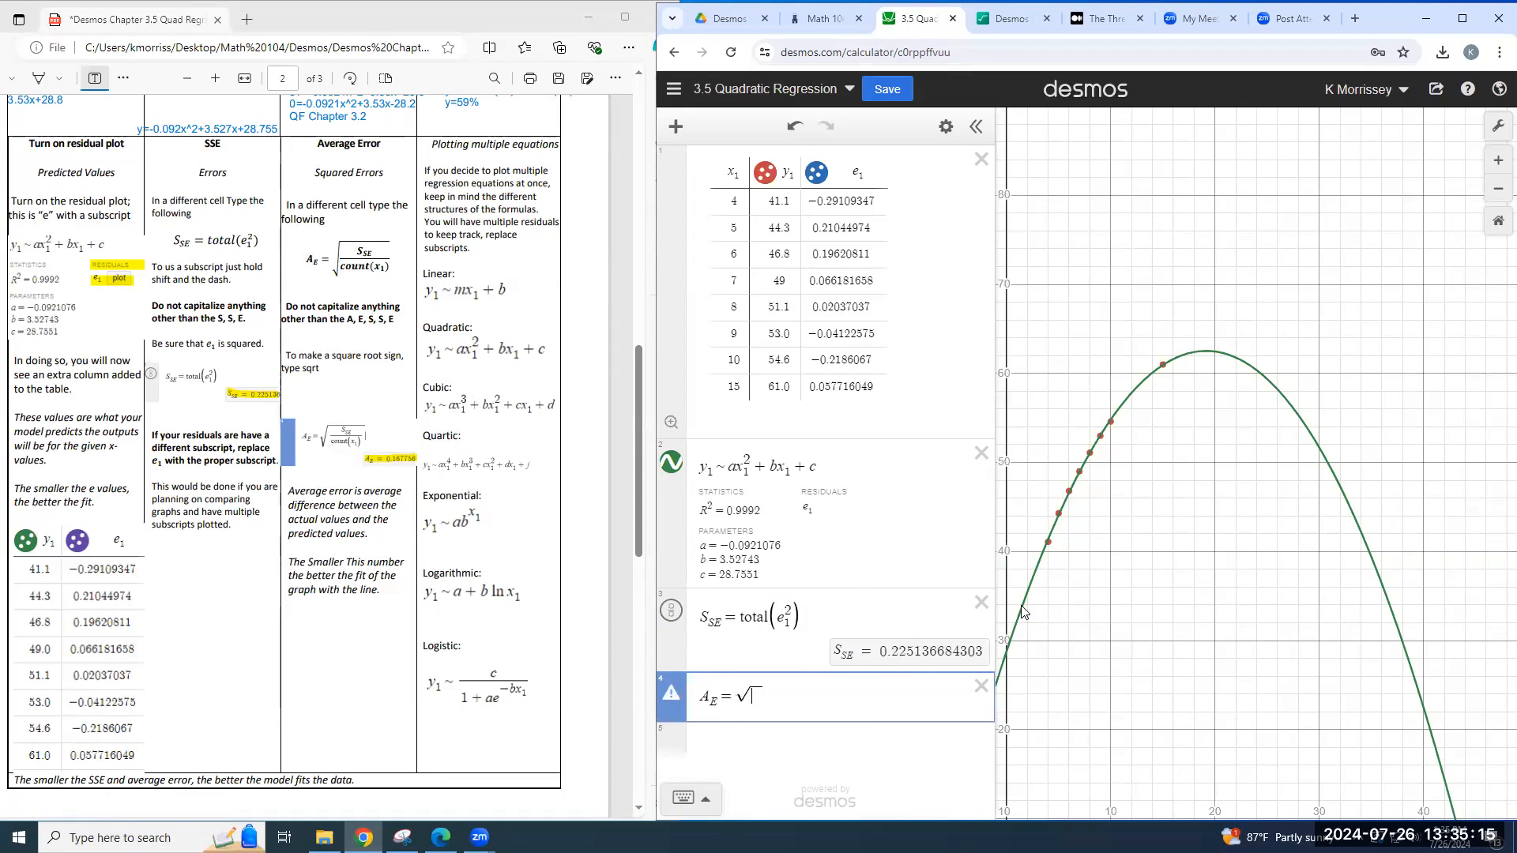
{"action": "type", "text": "S_SE"}
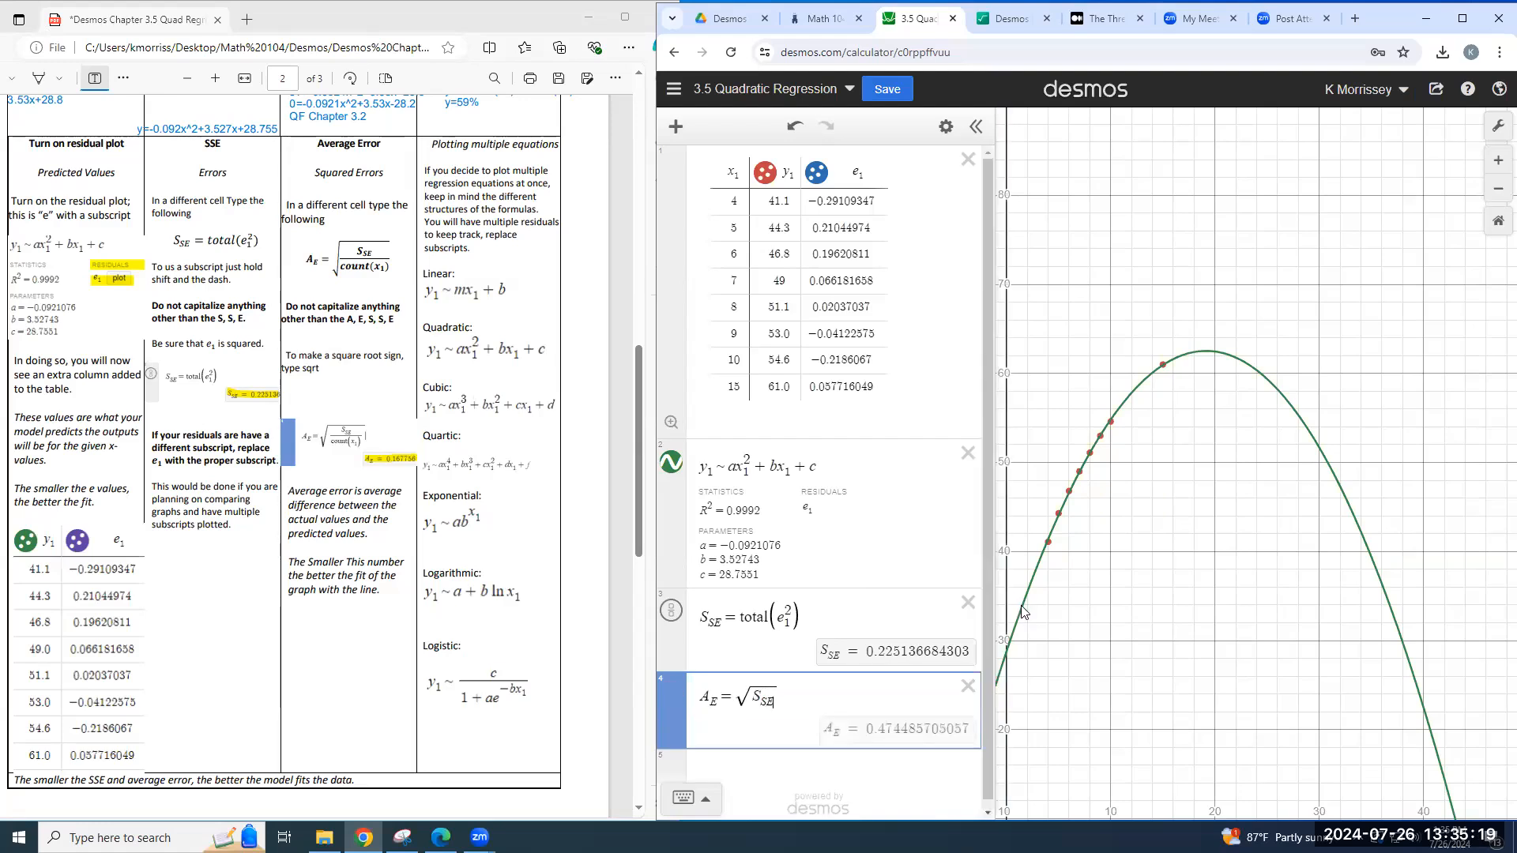
{"action": "type", "text": "/count"}
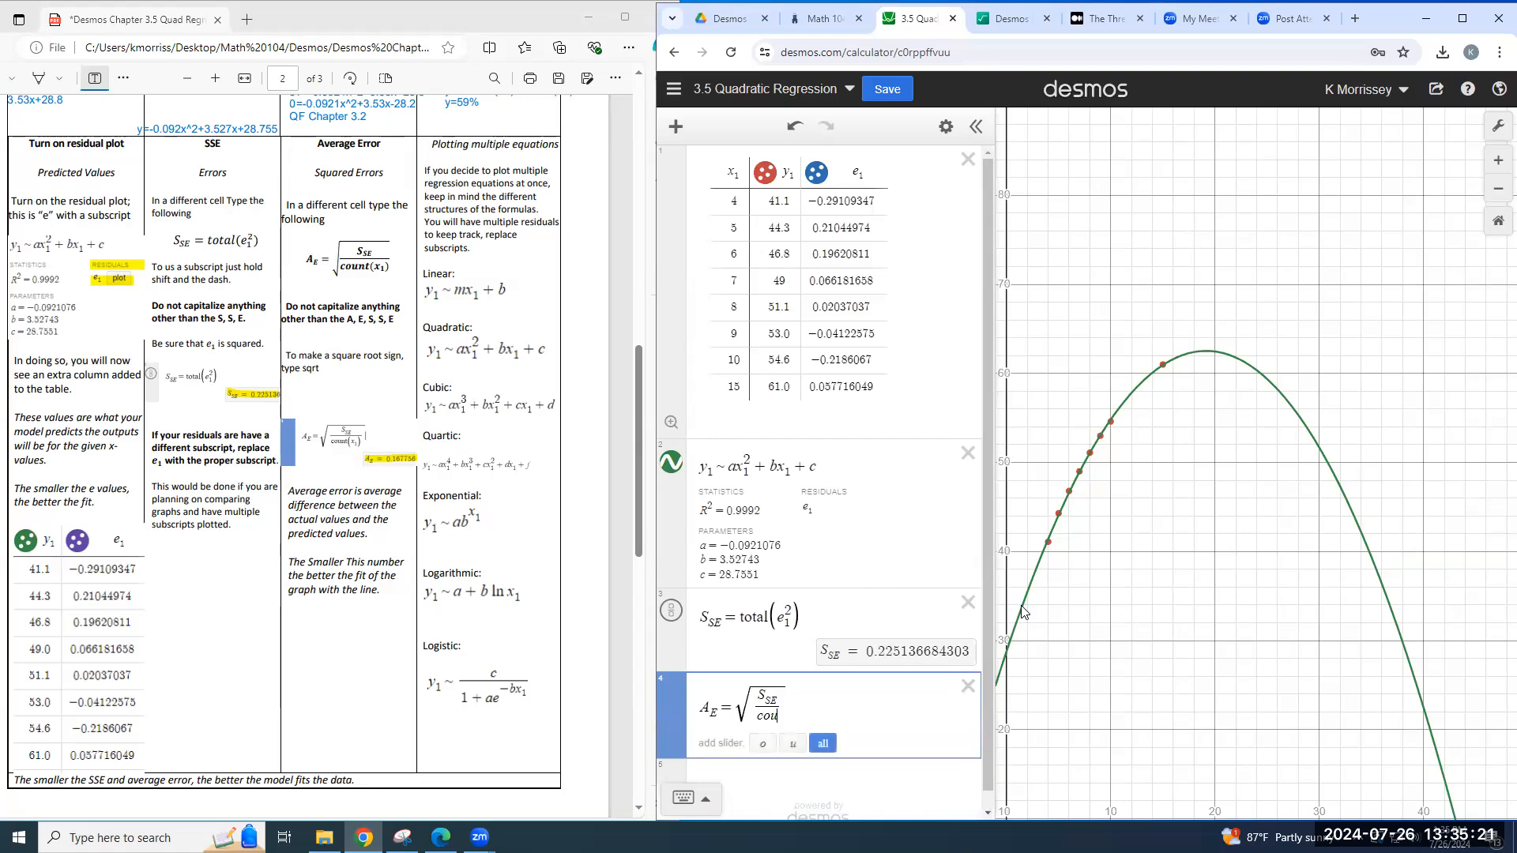
{"action": "type", "text": "(x"}
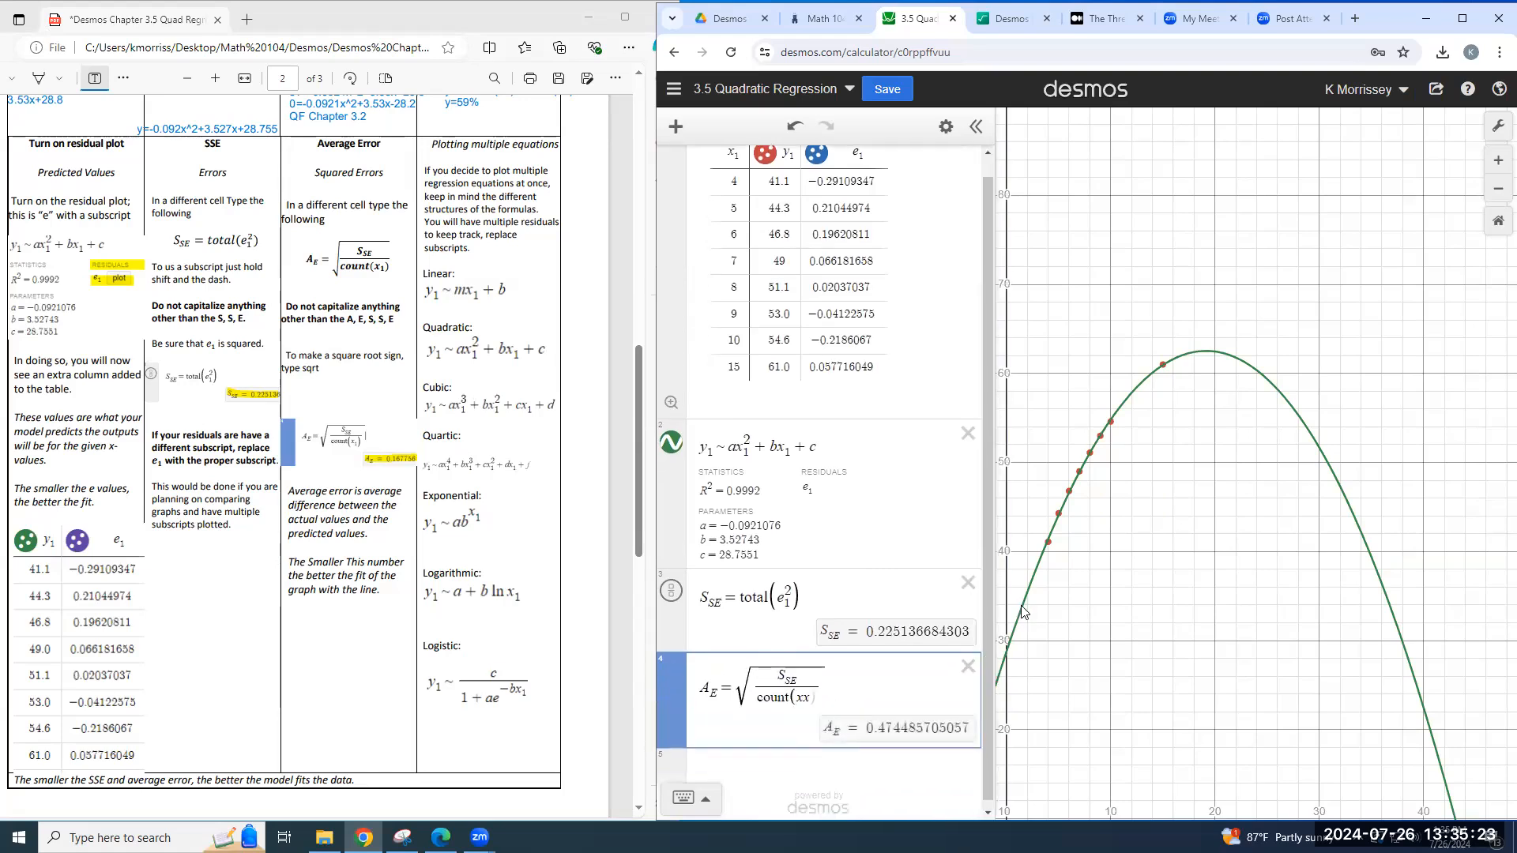
{"action": "type", "text": "_1"}
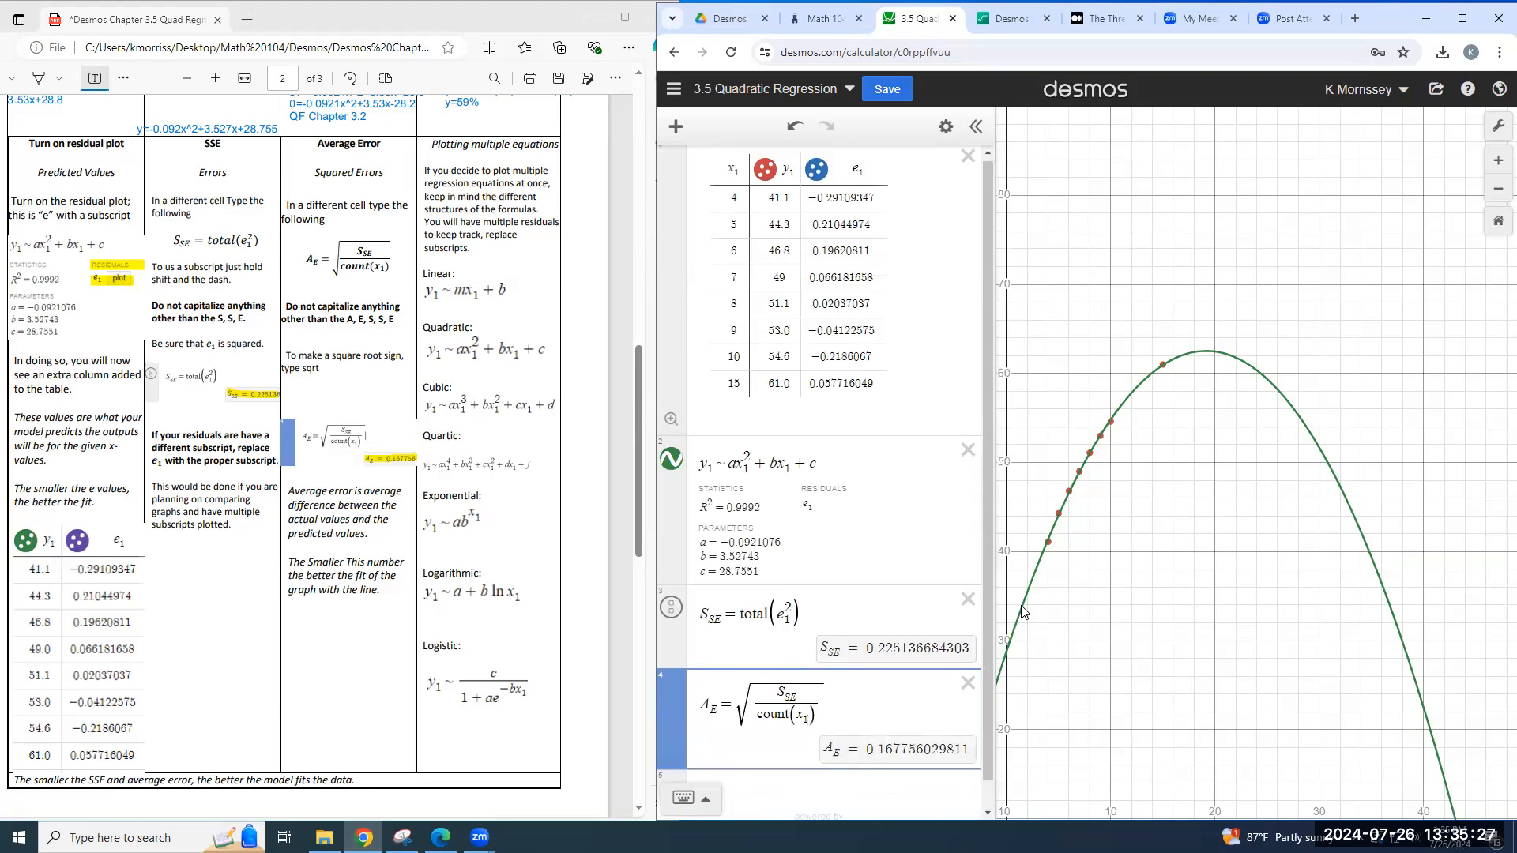
{"action": "scroll", "coordinate": [907, 725], "scroll_direction": "down", "scroll_amount": 1}
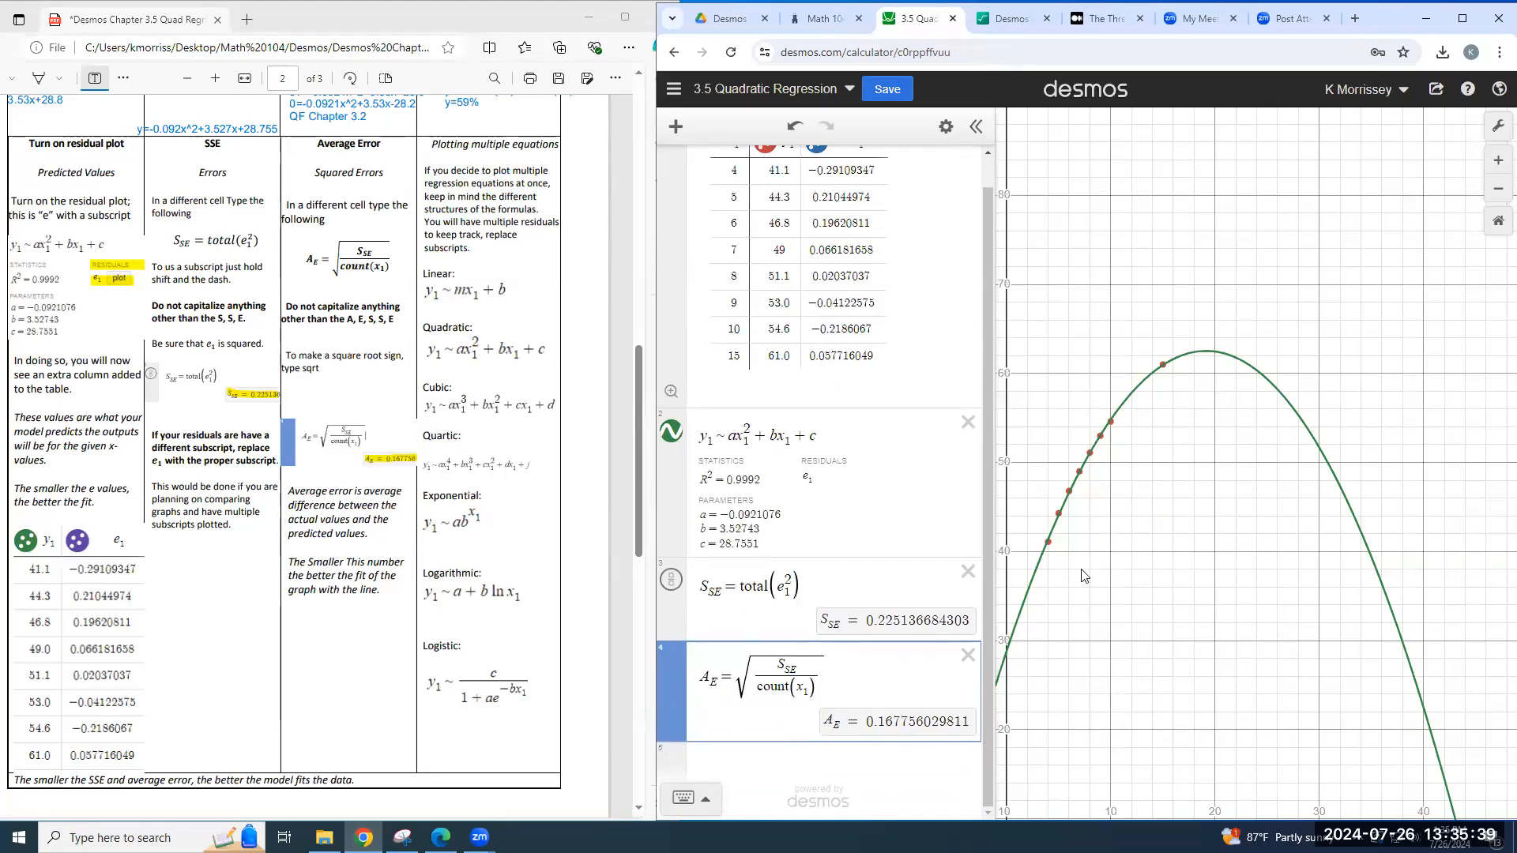
{"action": "scroll", "coordinate": [433, 475], "scroll_direction": "up", "scroll_amount": 5}
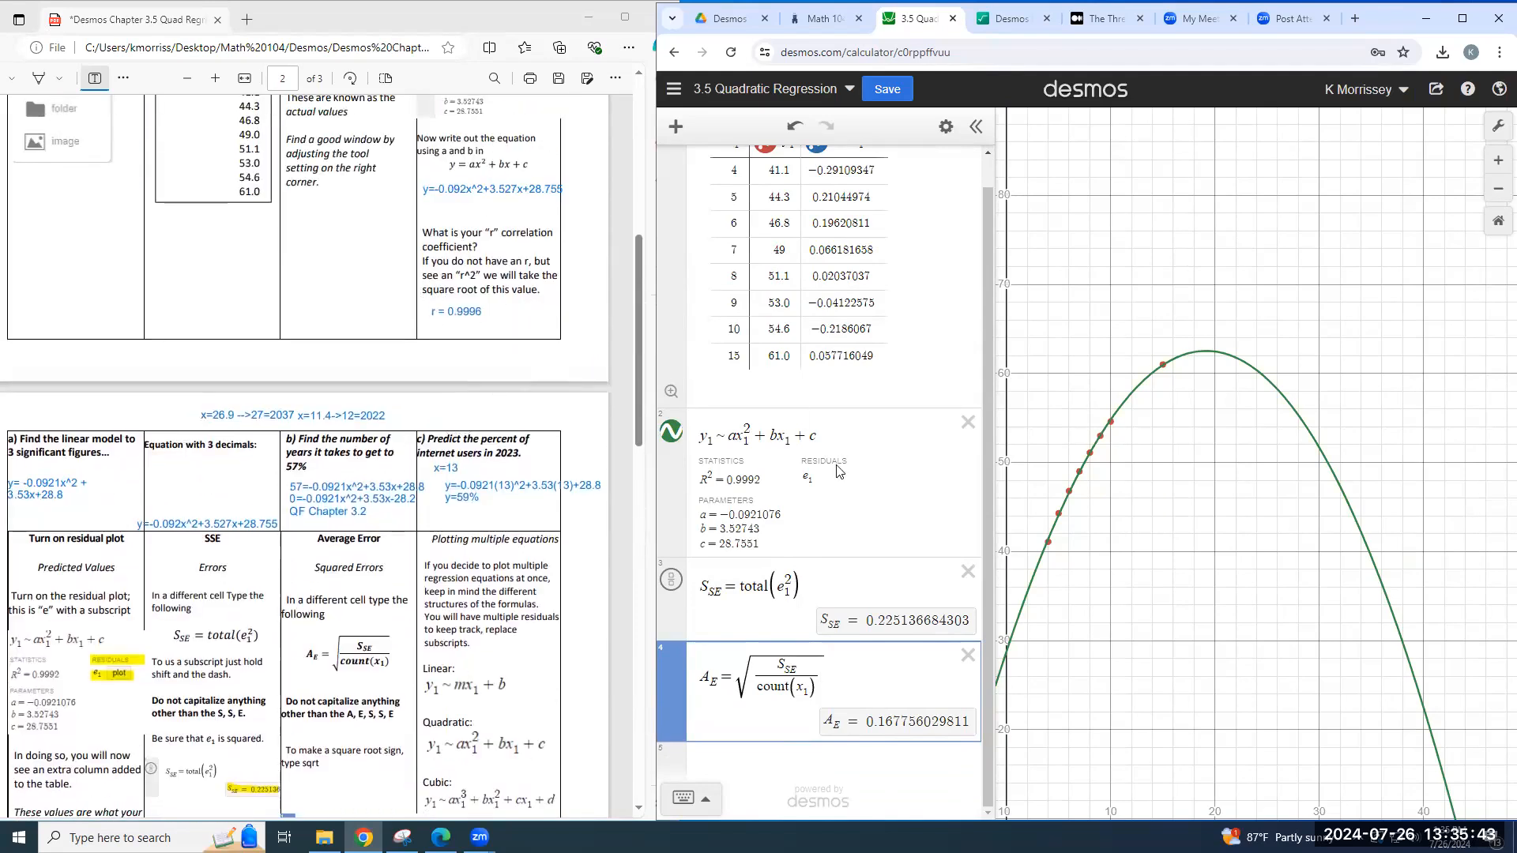
{"action": "scroll", "coordinate": [417, 620], "scroll_direction": "down", "scroll_amount": 3}
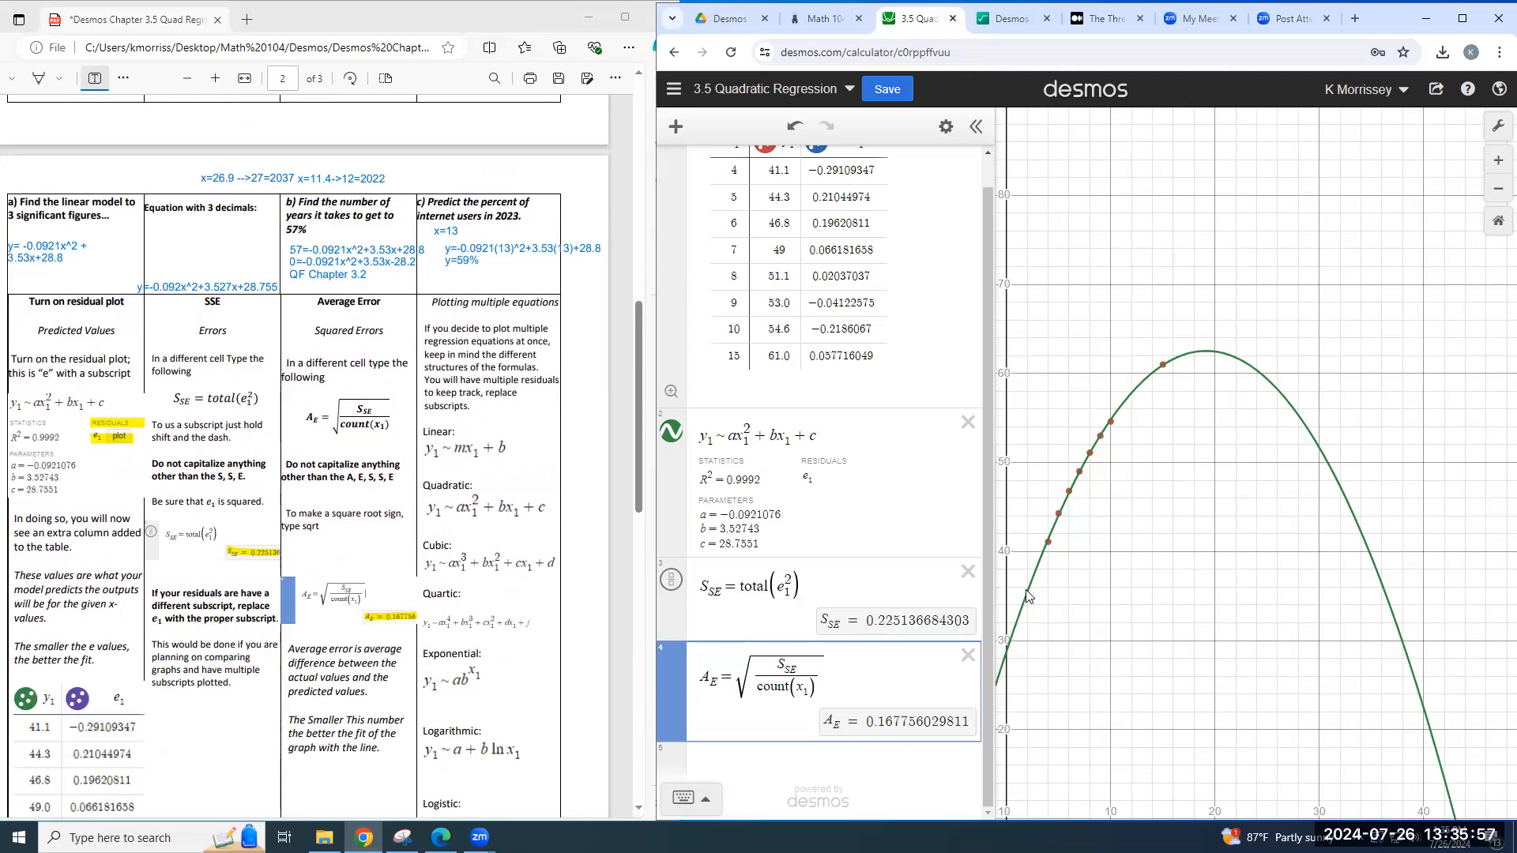
{"action": "scroll", "coordinate": [527, 658], "scroll_direction": "down", "scroll_amount": 3}
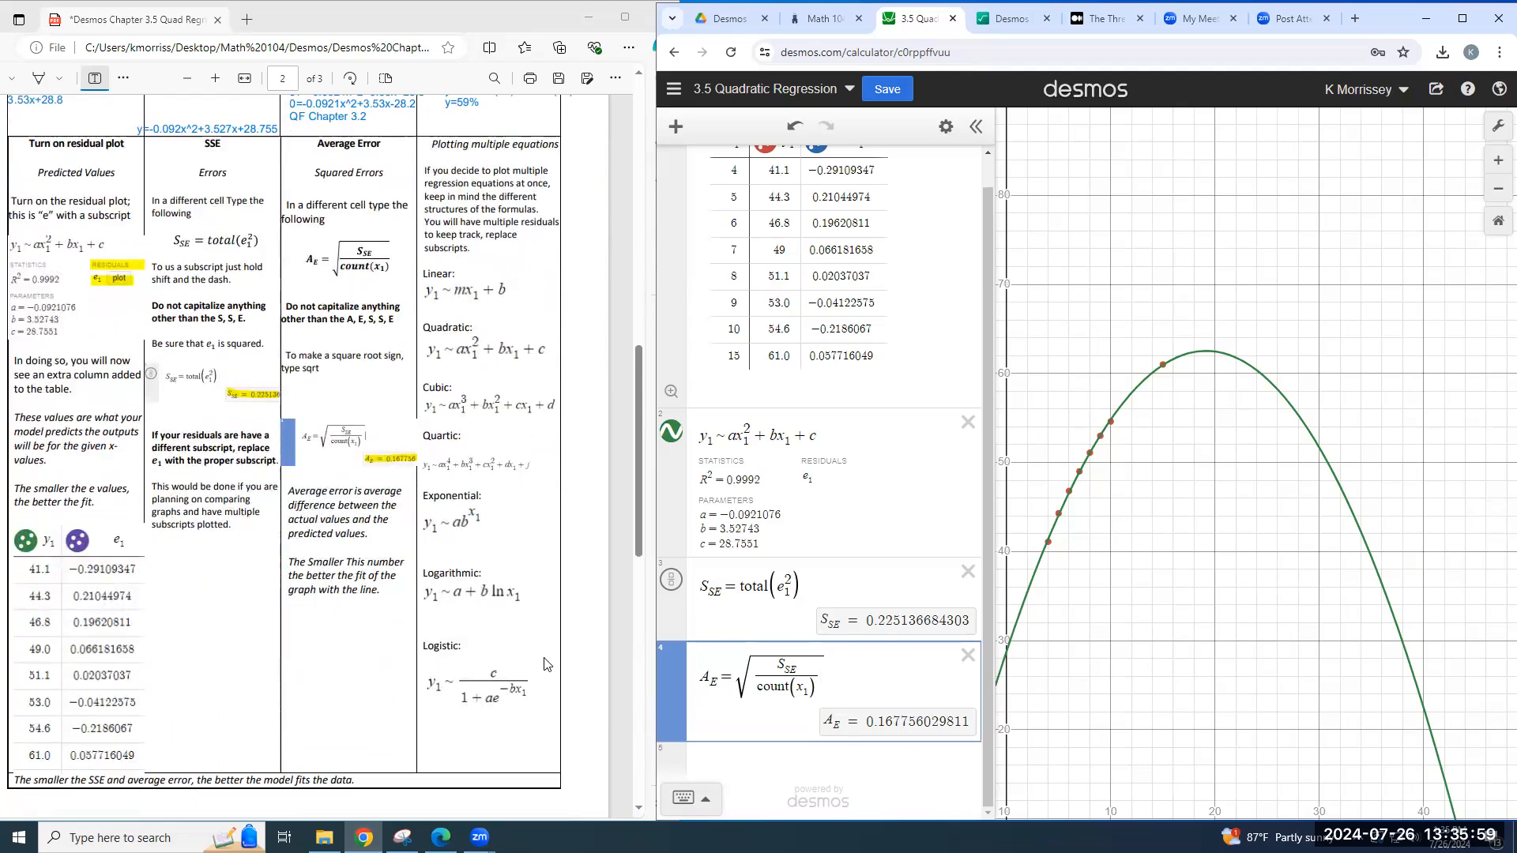